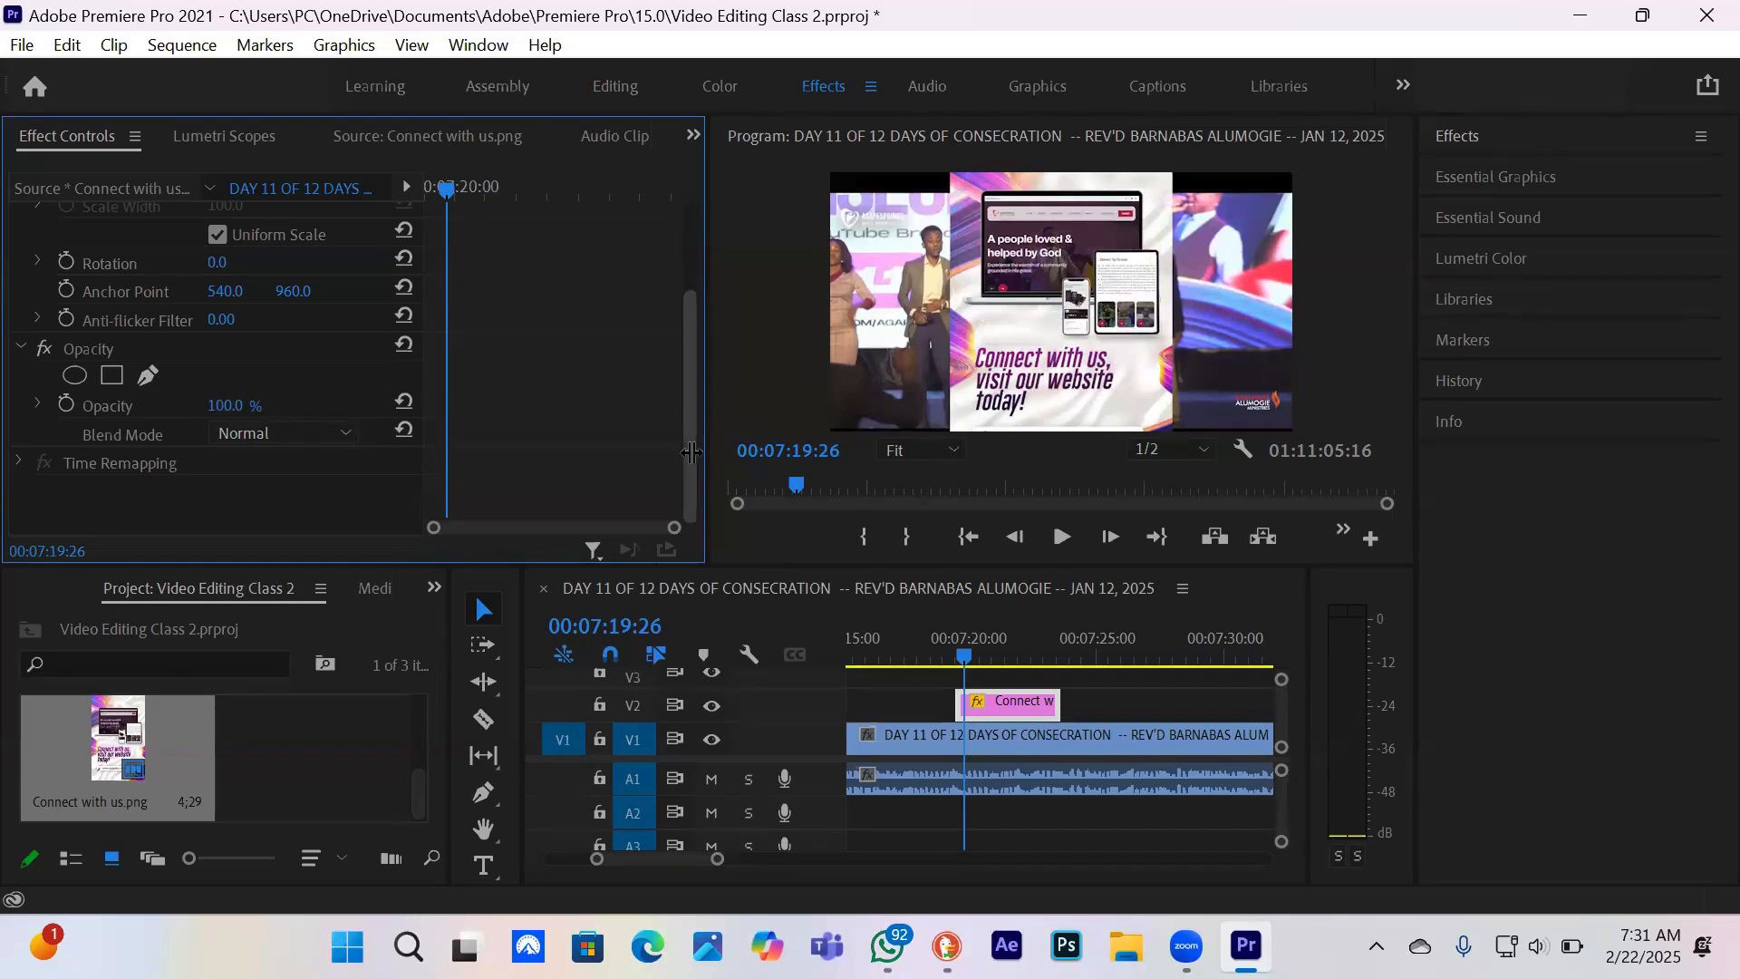
- Keyframe the Connect with us.png clip's Scale at 57 at 00:07:19:25 and at 0 at 00:07:19:16
scroll(692, 453, up, 3)
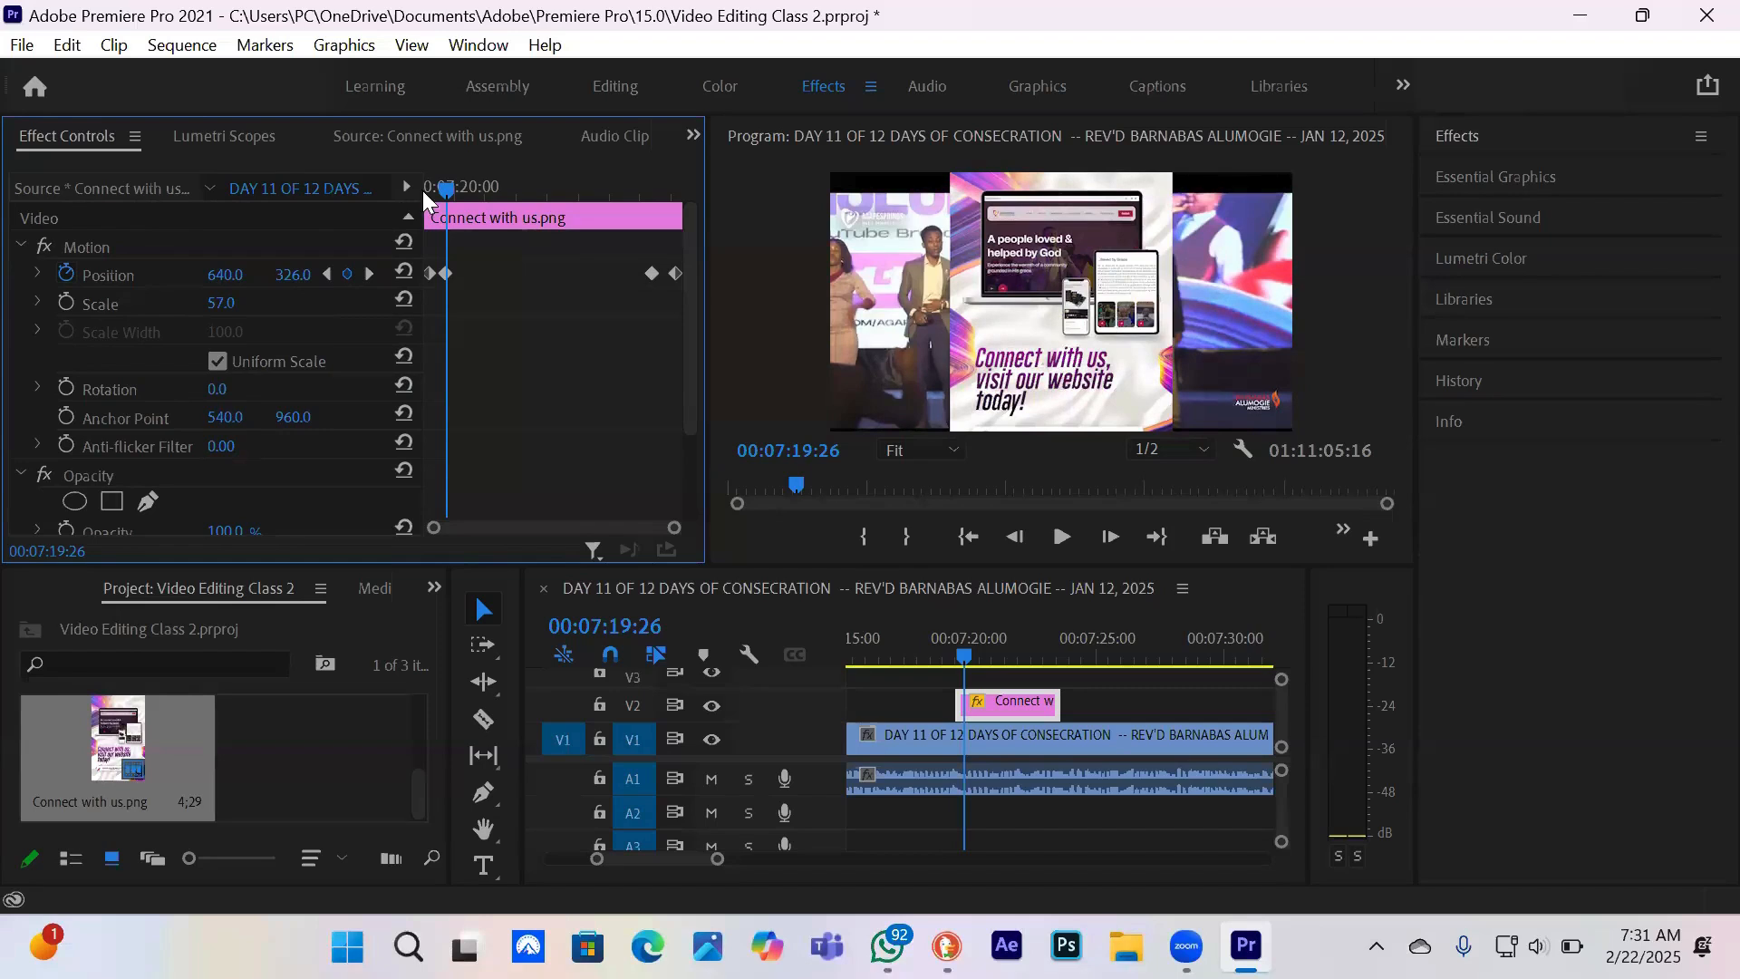
mouse_move(444, 183)
mouse_down()
mouse_move(426, 186)
mouse_move(444, 172)
mouse_up()
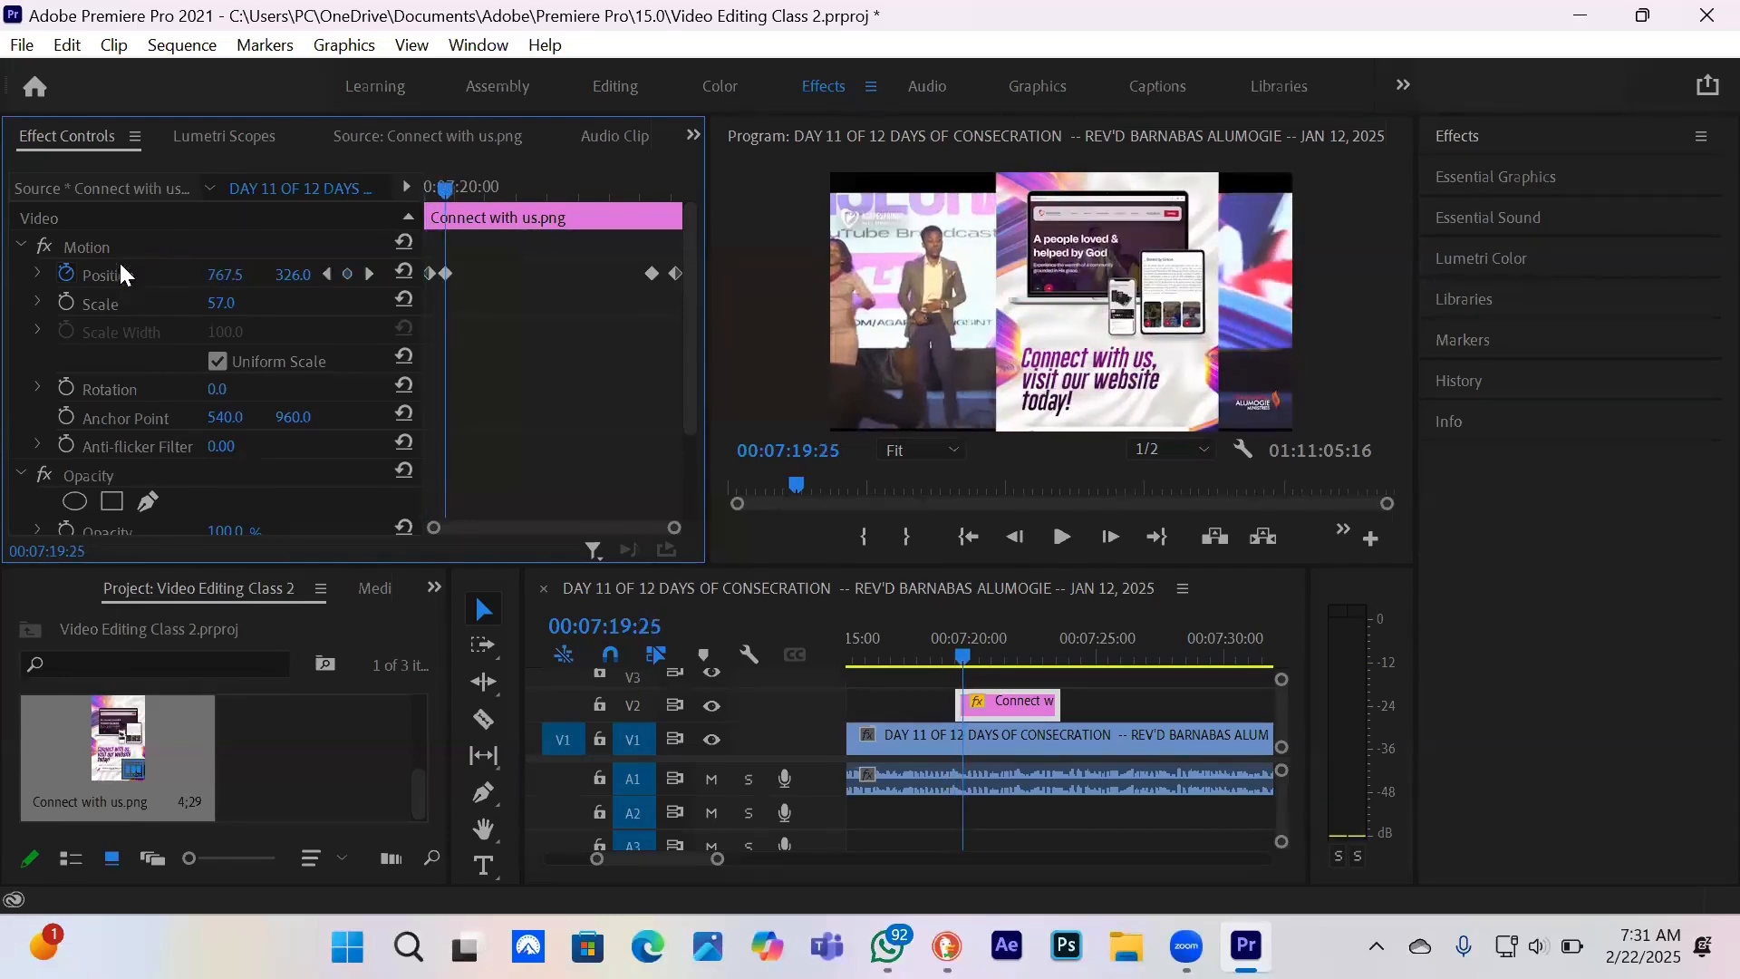
click(64, 302)
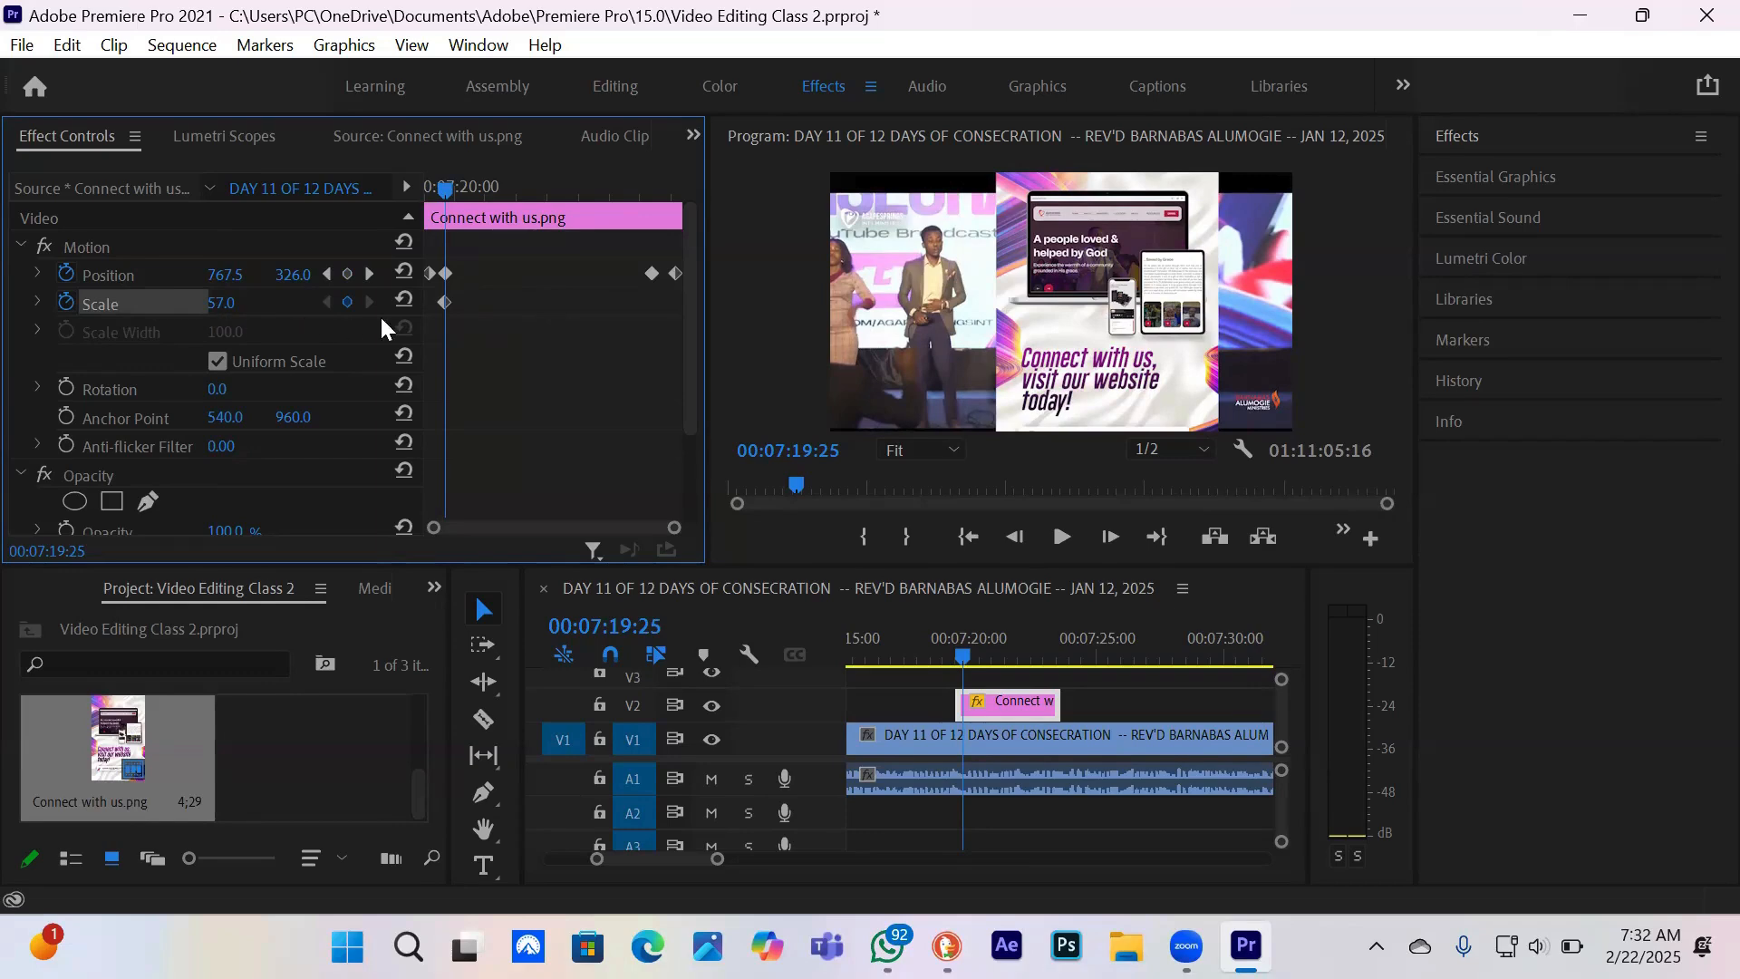
drag(449, 185, 431, 193)
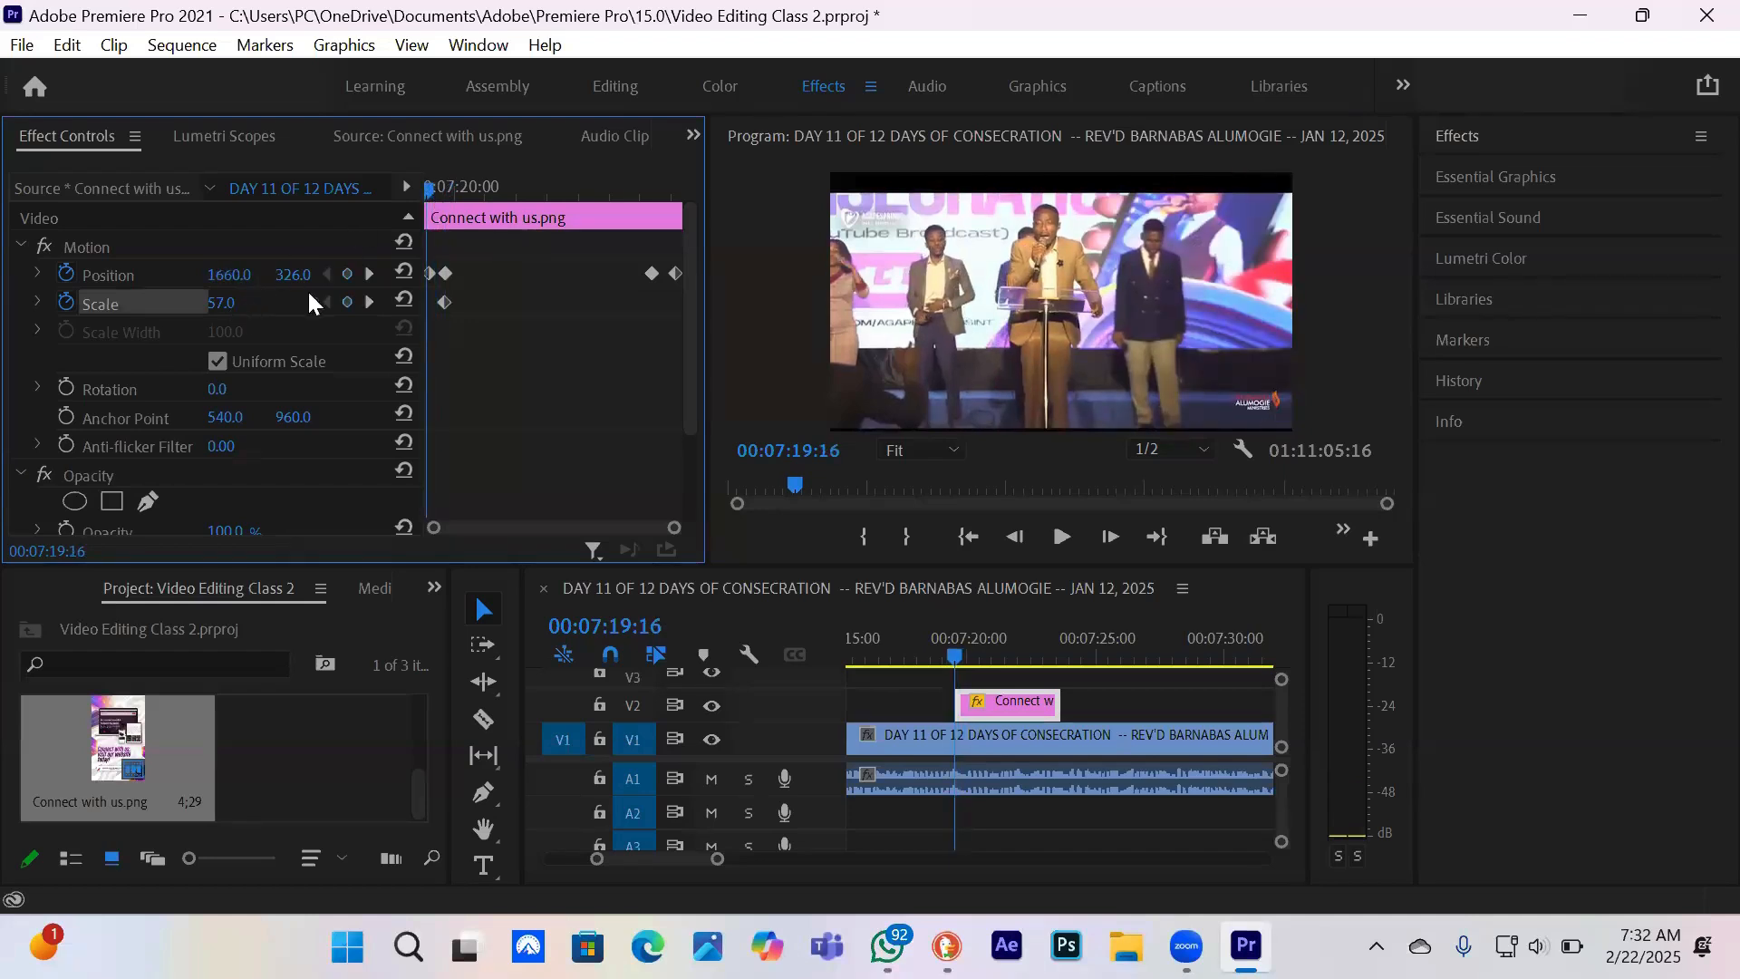
click(219, 303)
drag(218, 304, 183, 304)
- Add exit Scale keyframes to the overlay: 57 at 00:07:23:04 and 0 at 00:07:23:18
click(647, 181)
drag(647, 179, 649, 176)
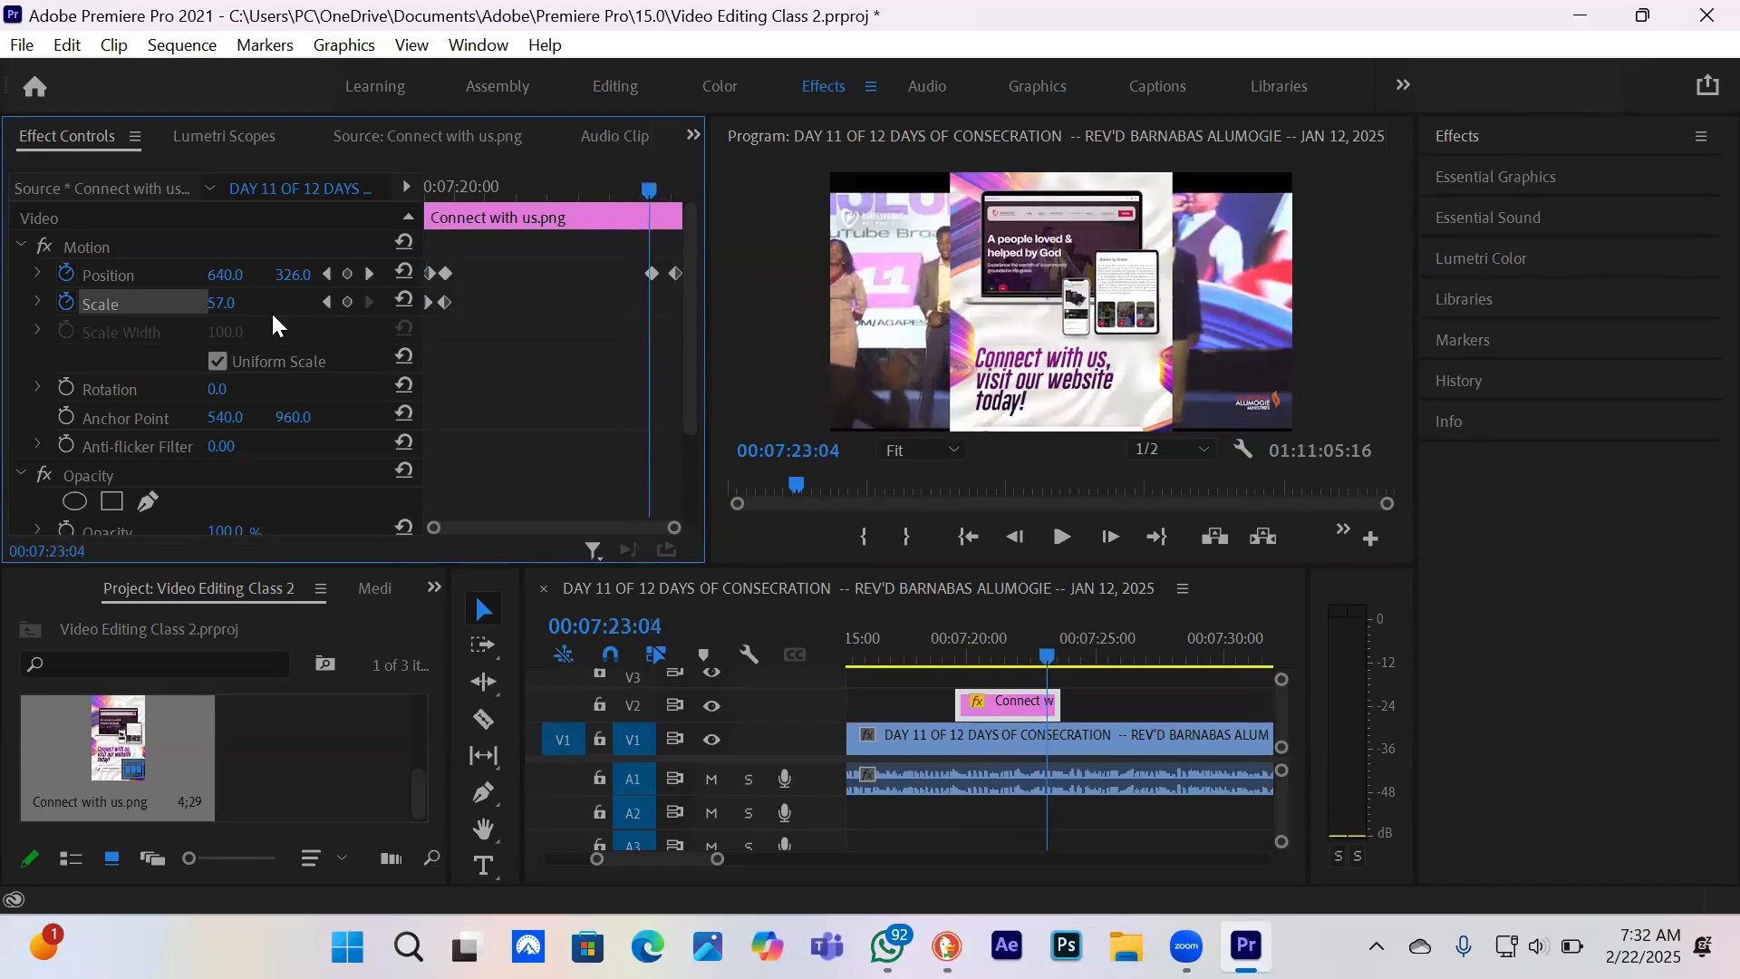
click(348, 303)
drag(653, 187, 679, 185)
mouse_move(221, 310)
mouse_down()
mouse_move(362, 310)
mouse_move(217, 310)
mouse_move(241, 303)
mouse_up()
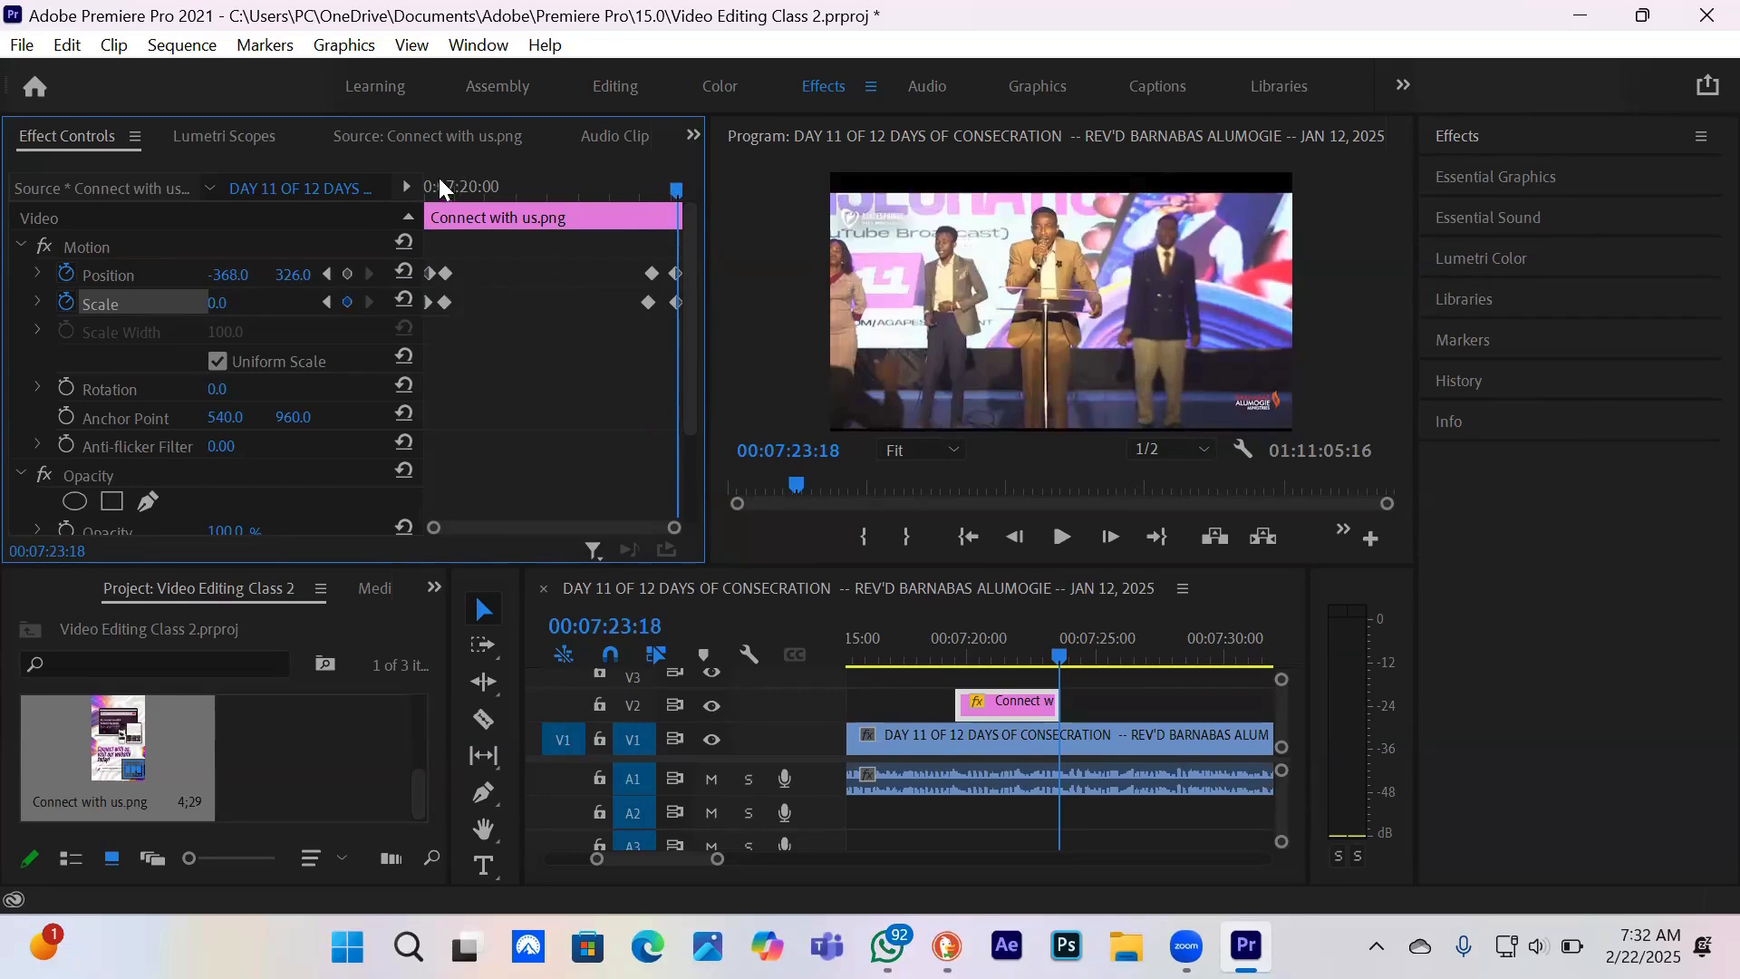
- Play the overlay's scale animation from the clip start and scrub back through its entrance
drag(436, 182, 318, 216)
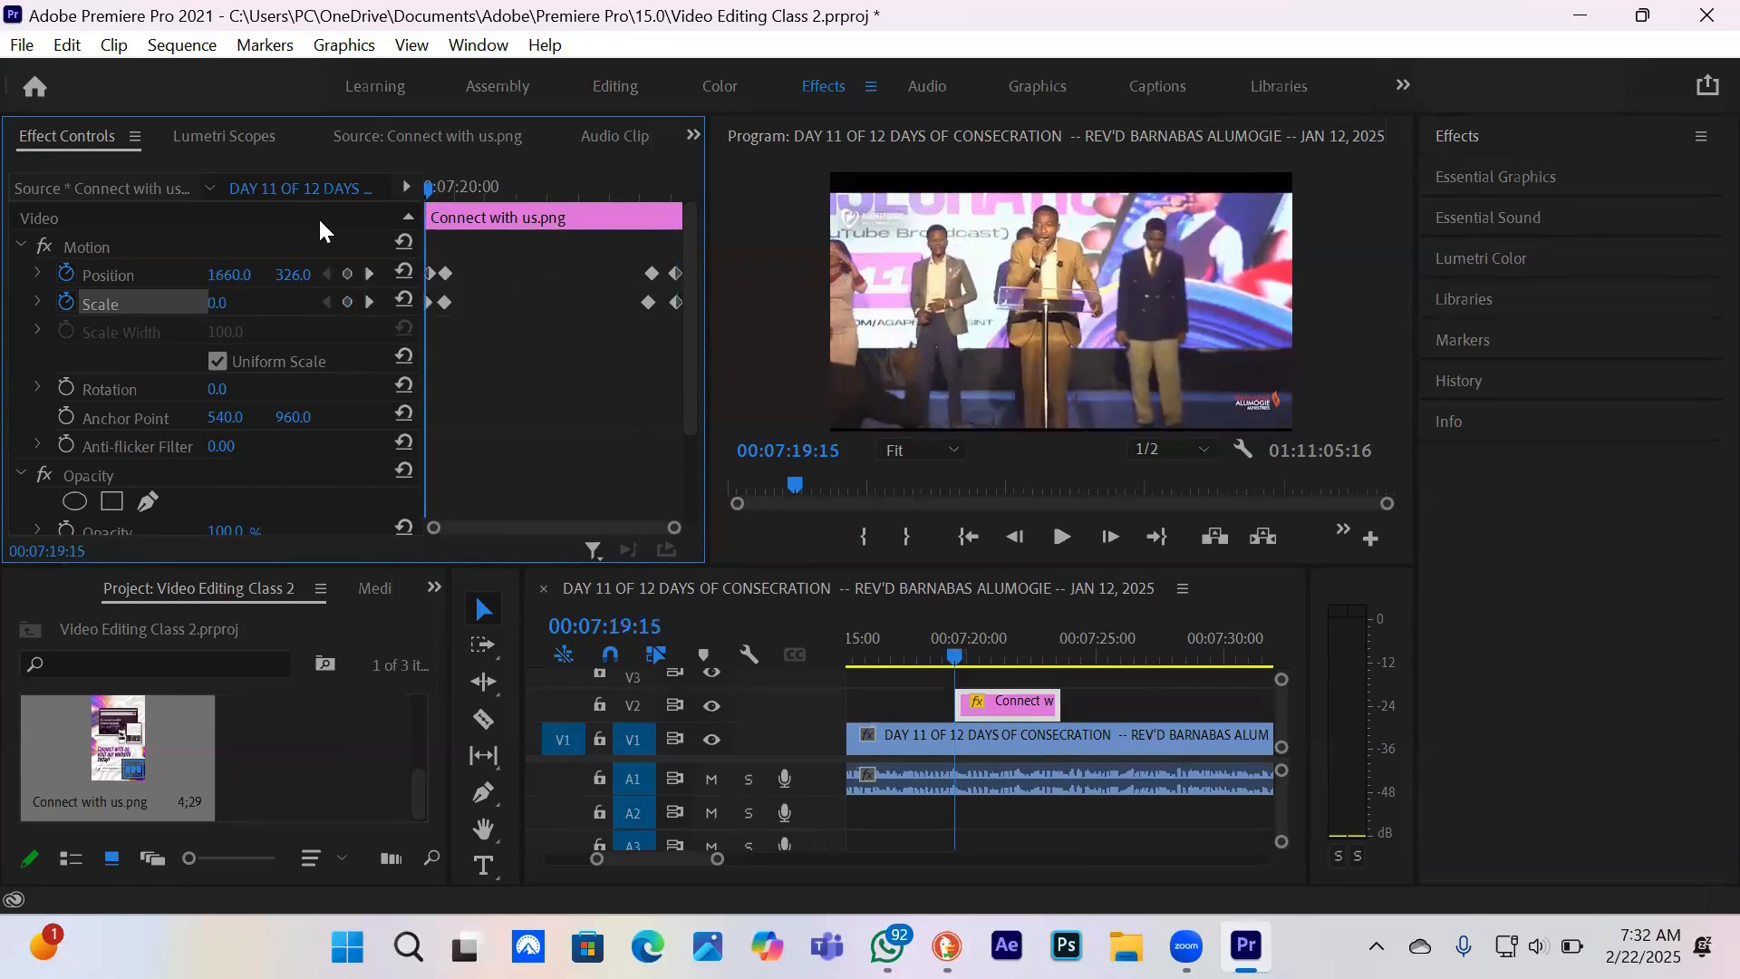
key(space)
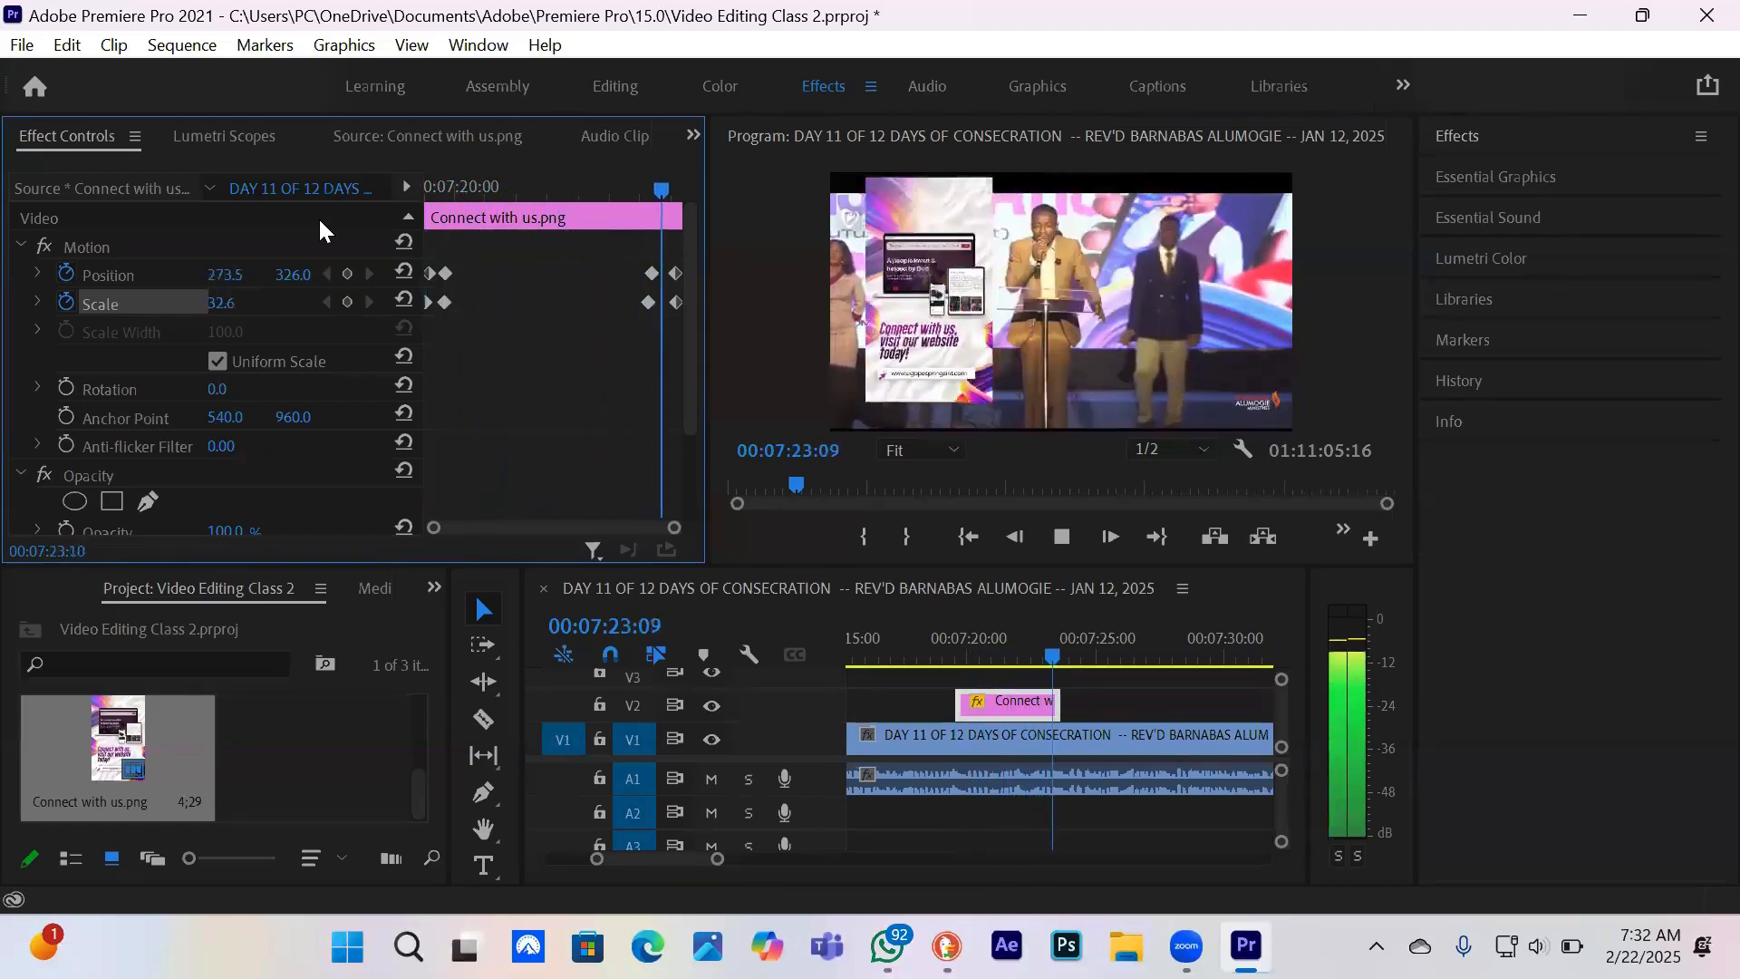
key(space)
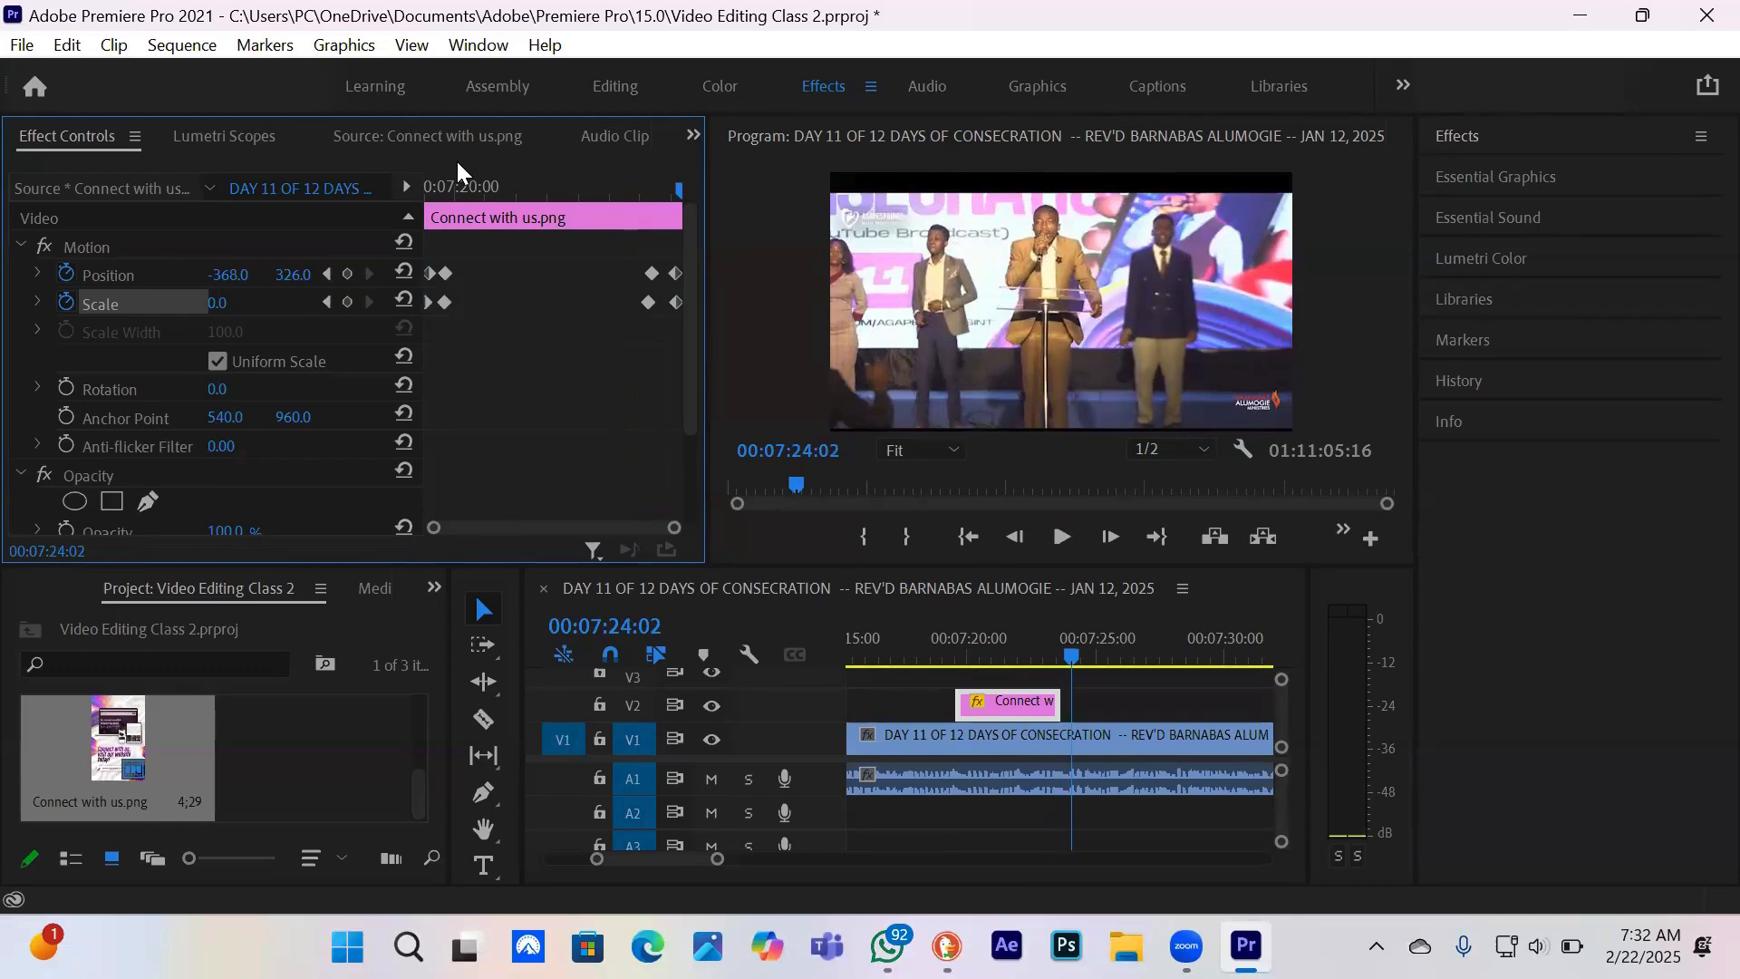
click(441, 181)
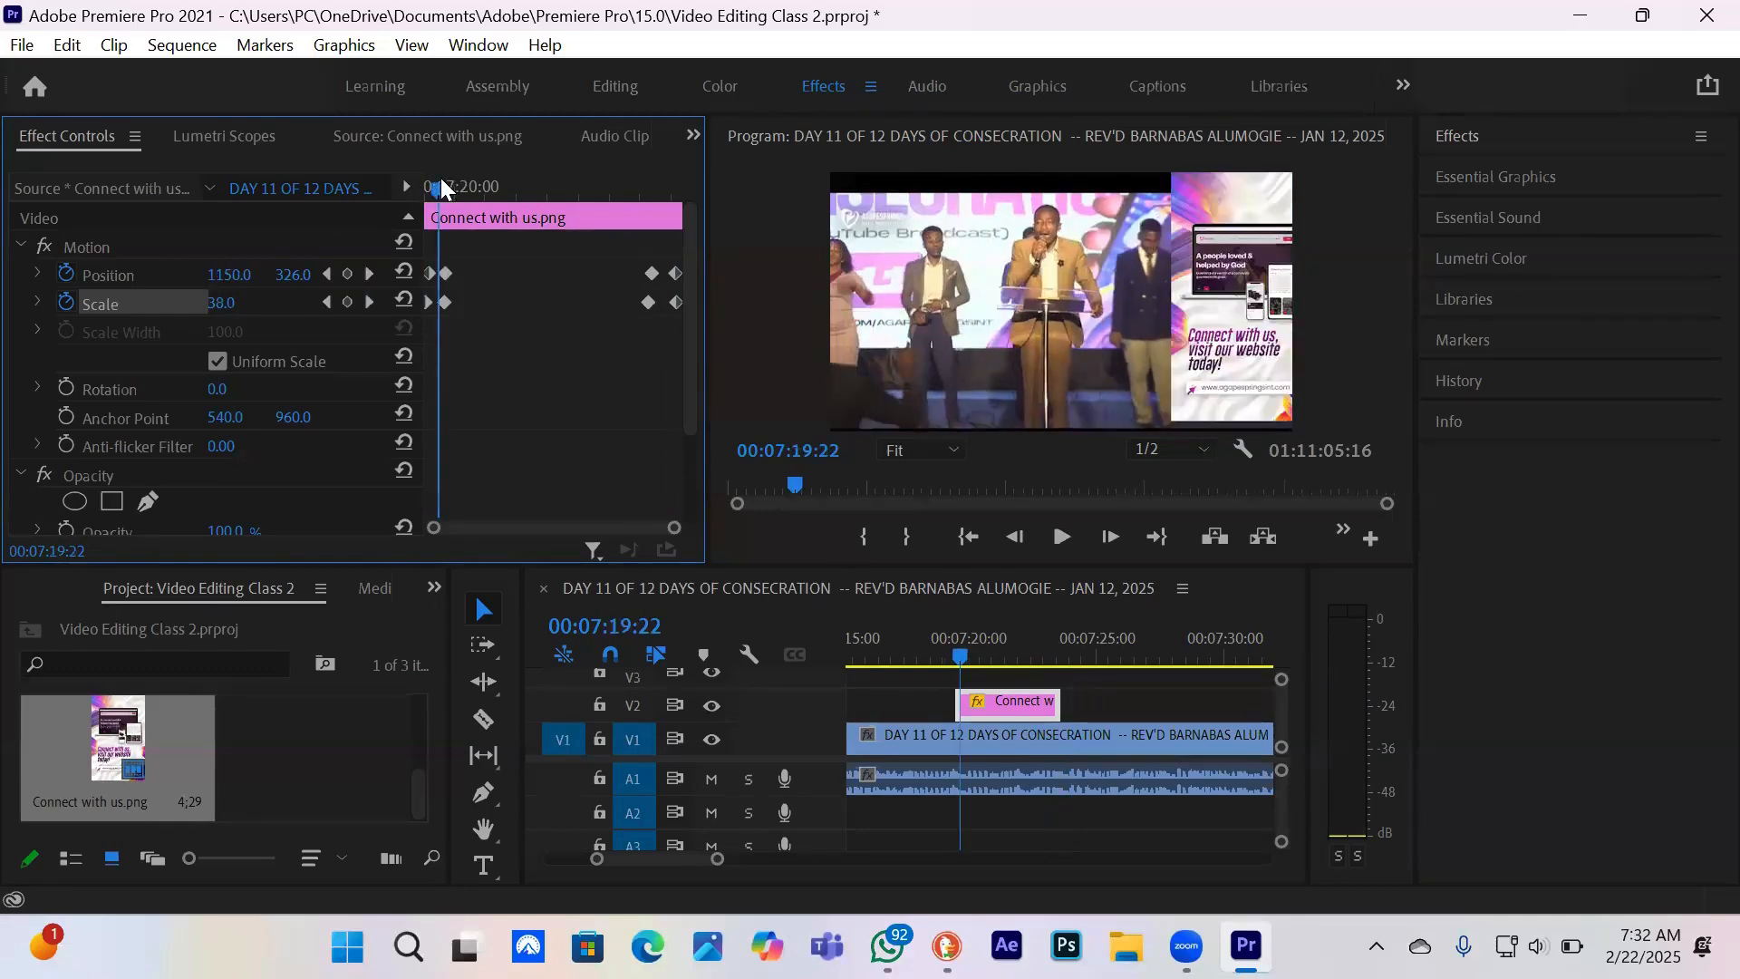
drag(440, 178, 424, 179)
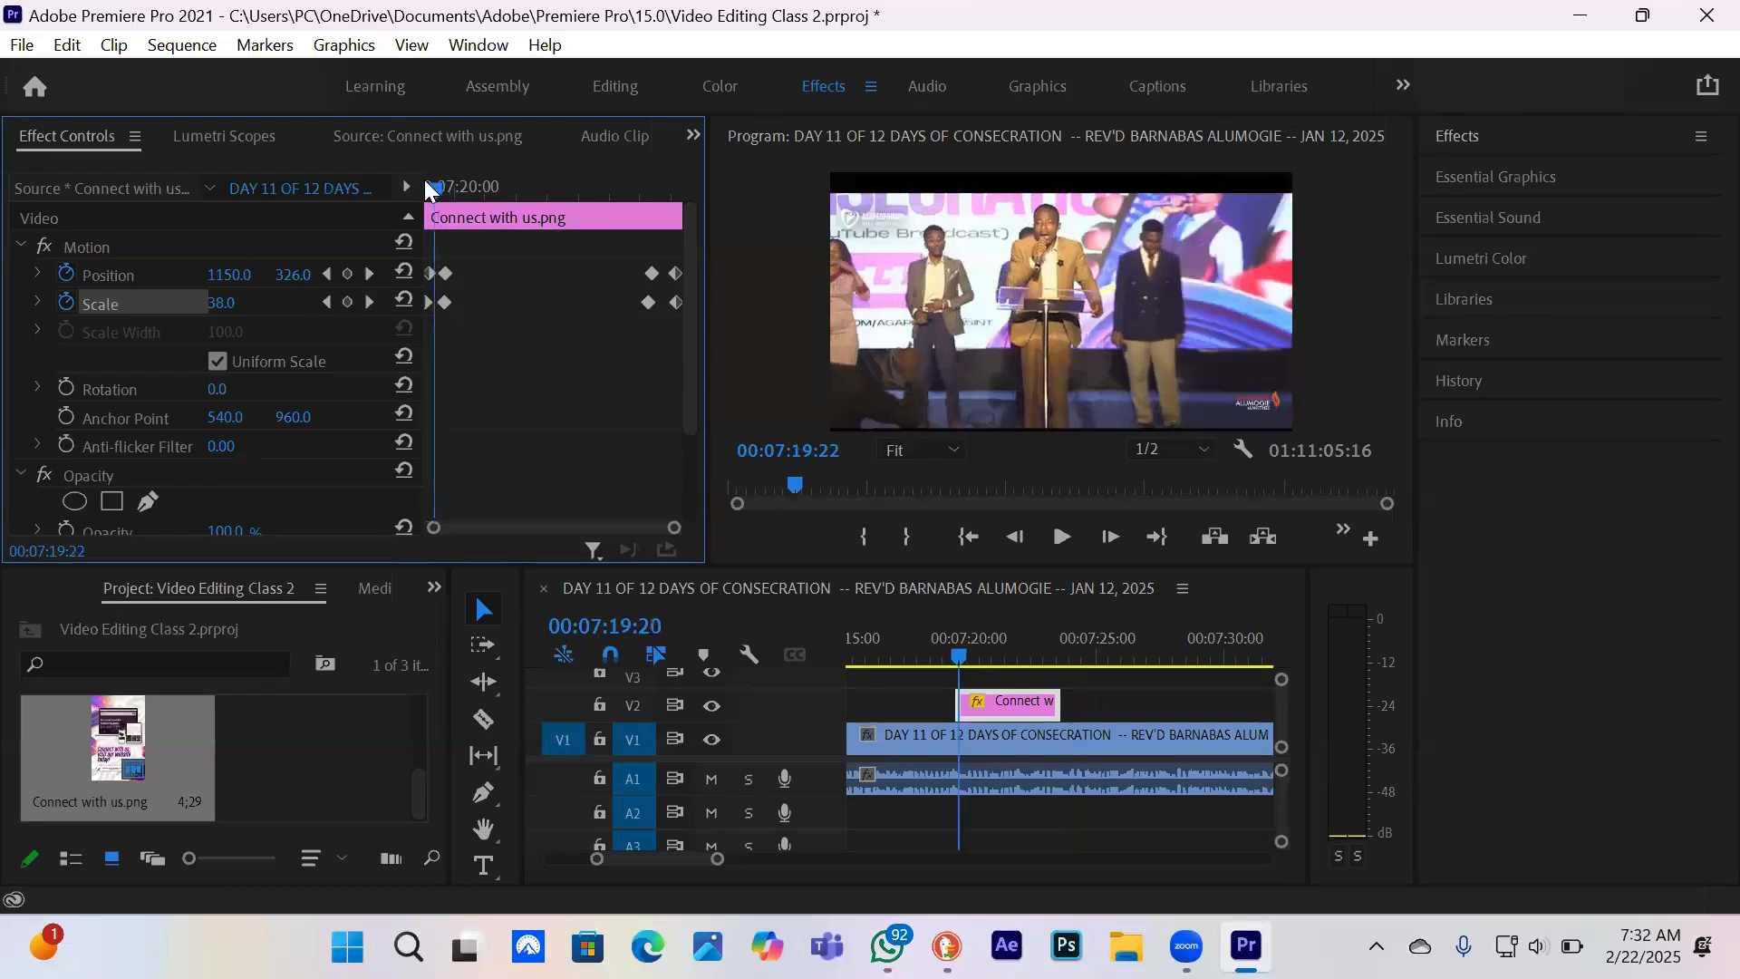
- Shift the overlay's two entrance Scale keyframes later in the clip and play the result
click(445, 302)
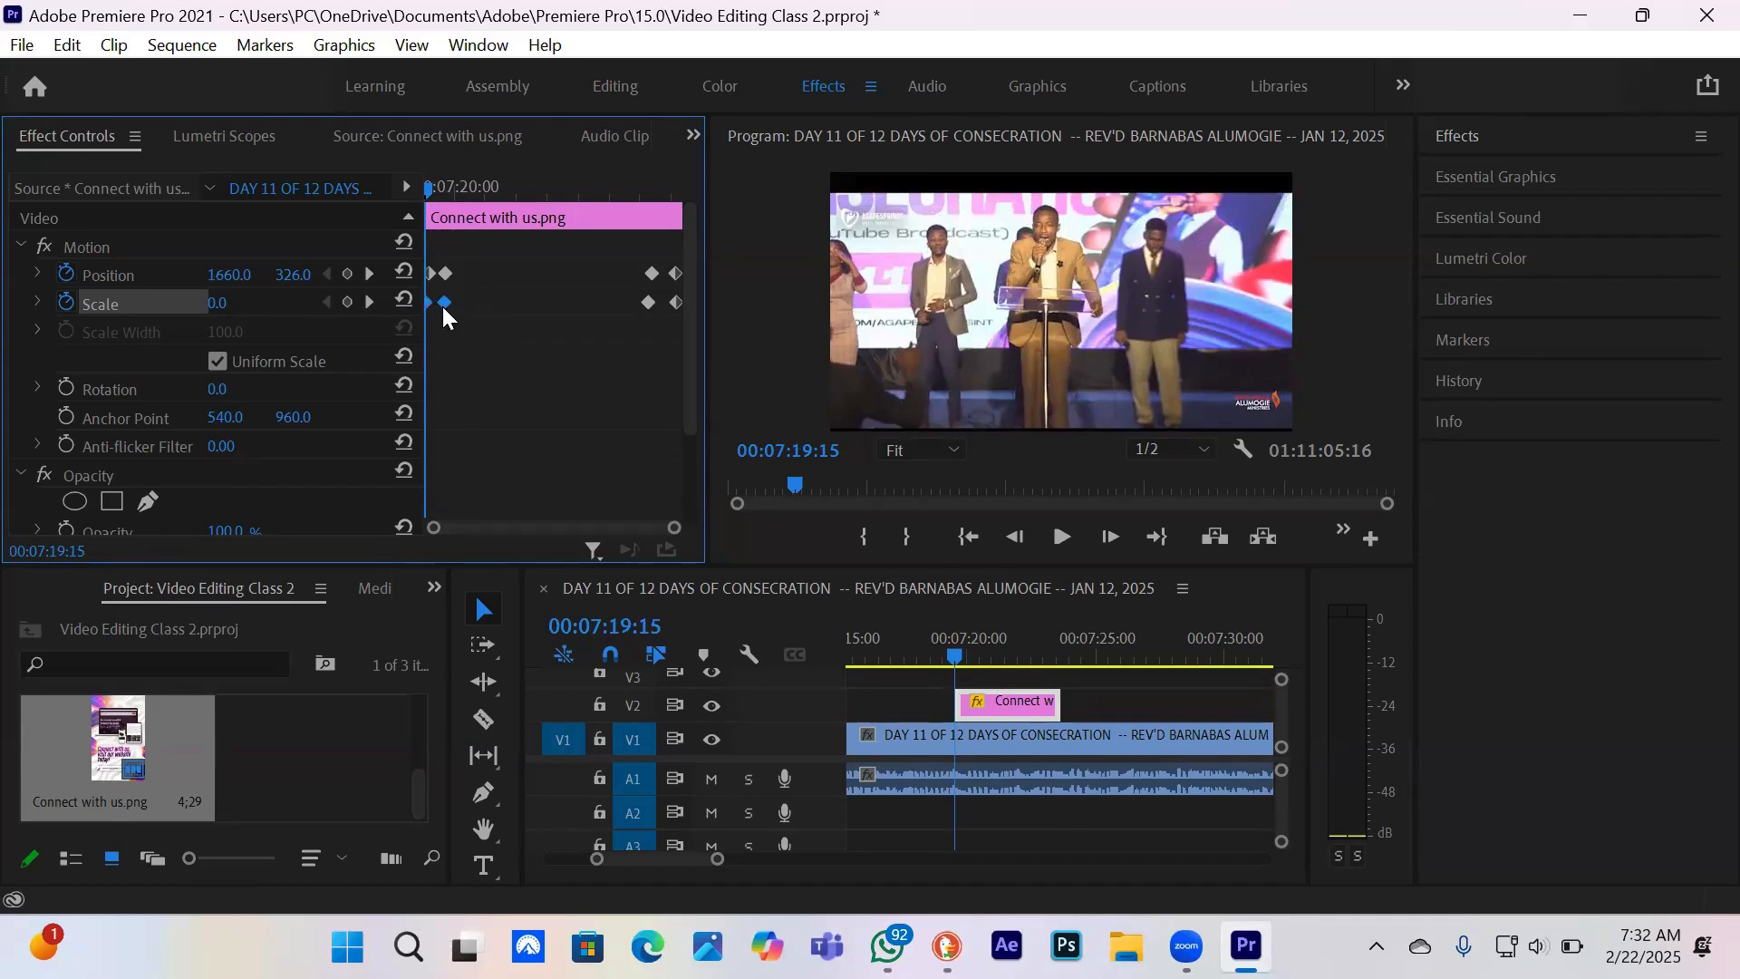
drag(444, 304, 470, 306)
key(space)
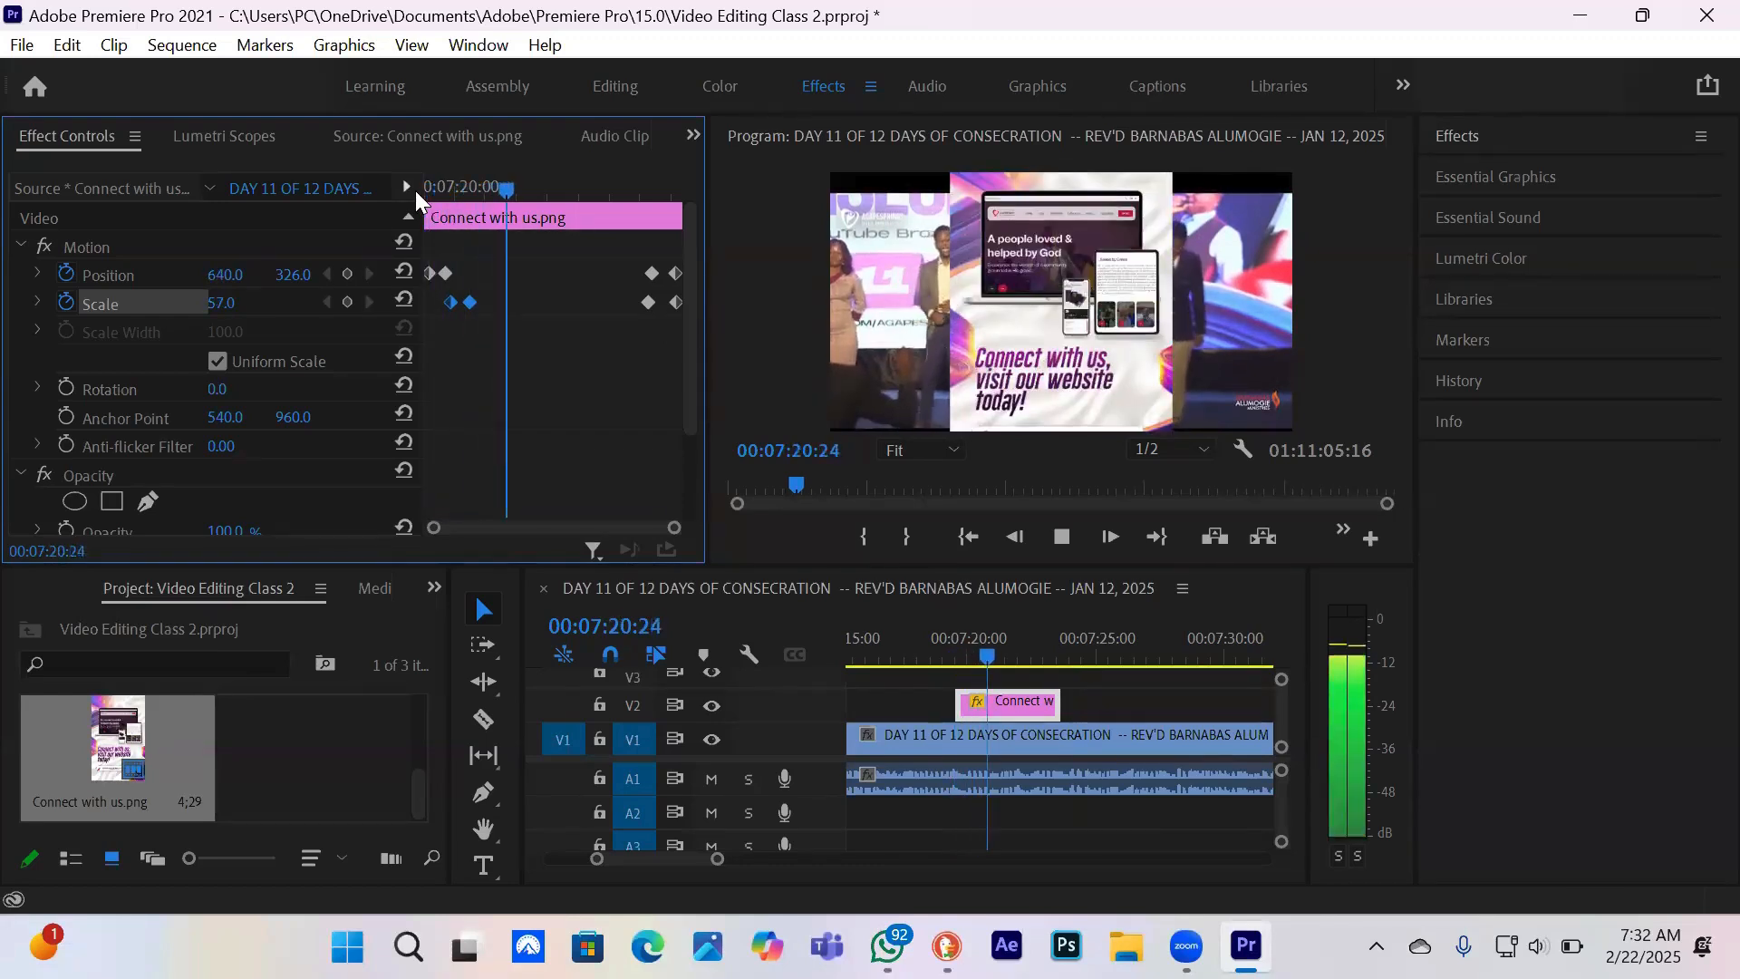
key(space)
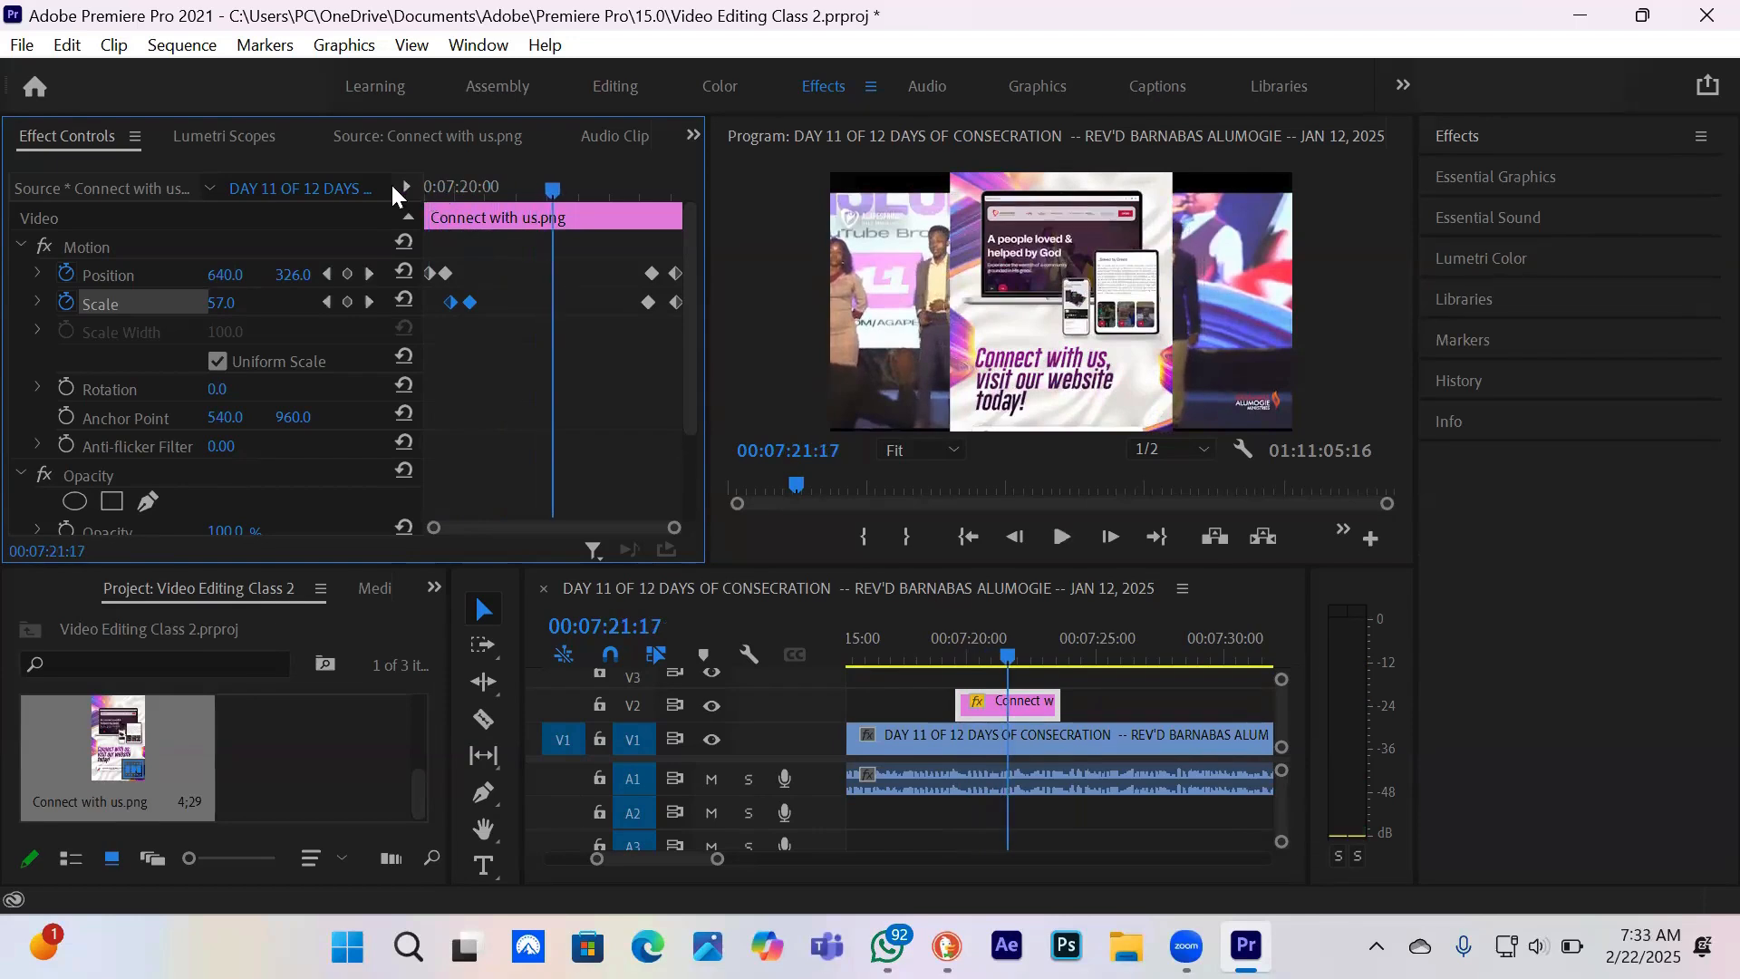
- Return the first Scale keyframe to the clip start and move the third Scale keyframe earlier to lengthen both scale transitions
click(428, 187)
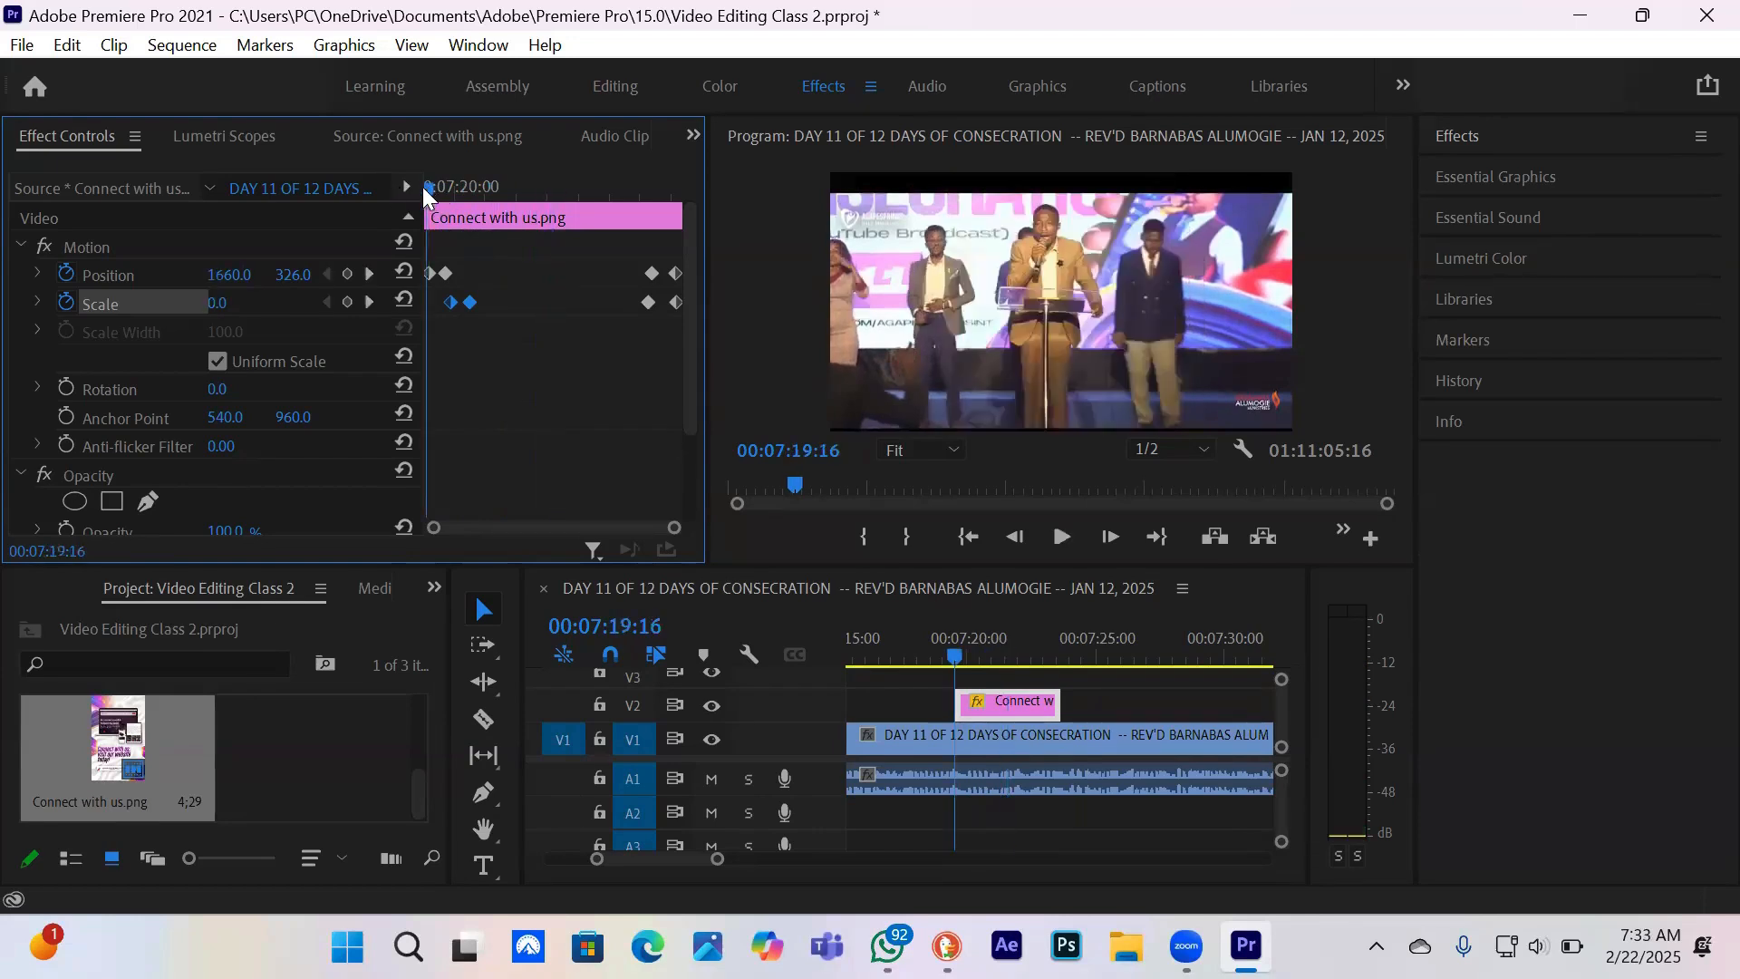
click(506, 303)
drag(415, 300, 412, 299)
drag(650, 304, 616, 303)
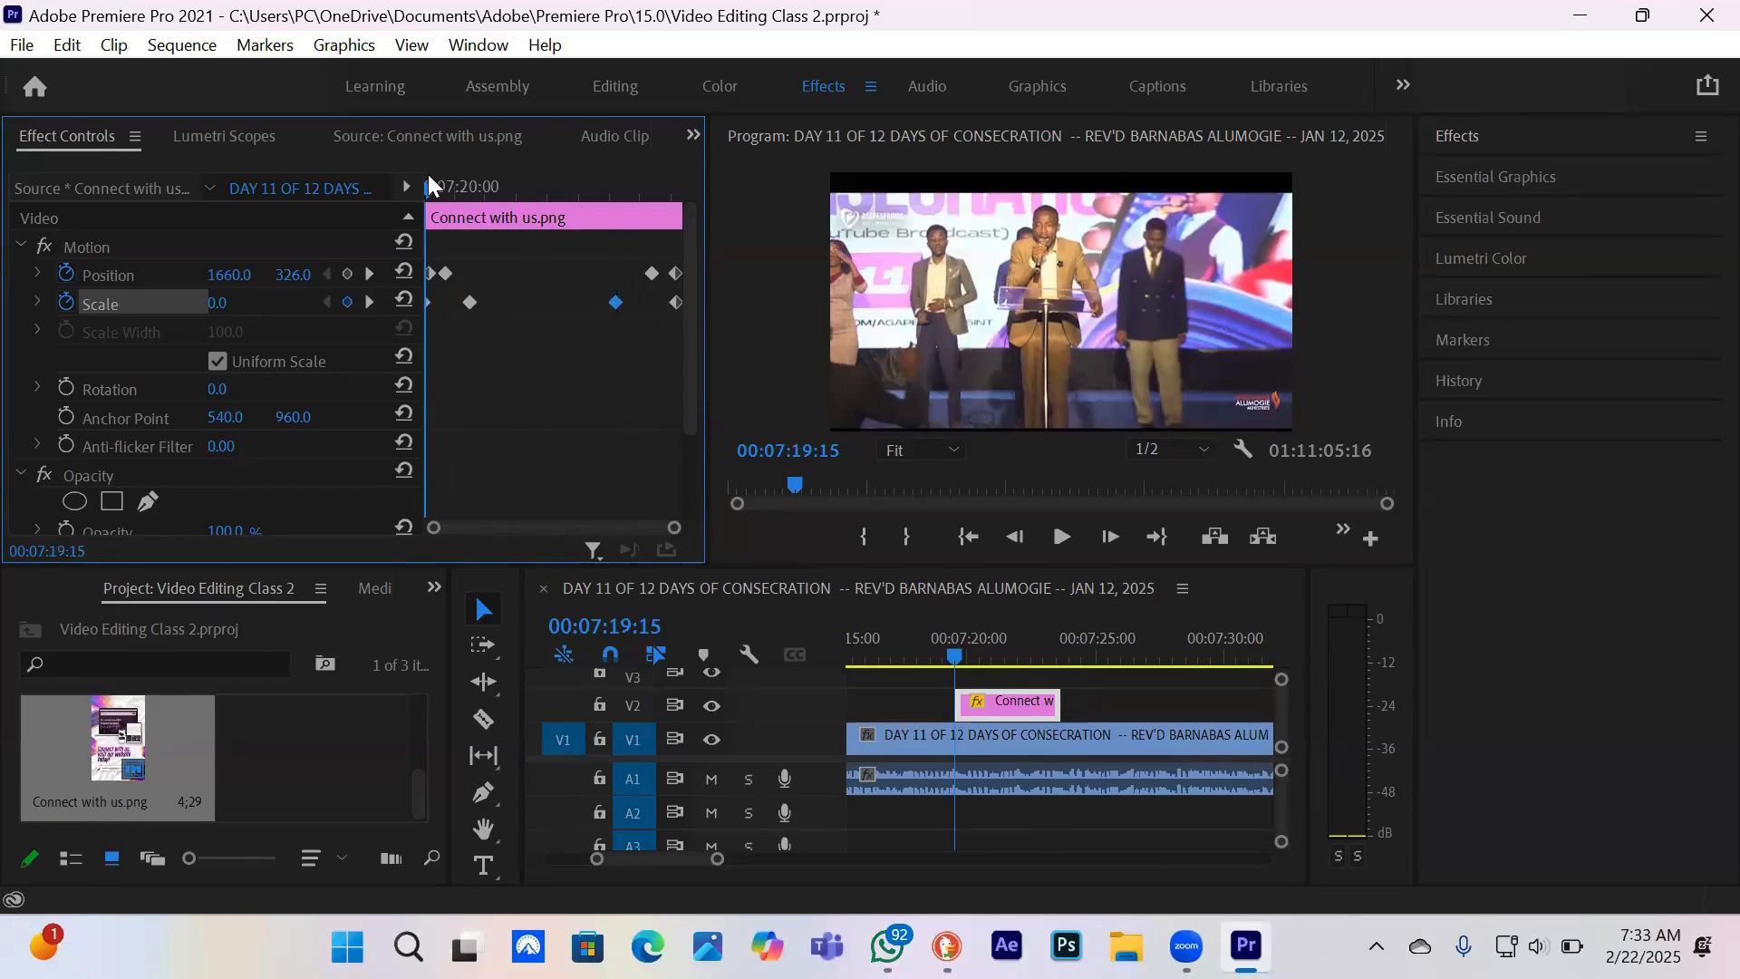
key(space)
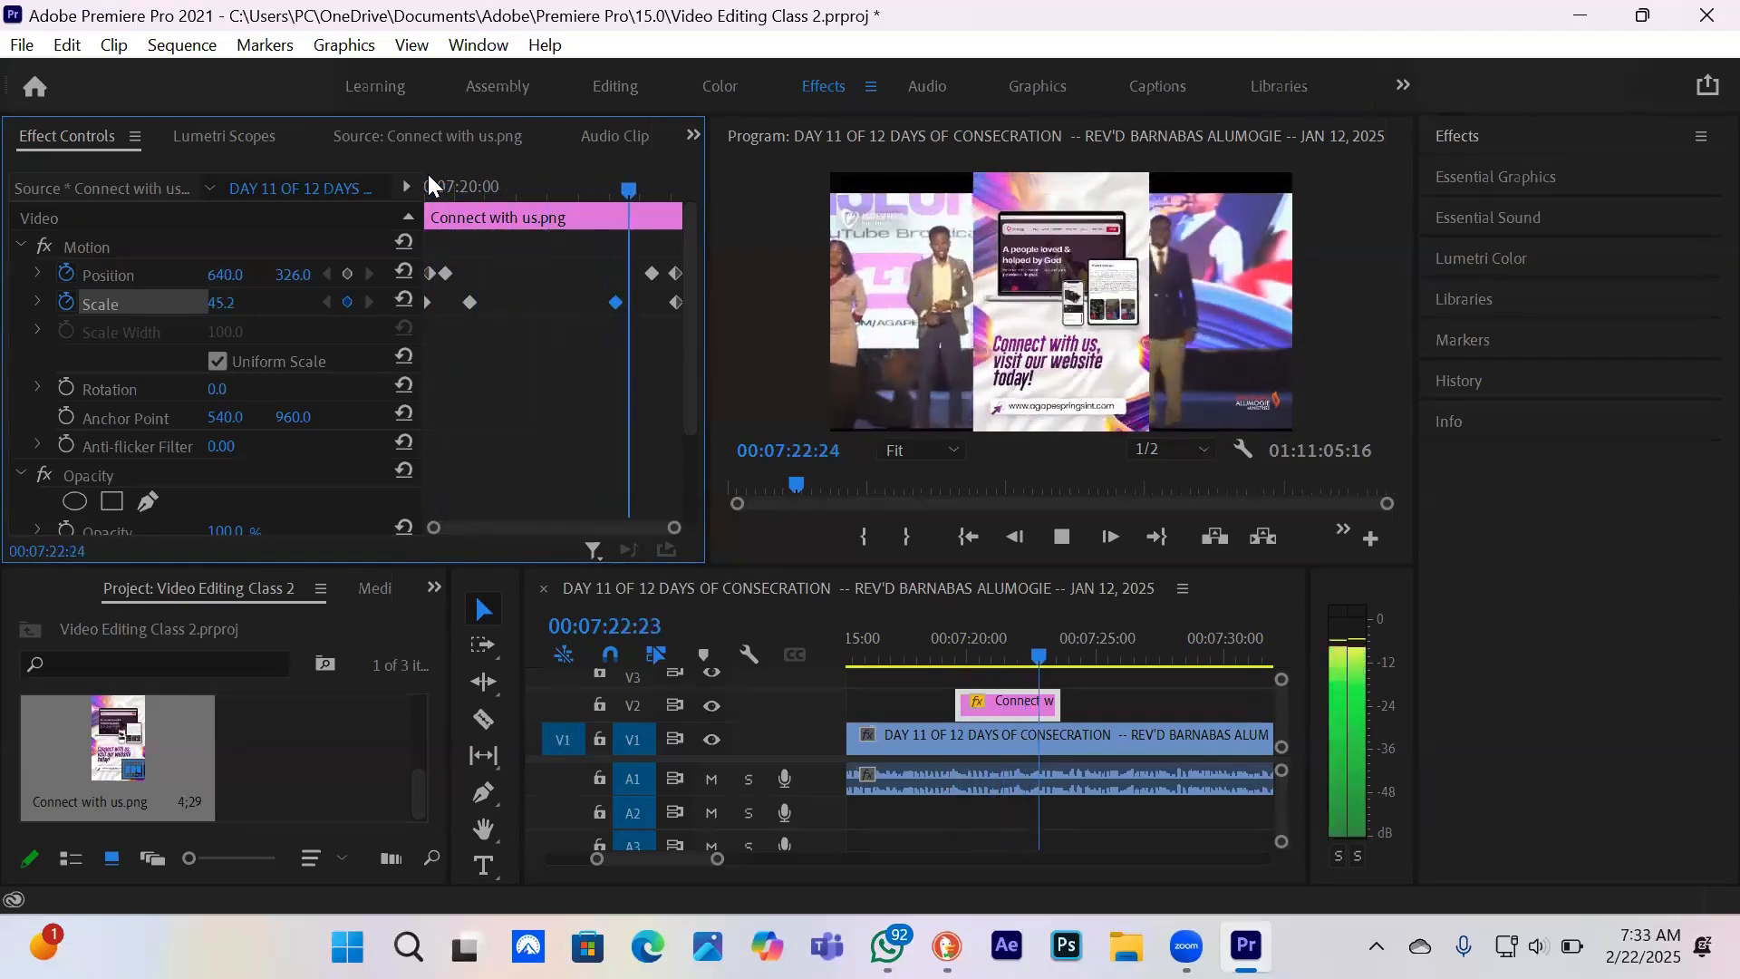
key(space)
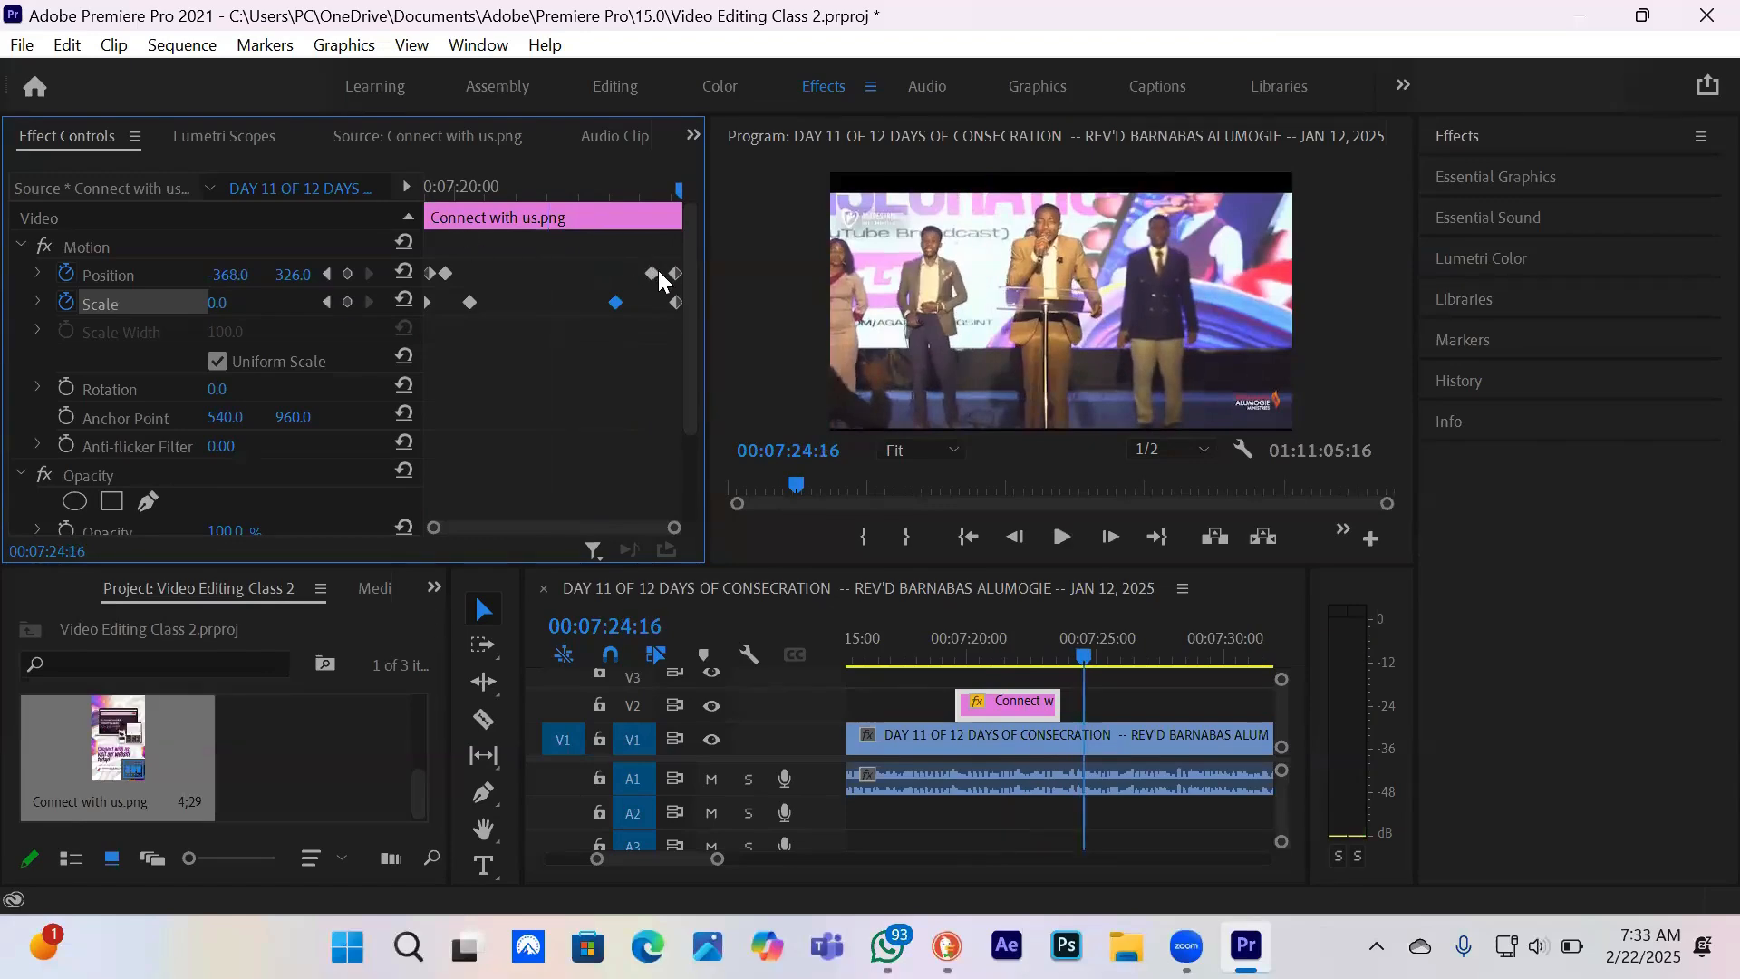
- Align the second and third Position keyframes with the second and third Scale keyframes
drag(653, 274, 616, 274)
drag(445, 273, 471, 268)
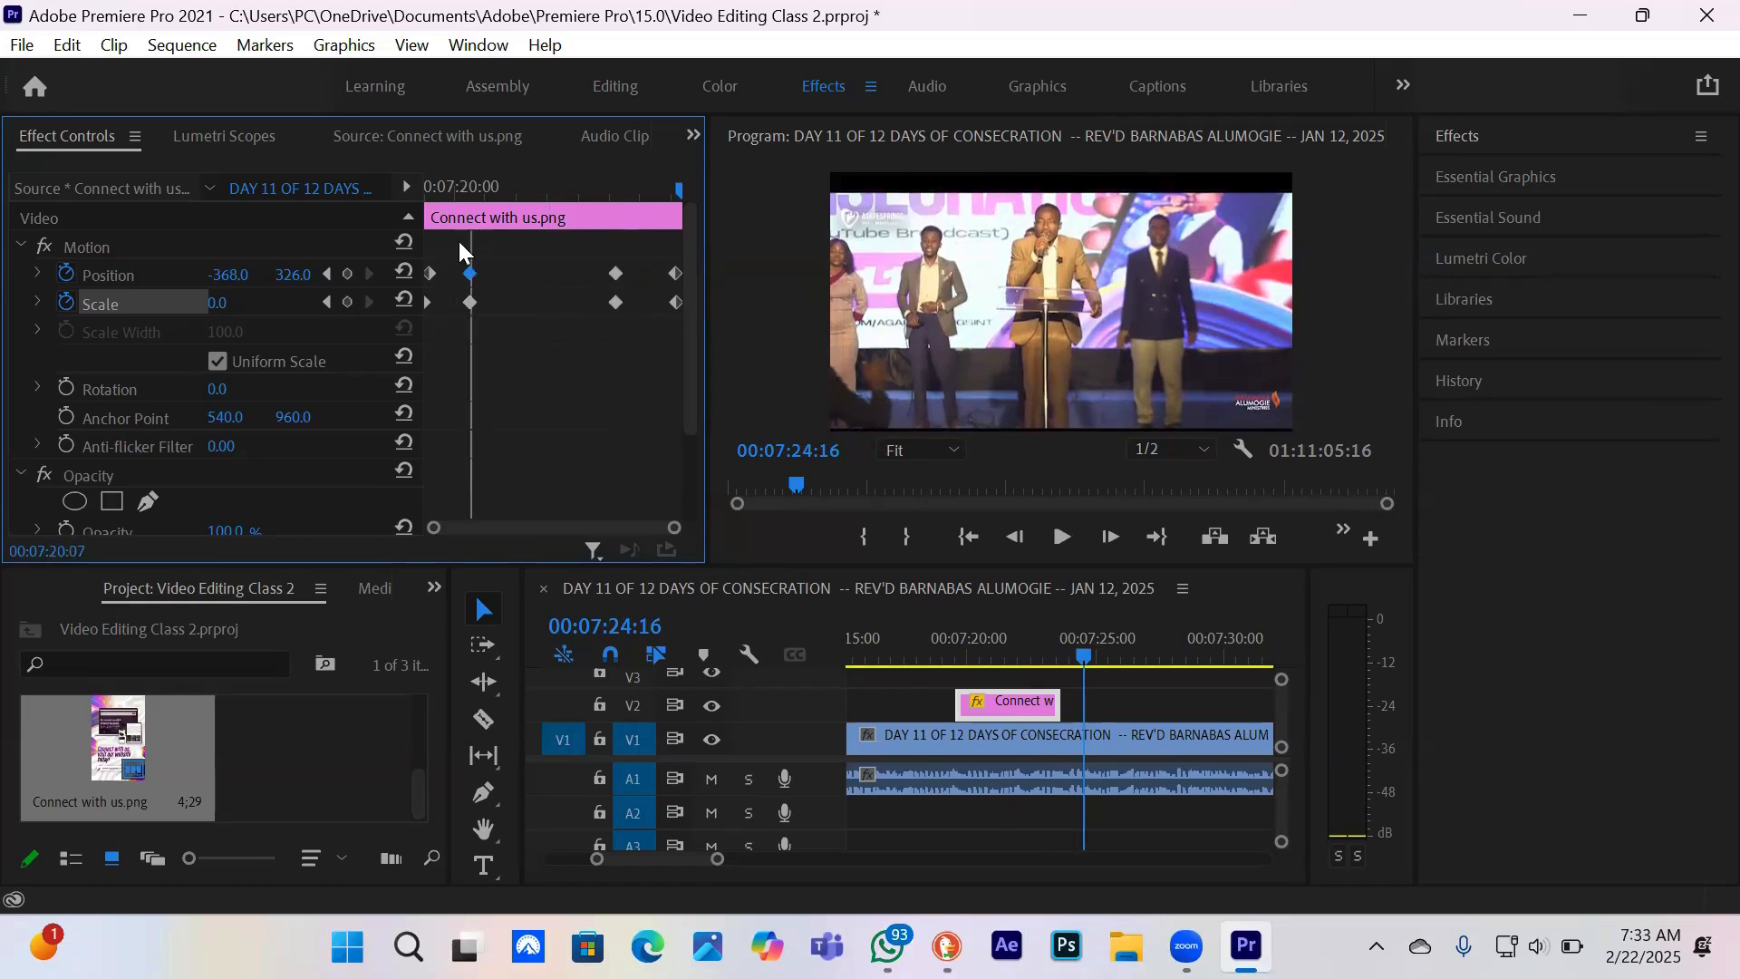
- Play the overlay's combined position and scale animation from the clip start and again from 00:07:18:24
click(424, 179)
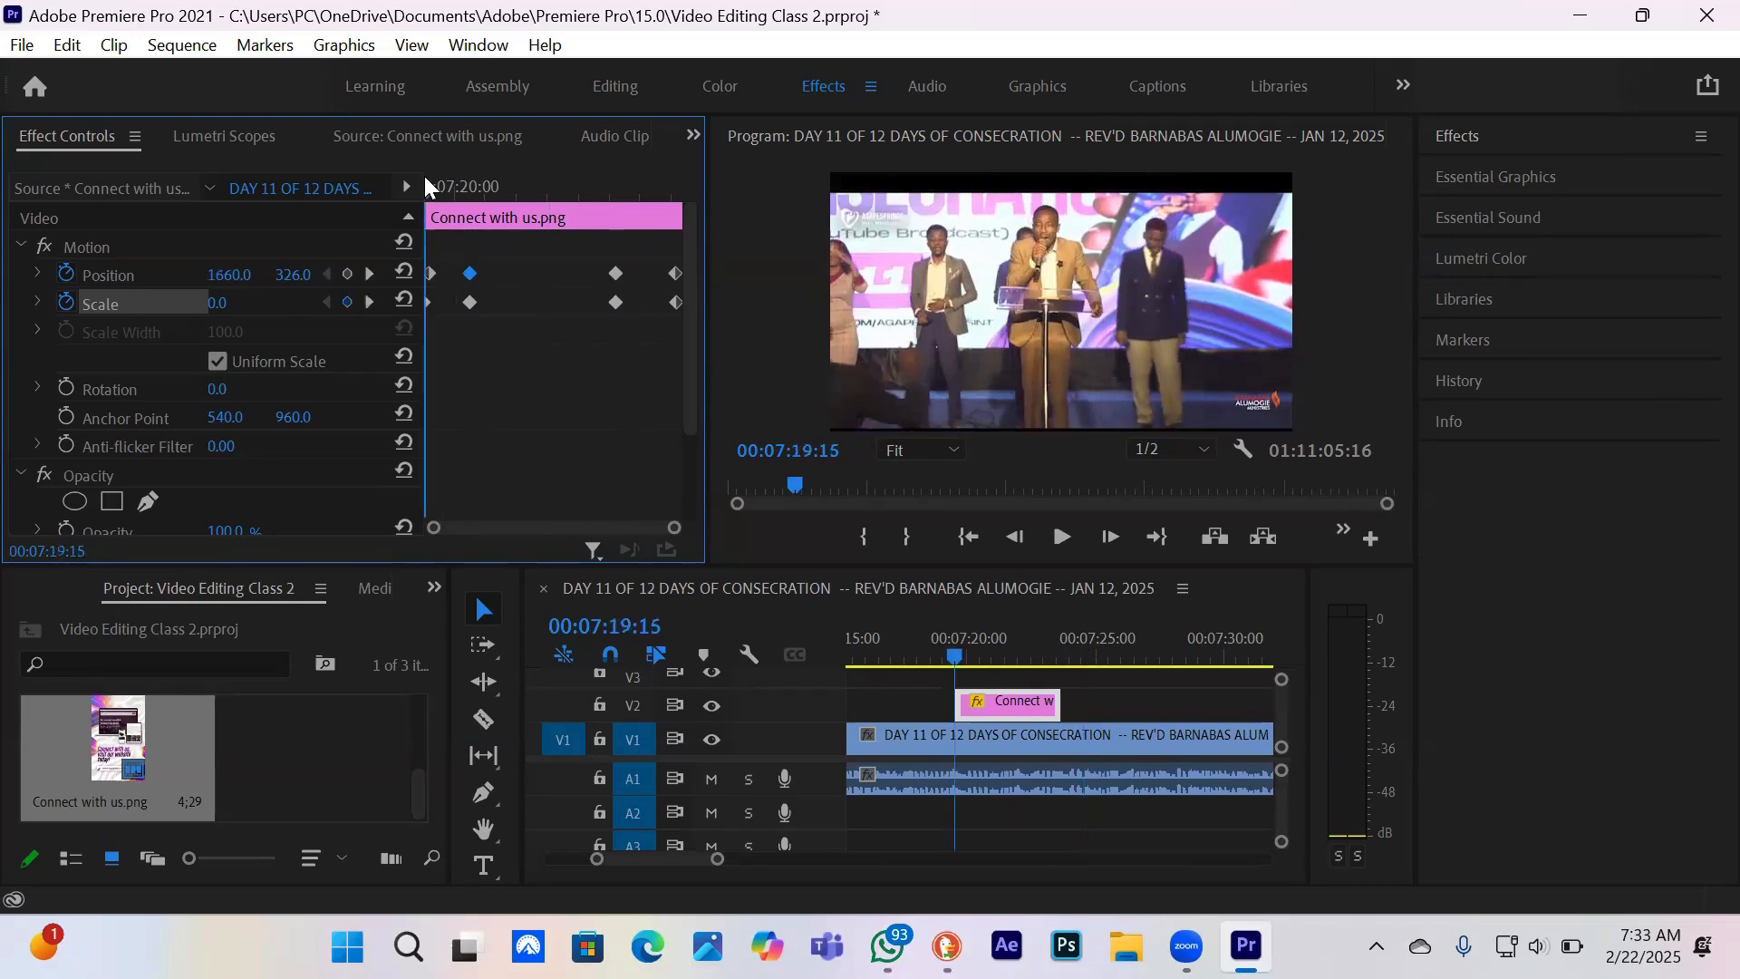
key(space)
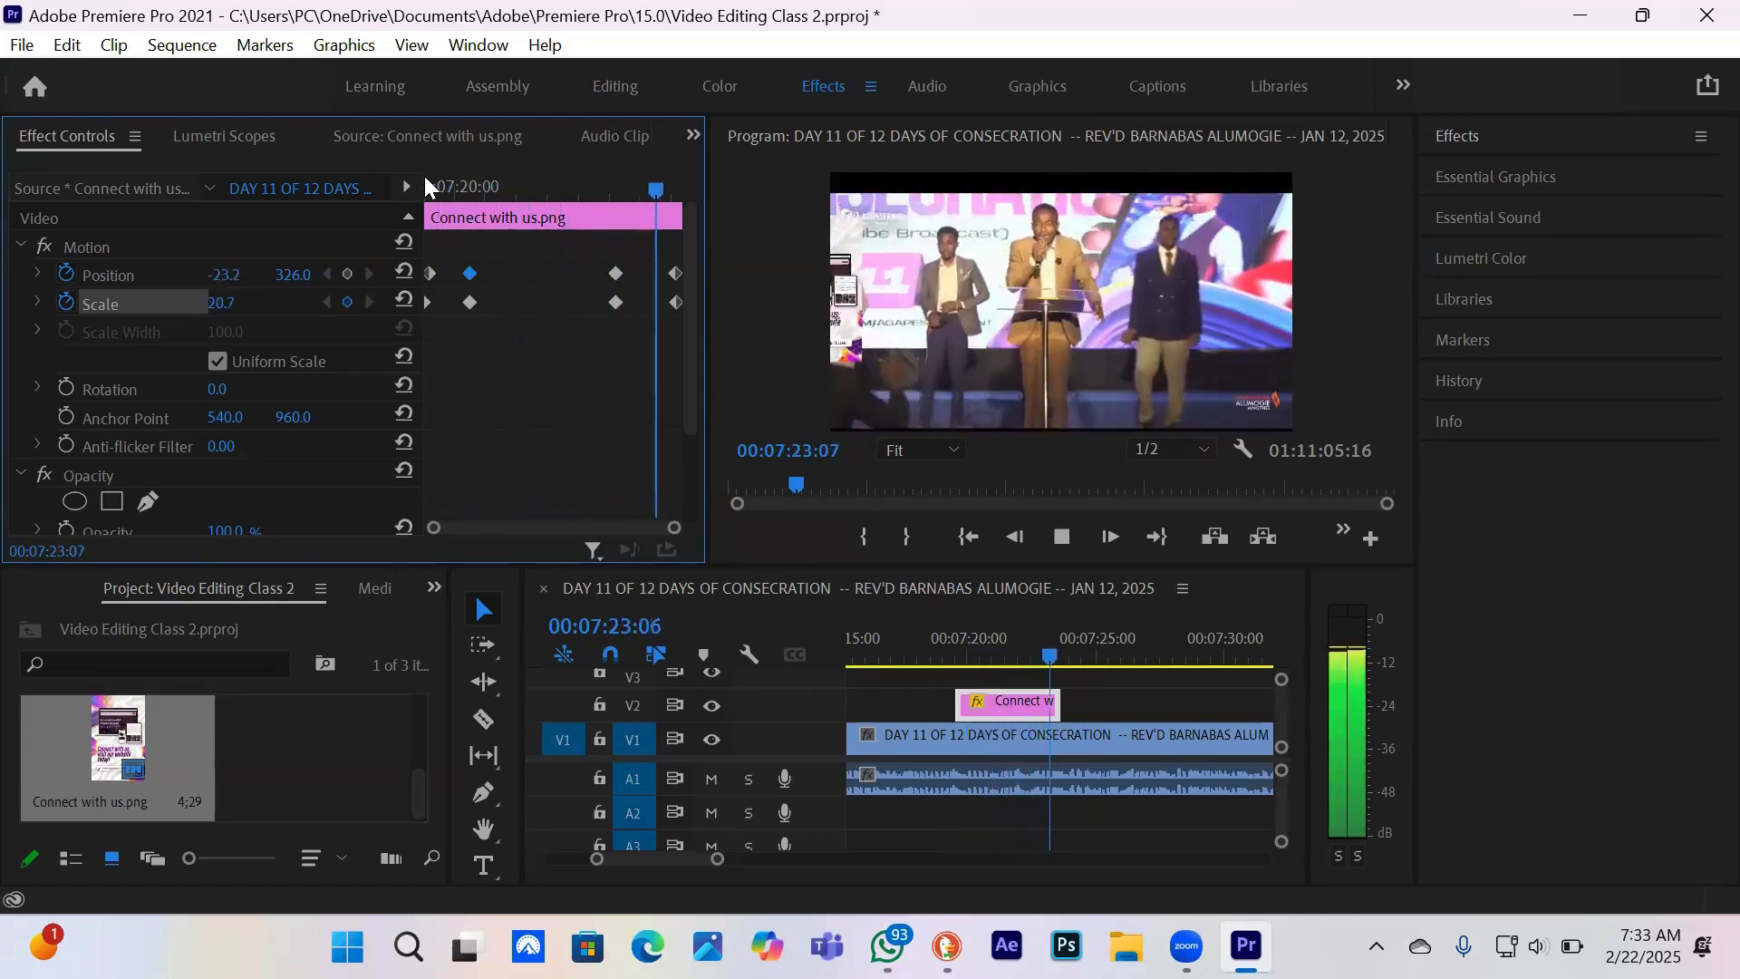
key(space)
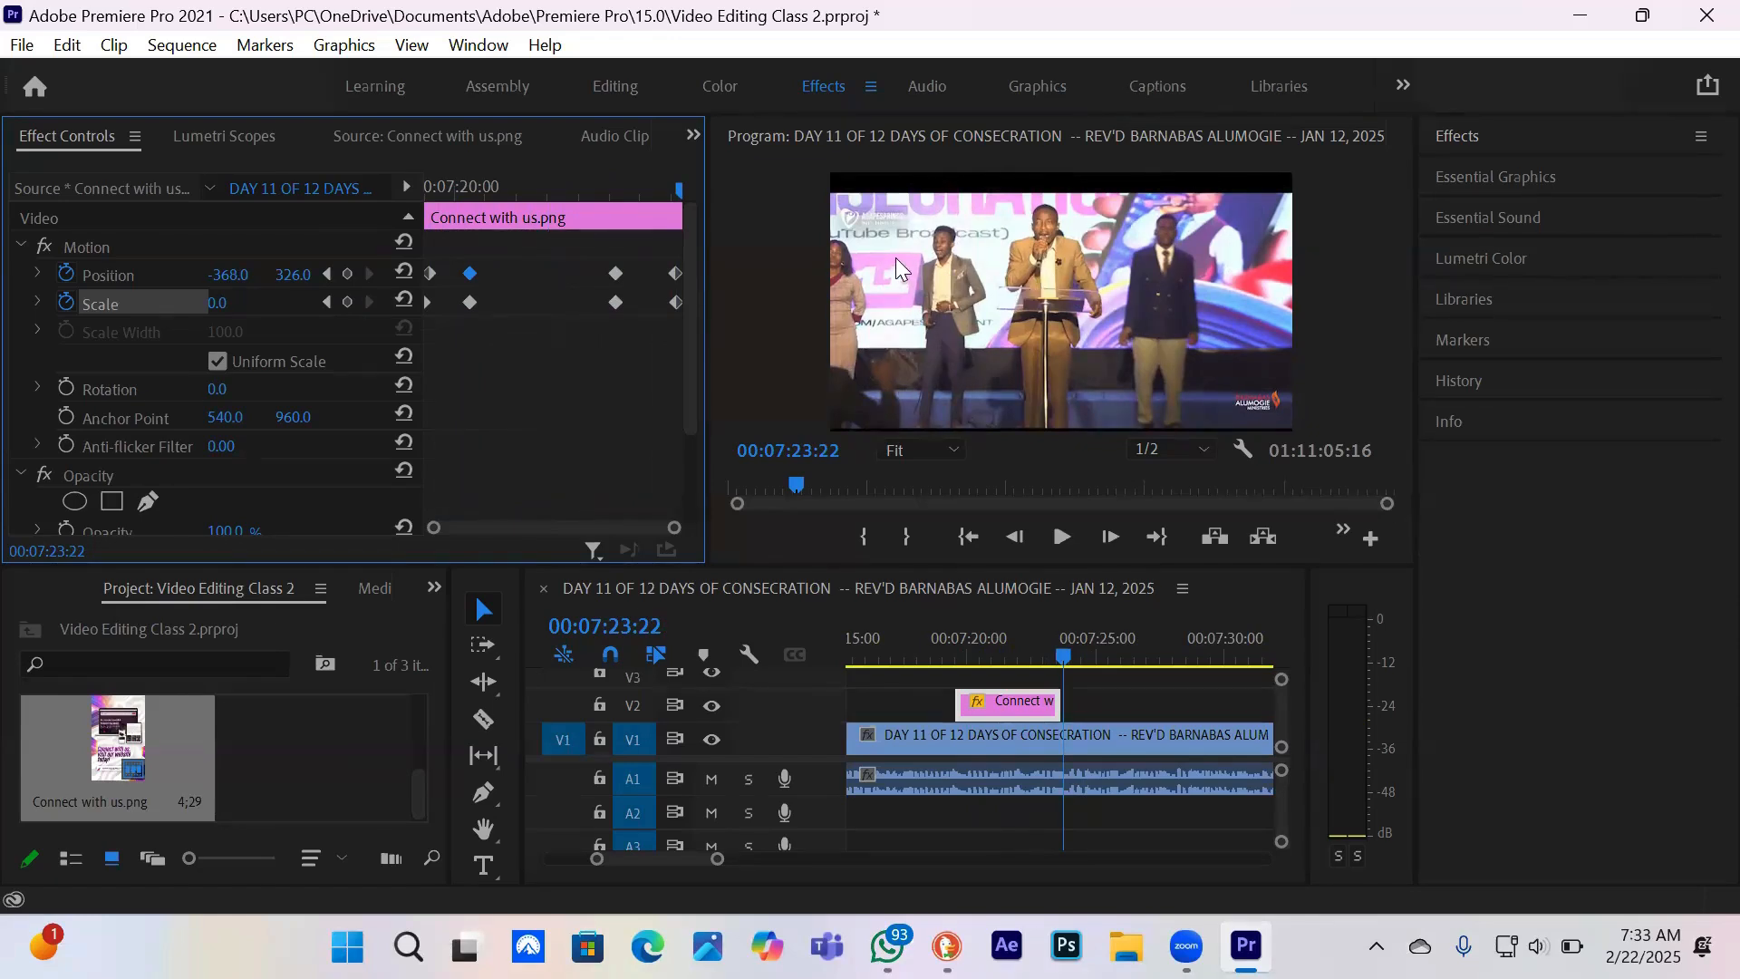
click(446, 185)
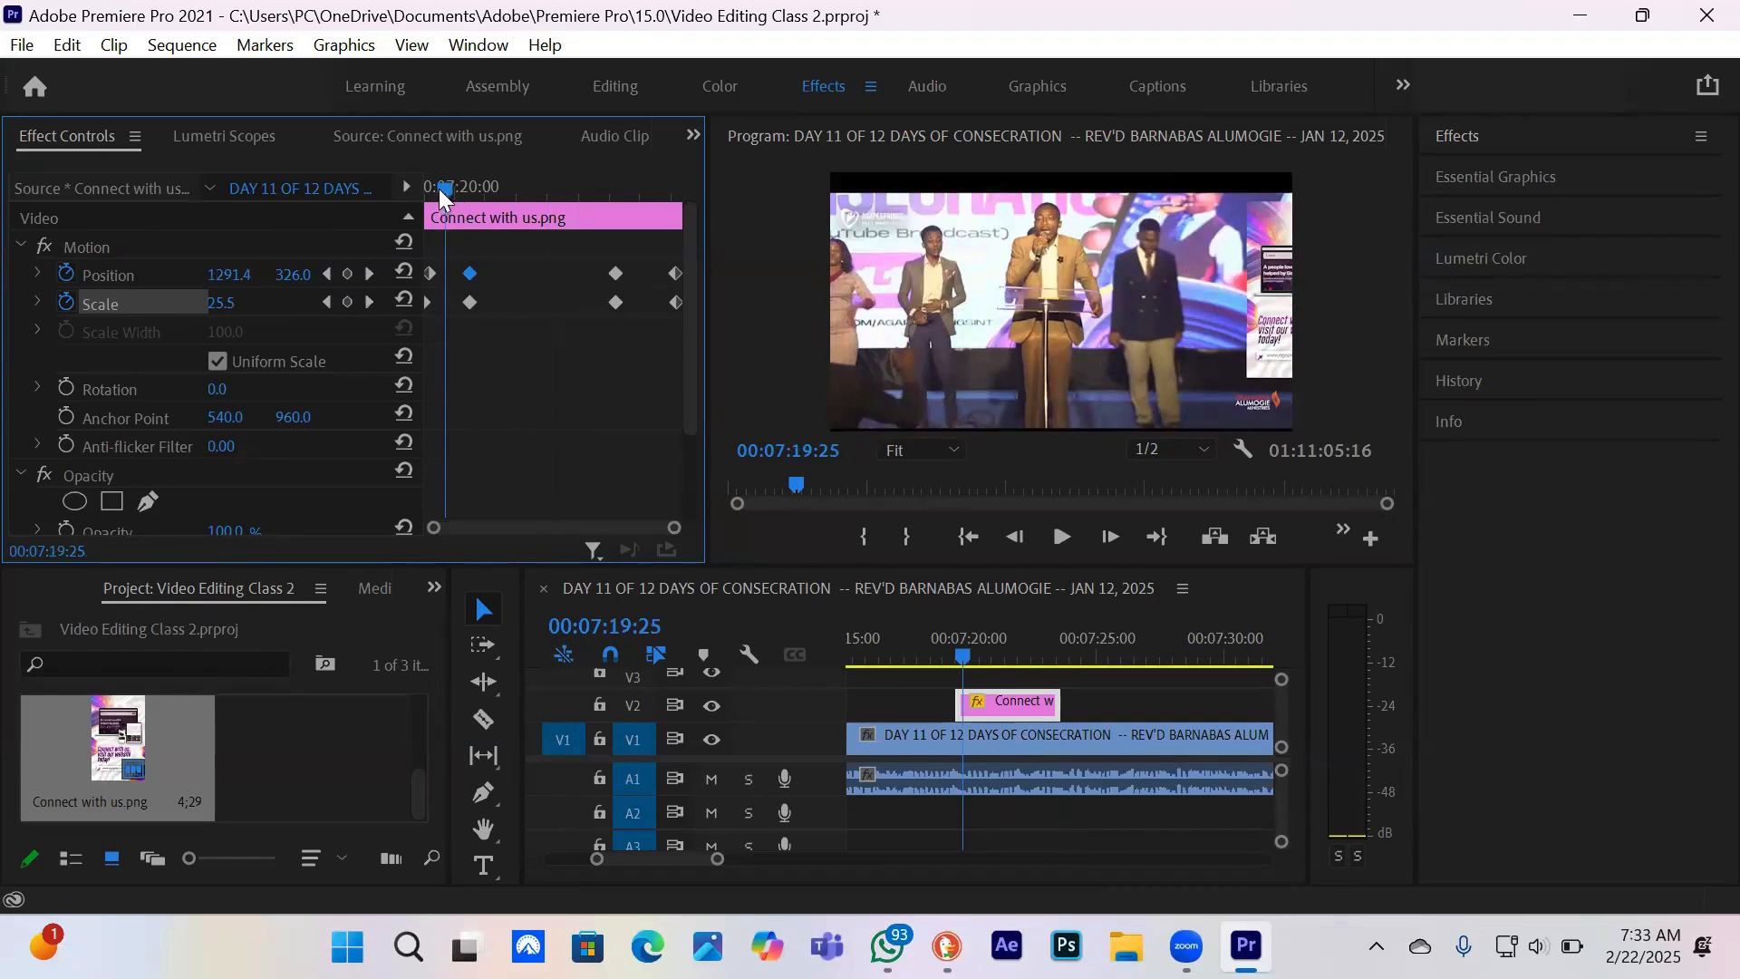
drag(441, 183, 398, 187)
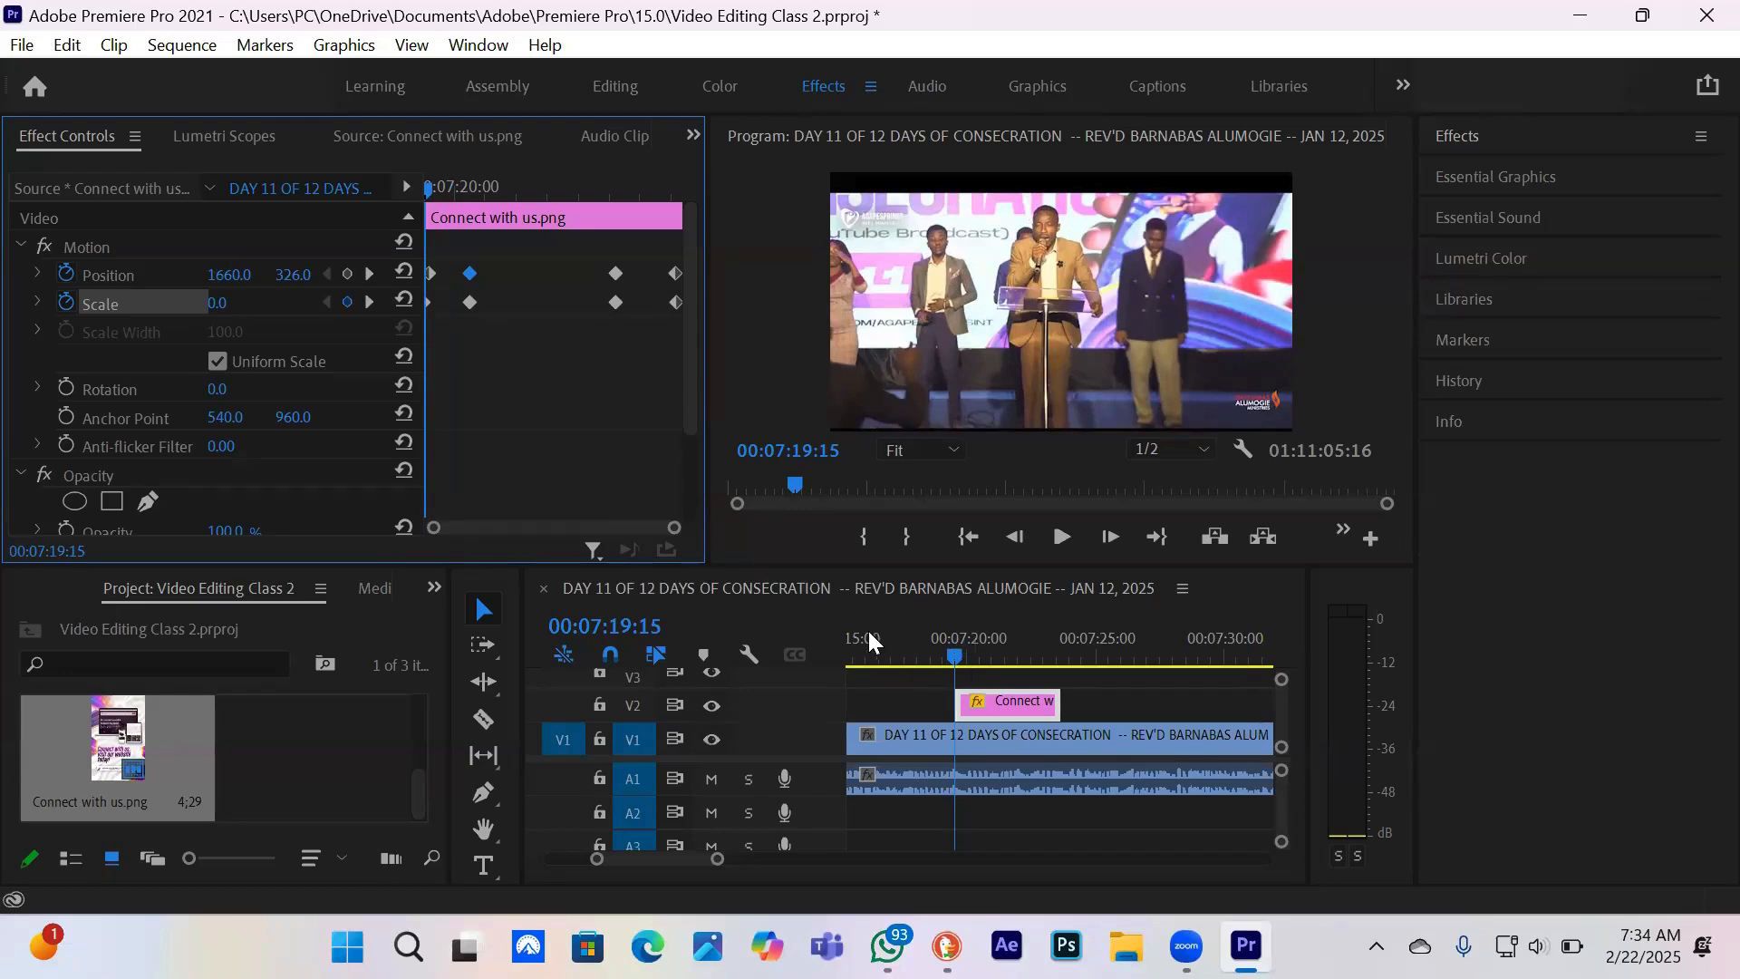
click(939, 655)
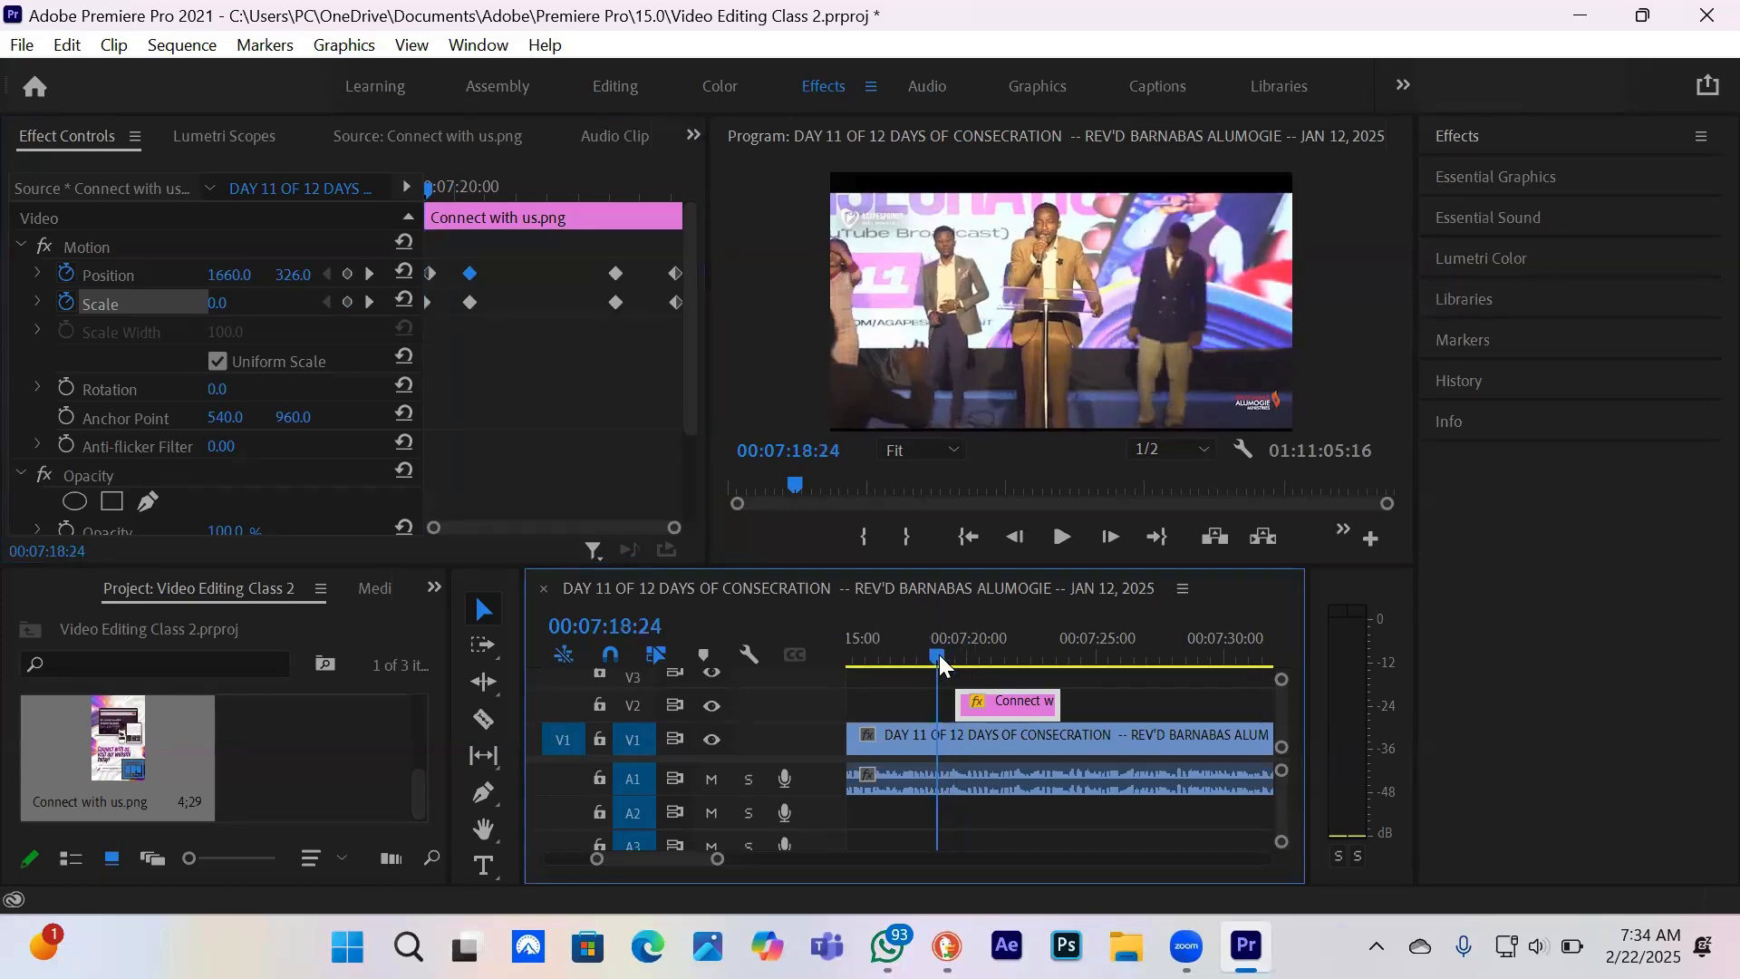
key(space)
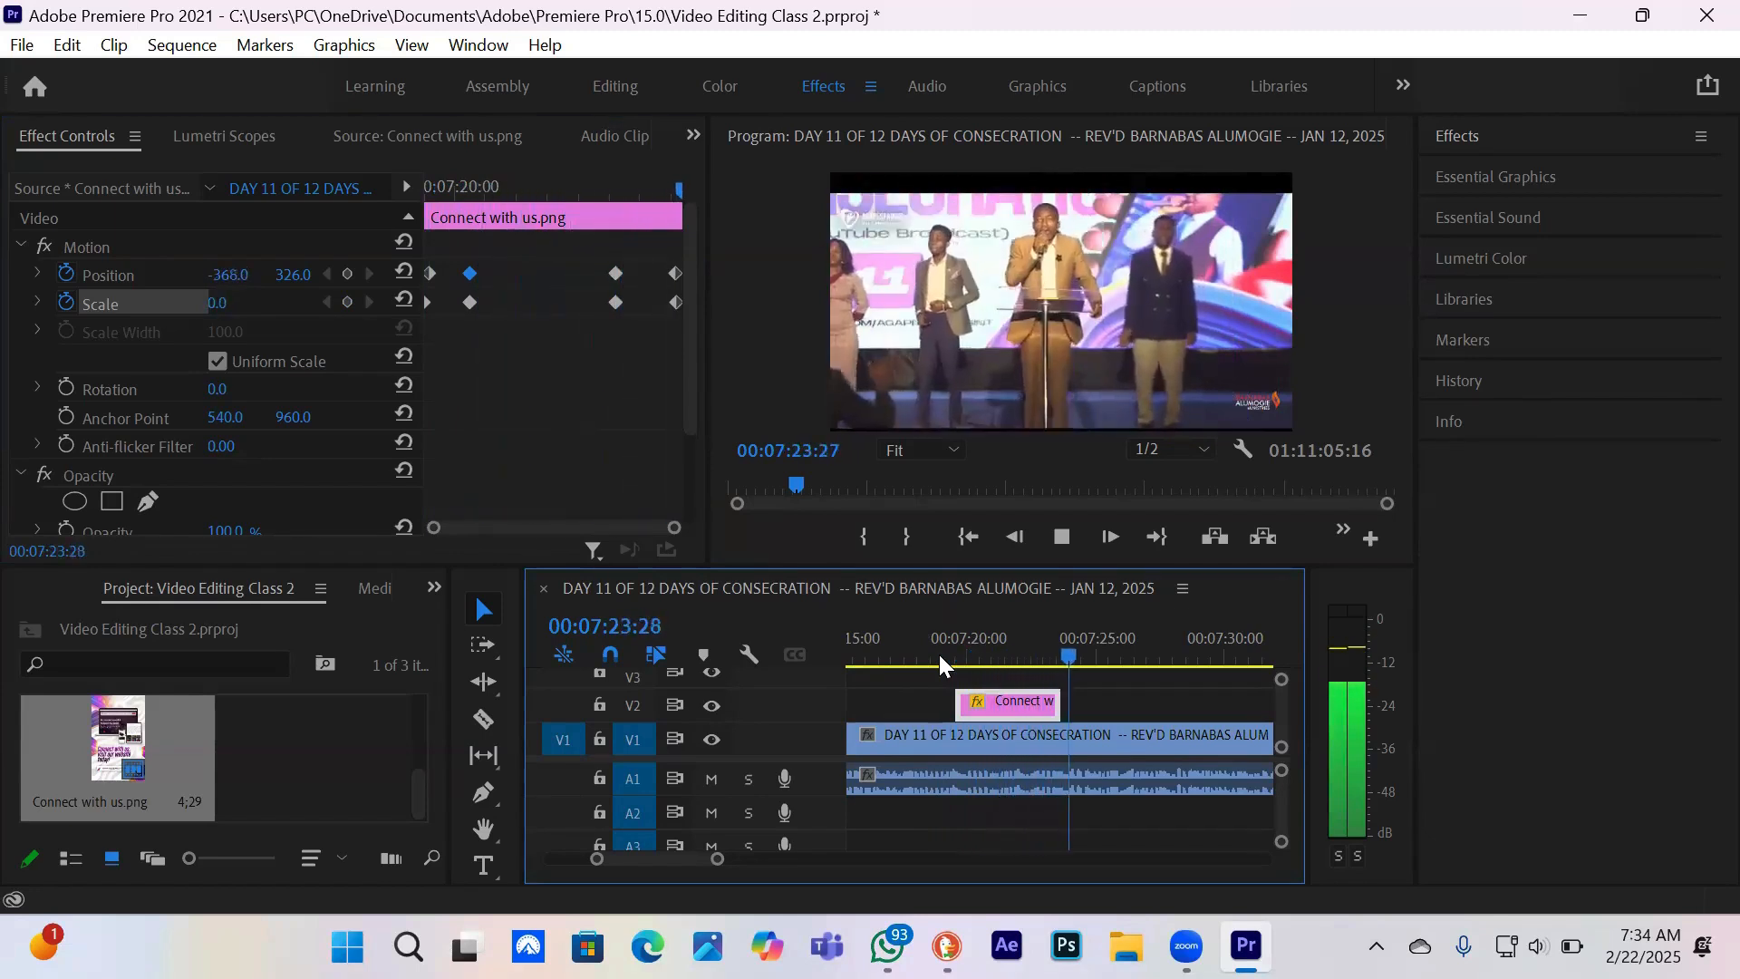
key(space)
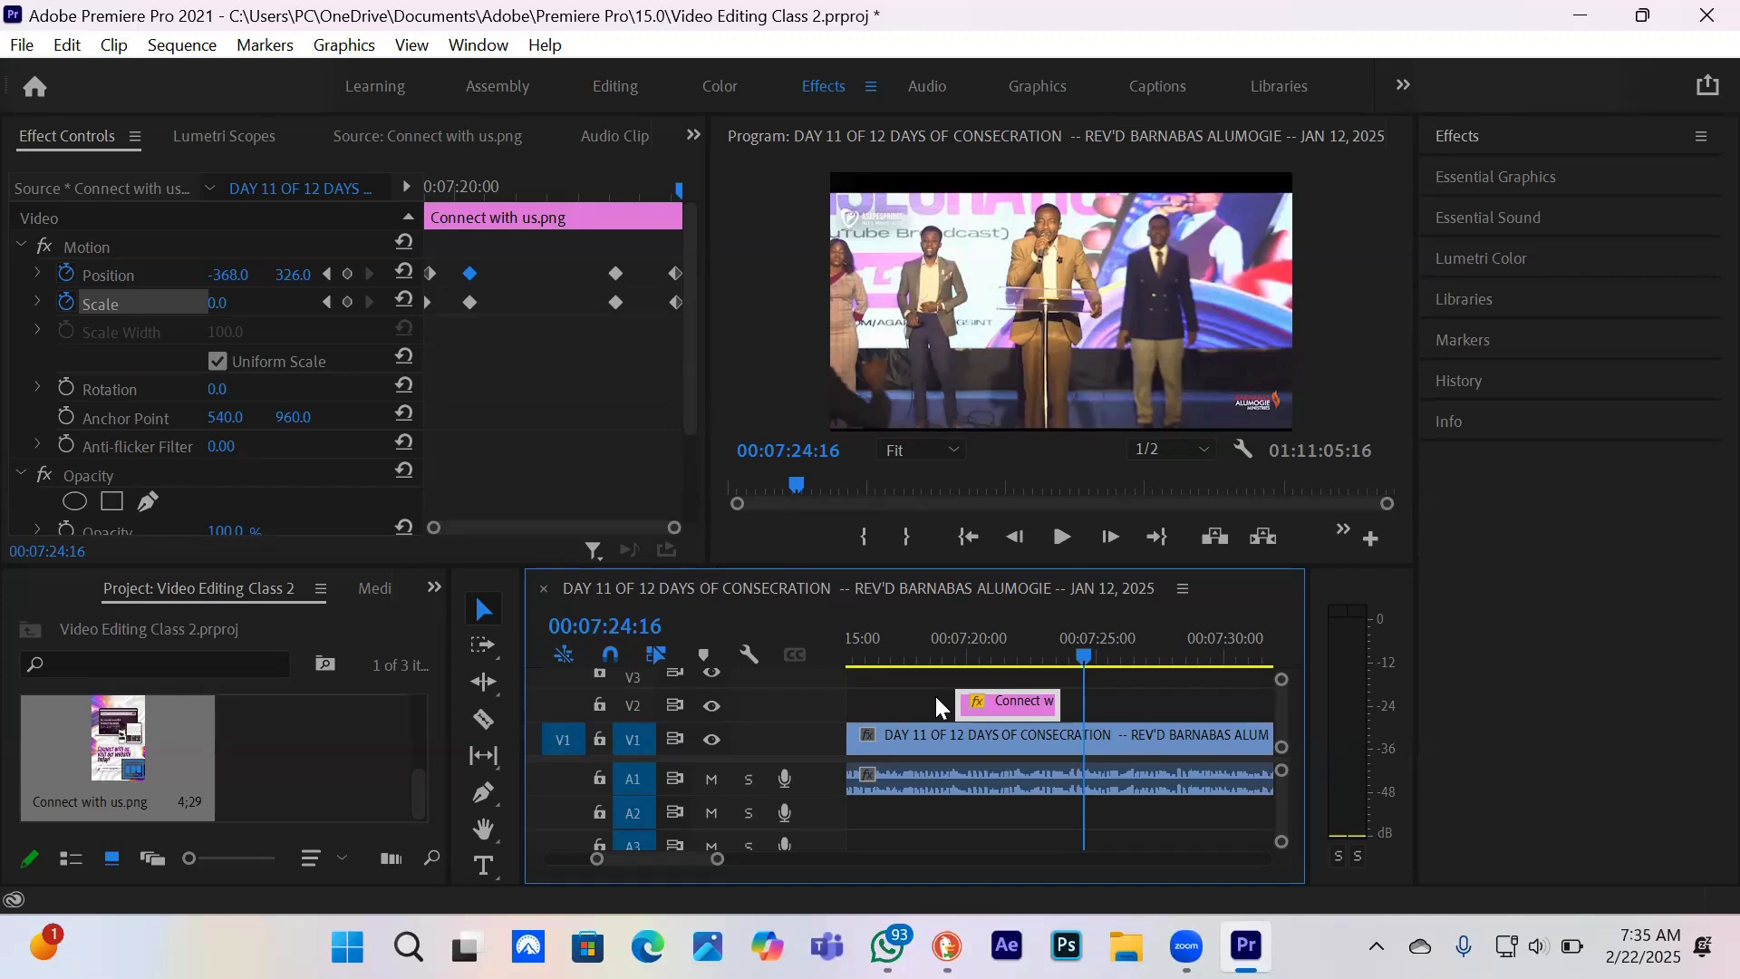
- Add a text graphic reading "PRAYER PROGRAM" over the lower part of the video at 00:07:18:24
key(ctrl+z)
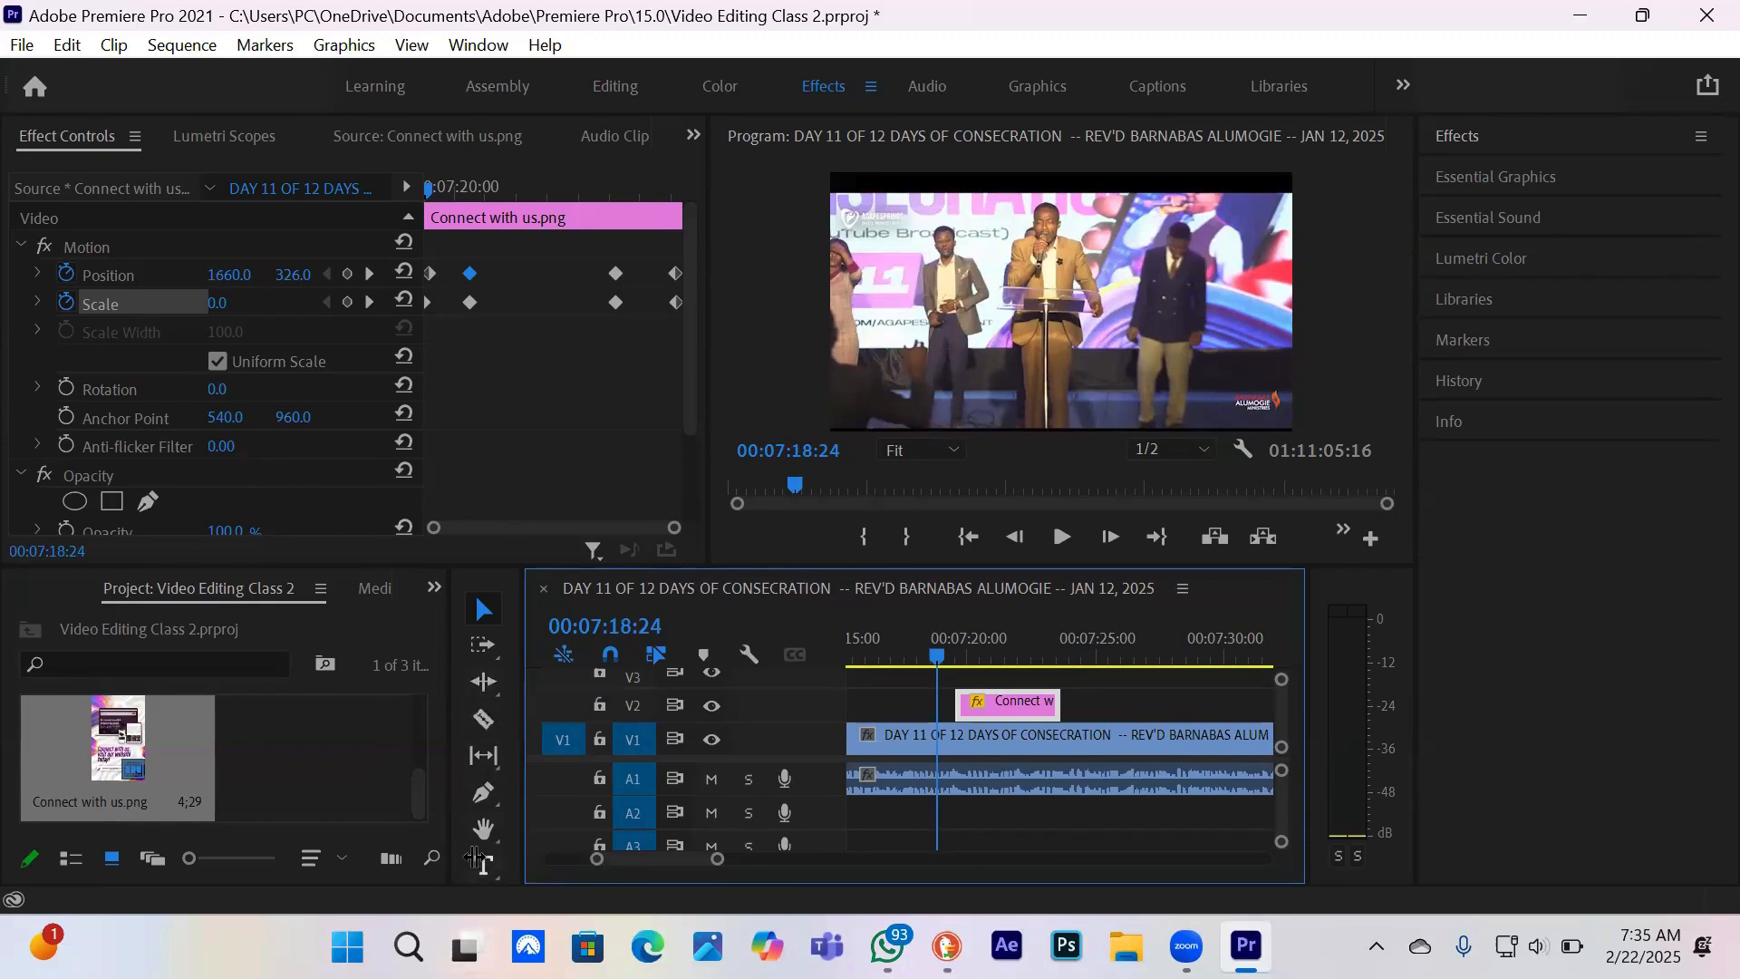
click(477, 859)
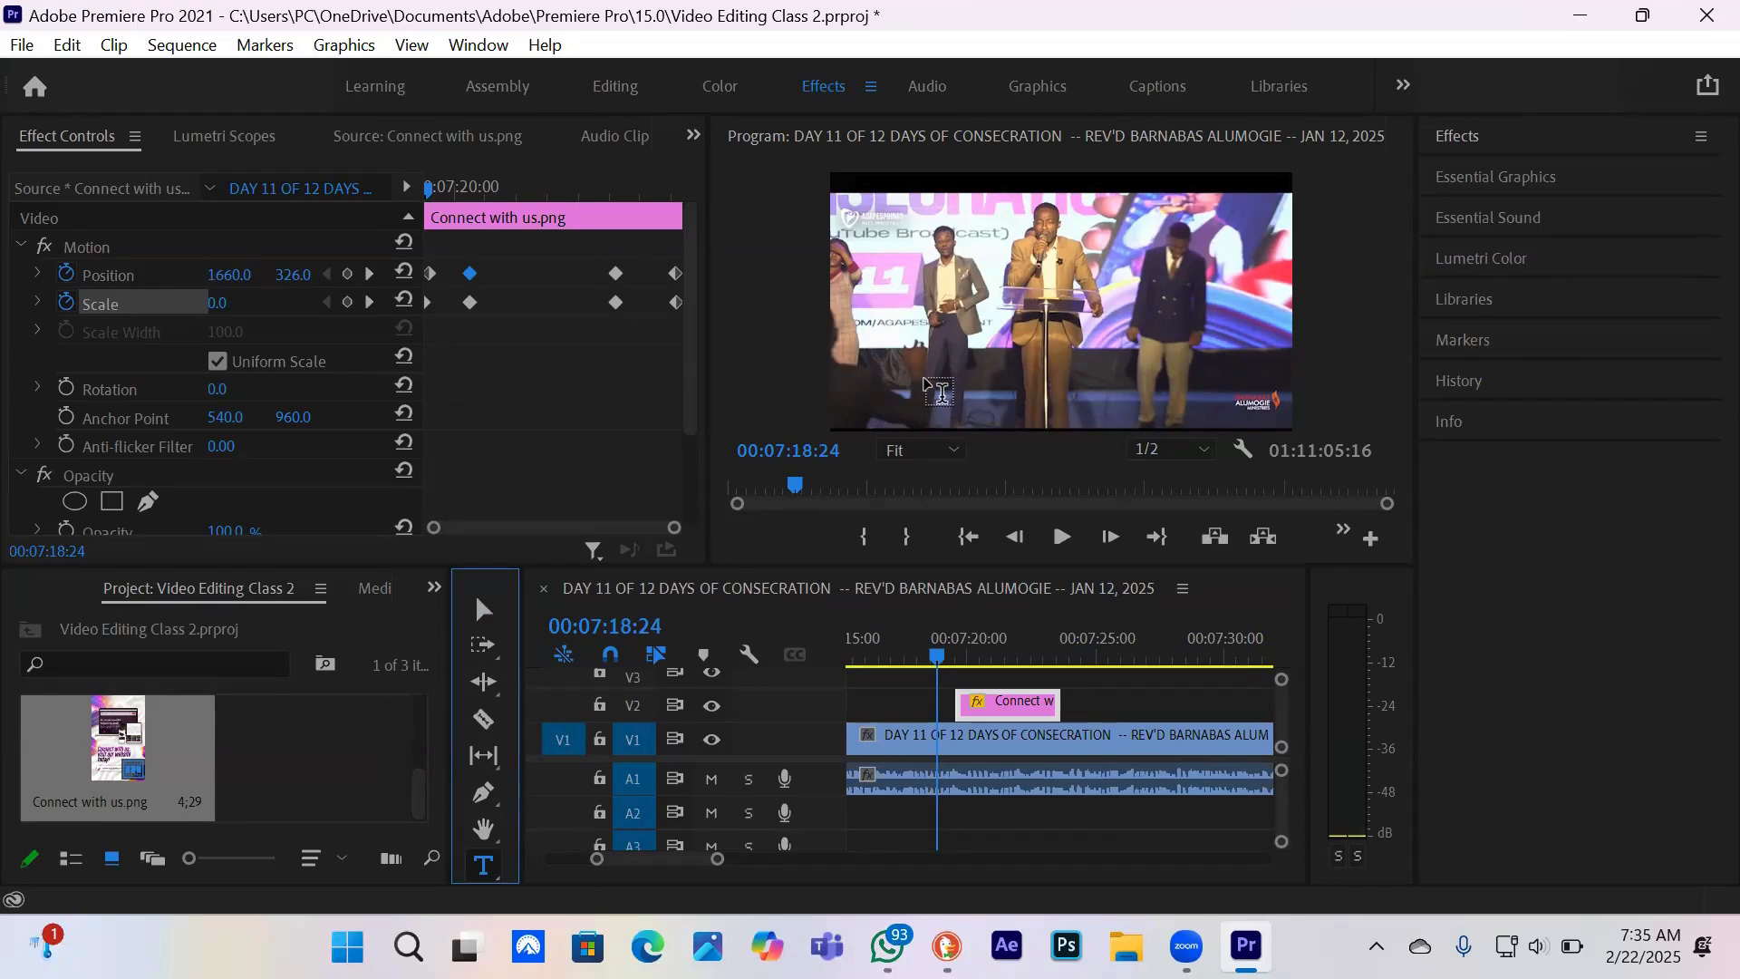
click(926, 375)
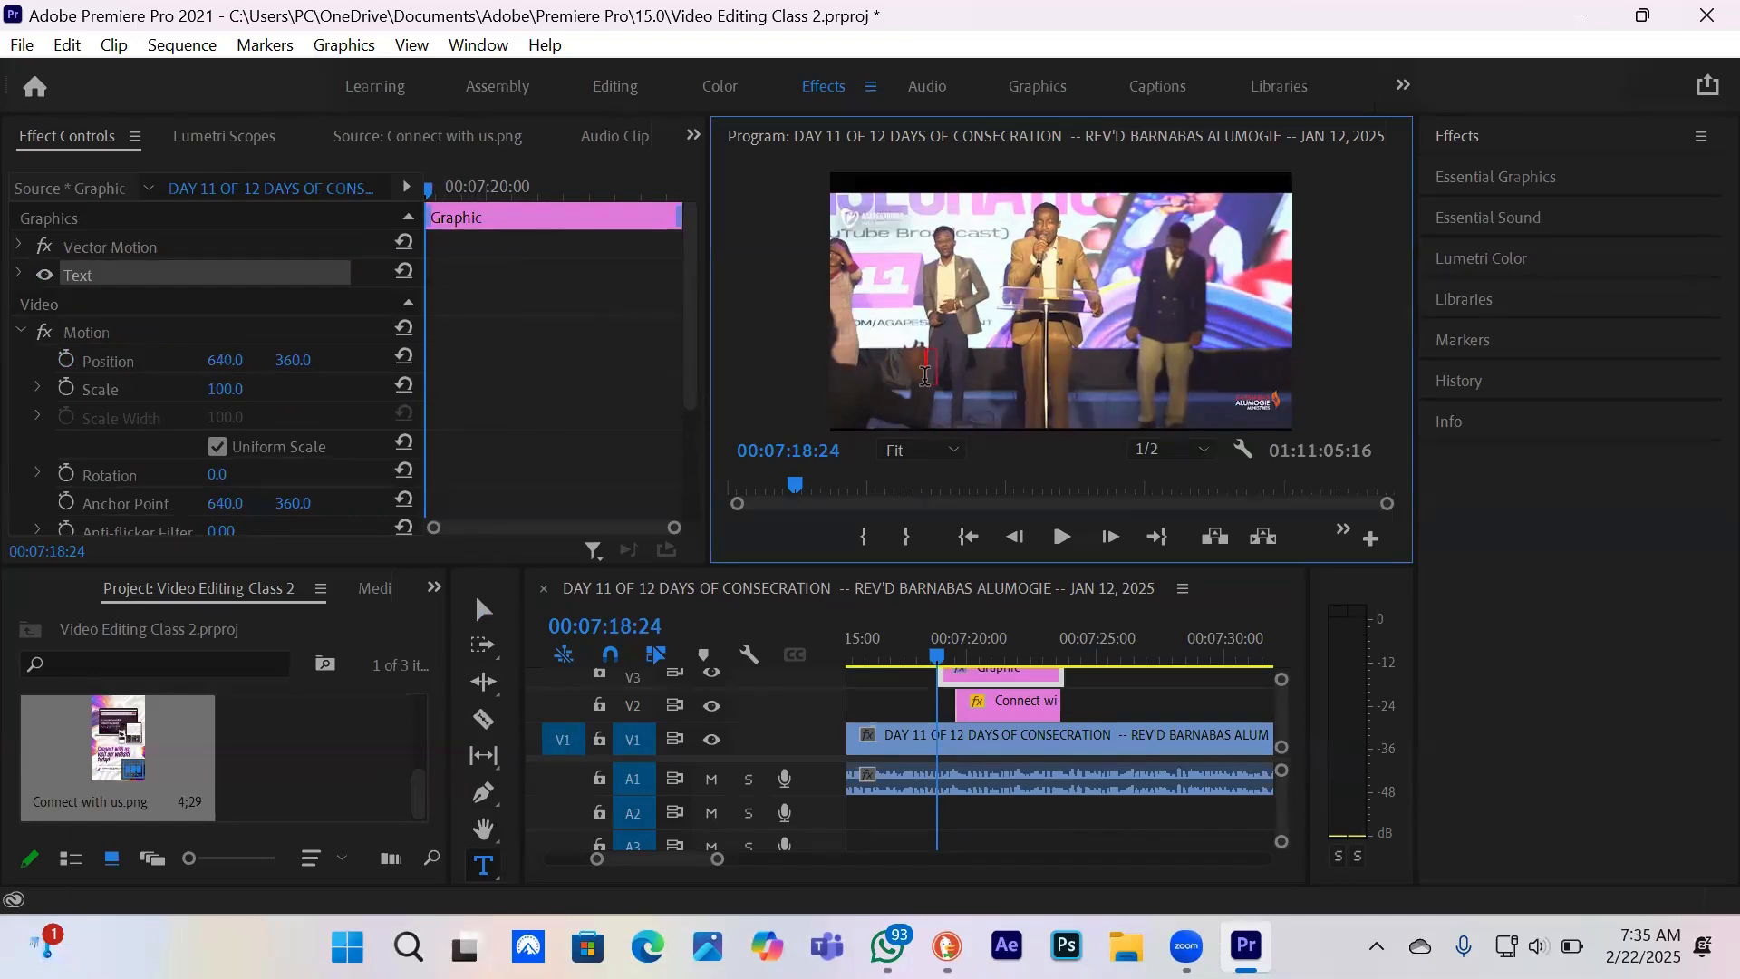
text(PRA)
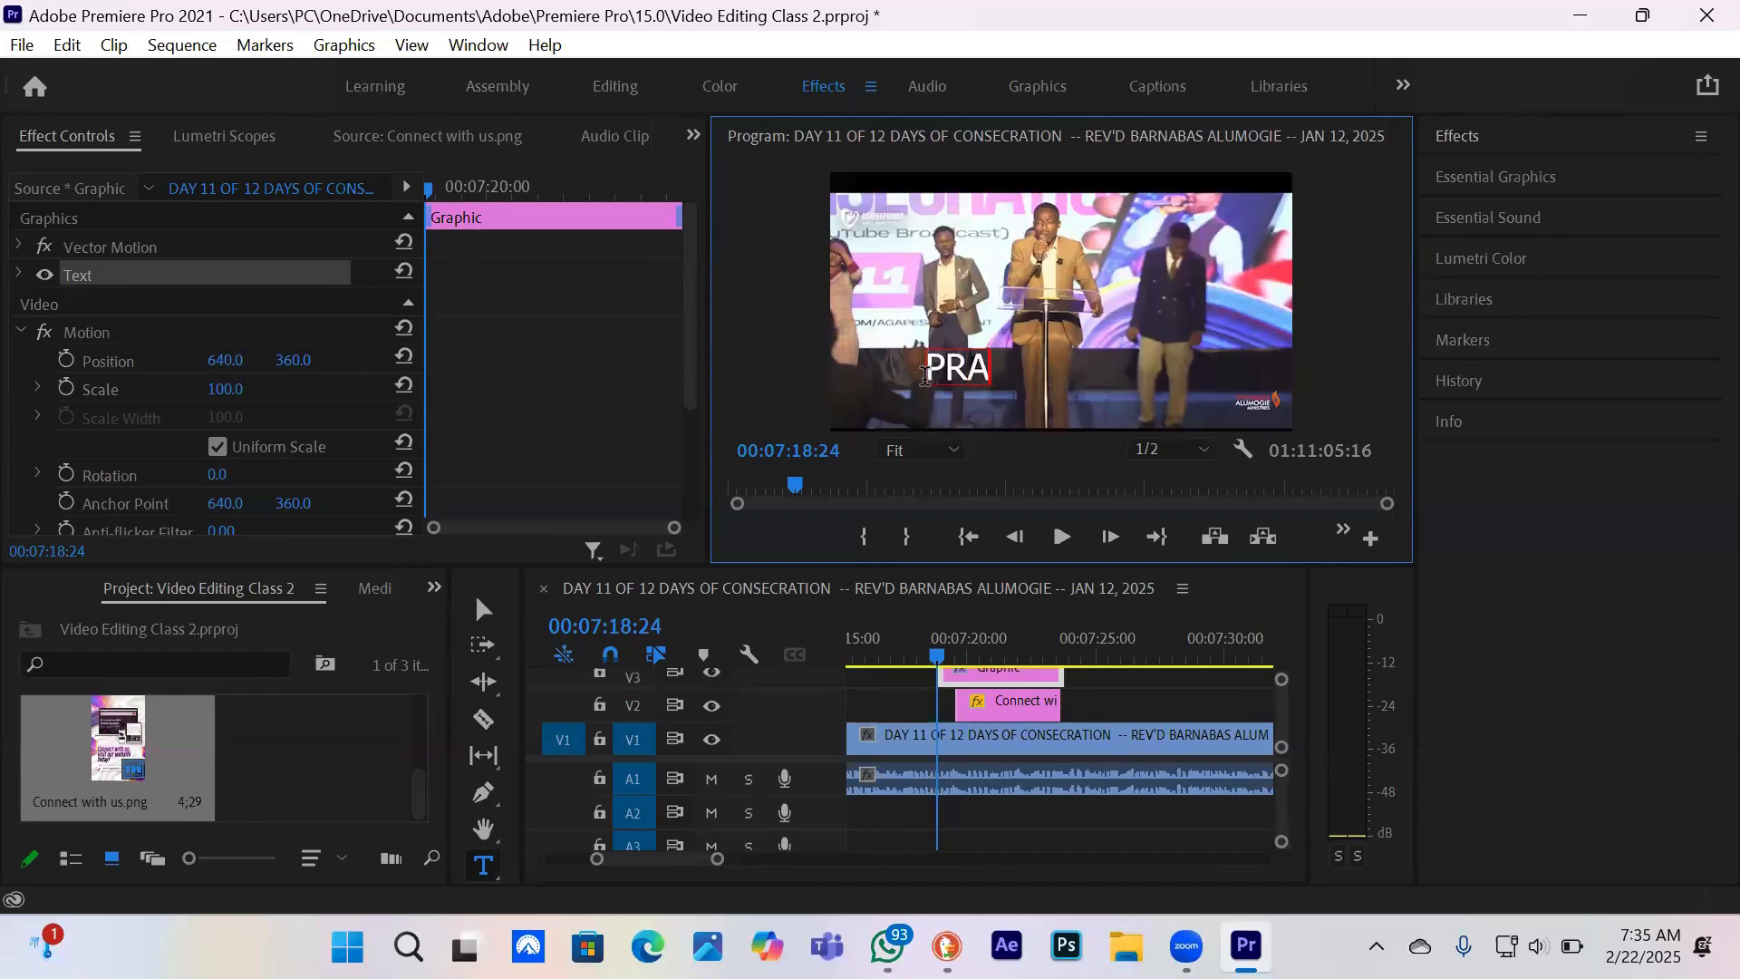
text(YER PROGR)
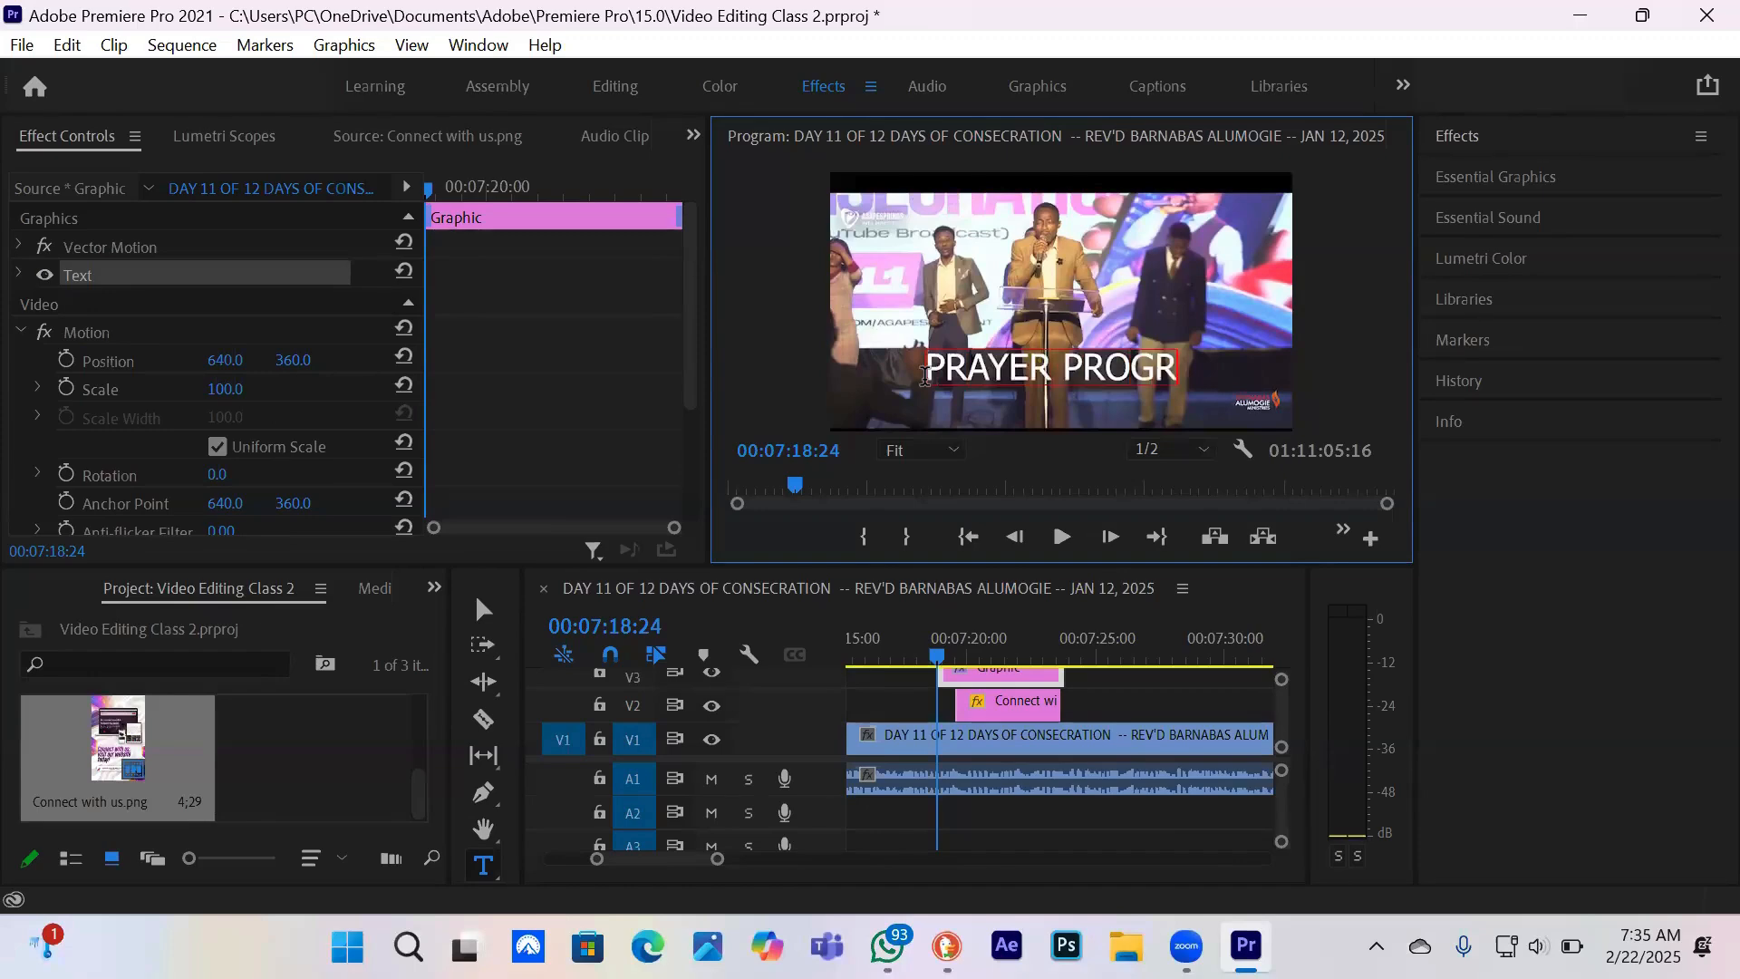
text(AM)
click(484, 610)
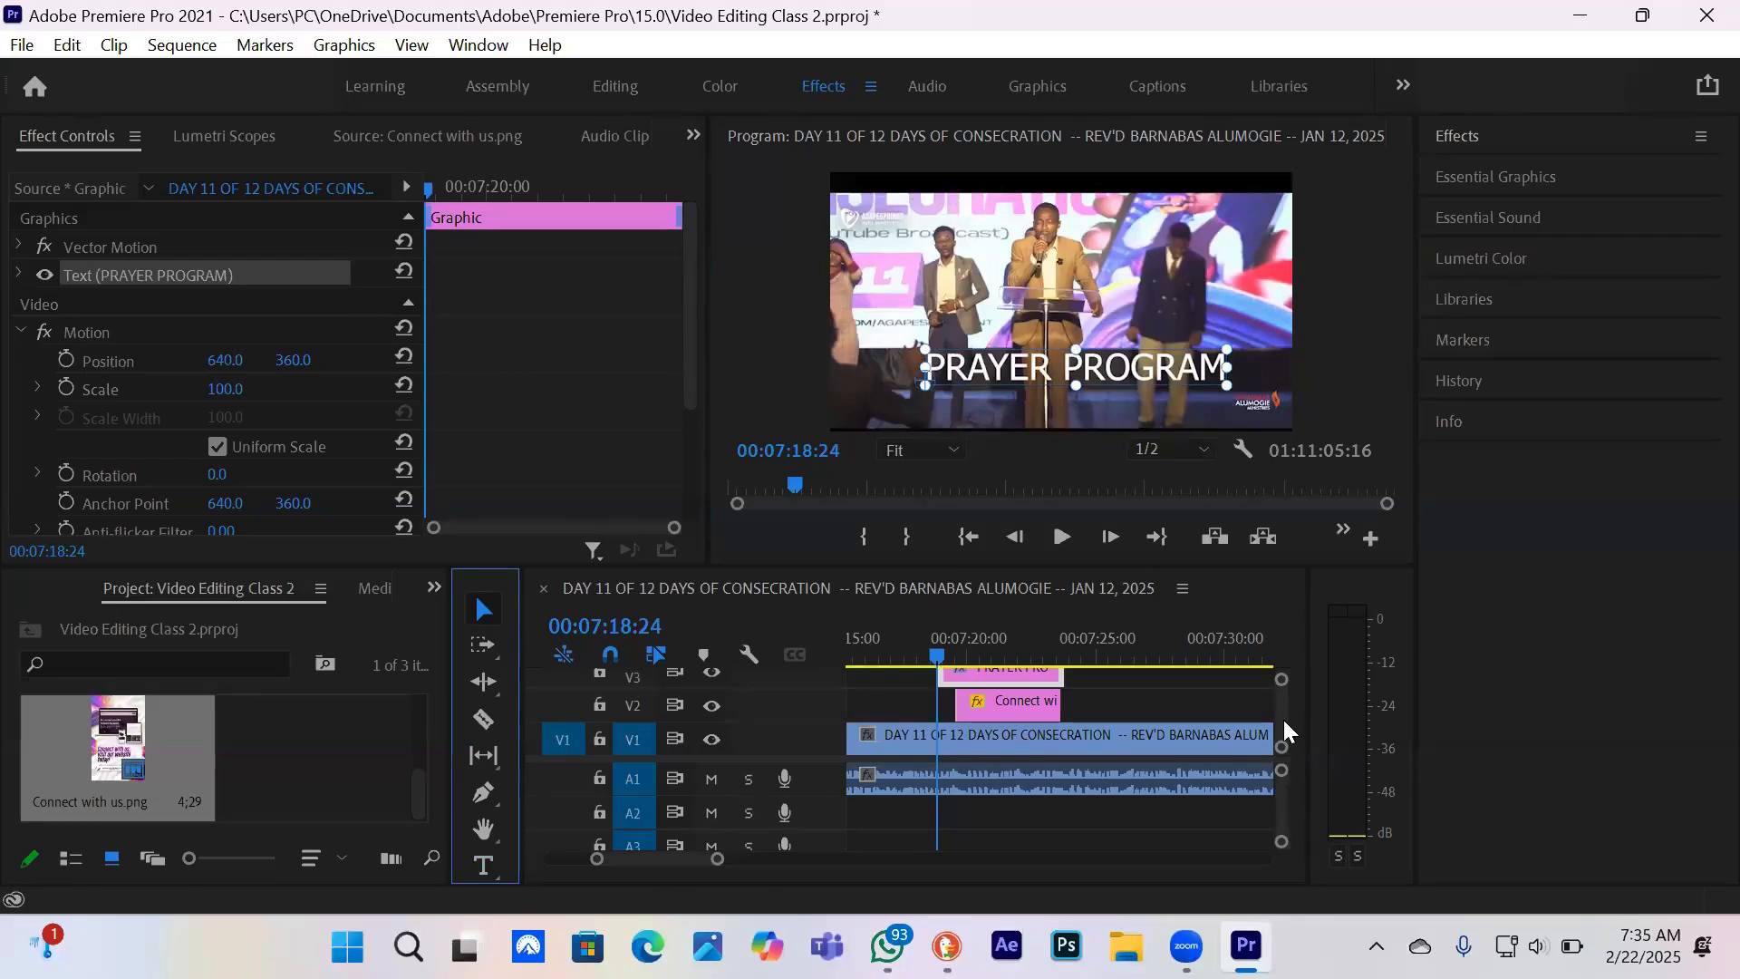
- Reveal the text clip's V3 track and move the "PRAYER PROGRAM" text down near the video frame's lower edge
drag(1283, 722, 1284, 720)
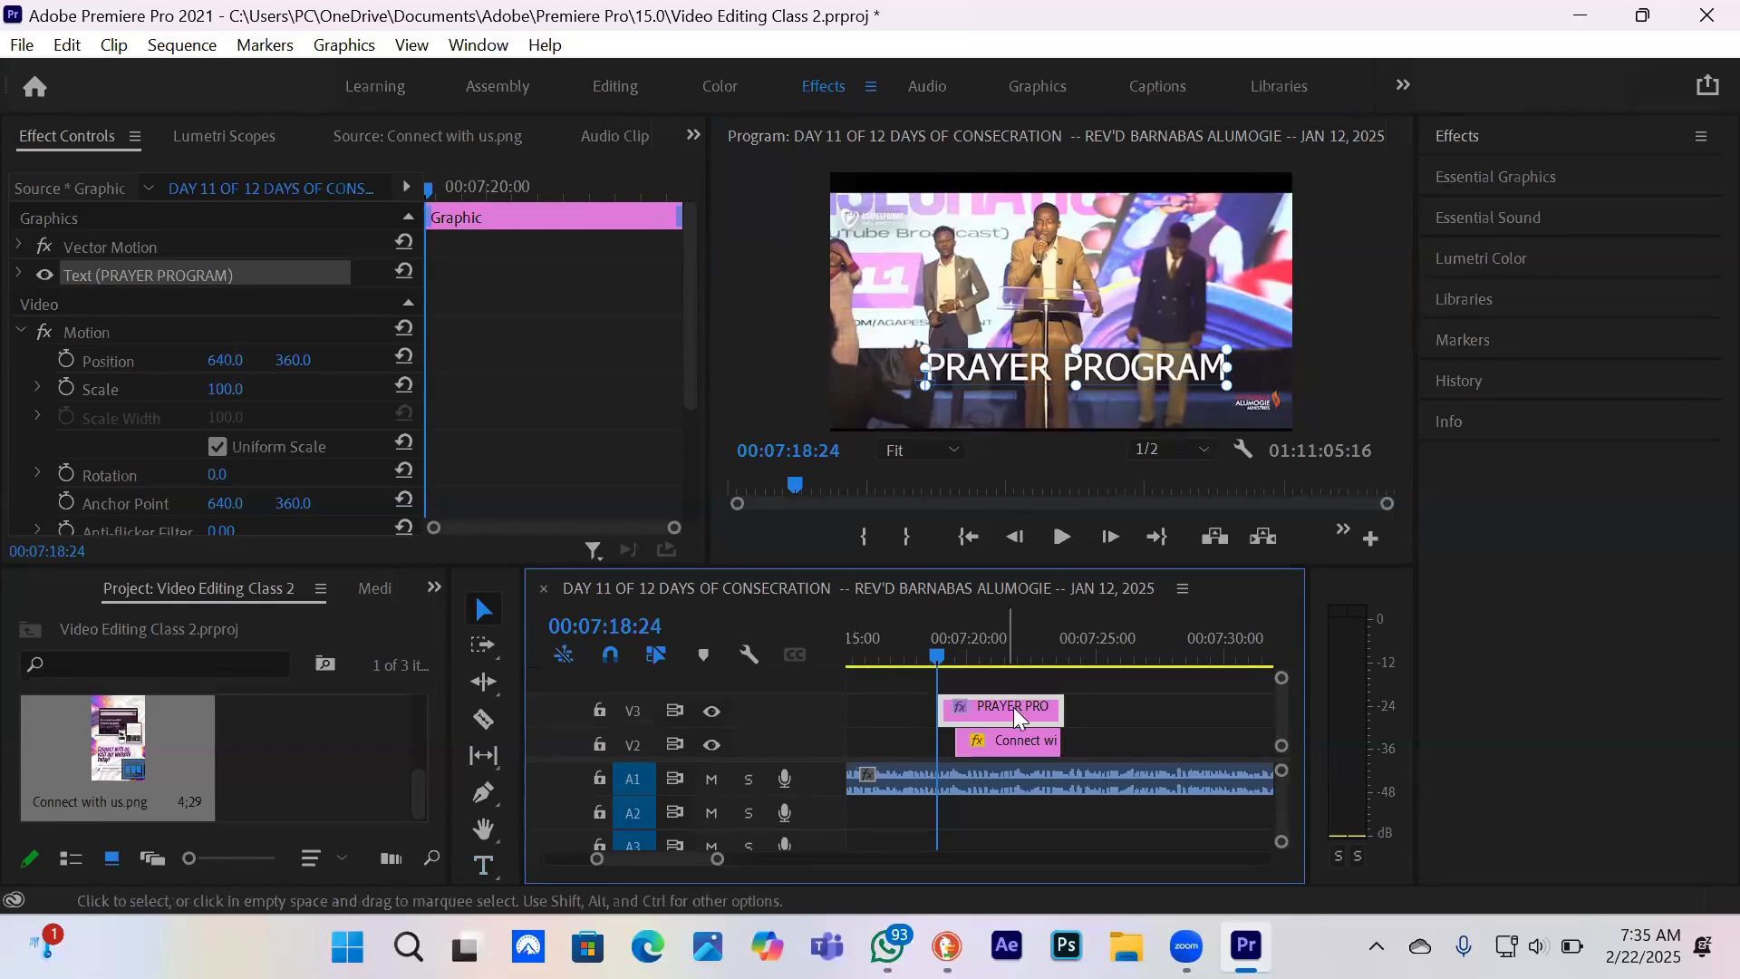
drag(1014, 707, 972, 250)
mouse_move(986, 401)
mouse_down()
mouse_move(925, 217)
mouse_move(999, 403)
mouse_up()
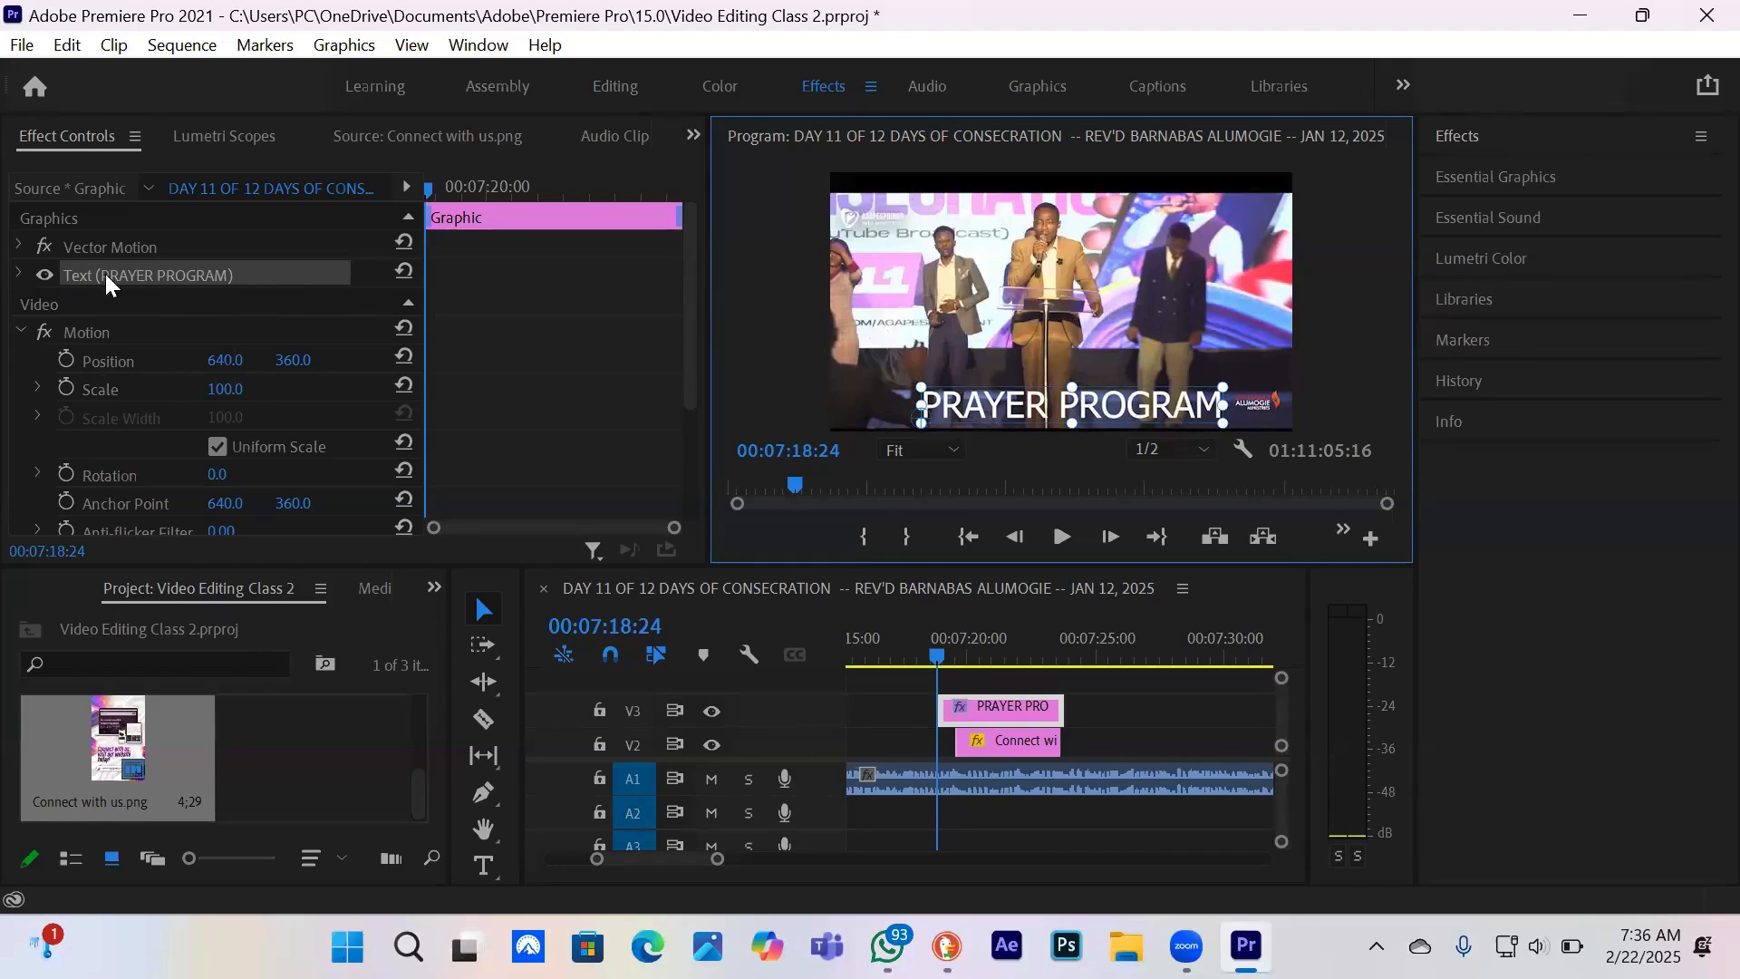
- Hide the "PRAYER PROGRAM" text layer in the video and show it again
click(45, 272)
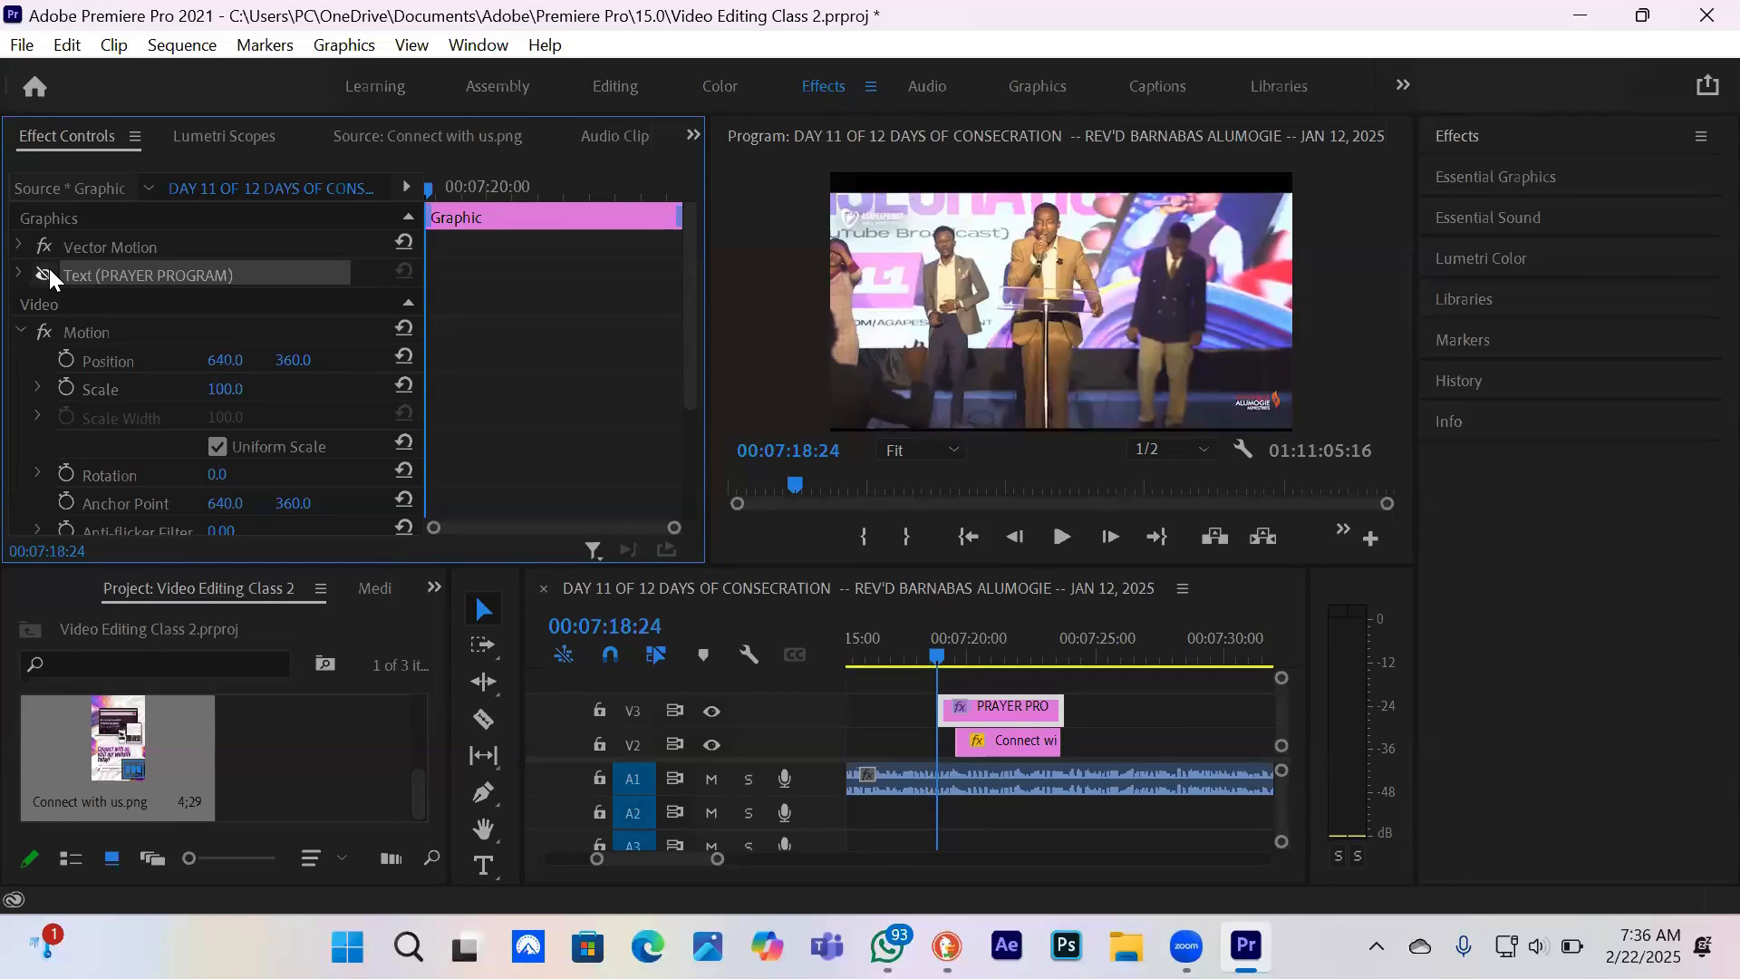
click(47, 272)
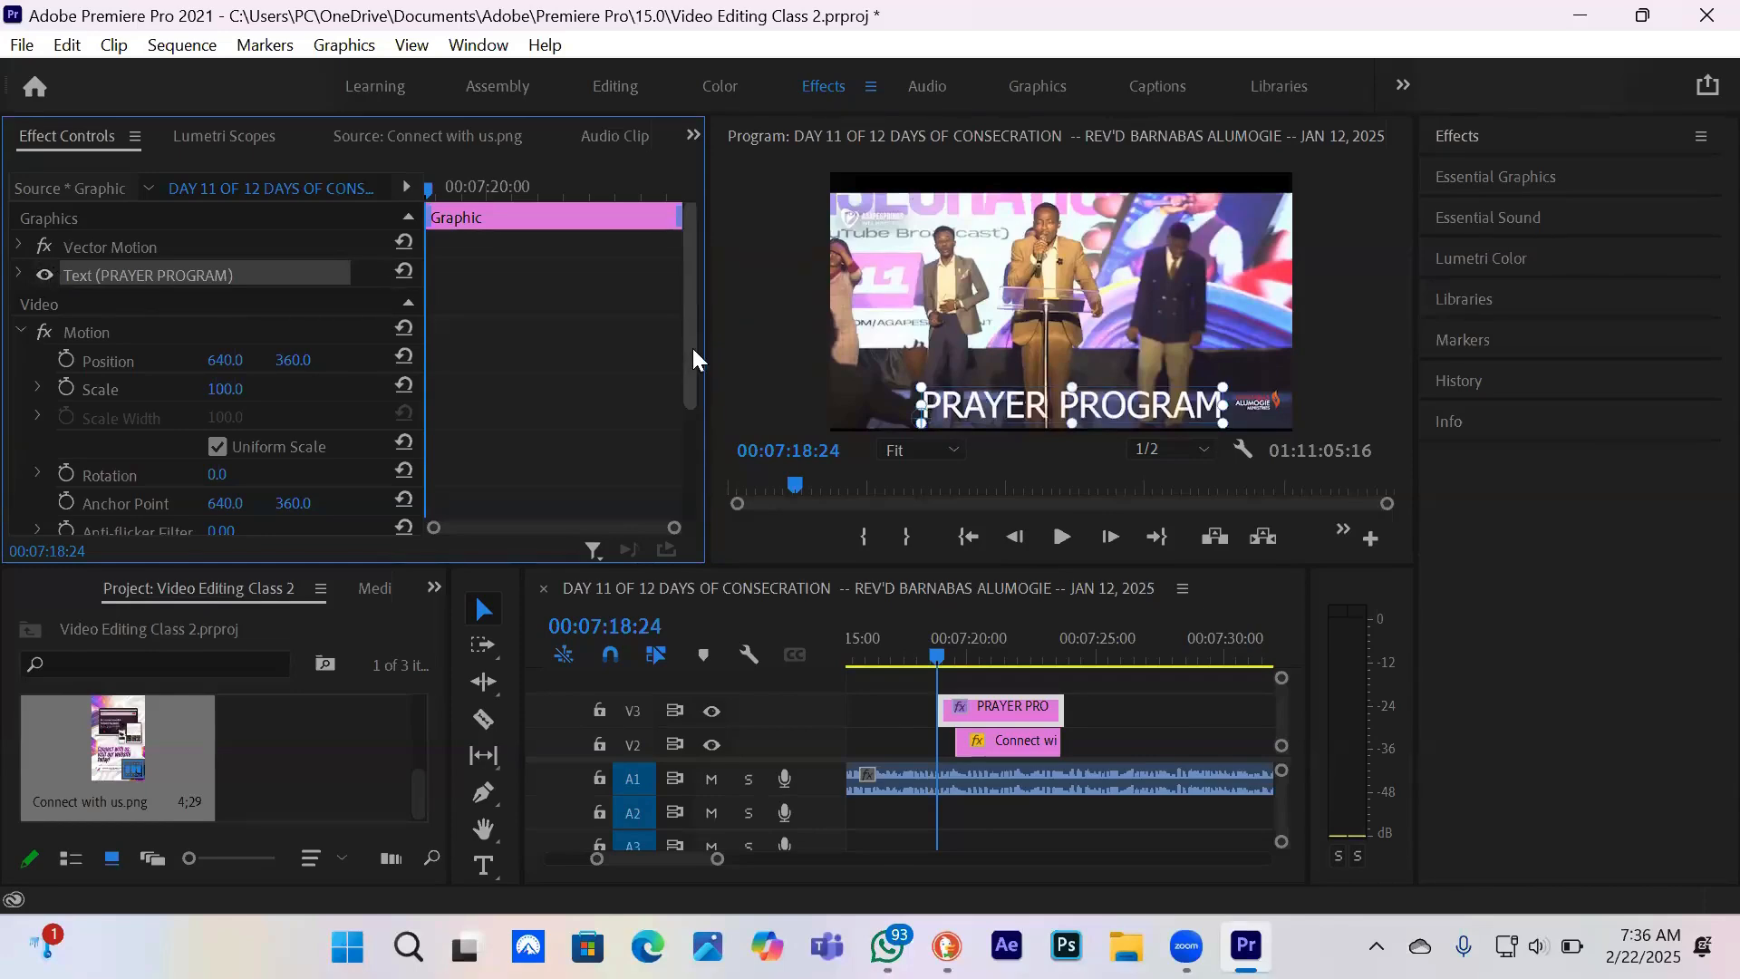
scroll(691, 405, down, 5)
scroll(657, 264, up, 5)
- Expand the graphic's Vector Motion and "PRAYER PROGRAM" text properties to reach the Source Text settings
click(20, 246)
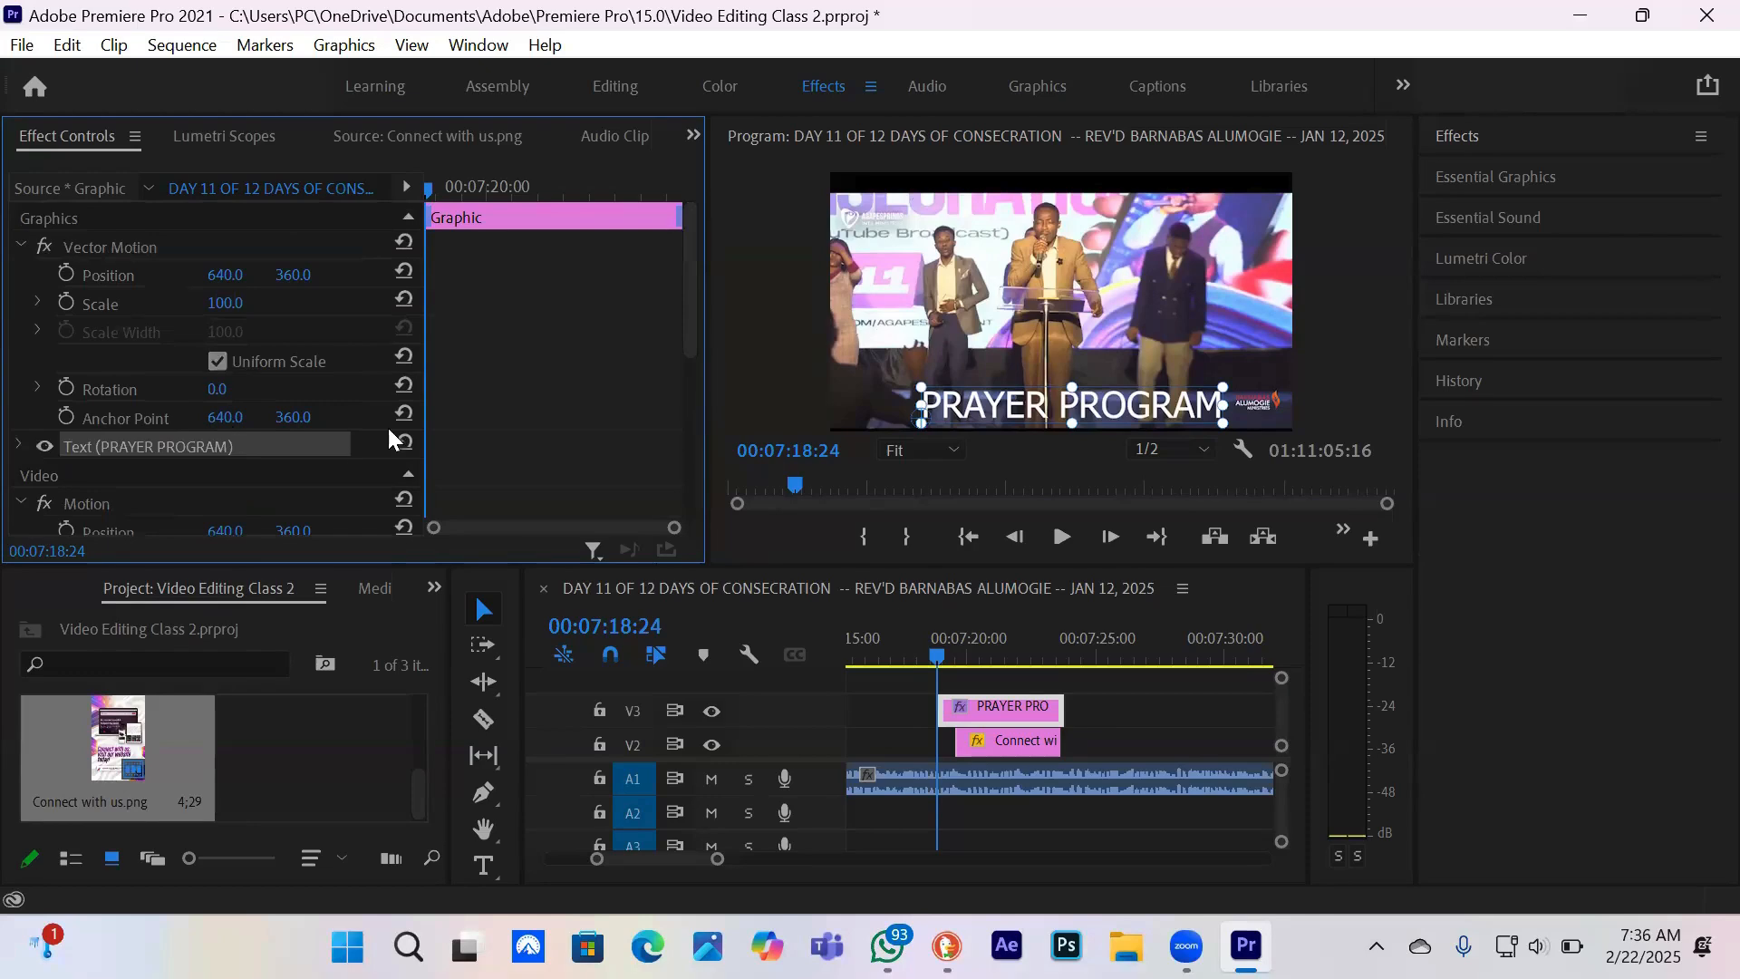
click(19, 445)
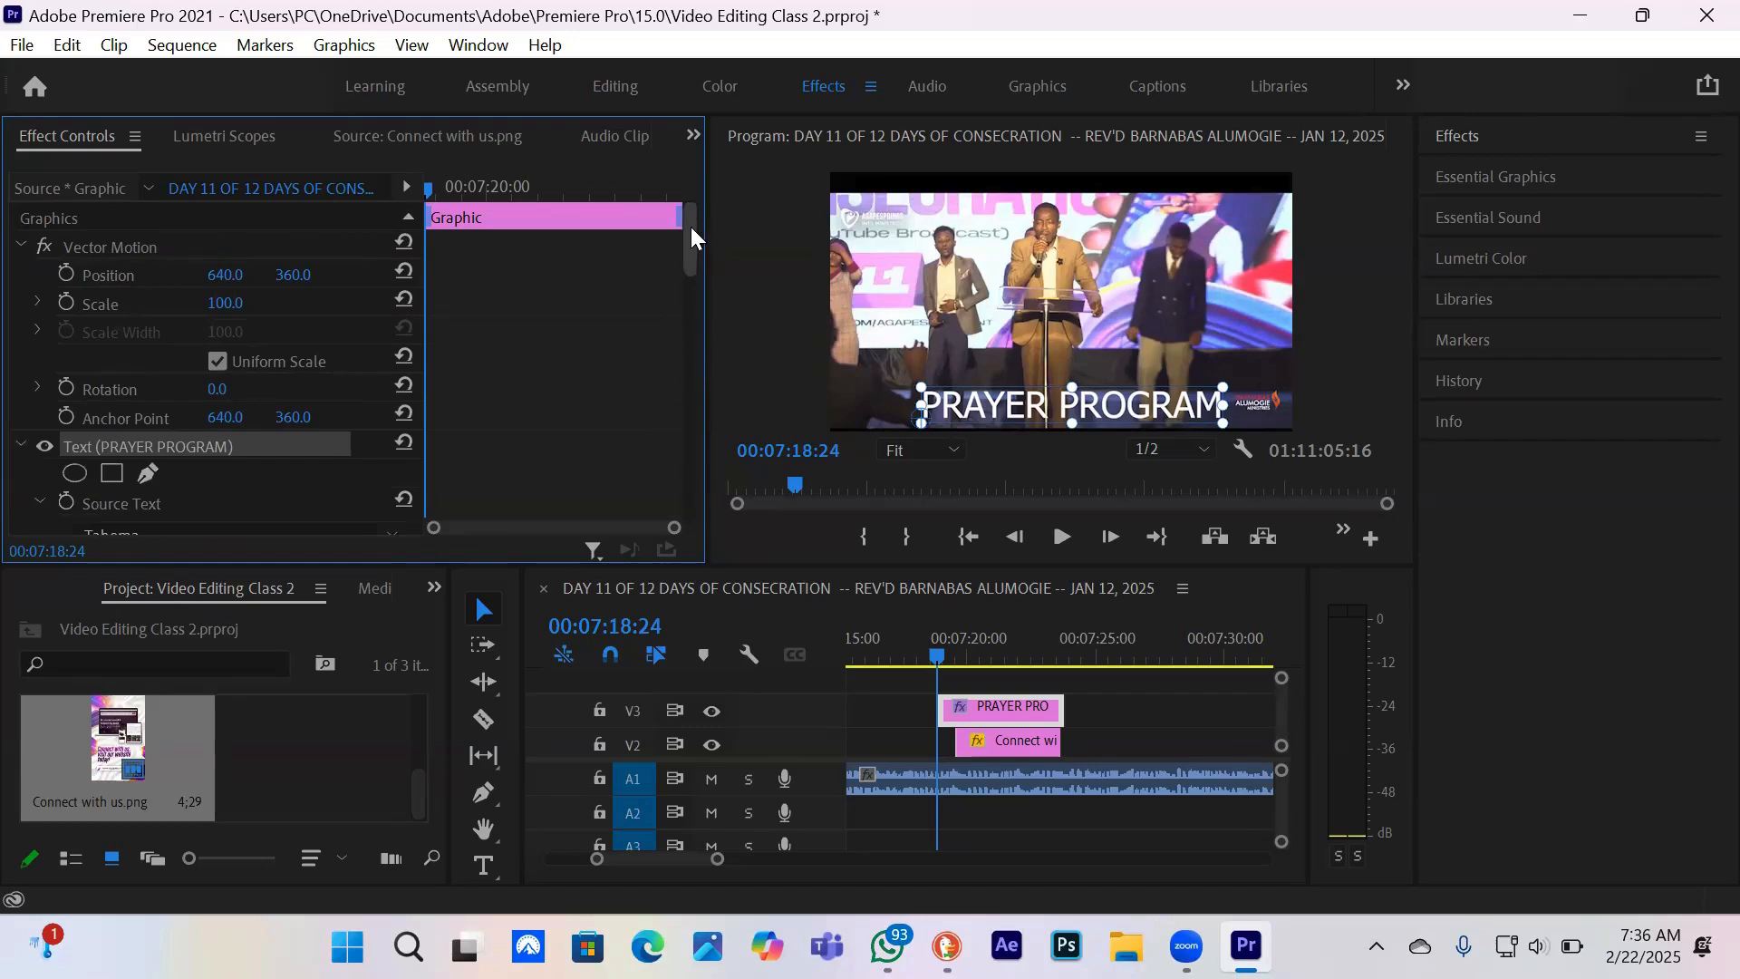
drag(690, 226, 691, 275)
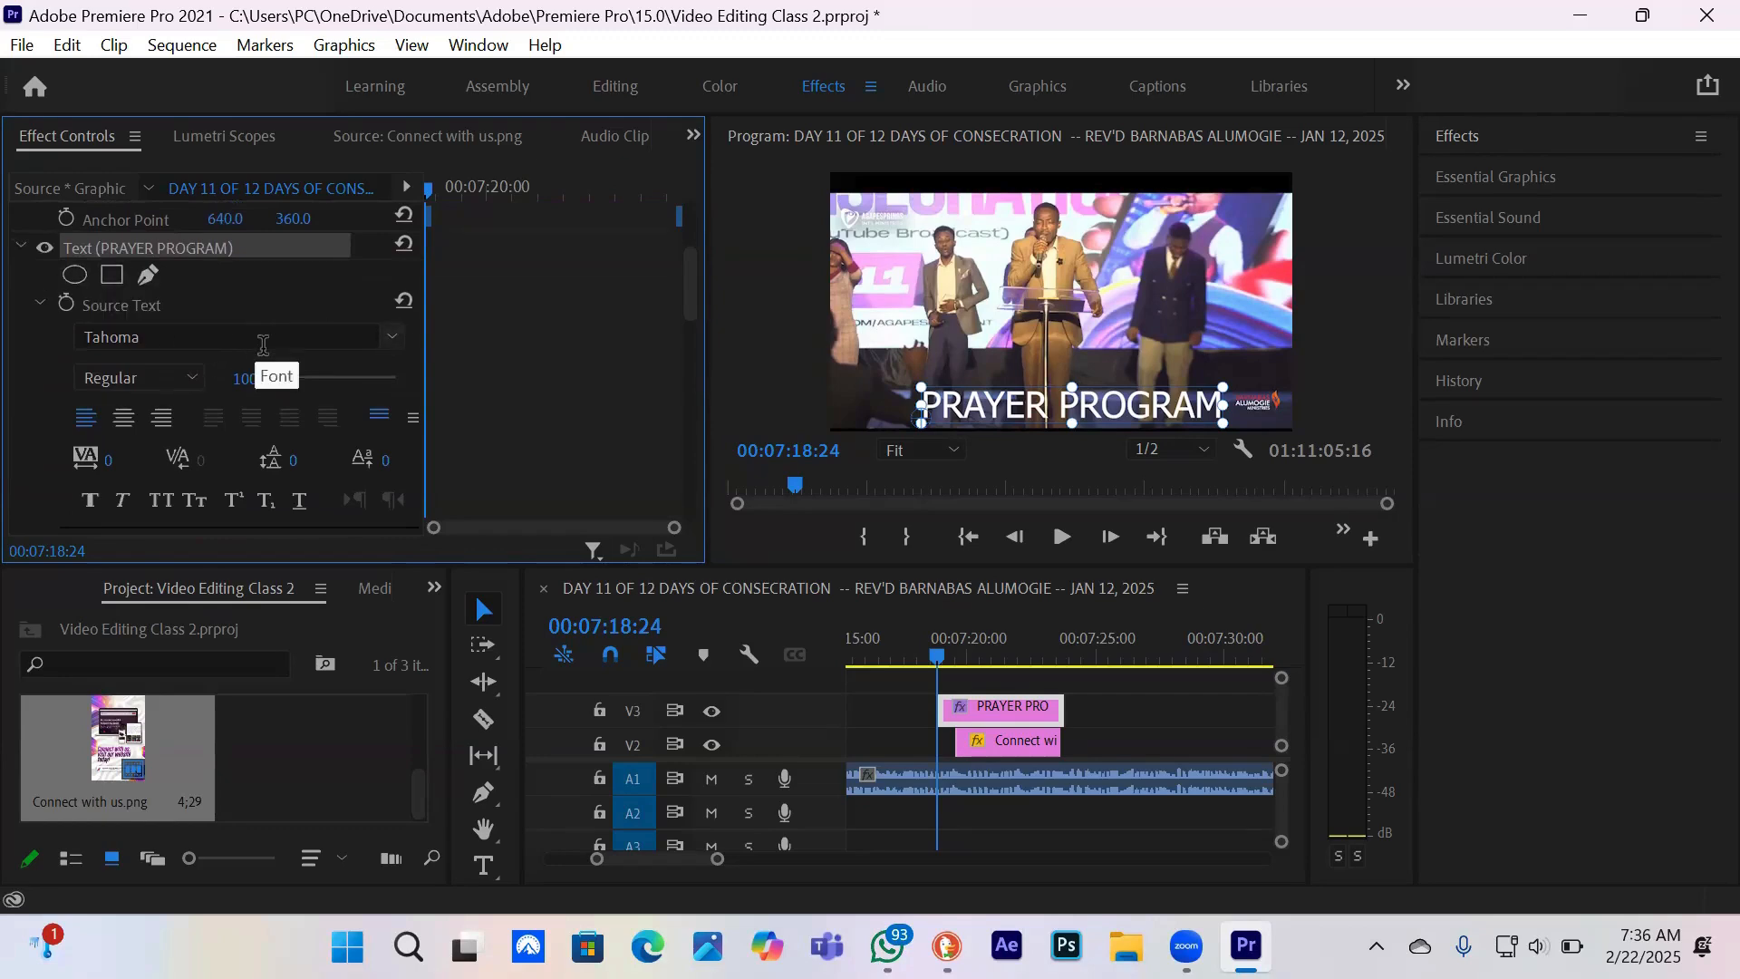
- Change the font of the "PRAYER PROGRAM" text to Times New Roman
click(392, 336)
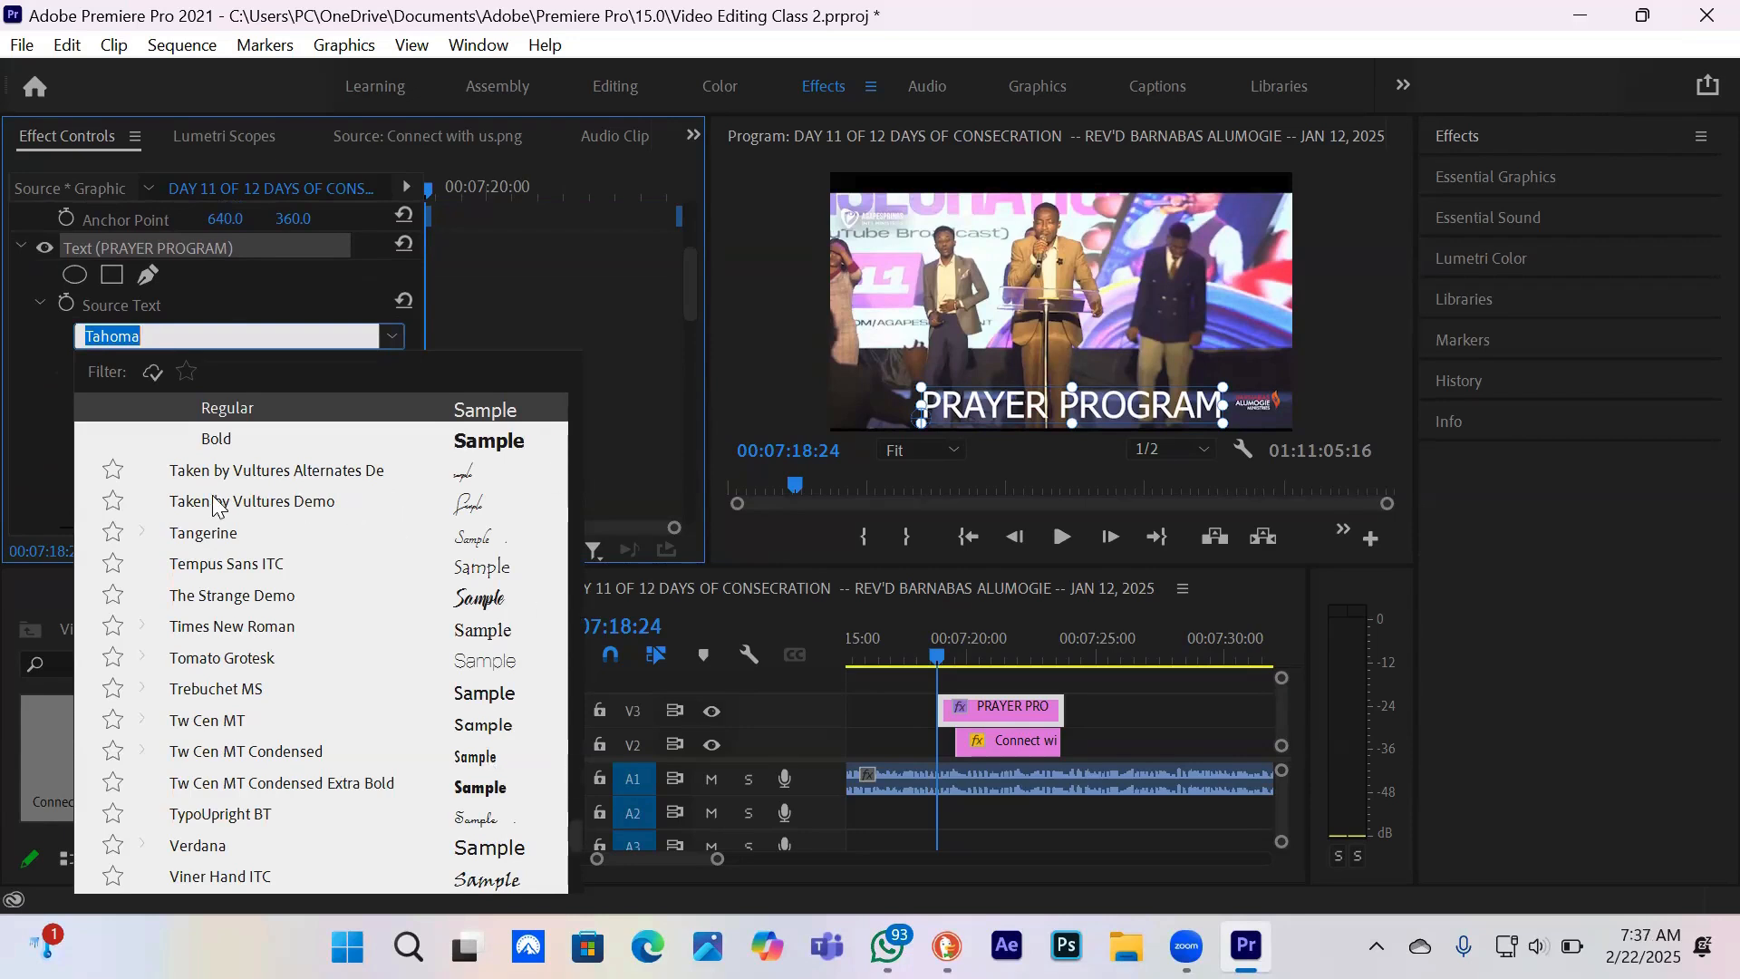
click(395, 334)
click(395, 334)
click(535, 628)
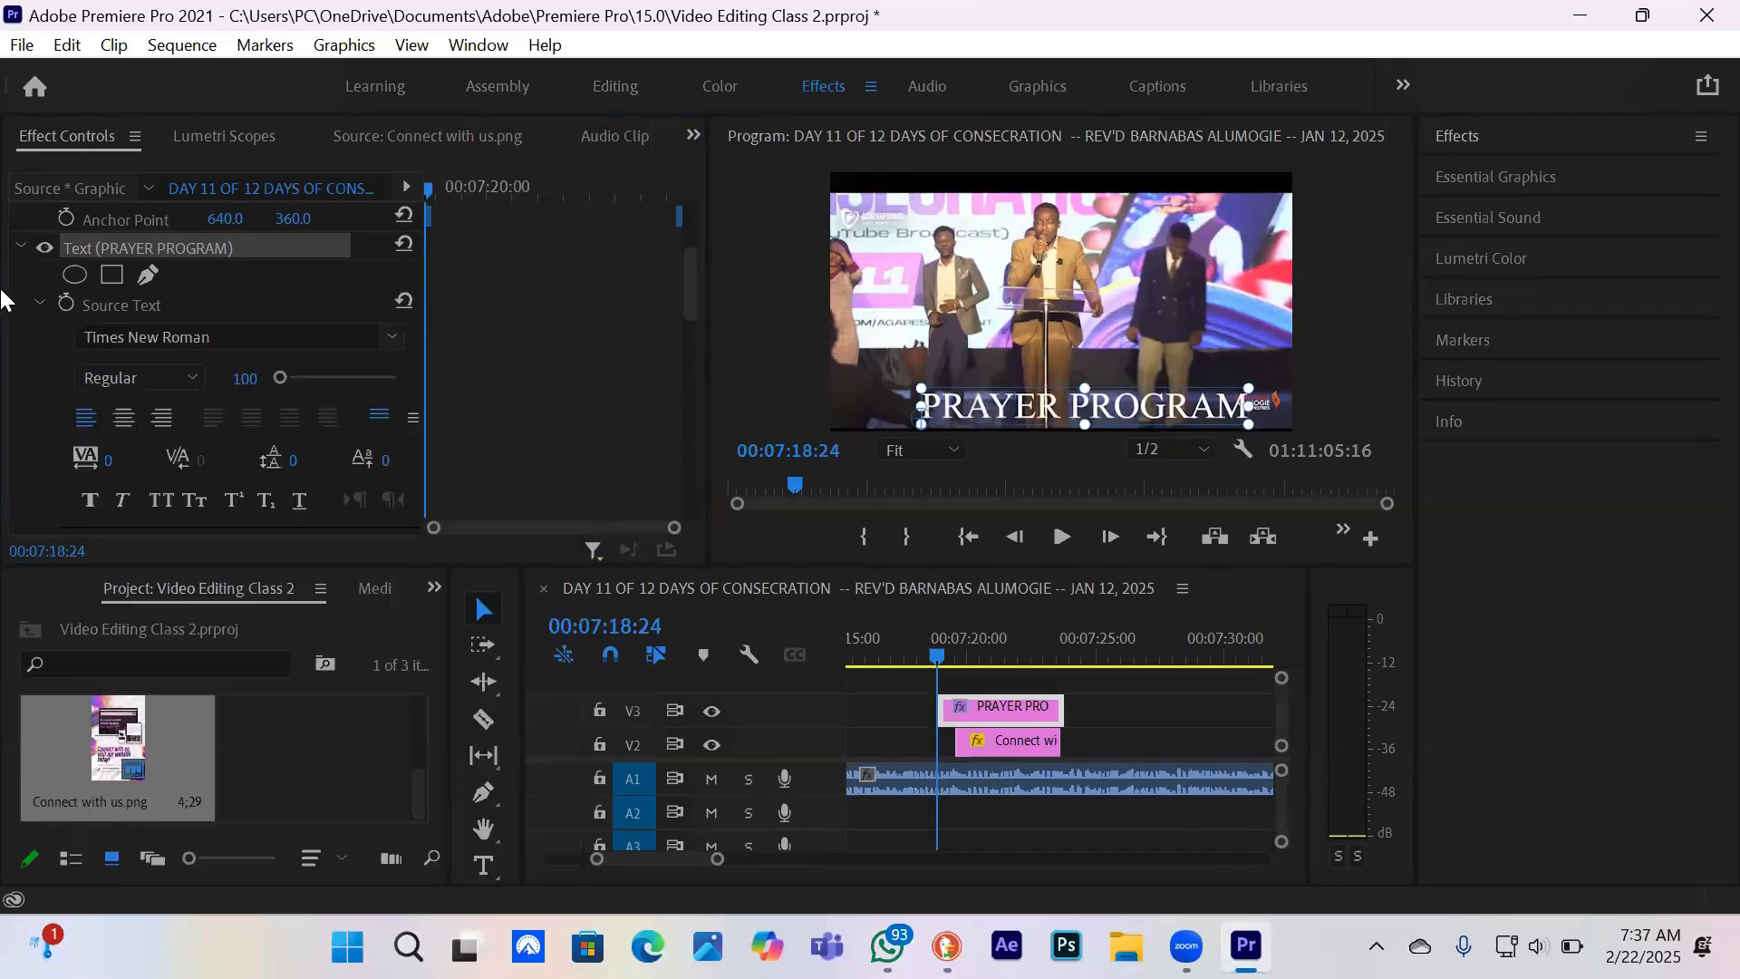
- Browse the available fonts for the "PRAYER PROGRAM" text, from Times New Roman back to the Lucida fonts
click(315, 333)
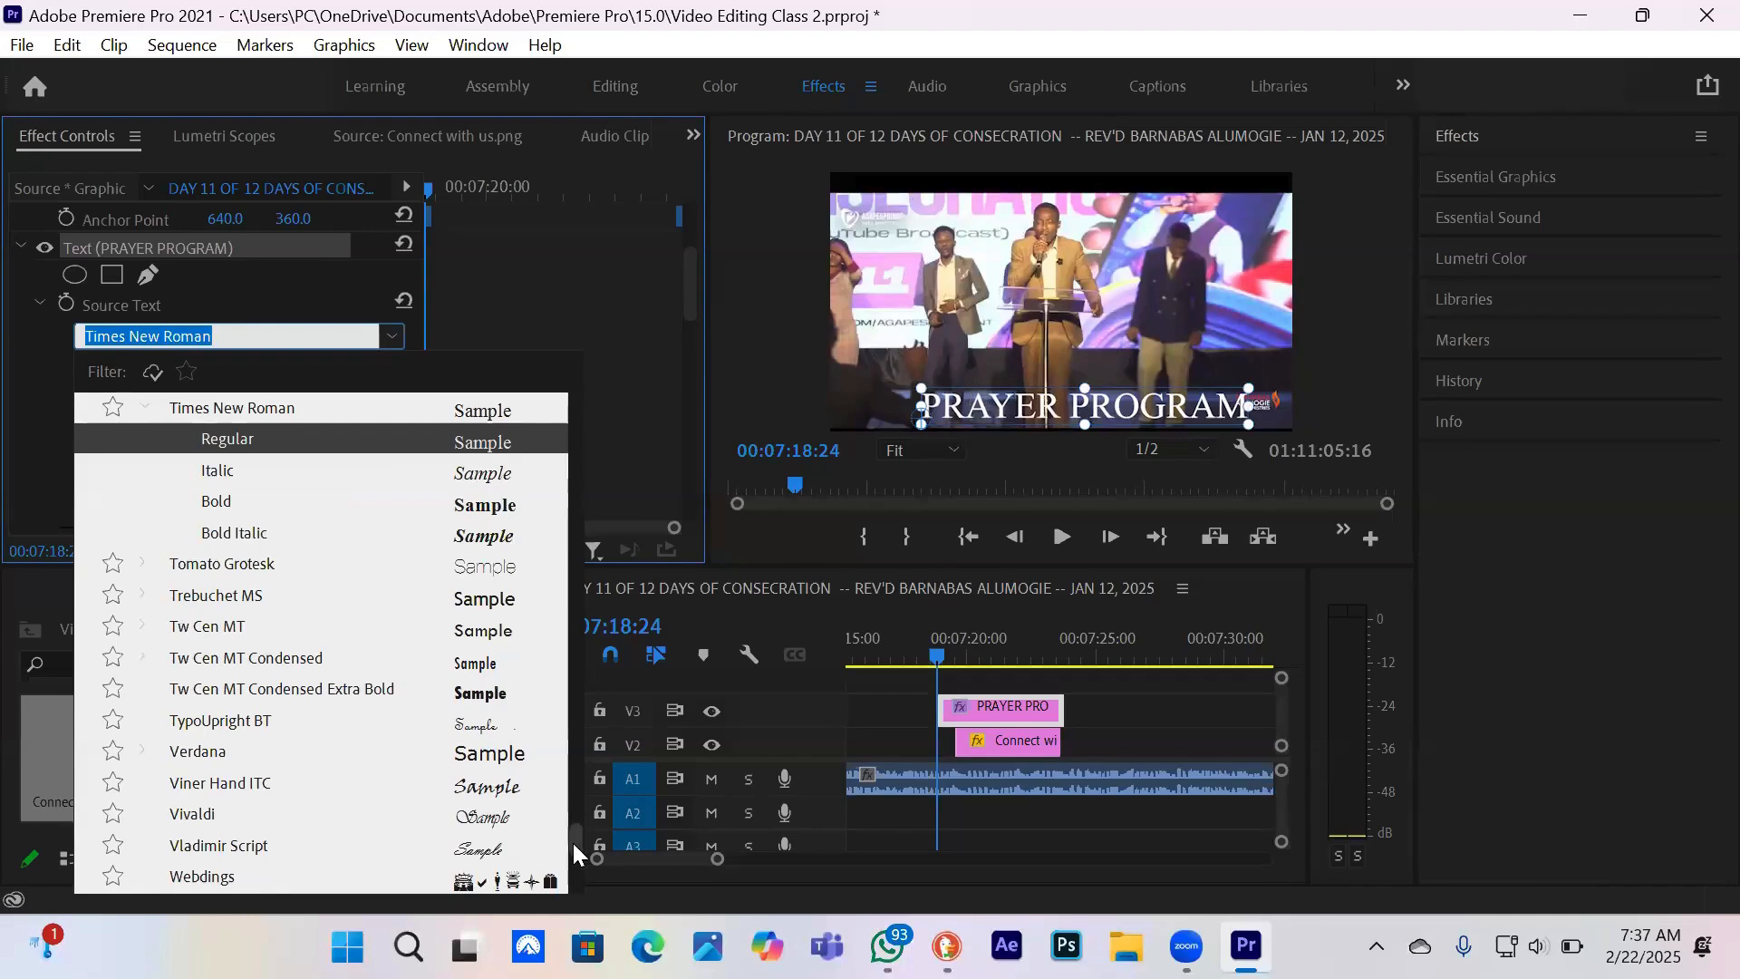
drag(573, 843, 570, 725)
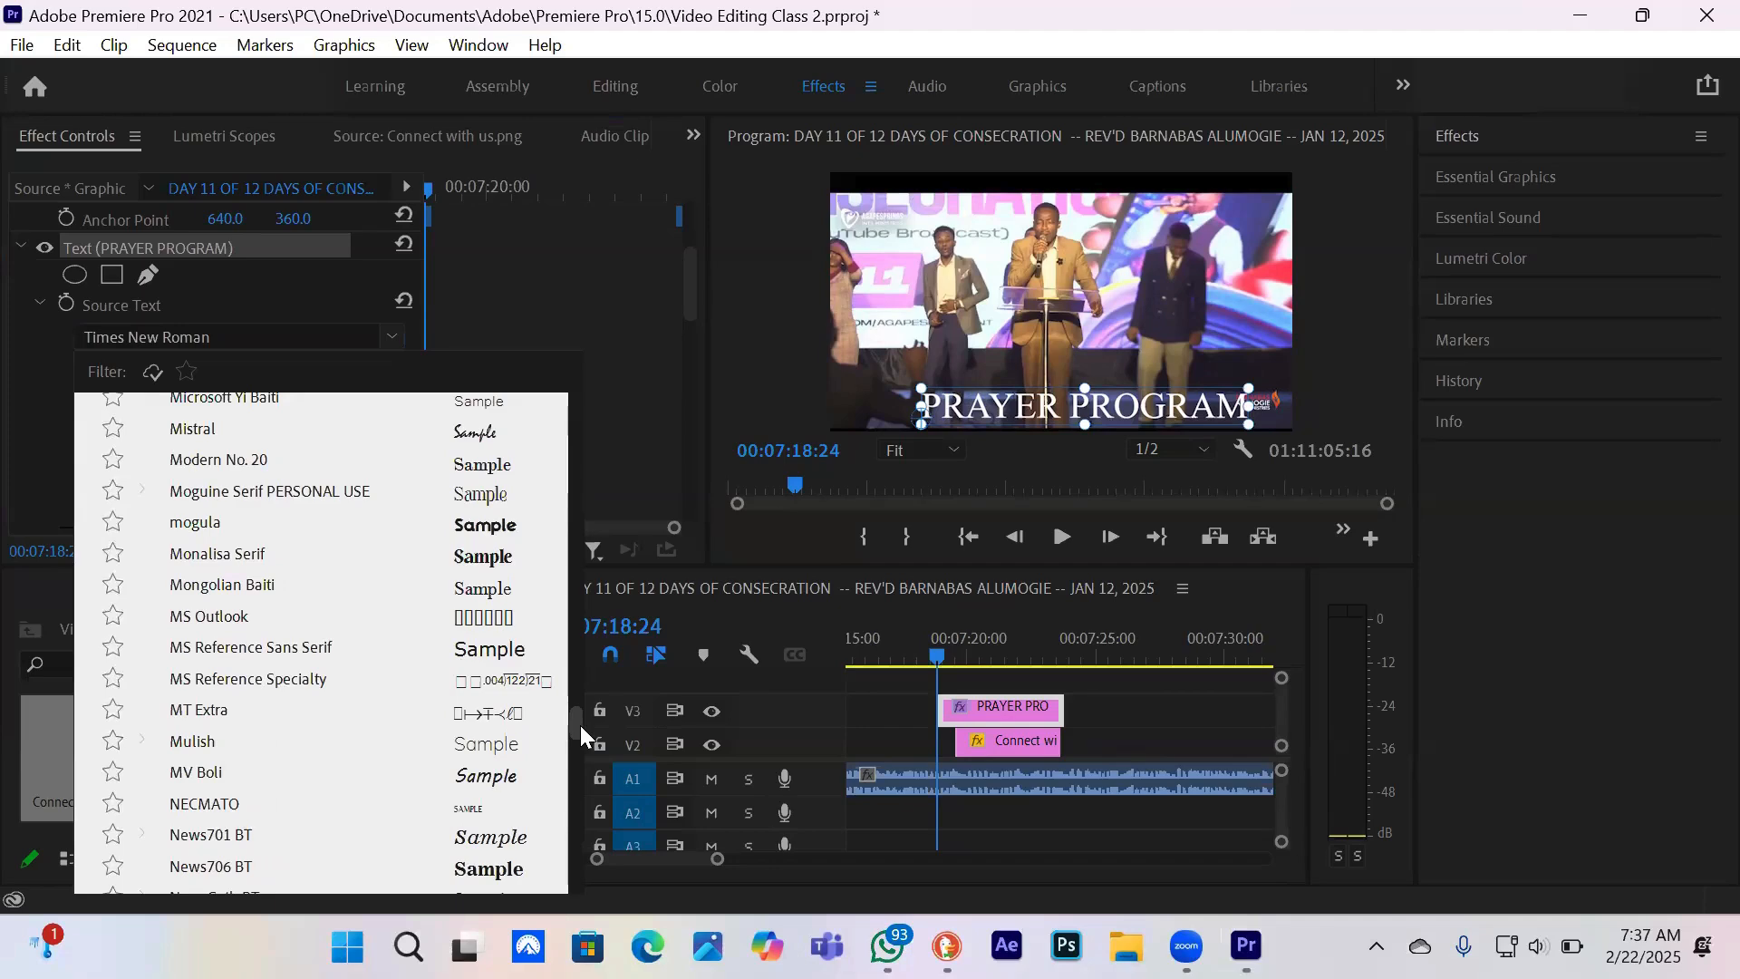
drag(580, 725, 580, 700)
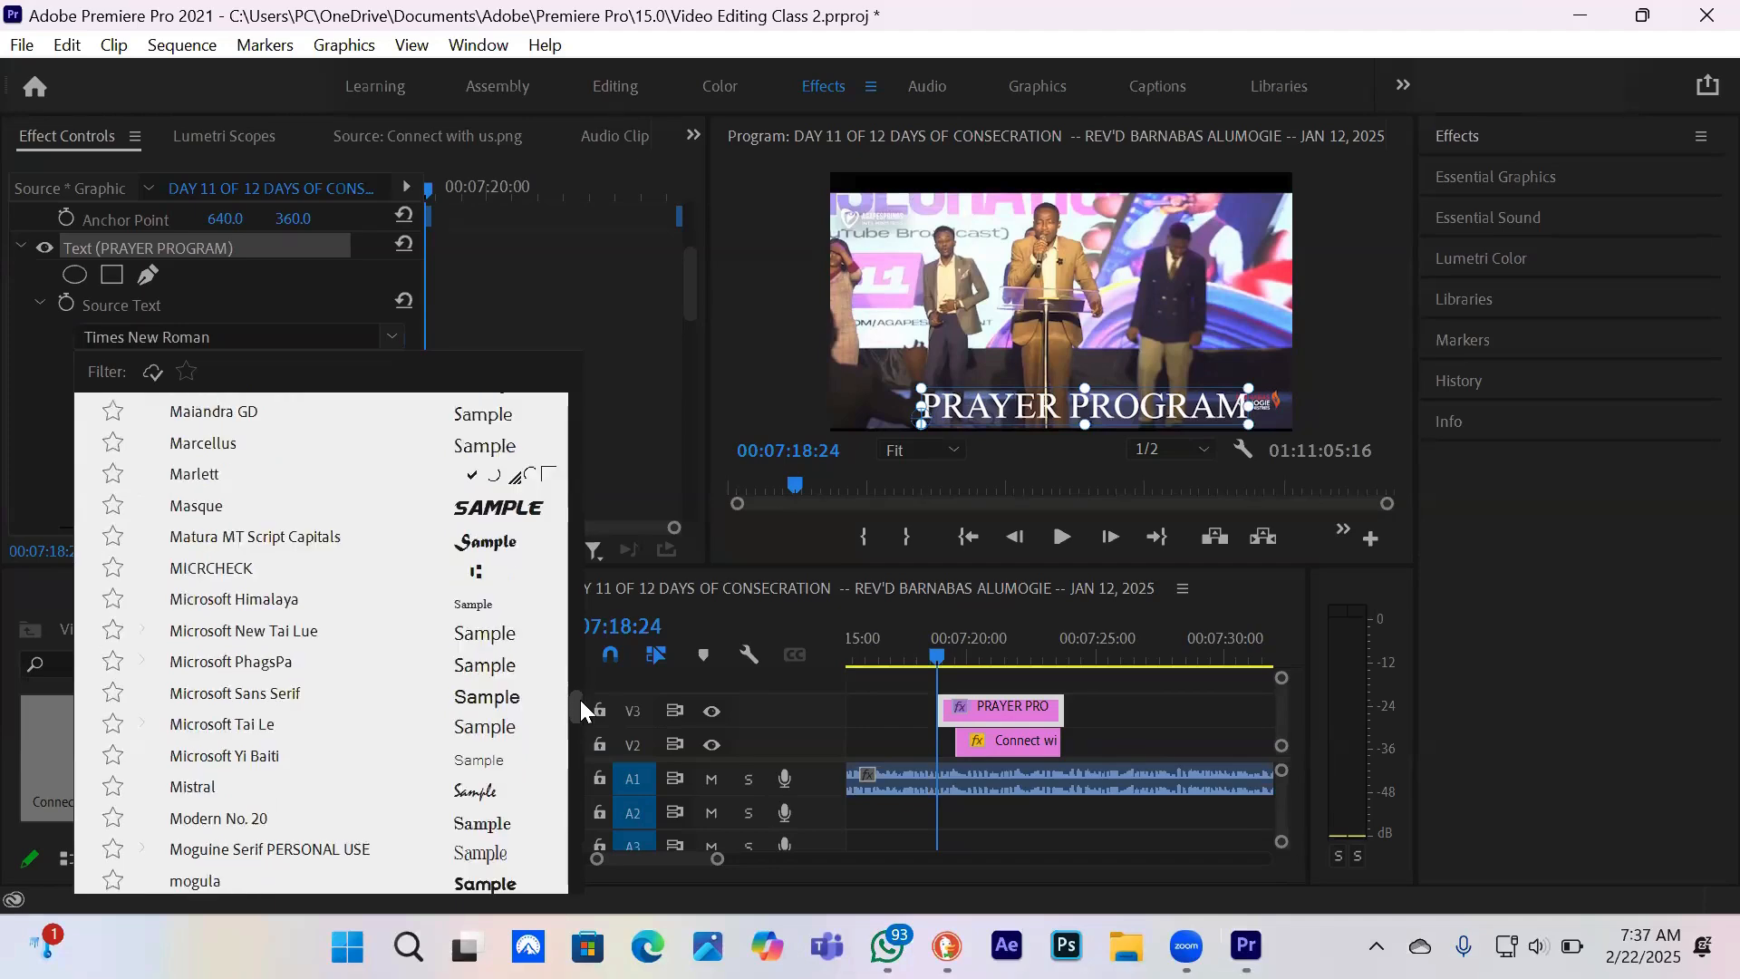
scroll(581, 710, up, 1)
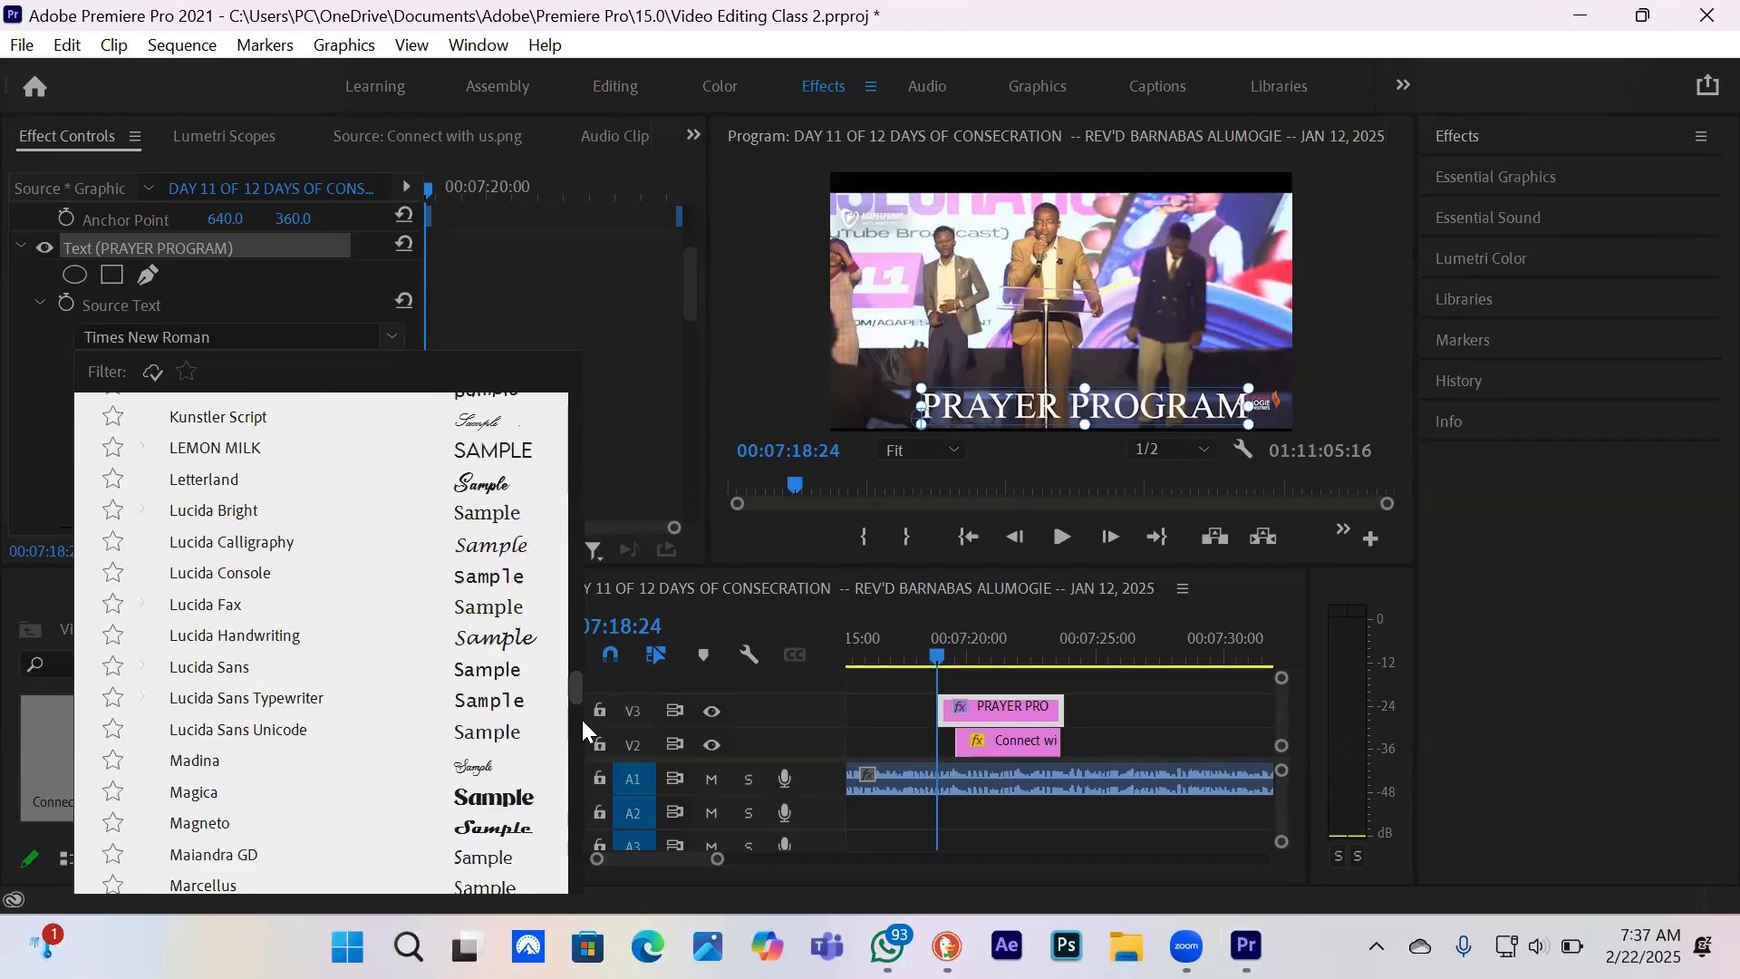
scroll(582, 720, down, 10)
scroll(580, 712, up, 5)
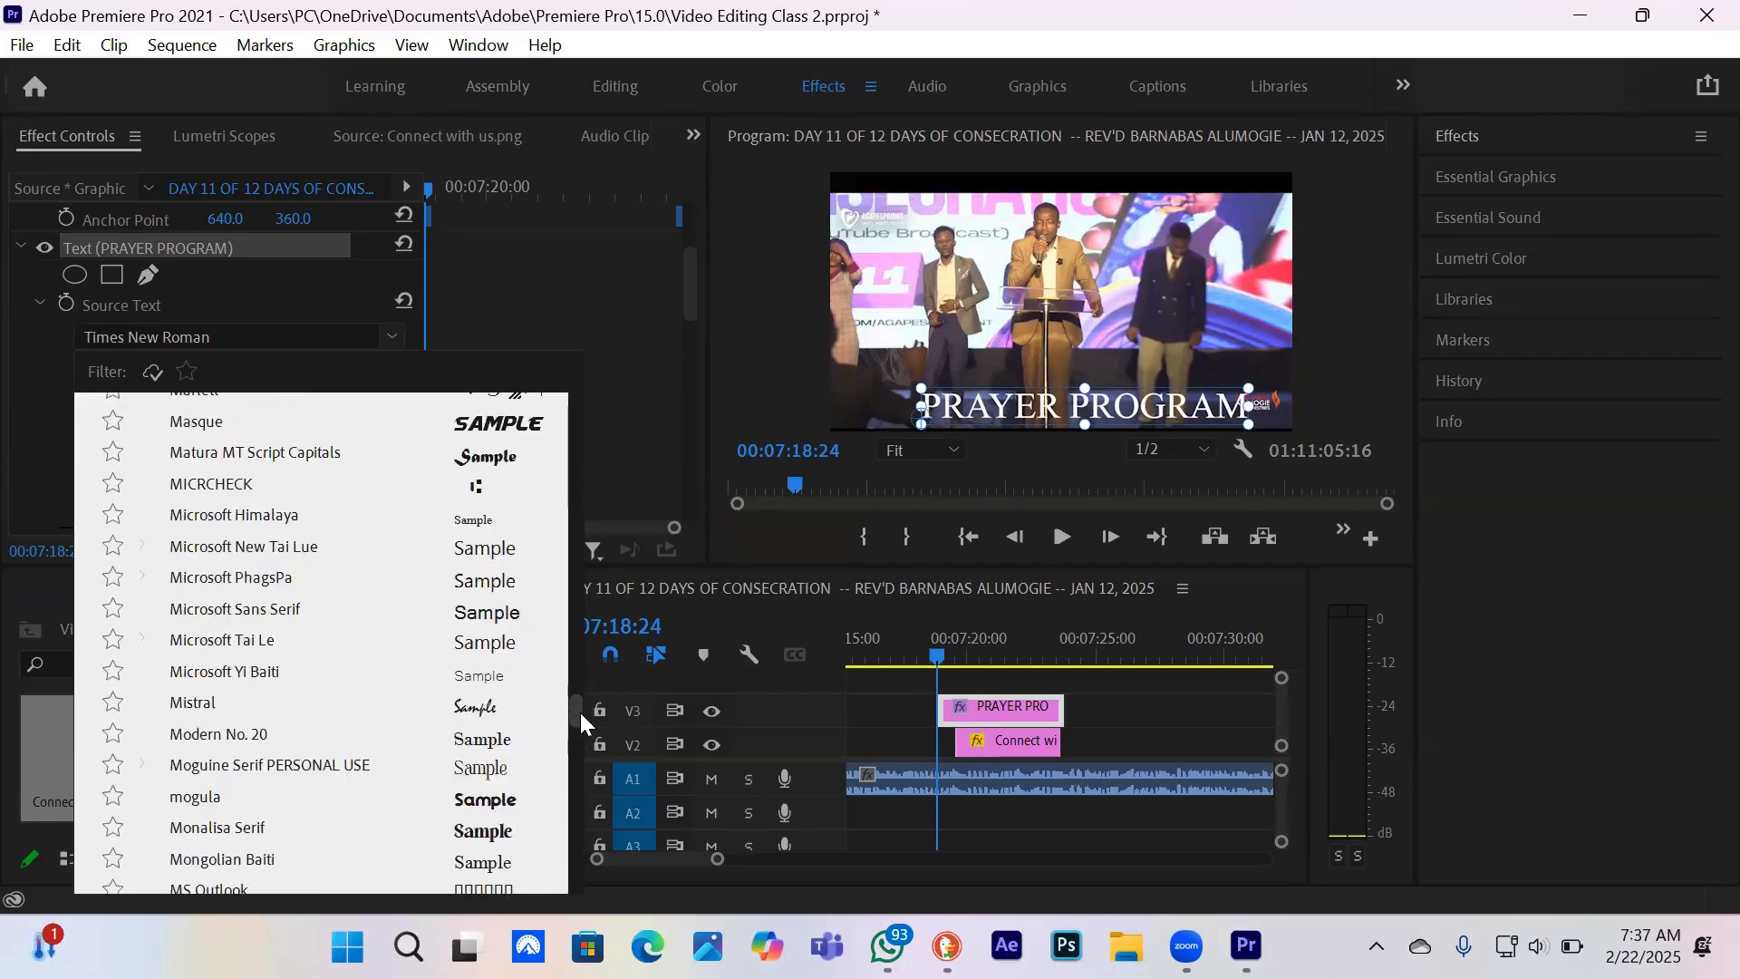
- Search the font list for "MONTSE" and for "GRAPH"
click(217, 337)
text(MONTSE)
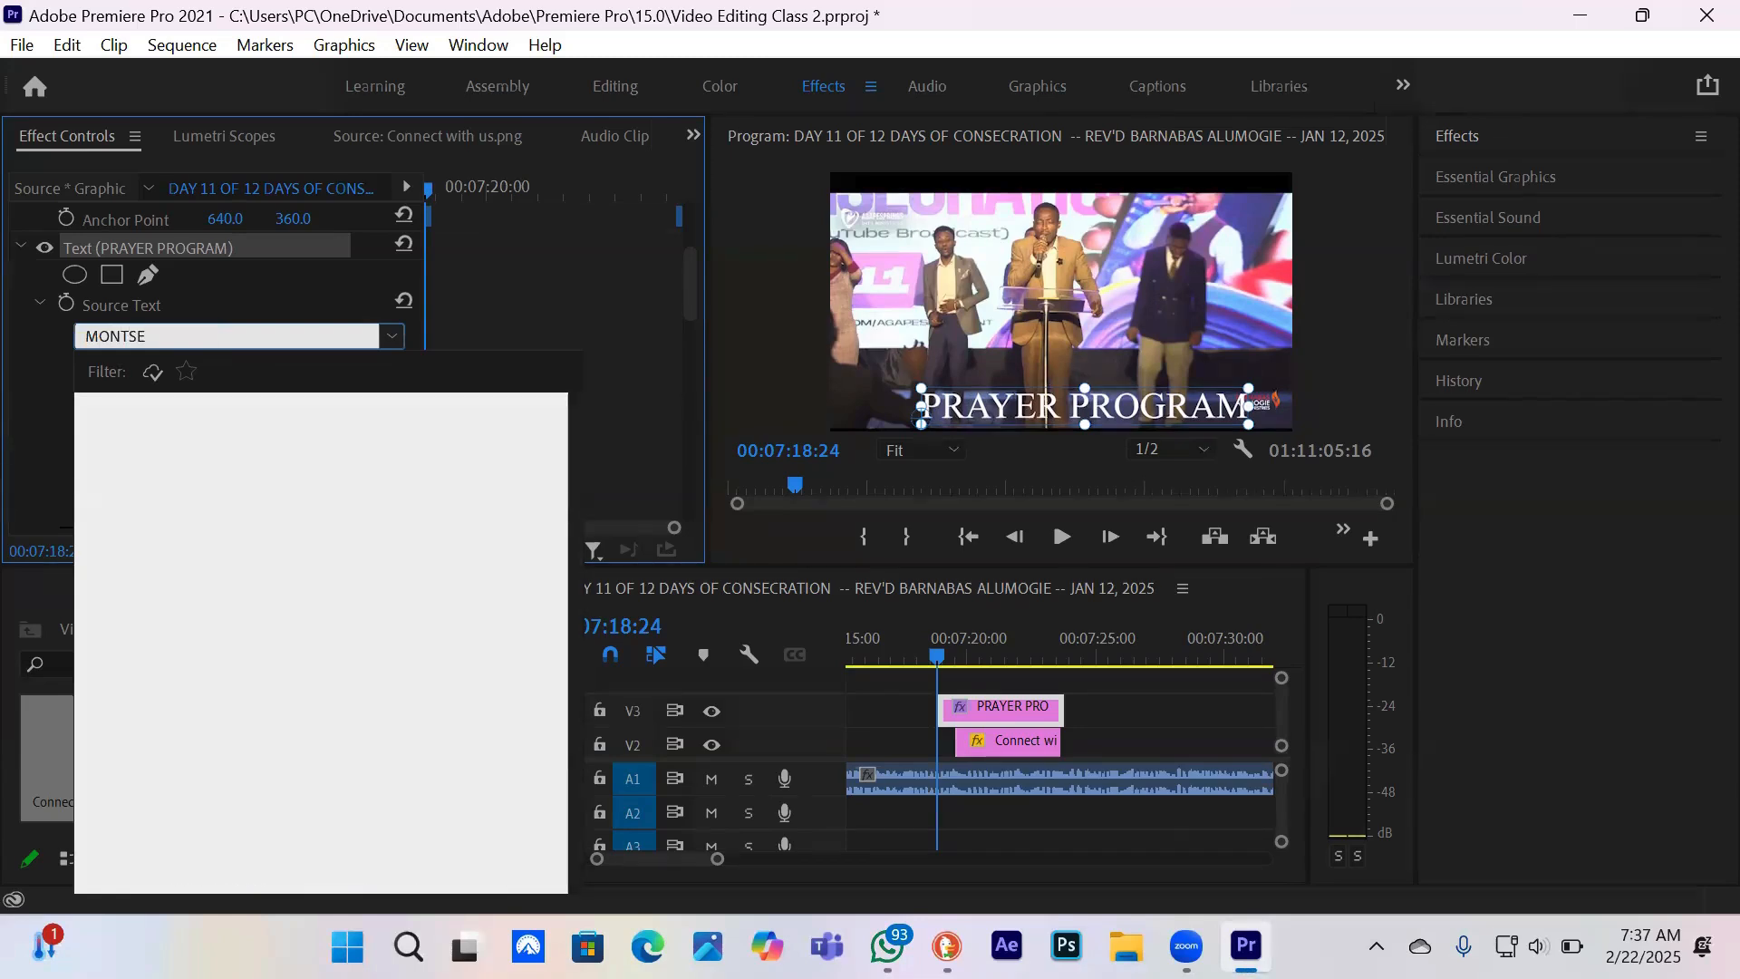
key(BackSpace)
key(BackSpace)
key(BackSpace)
key(BackSpace)
key(BackSpace)
key(BackSpace)
text(GRAPH)
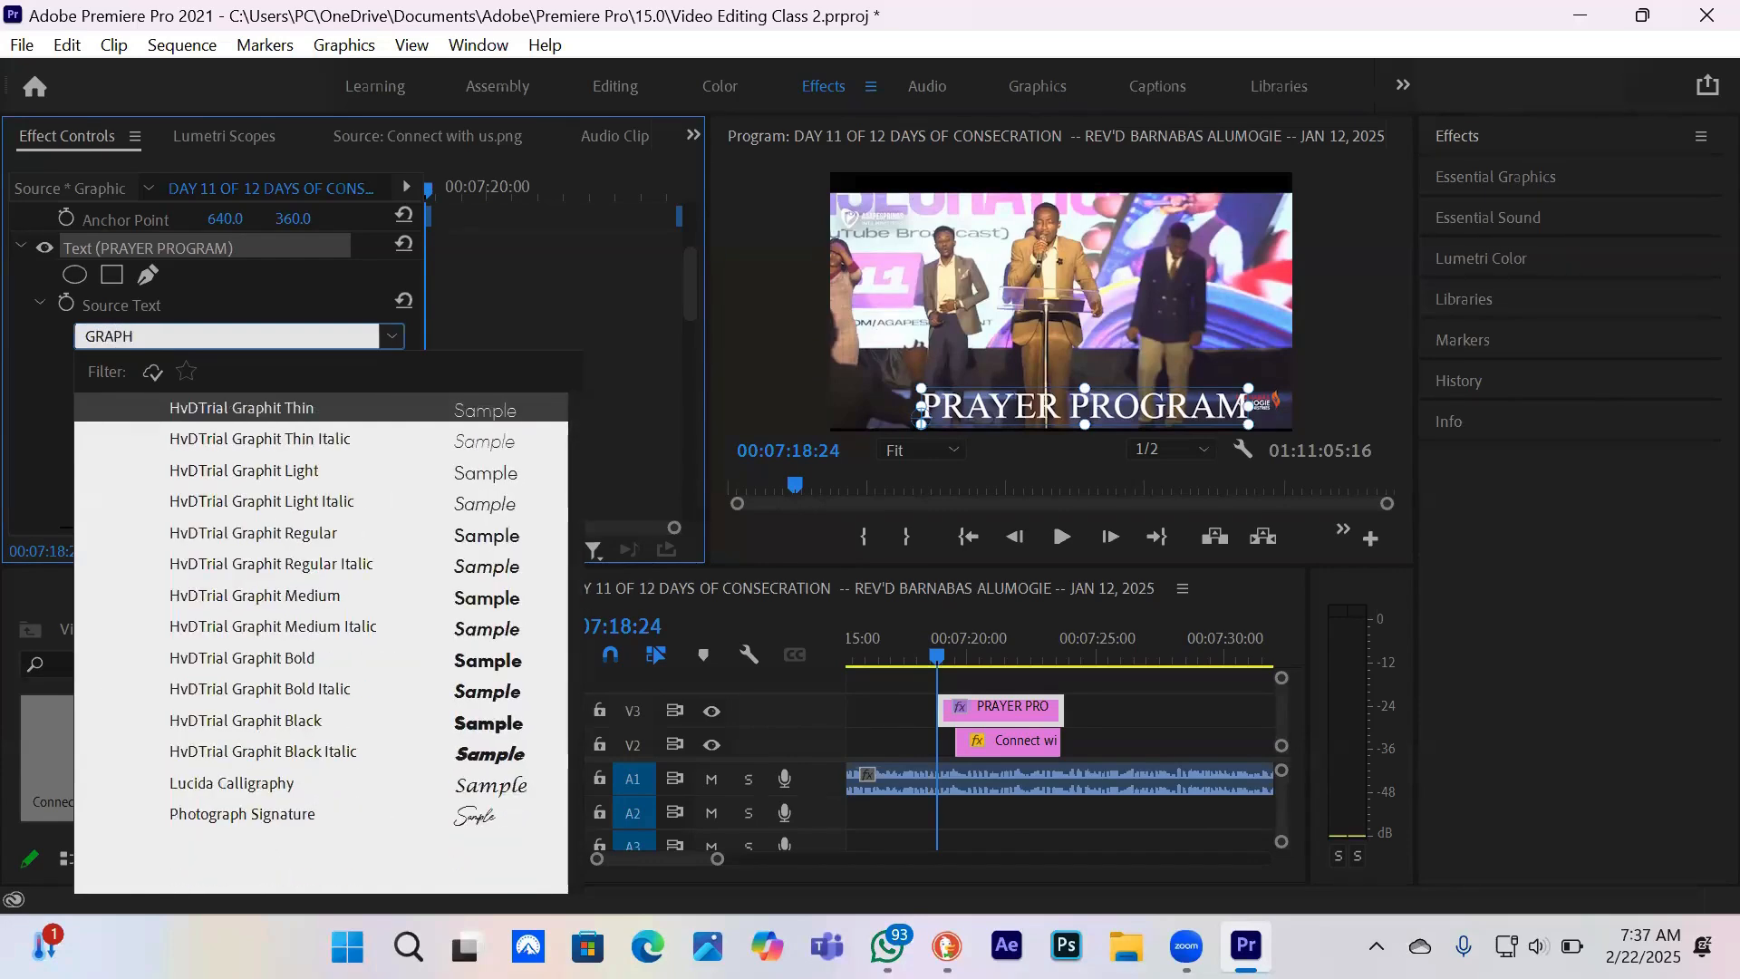
- Search the fonts for "TOMA" and set the "PRAYER PROGRAM" text to Tomato Grotesk ExtraBold
key(BackSpace)
key(BackSpace)
key(BackSpace)
key(BackSpace)
key(BackSpace)
text(TOMA)
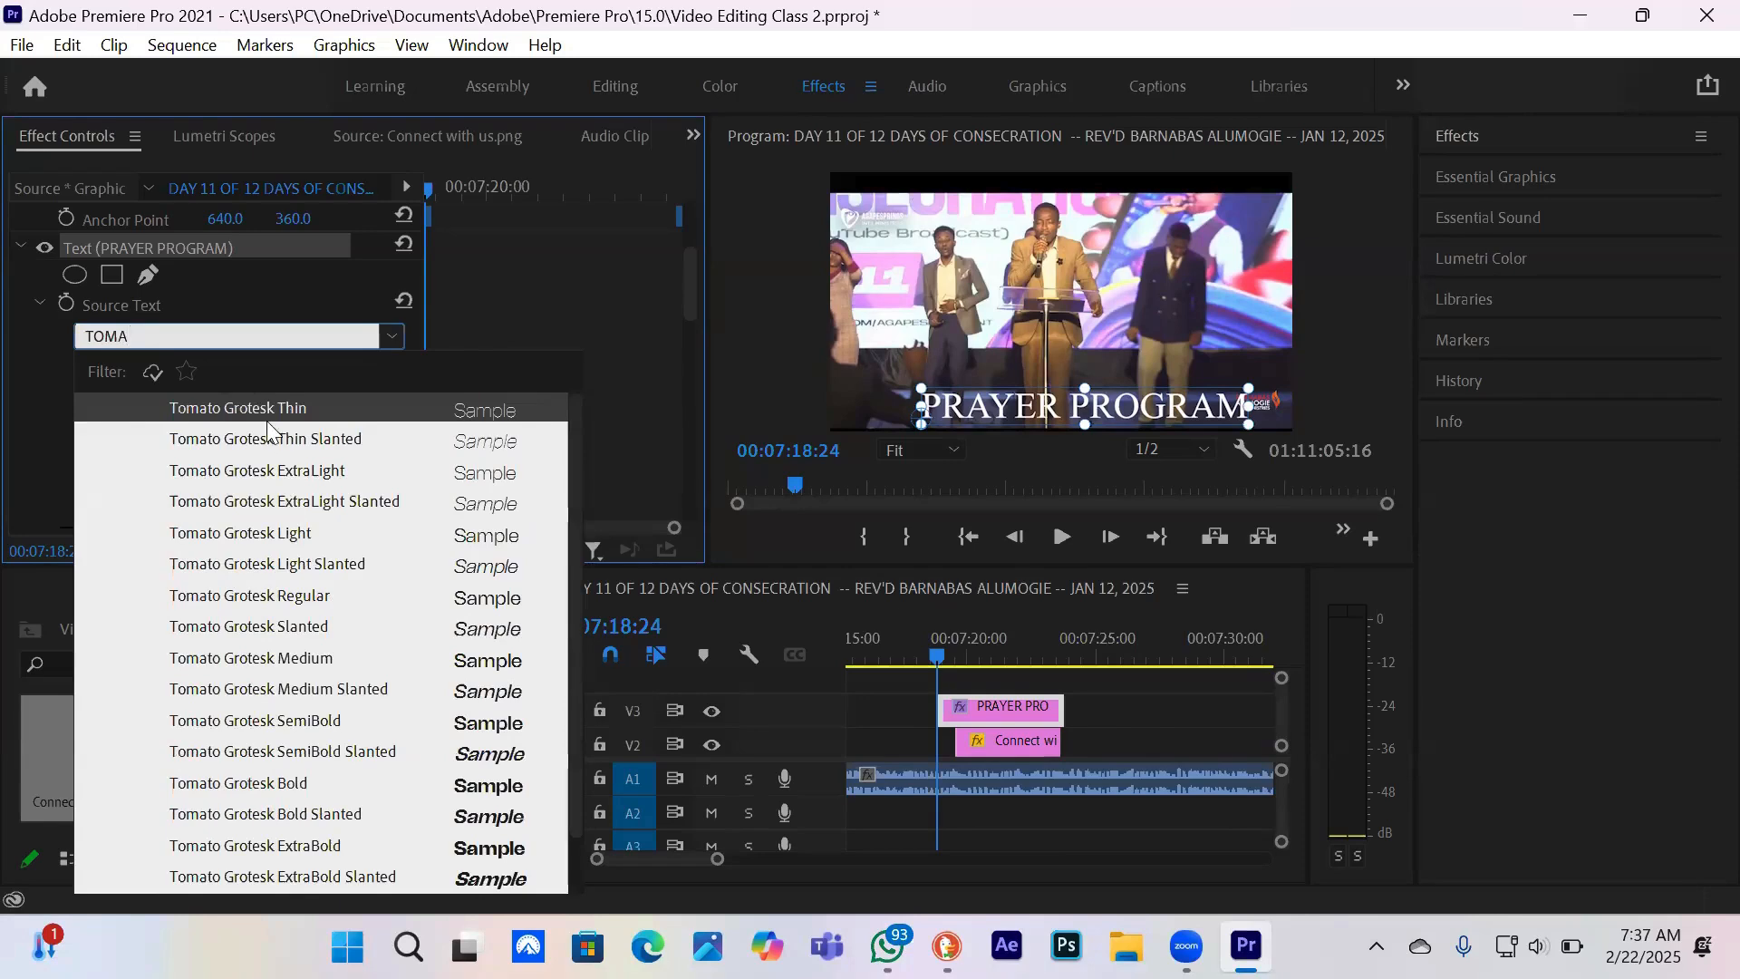
click(283, 846)
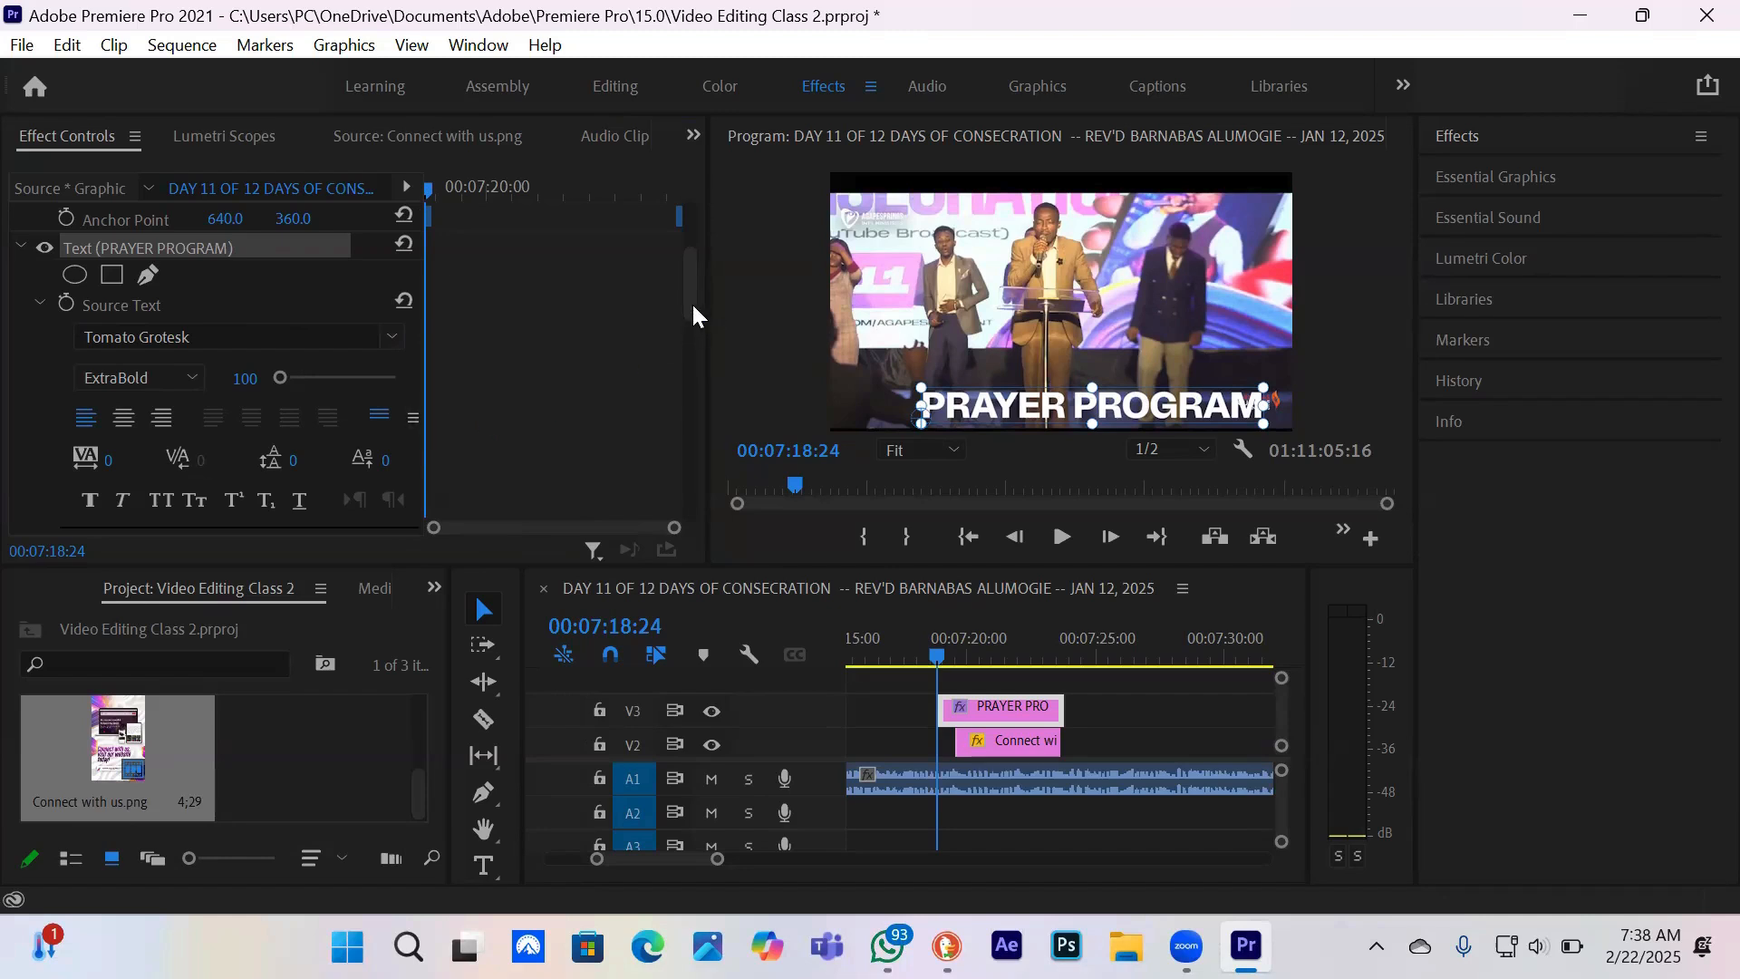
- Sample a colour from the video for the text's fill and adjust it to dark purple 6C0FAF
drag(692, 308, 687, 329)
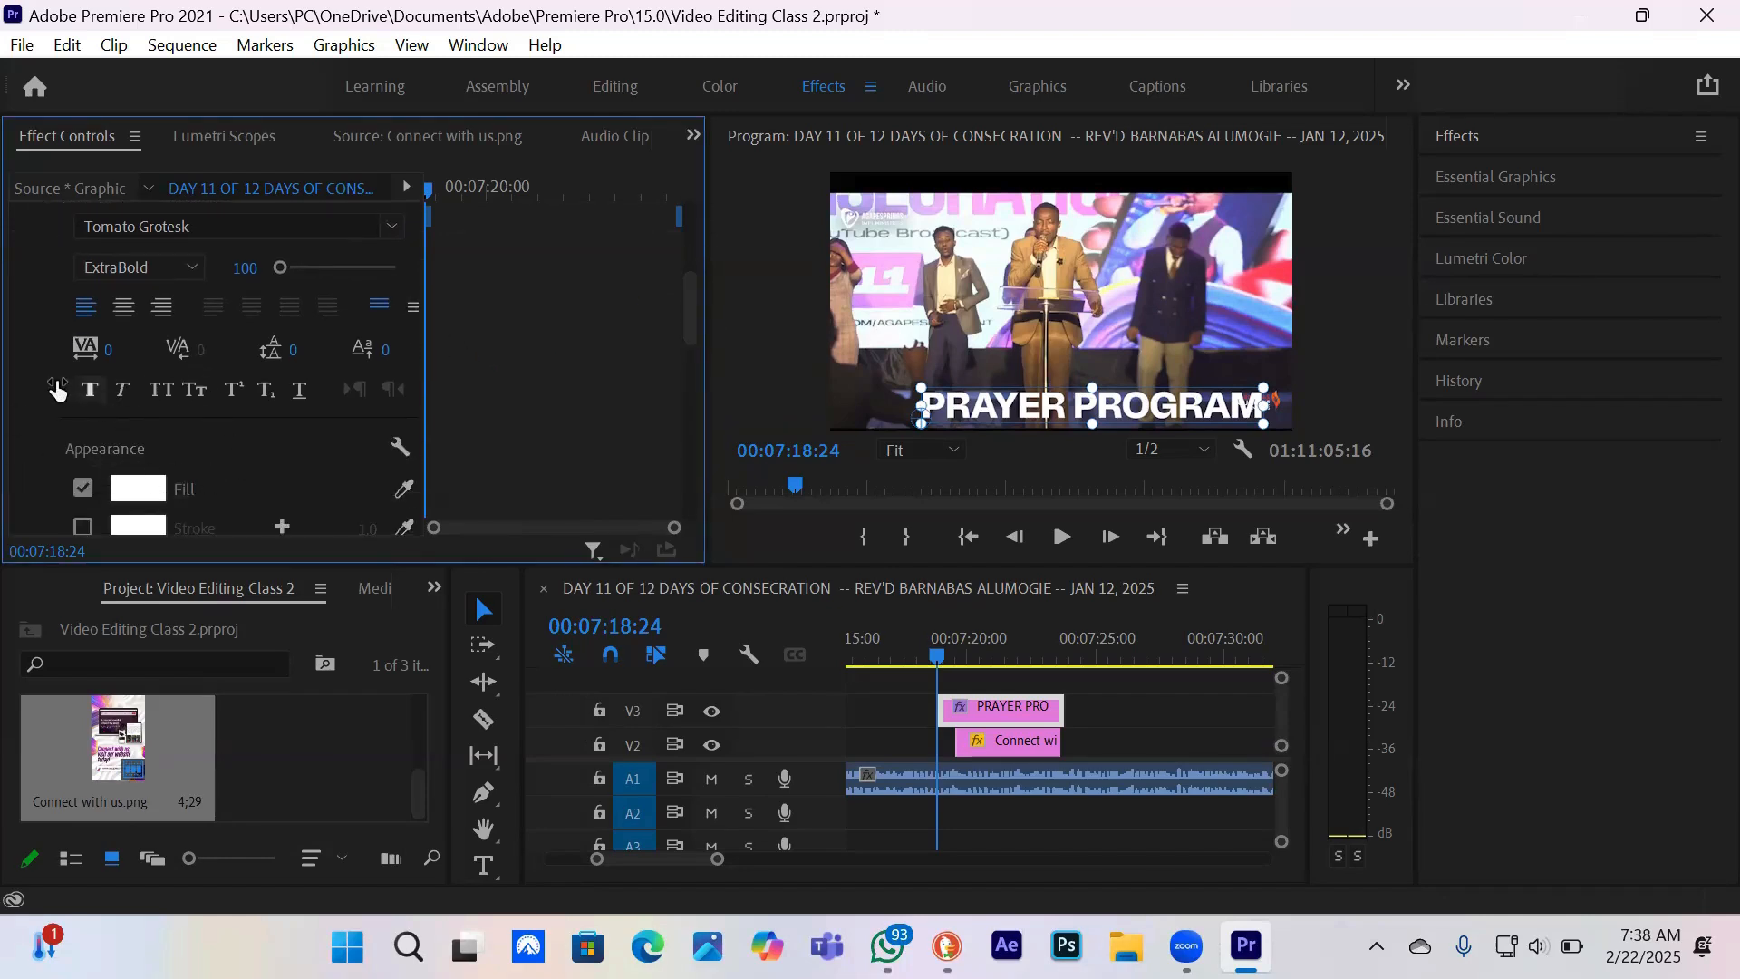
click(146, 505)
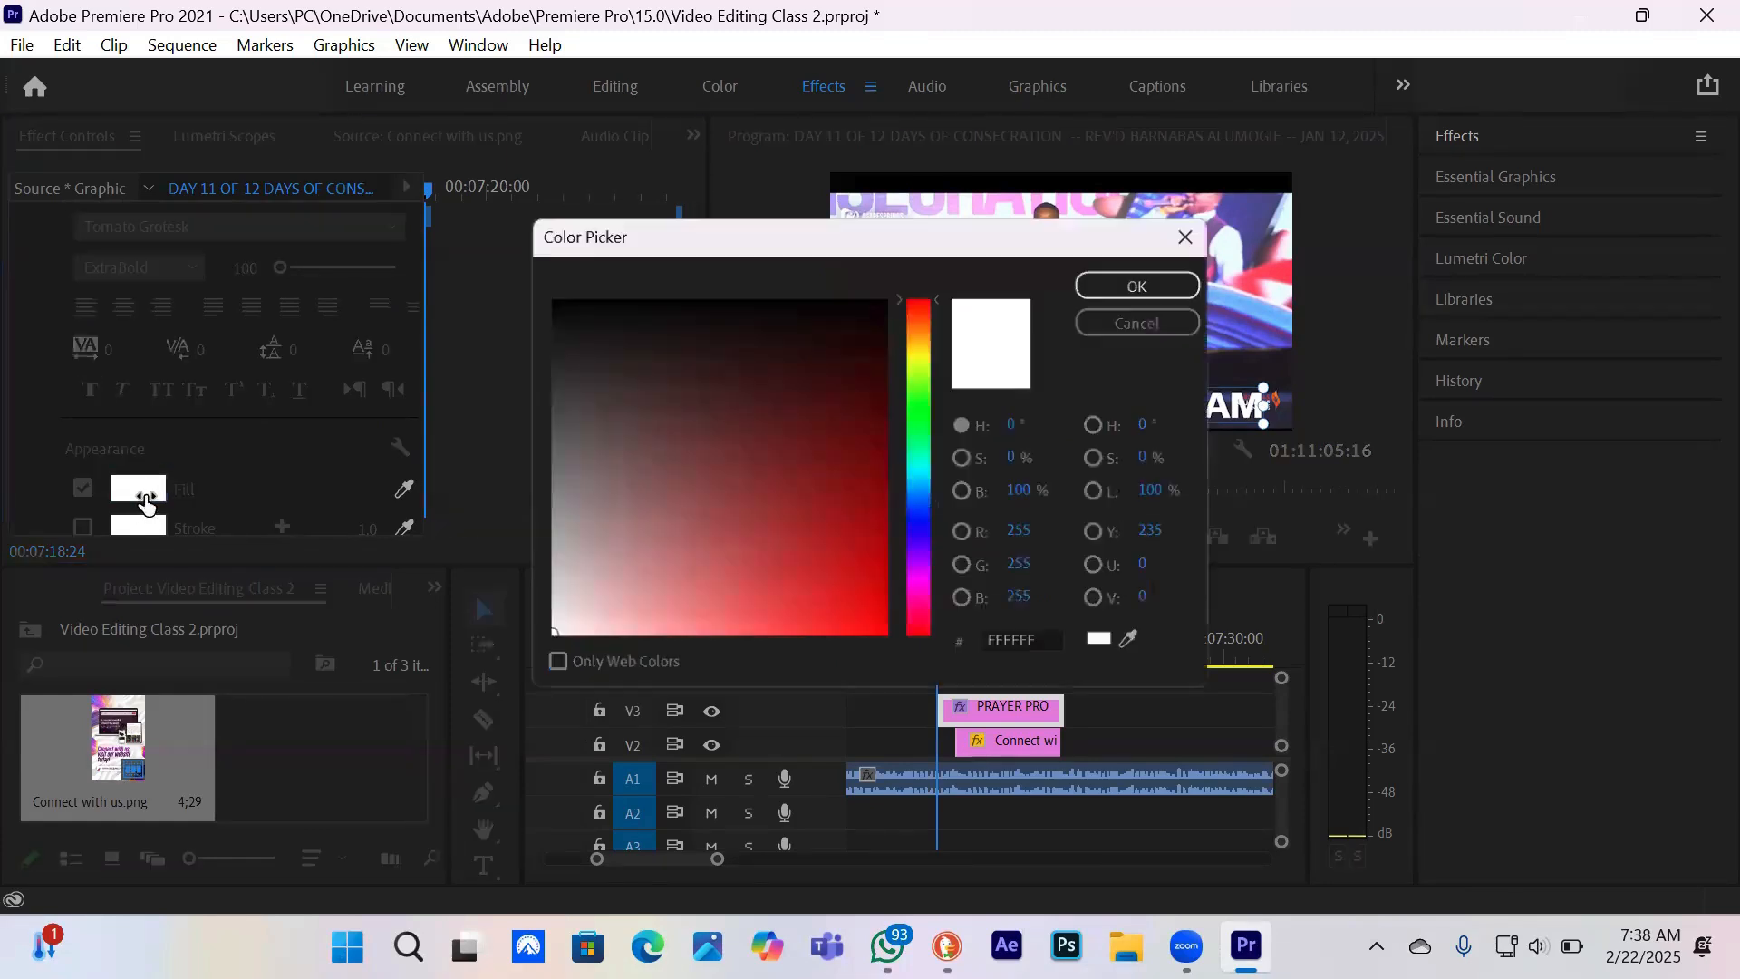
drag(904, 235, 555, 190)
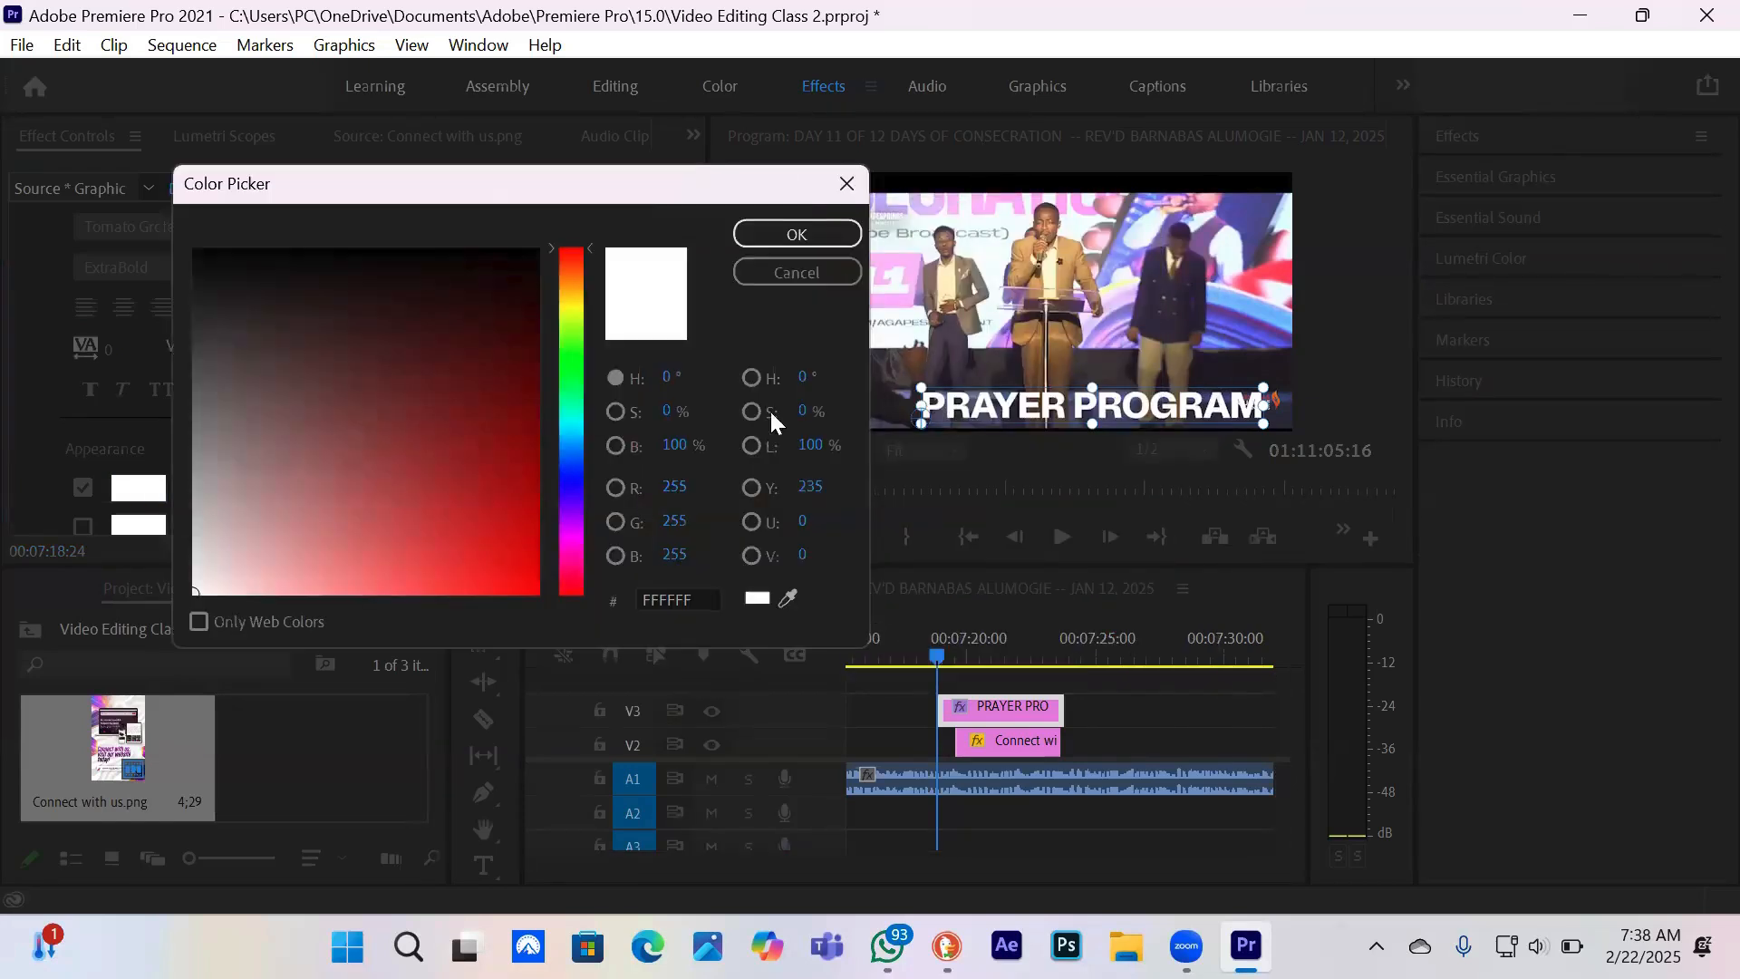
click(789, 598)
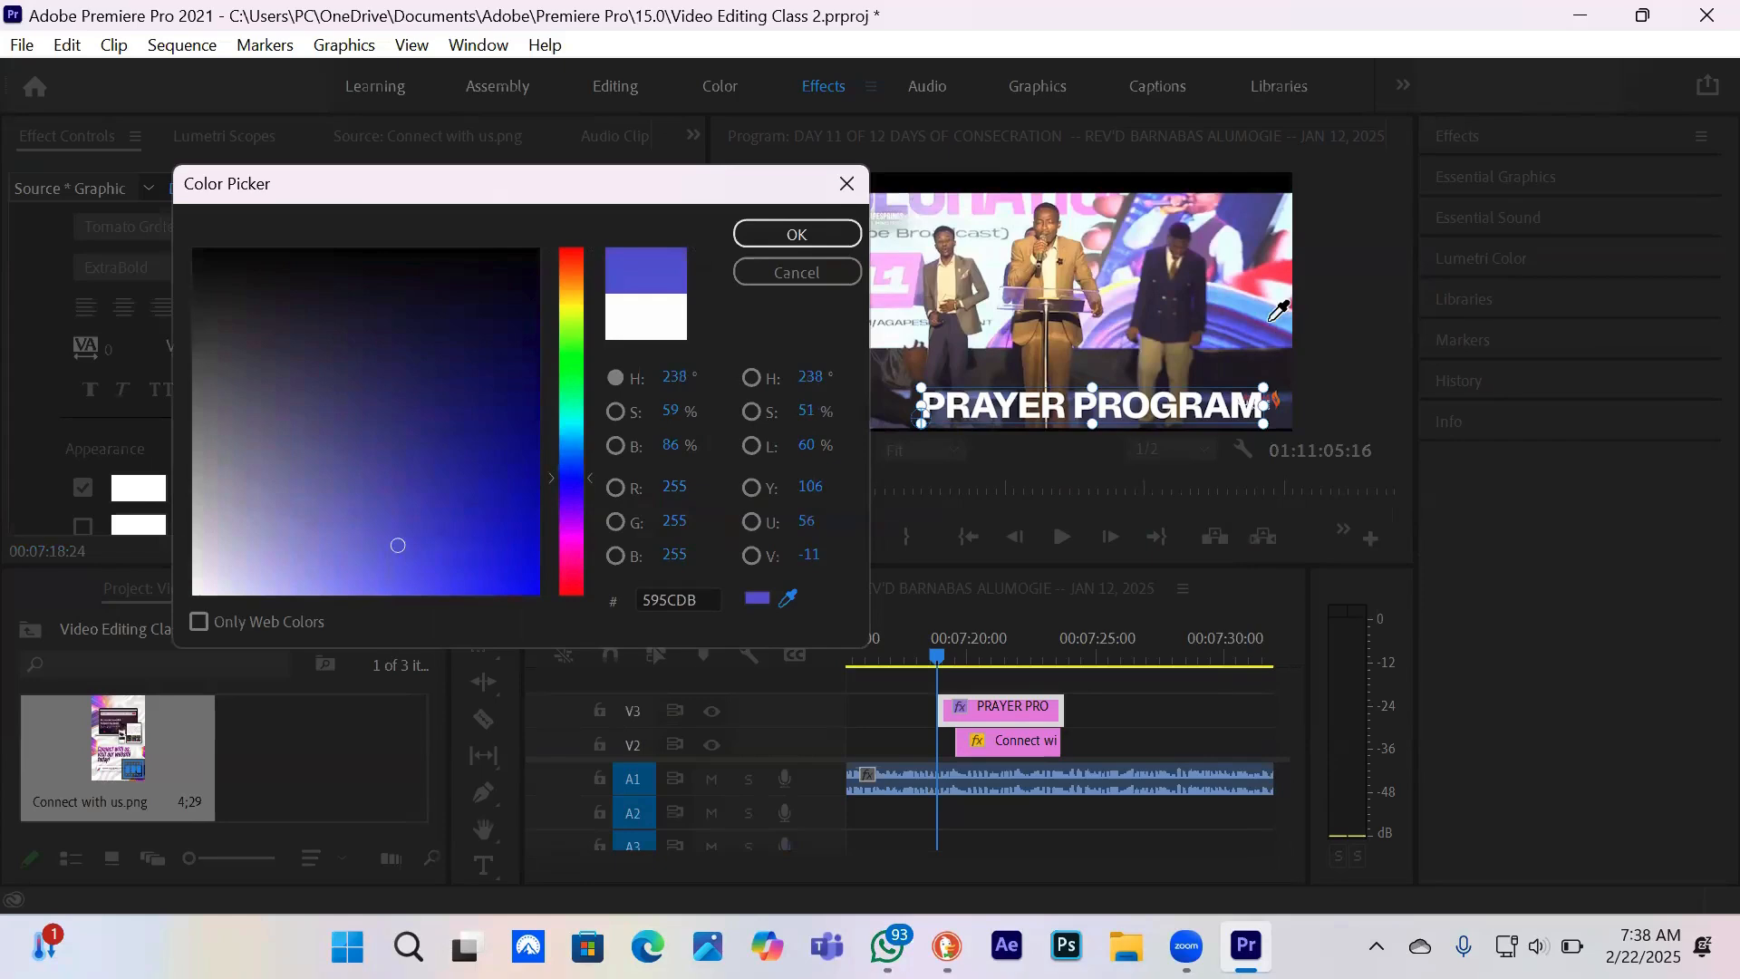
click(1262, 324)
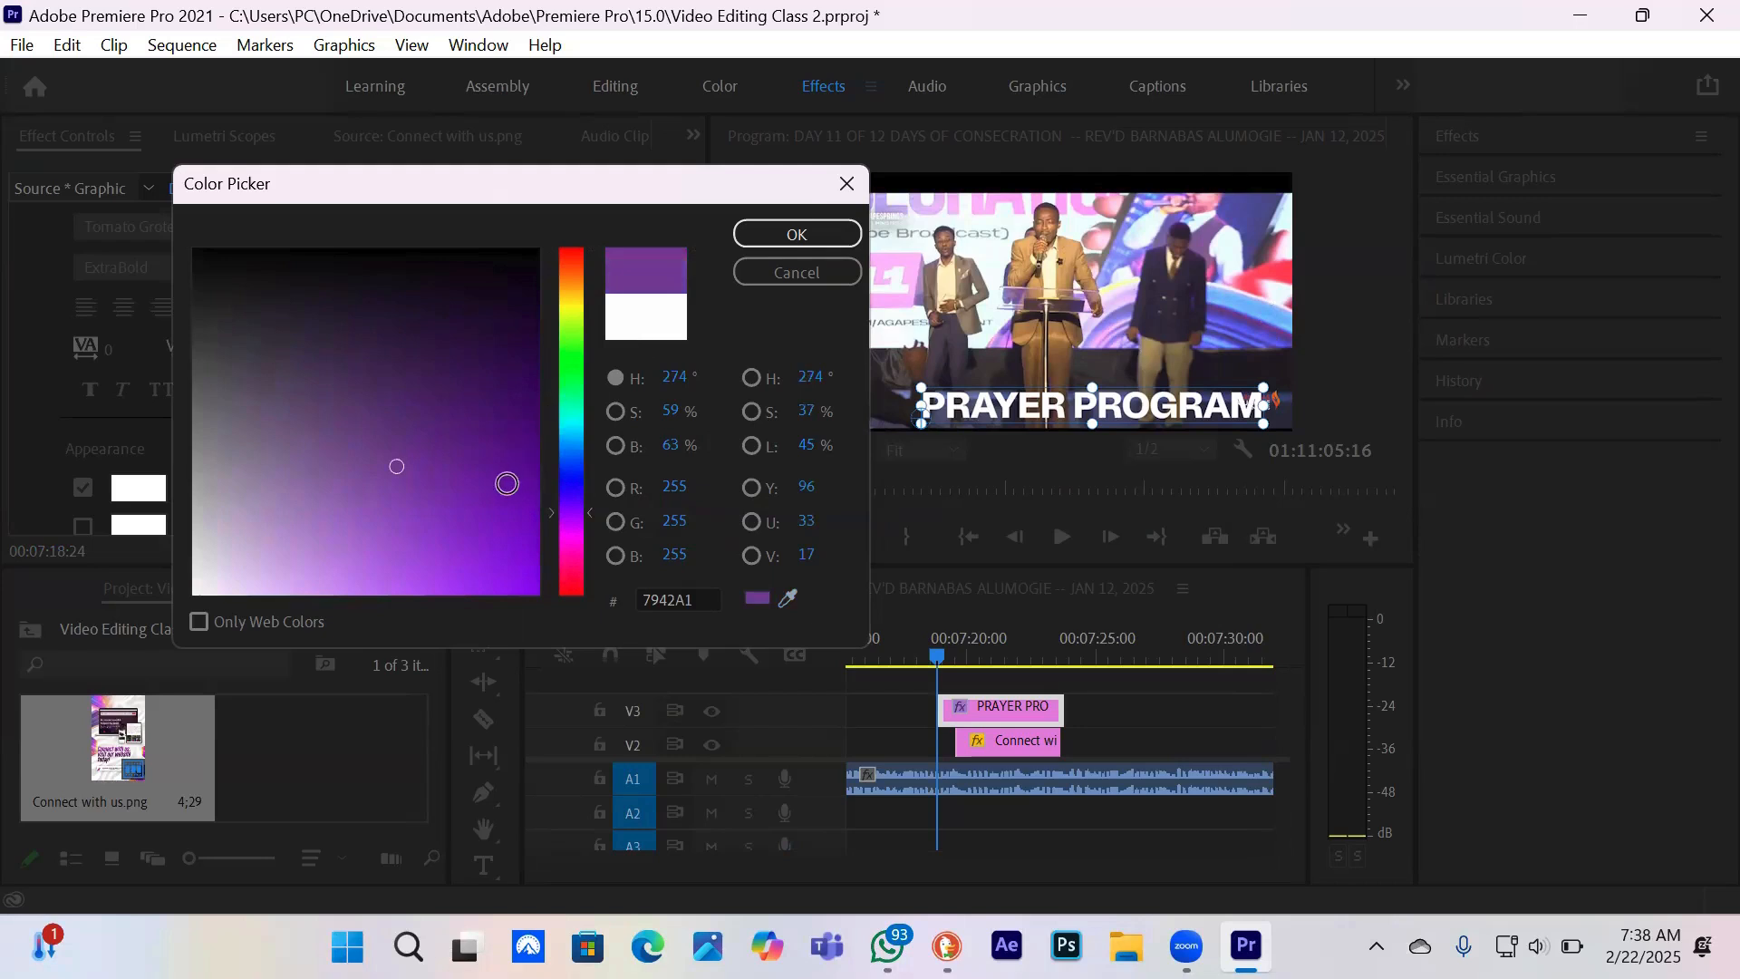
click(506, 483)
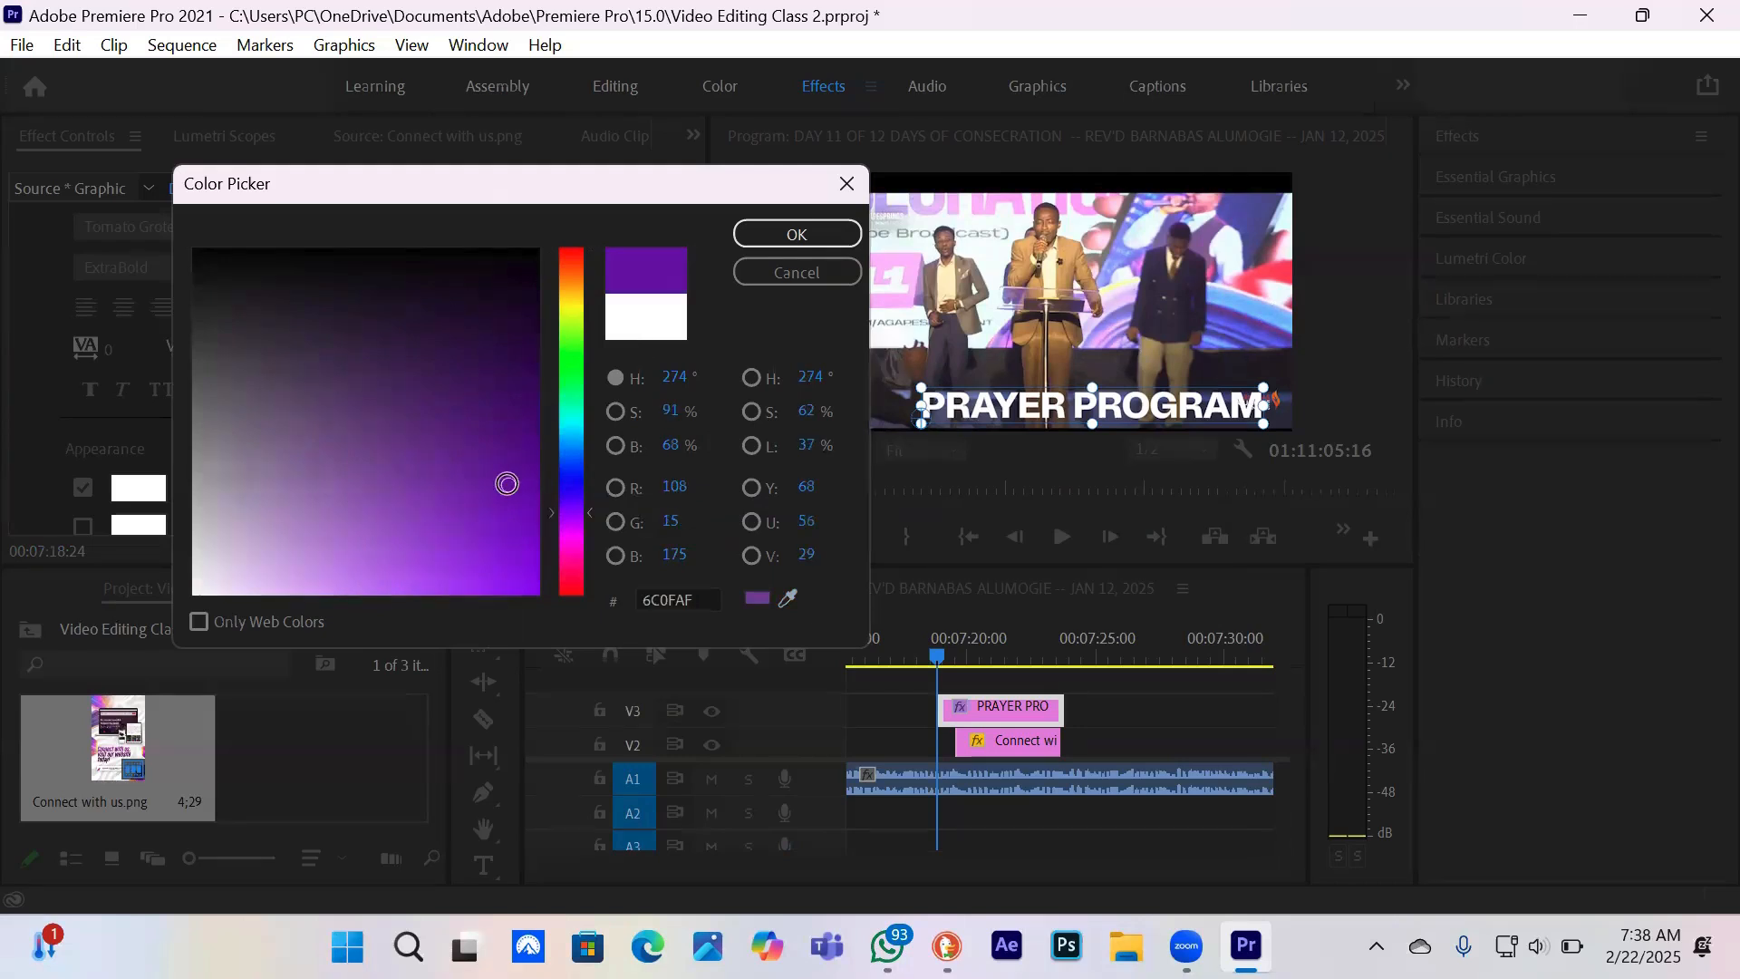
click(798, 234)
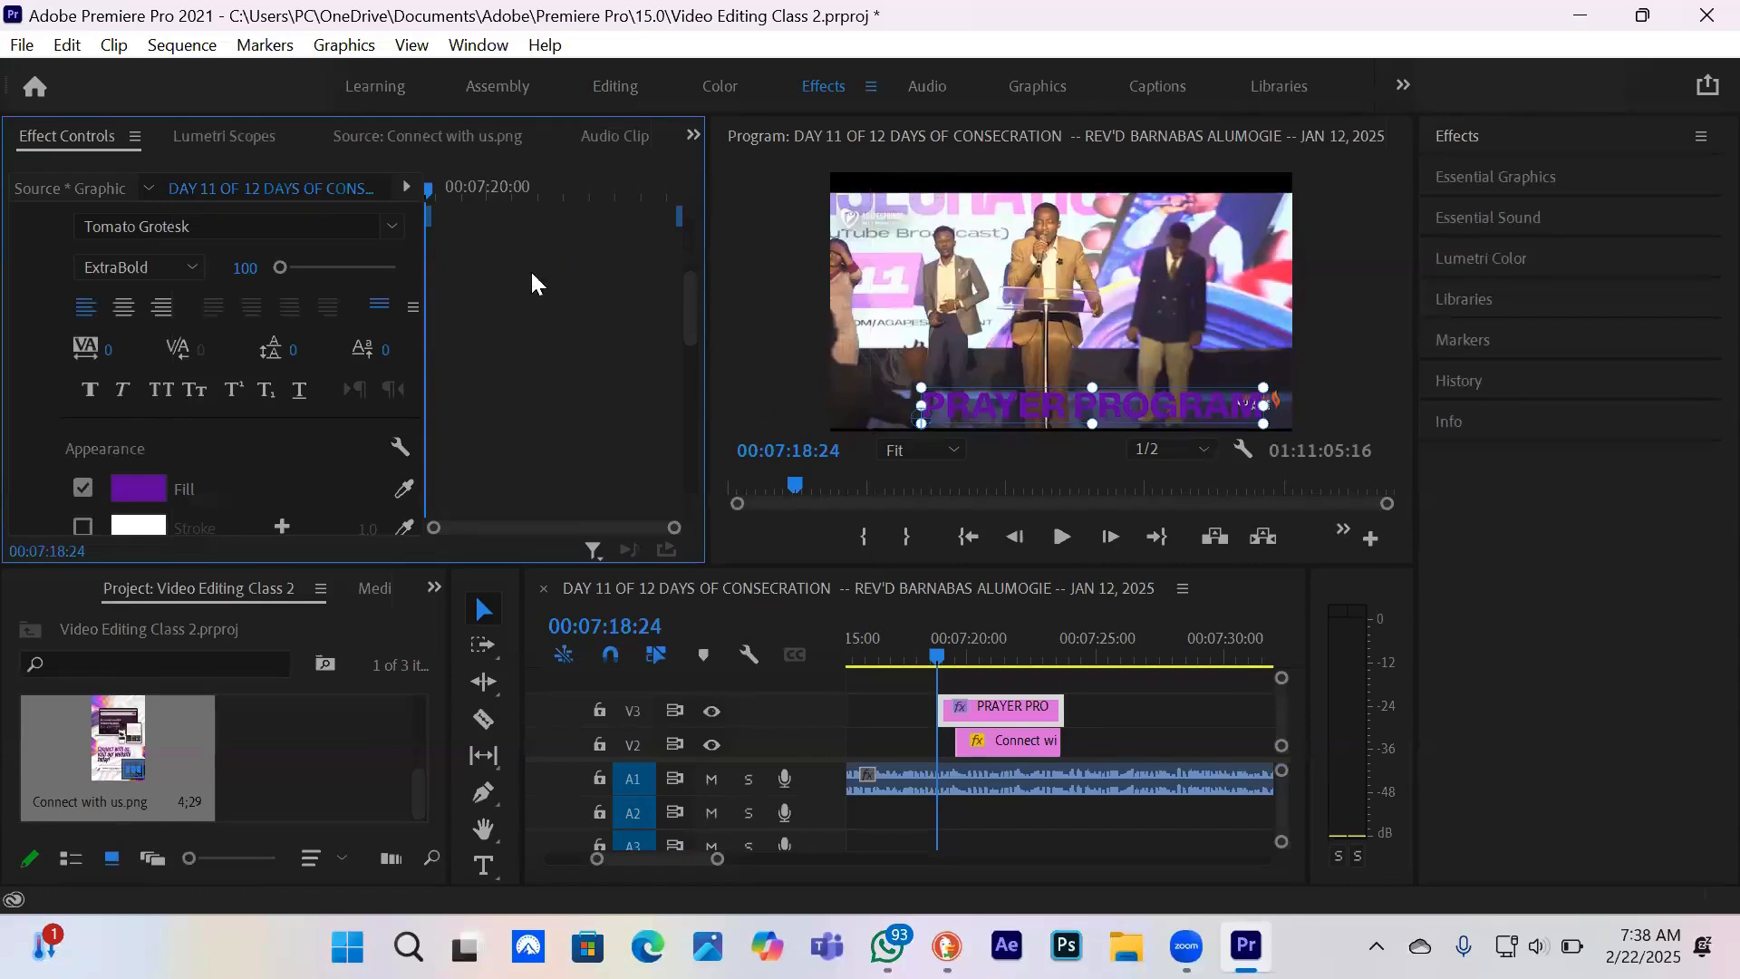
- Lighten the text's fill colour to purple A45DD7
click(138, 489)
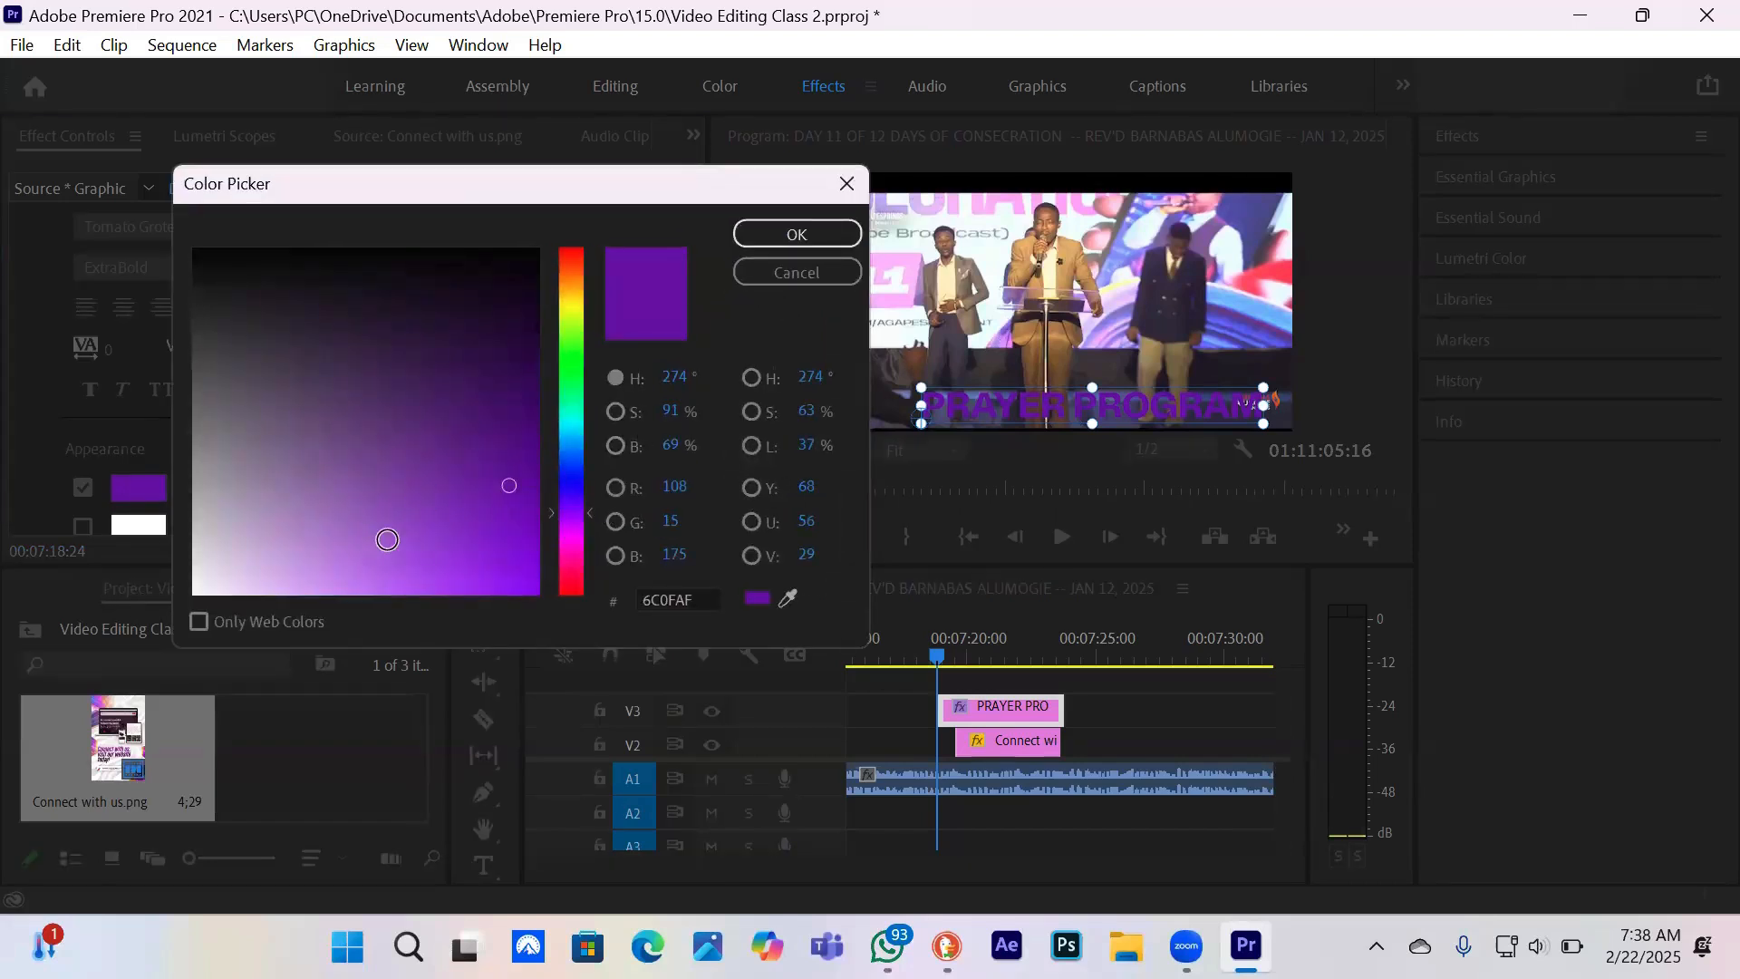
click(389, 539)
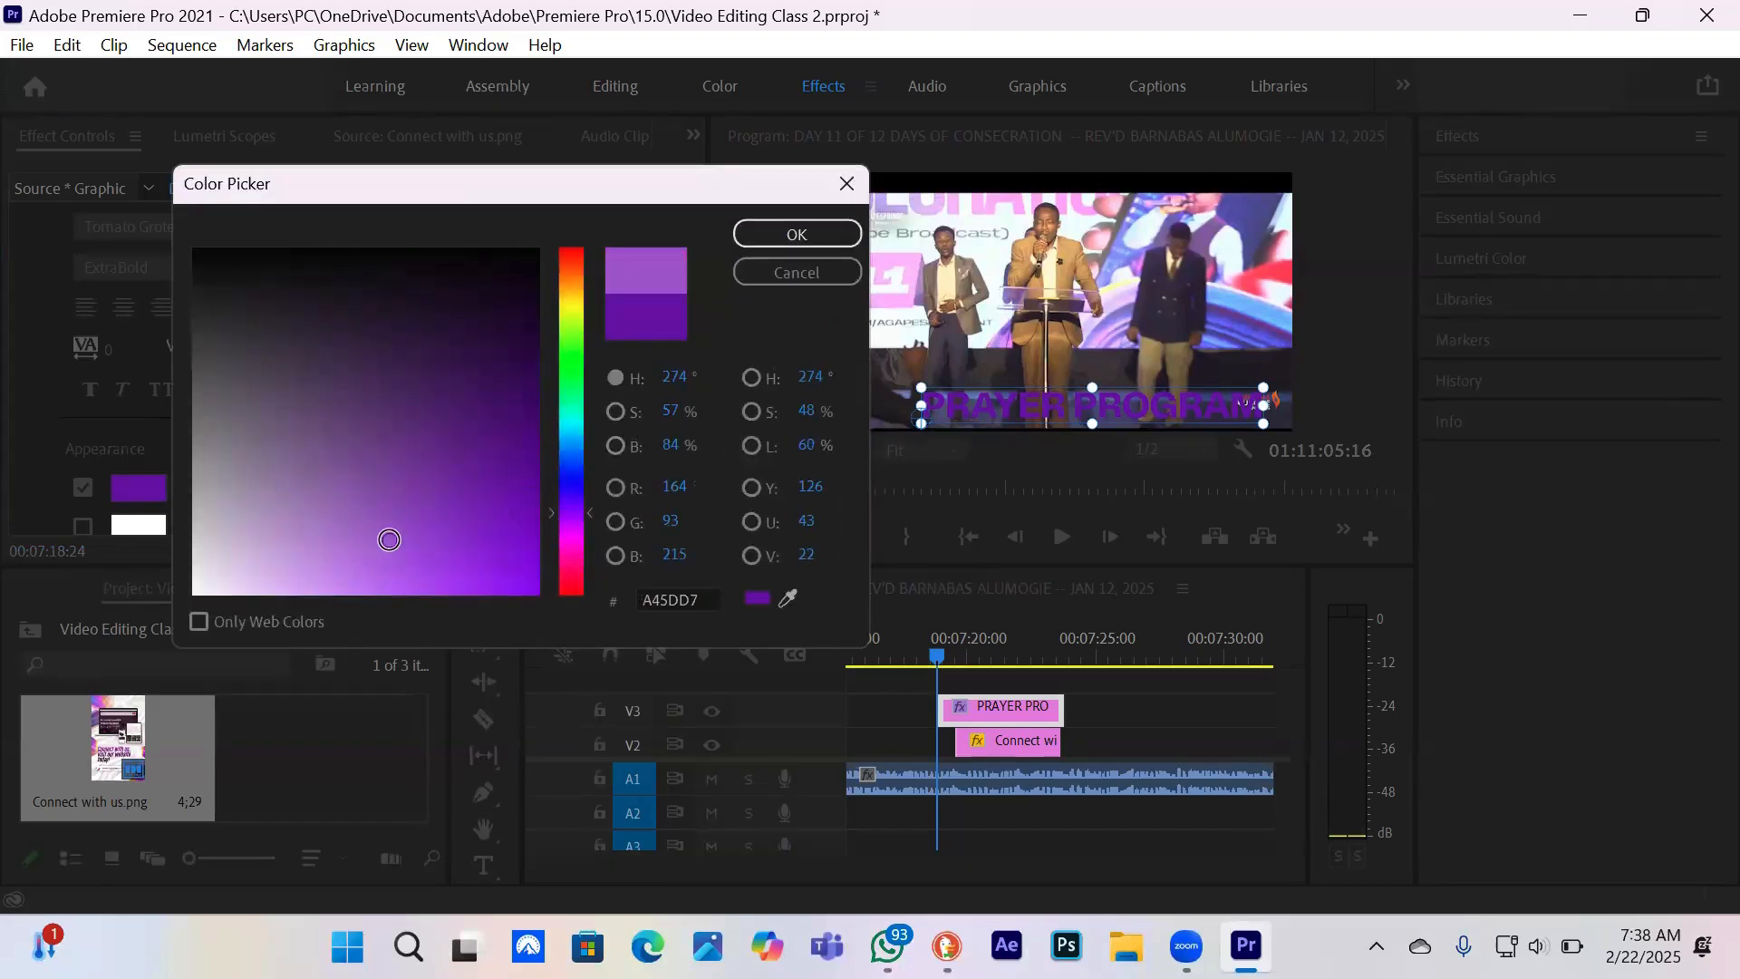
click(817, 243)
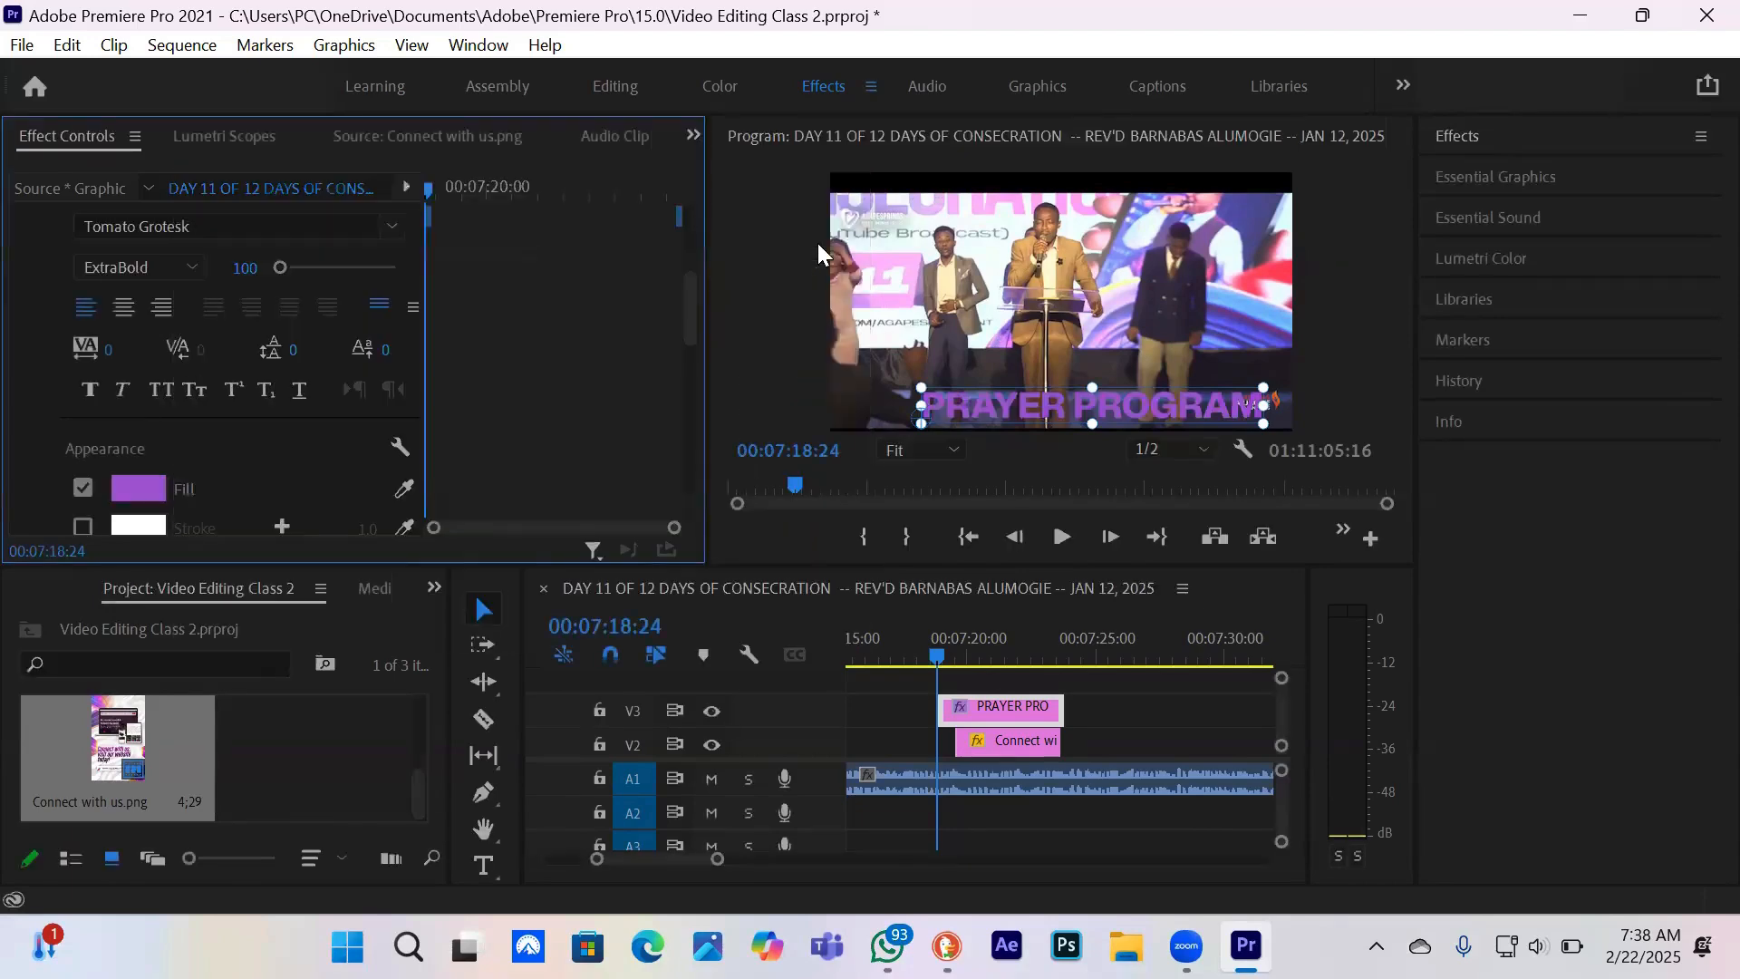
- Shift the "PRAYER PROGRAM" text slightly left in the video frame and set its fill to near-white FAF7FB
drag(1157, 406, 1141, 406)
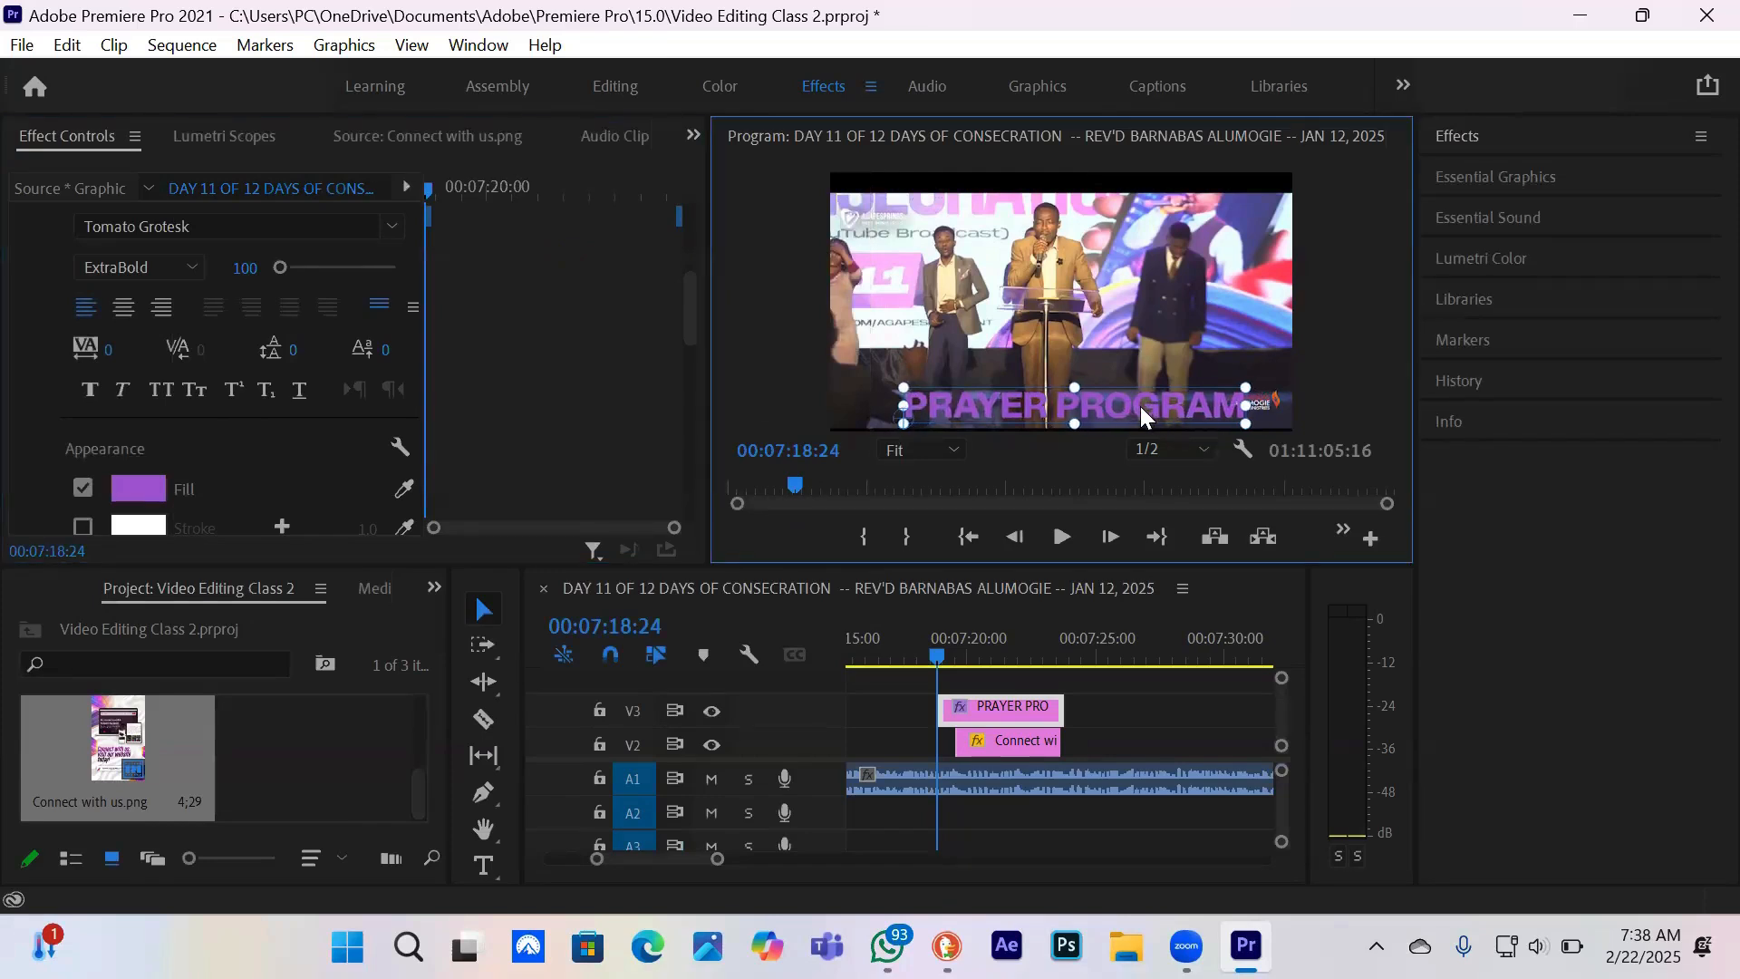
click(154, 495)
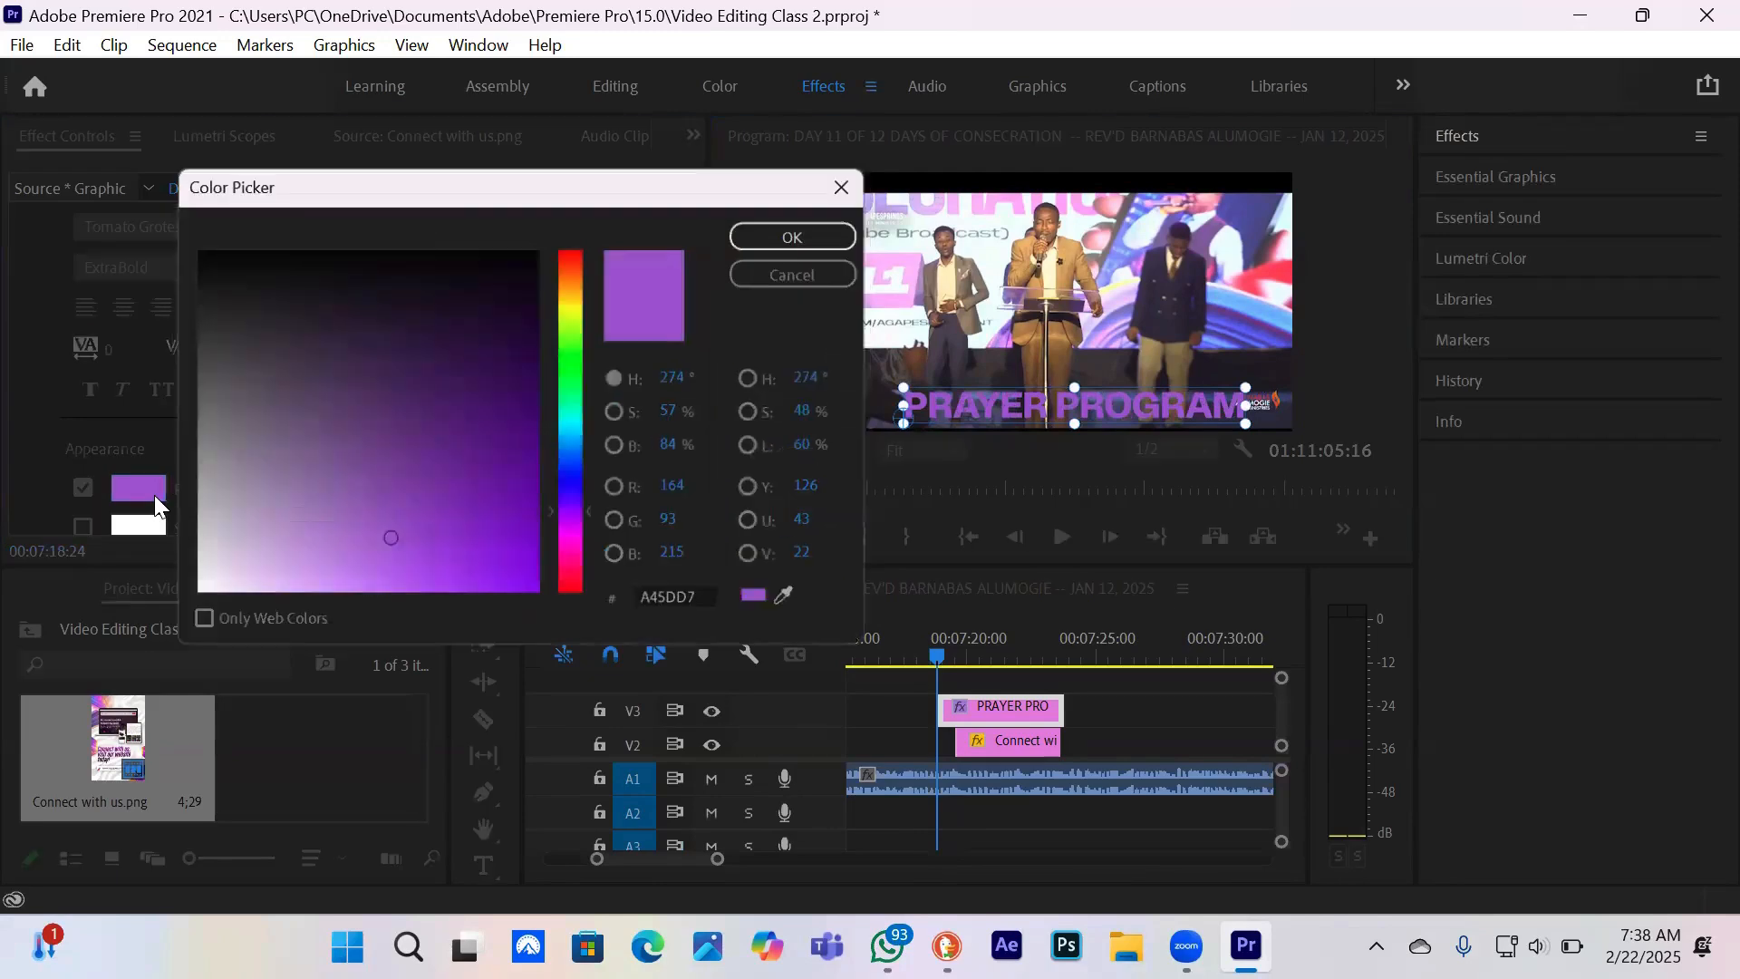
click(199, 589)
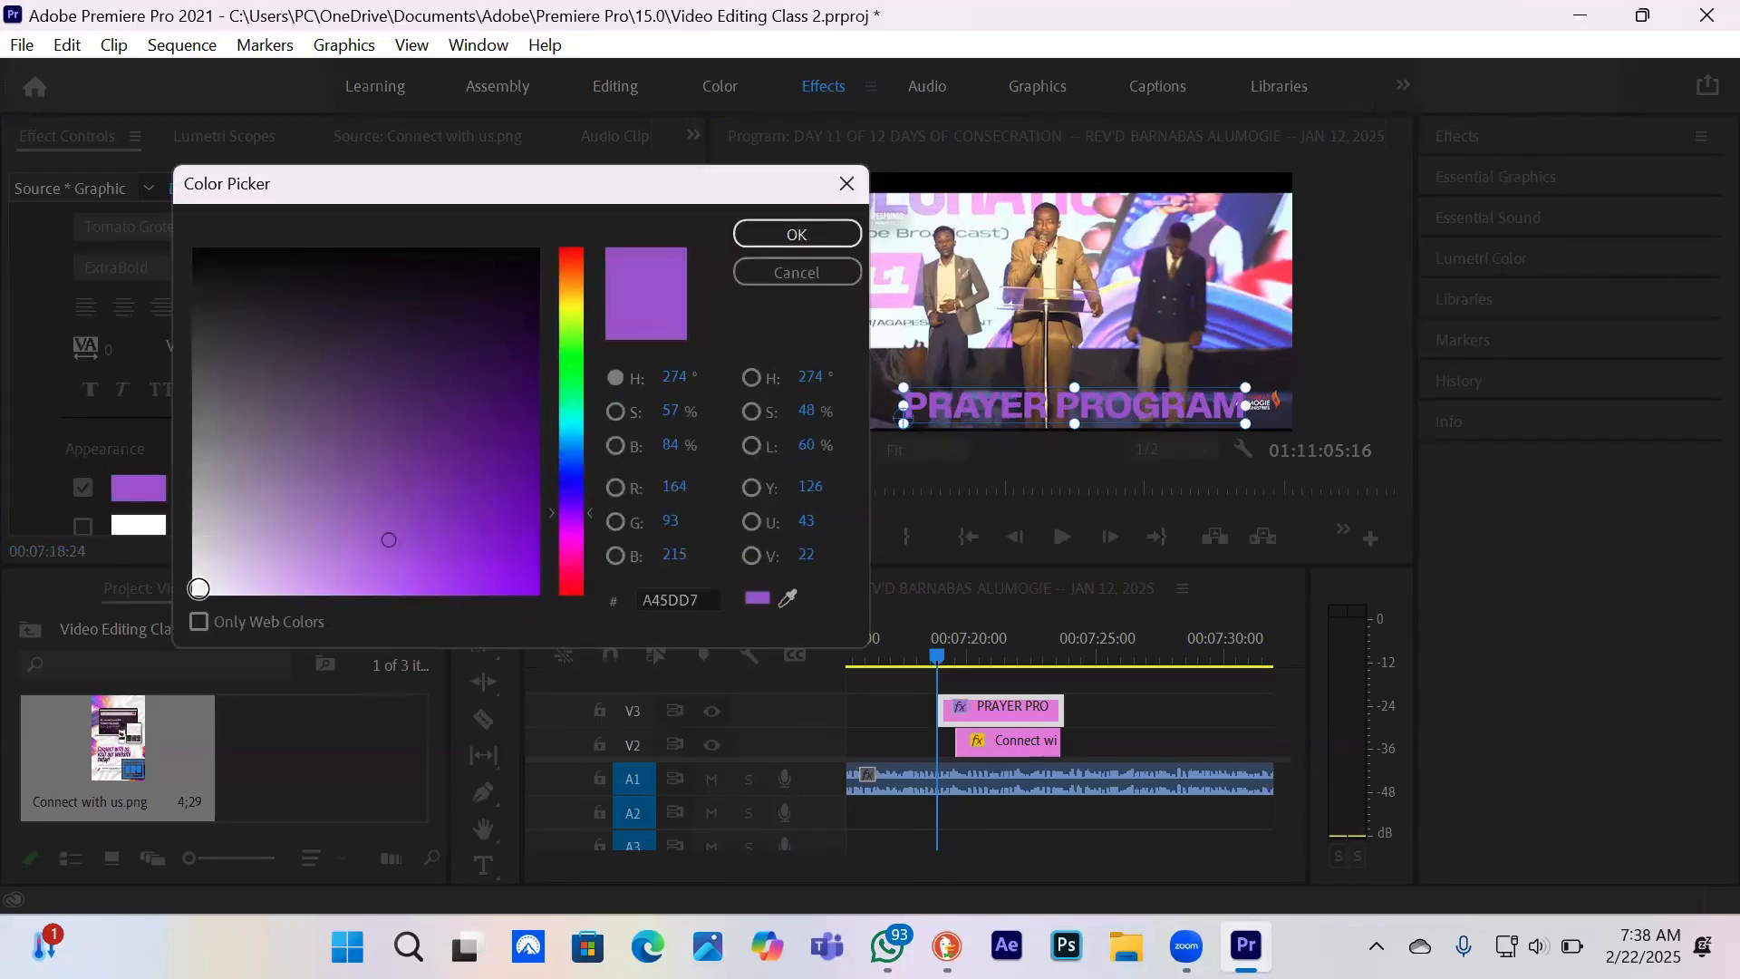
drag(198, 588, 197, 591)
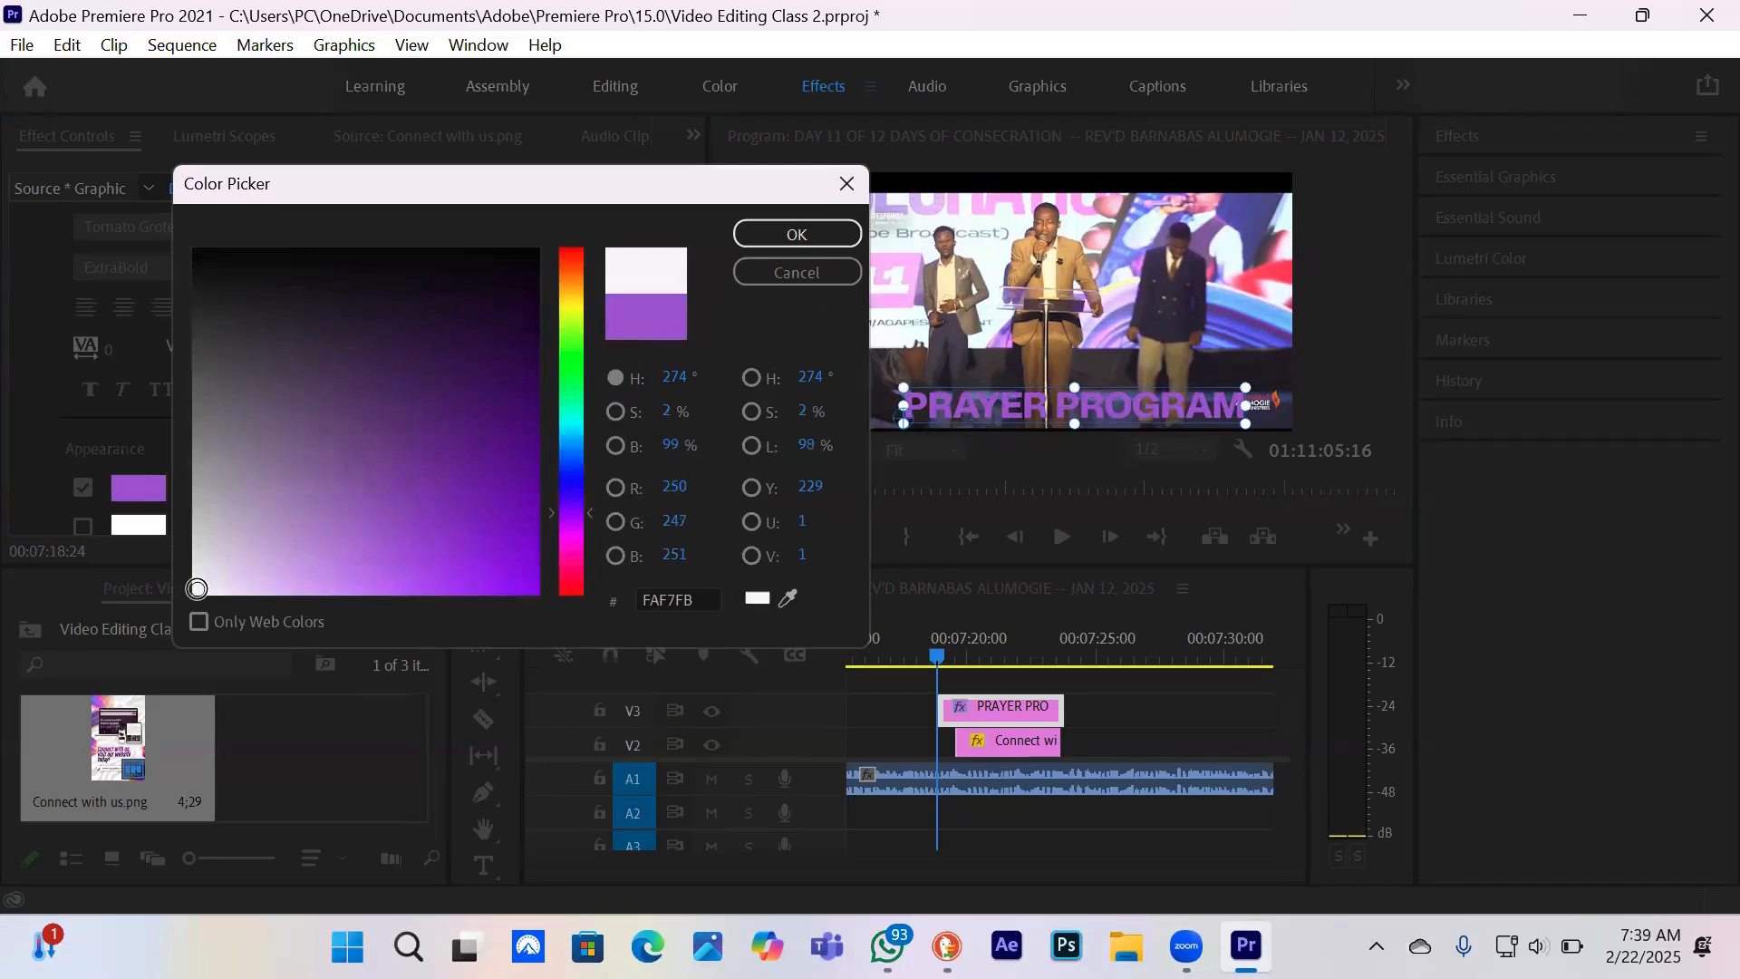
click(796, 229)
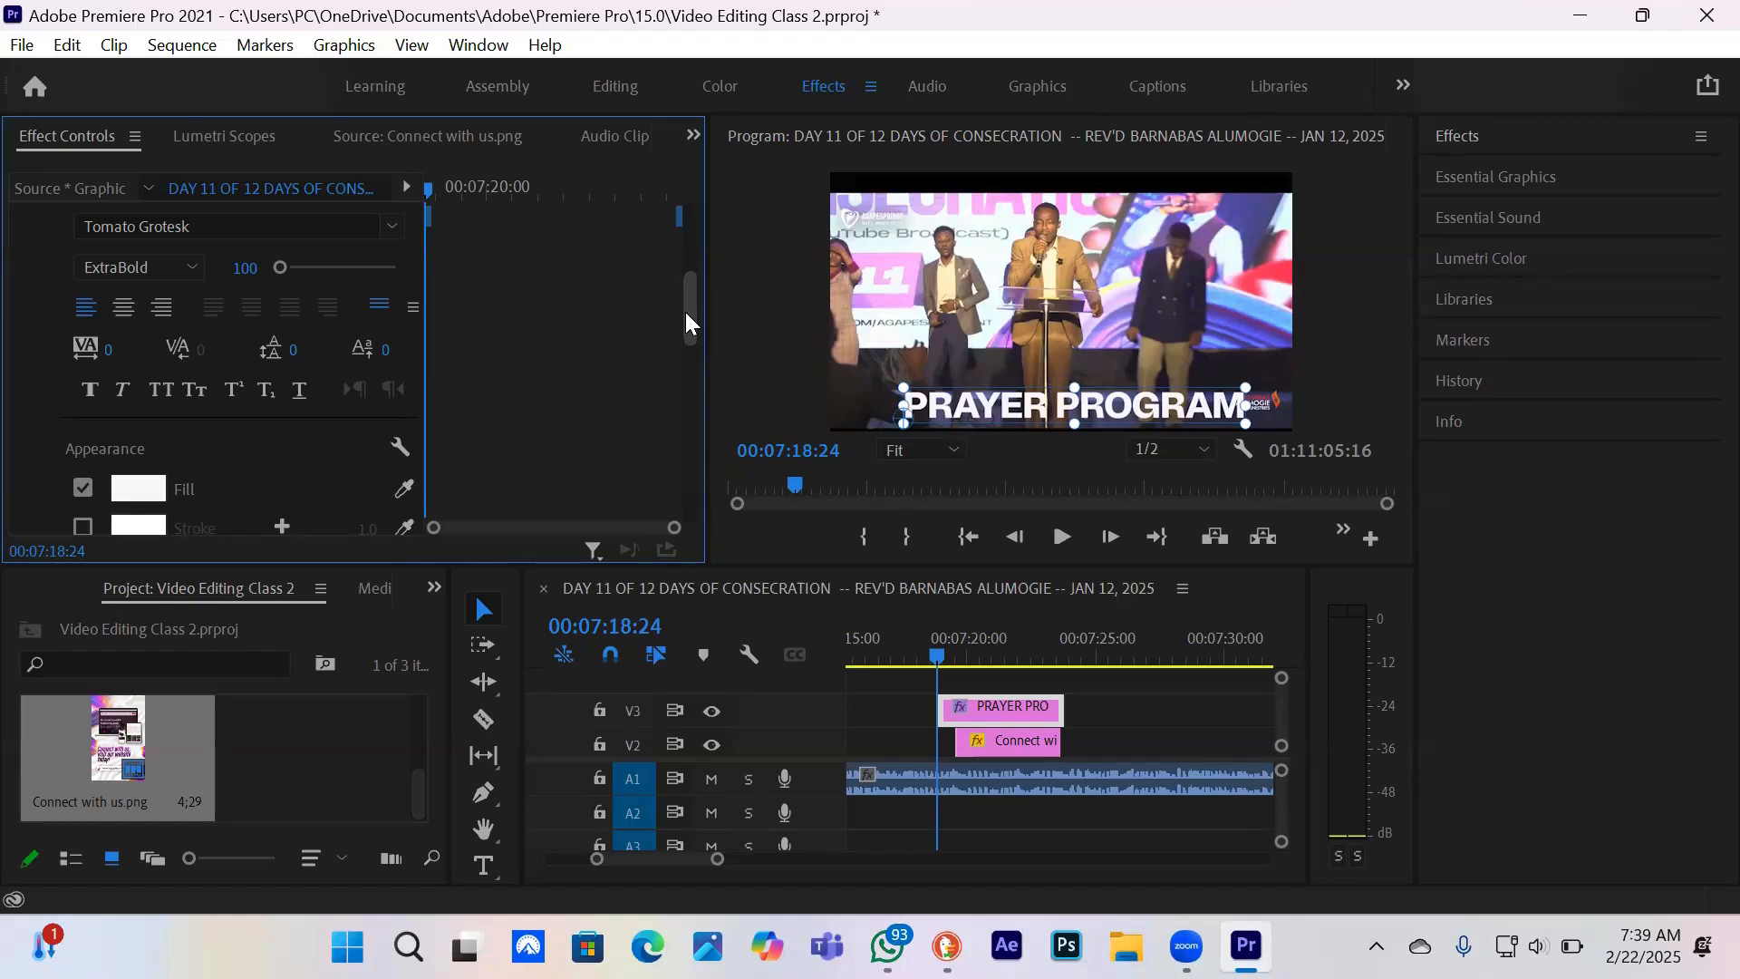
- Enable a stroke on the "PRAYER PROGRAM" text and set its colour to red BD1010
mouse_move(686, 312)
mouse_down()
mouse_move(691, 384)
mouse_move(694, 363)
mouse_up()
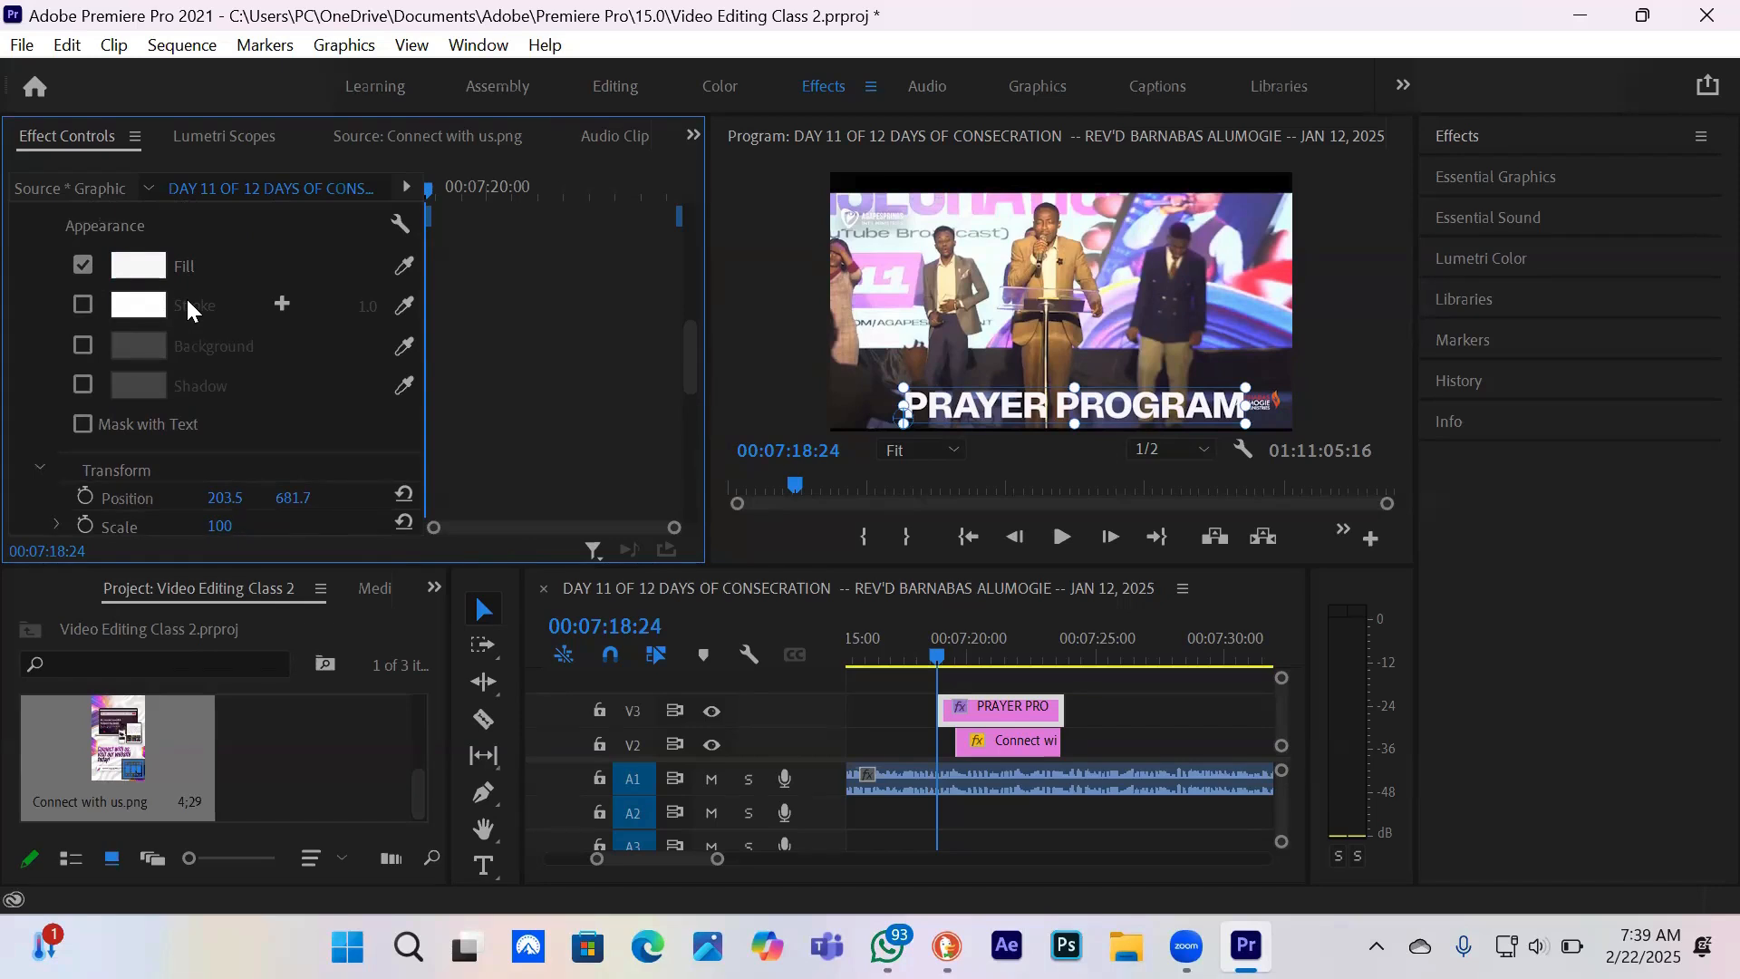
click(83, 304)
click(142, 304)
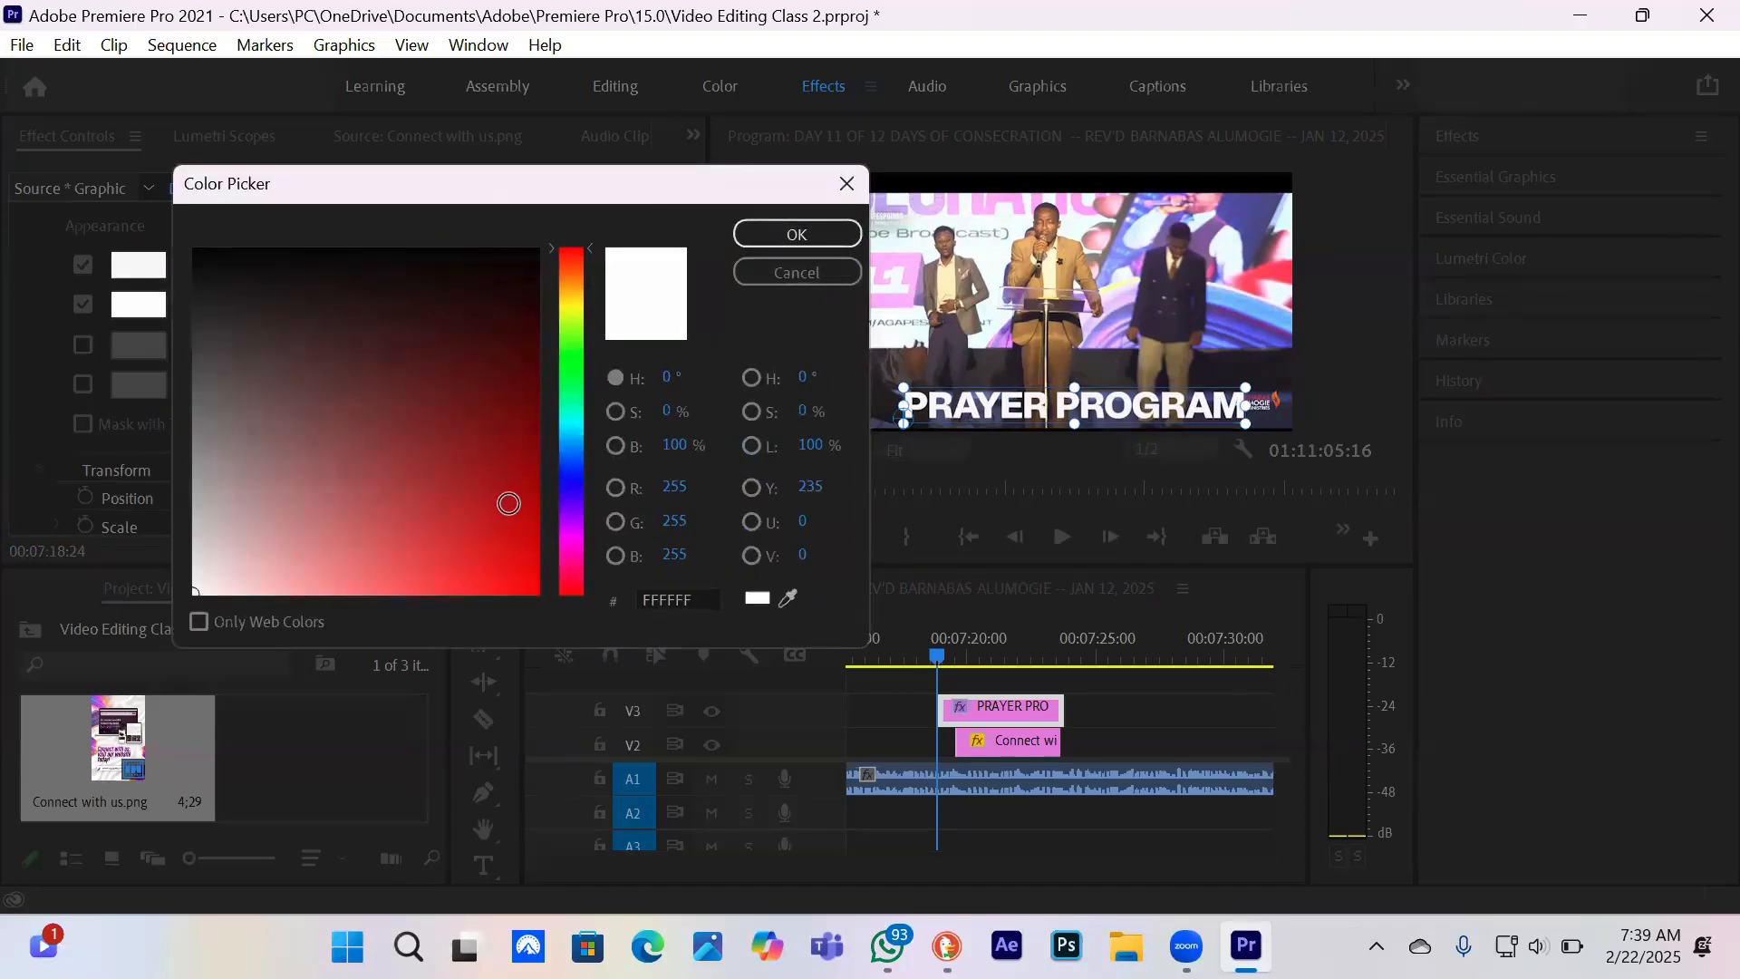
click(509, 504)
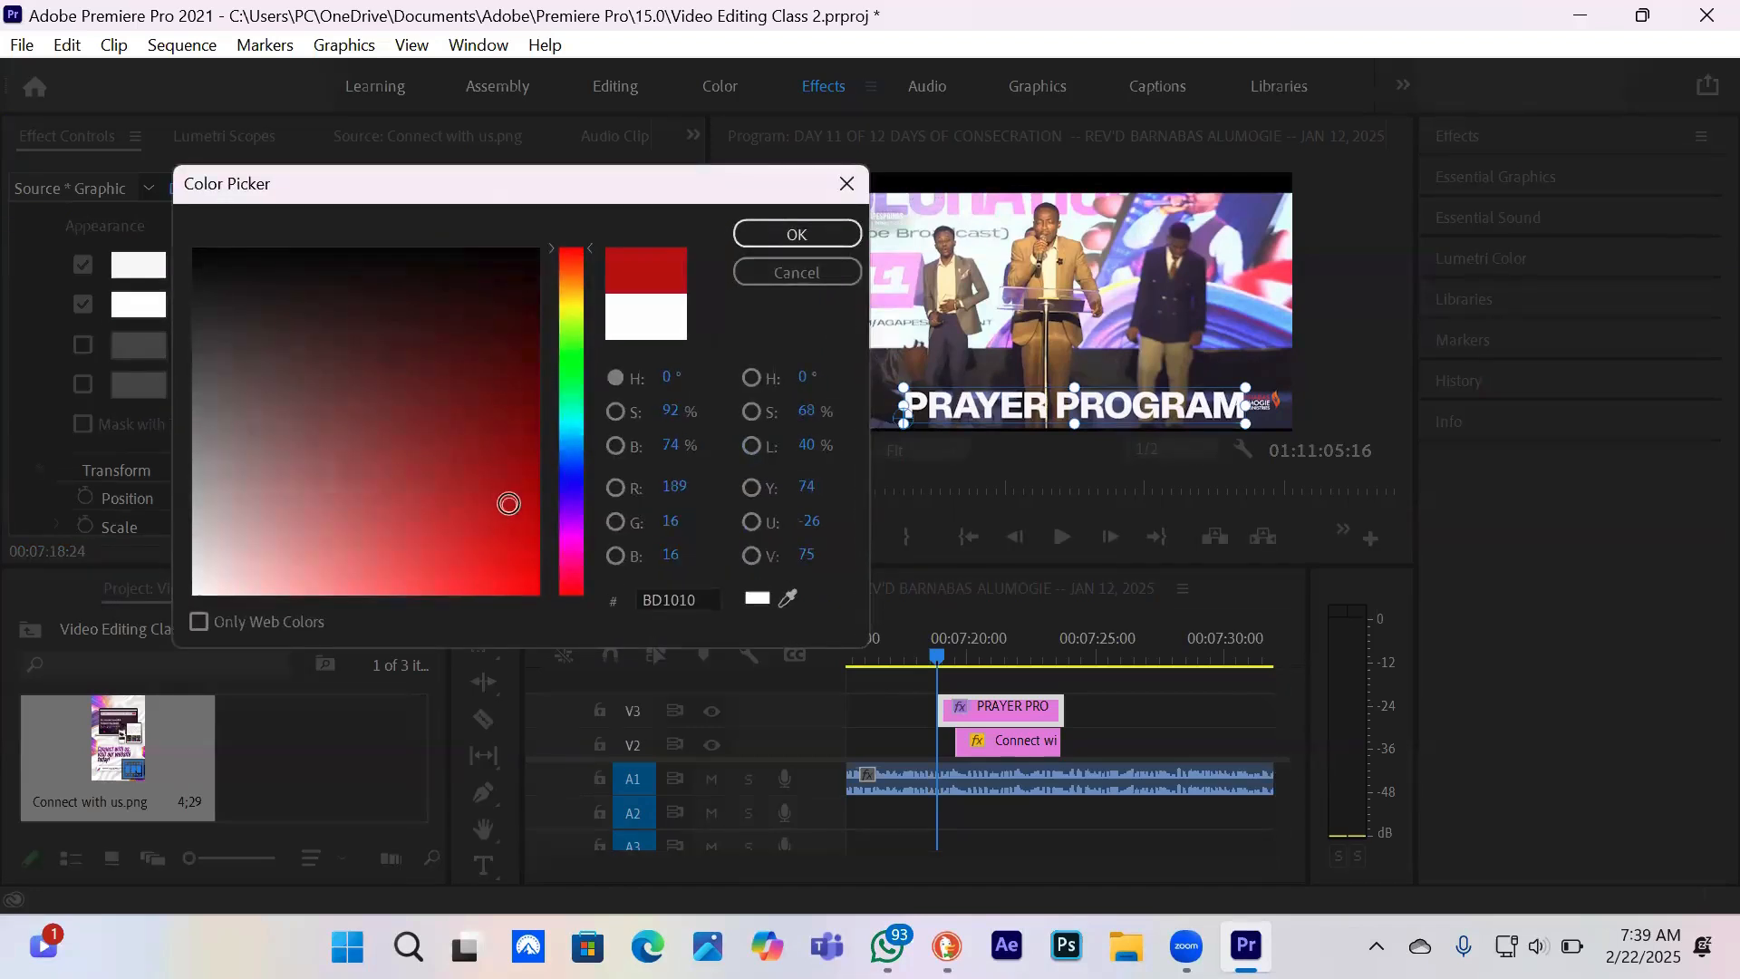
click(830, 235)
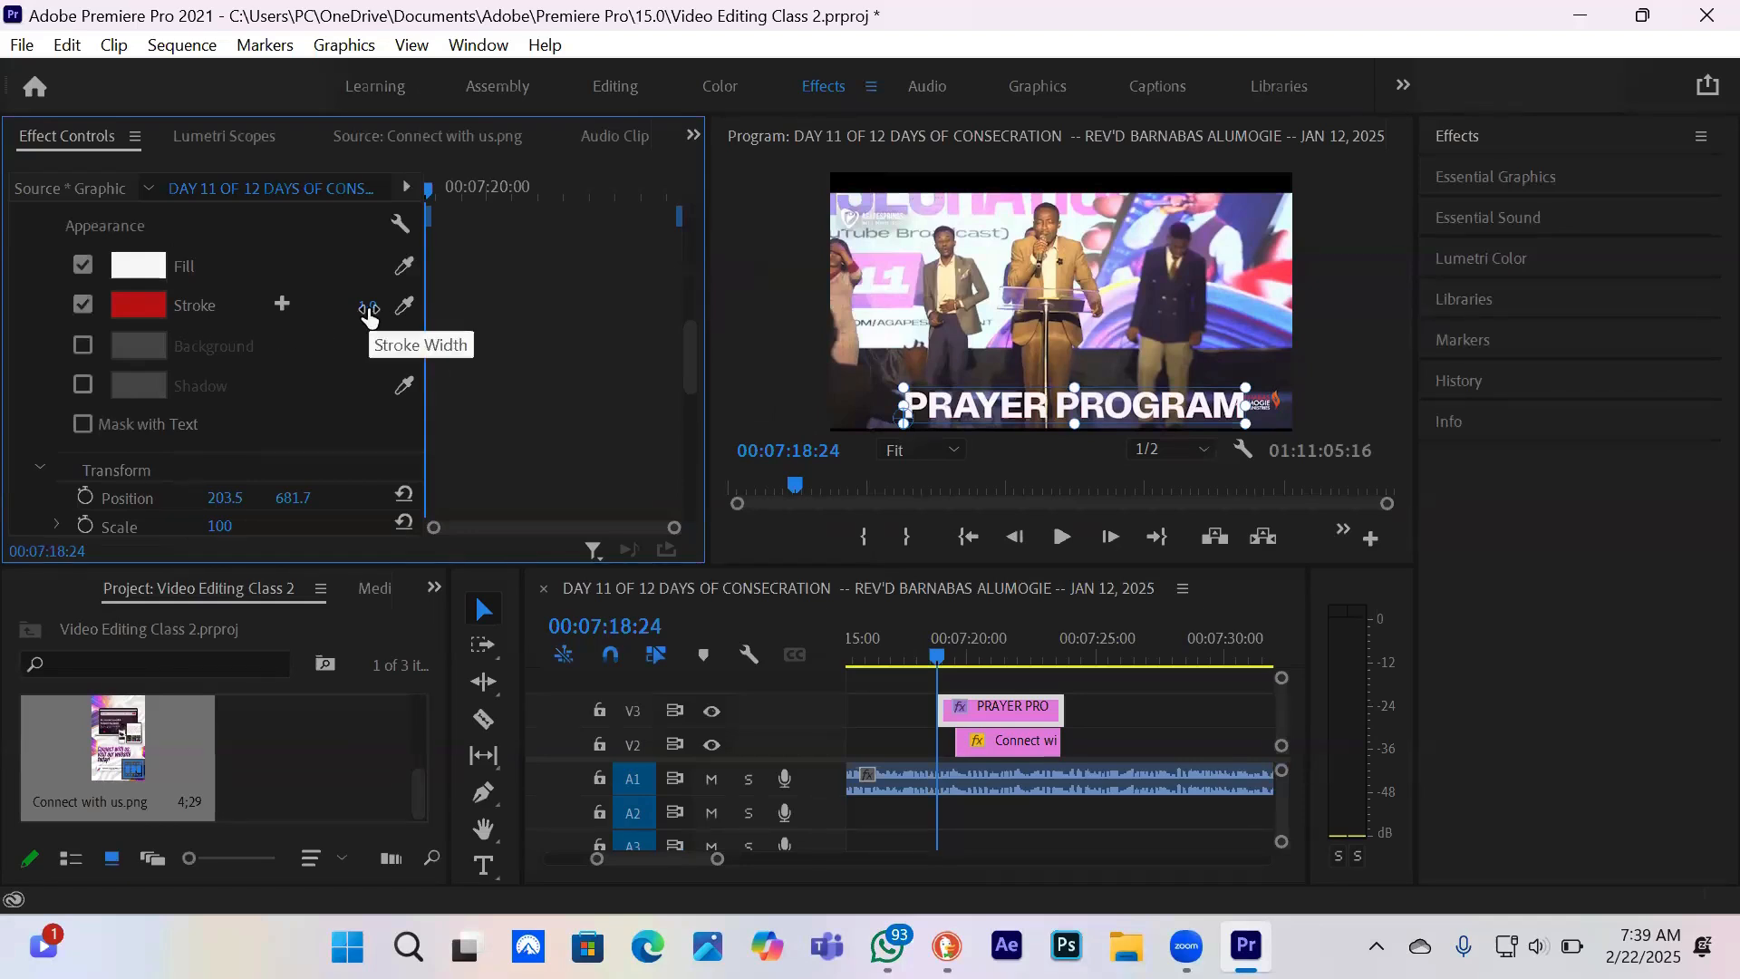
- Set the title's stroke width to 16 and enable a near-black 040404 background behind the text
drag(369, 310, 391, 310)
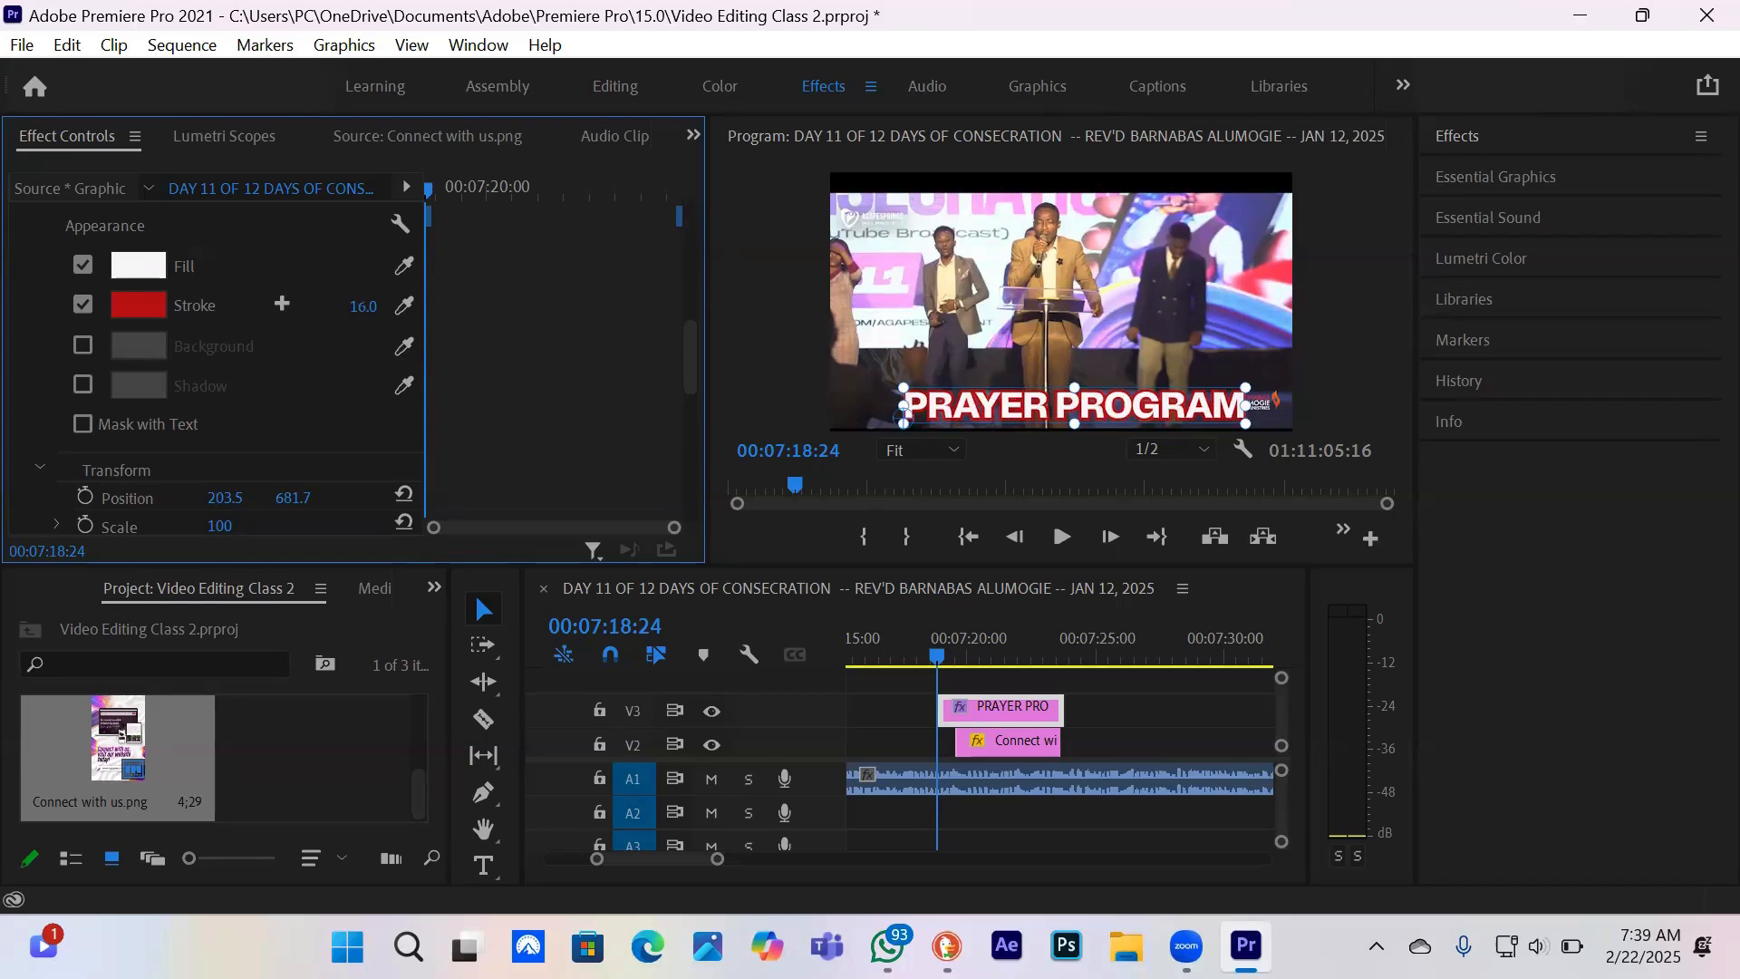
click(82, 345)
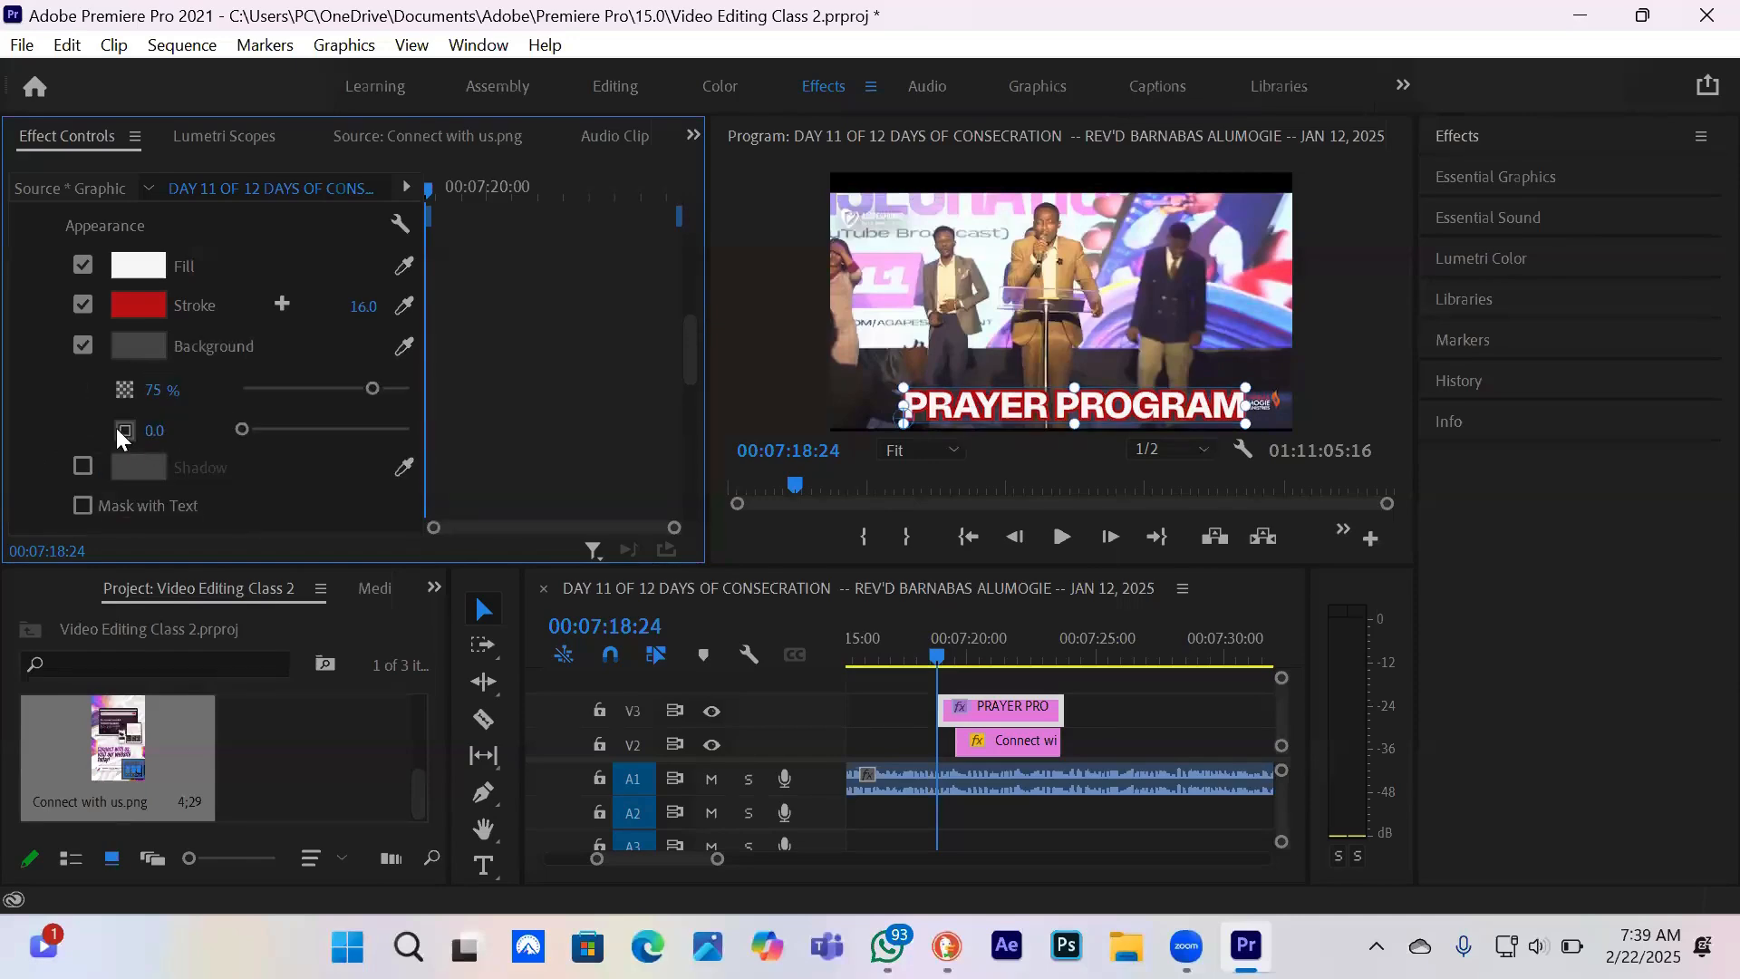
click(157, 346)
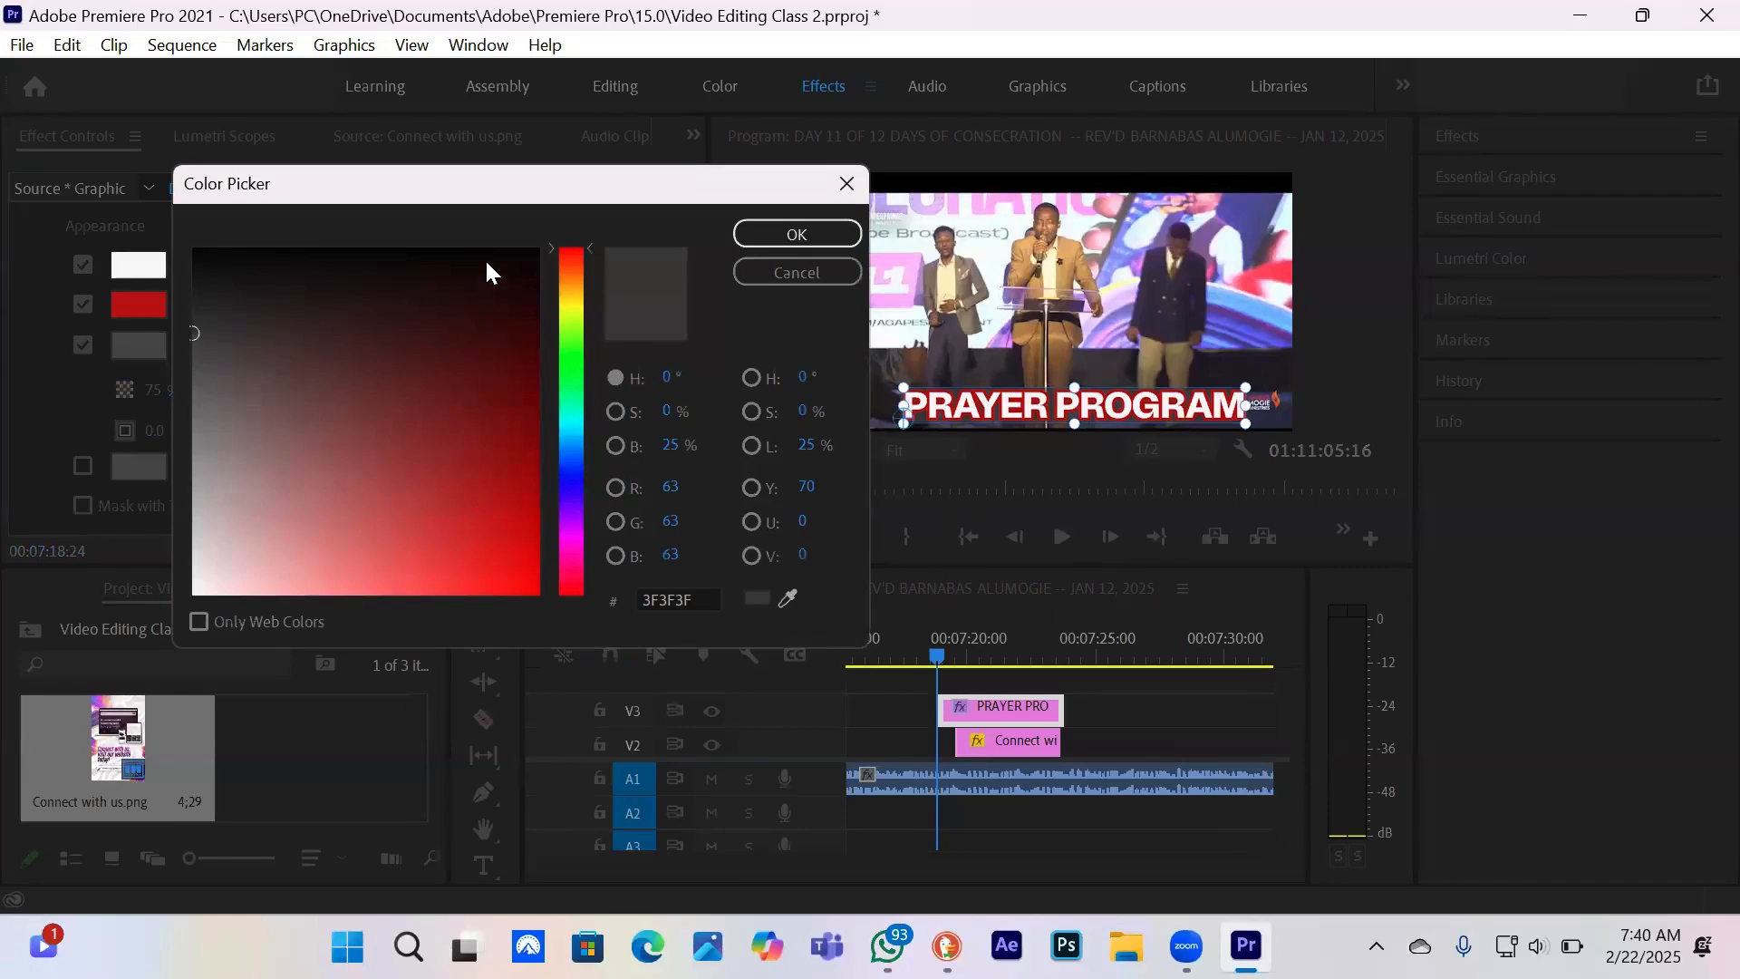
click(203, 255)
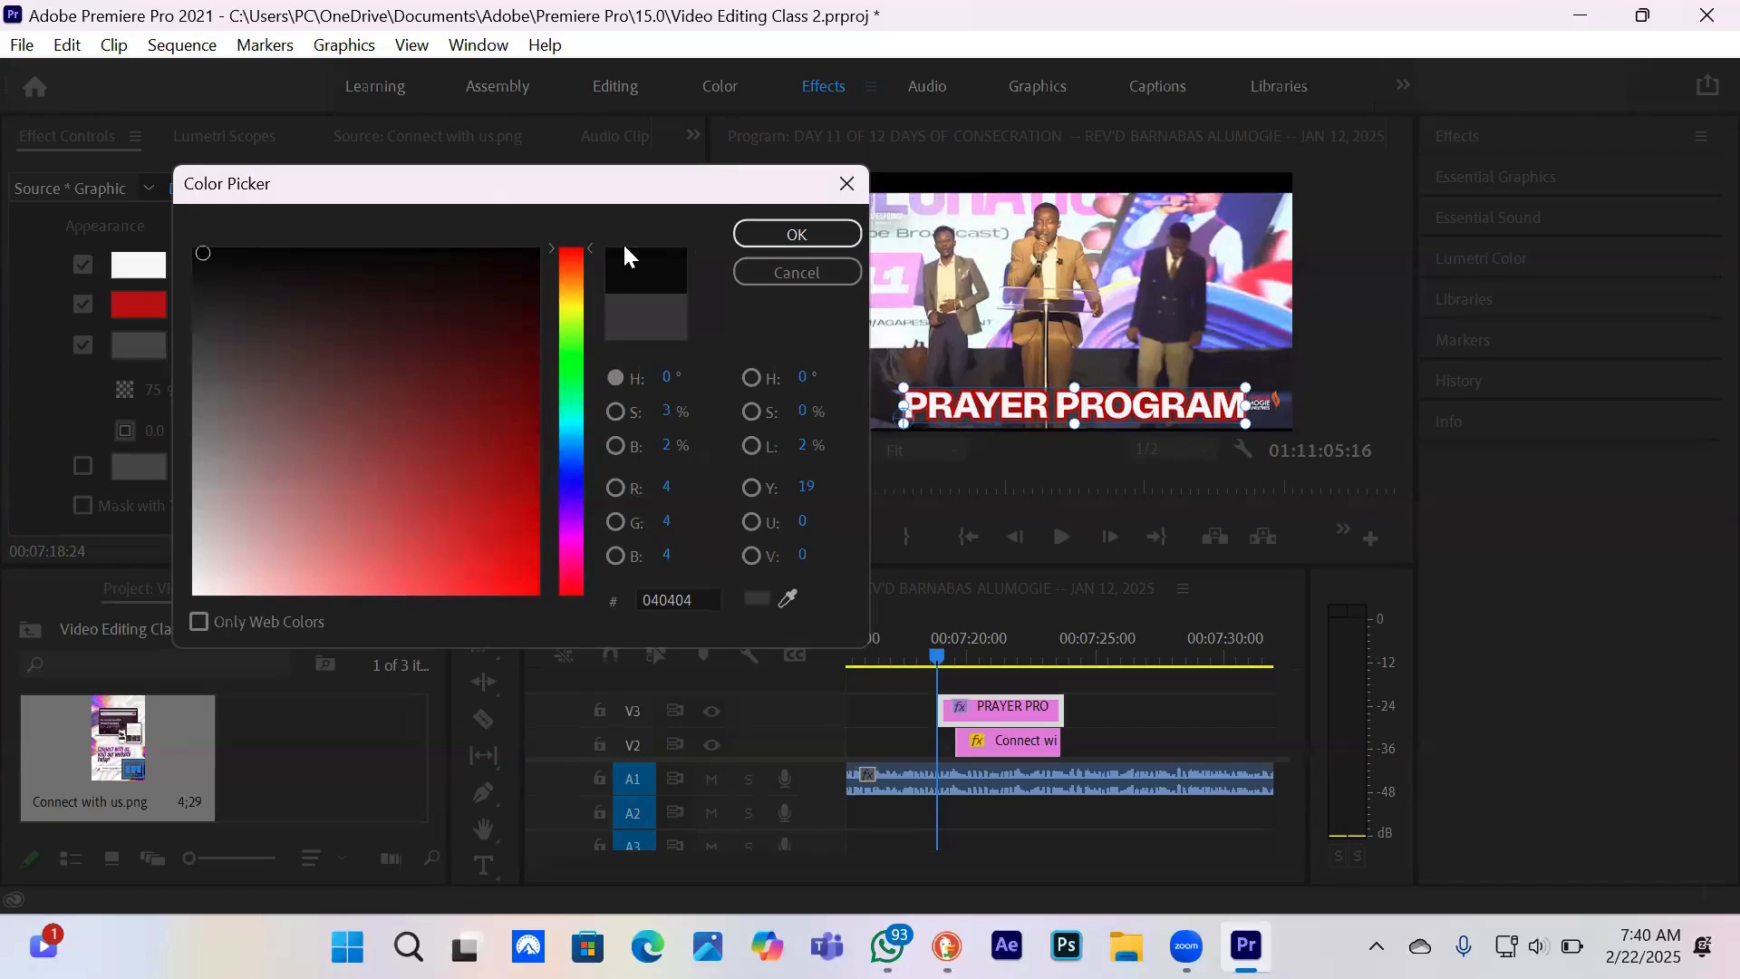
click(794, 236)
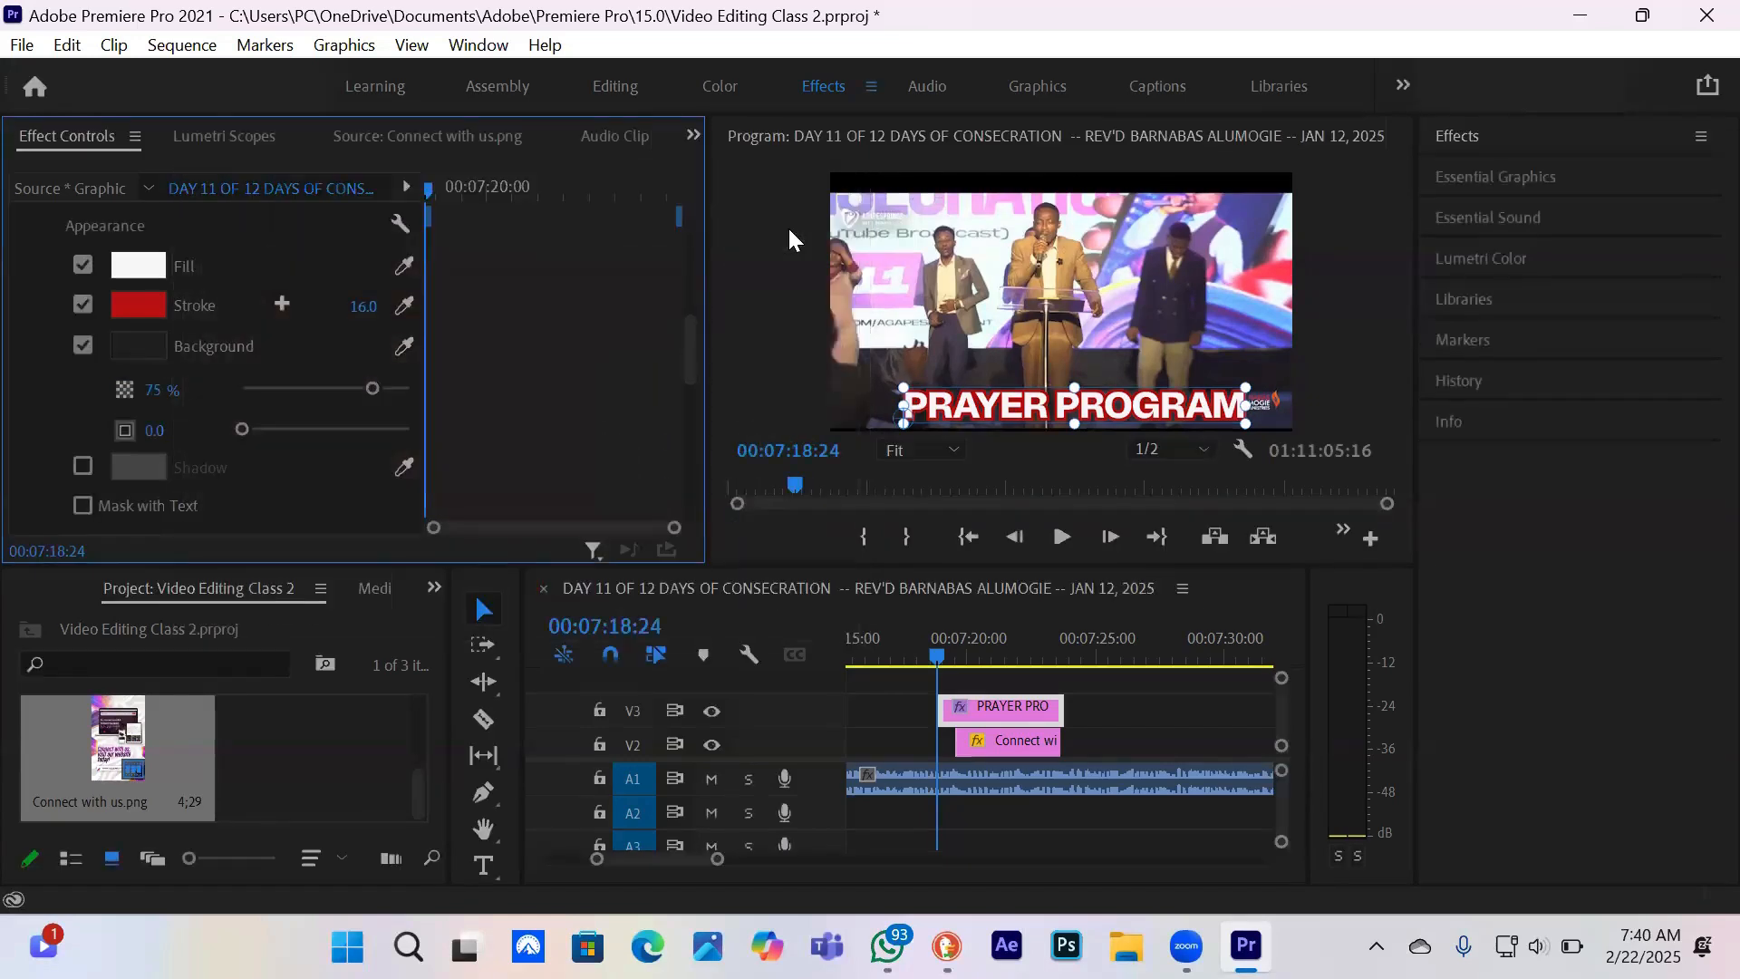
- Raise the text background's opacity to 100% and its size to 29.8, and turn the background off
drag(372, 388, 462, 388)
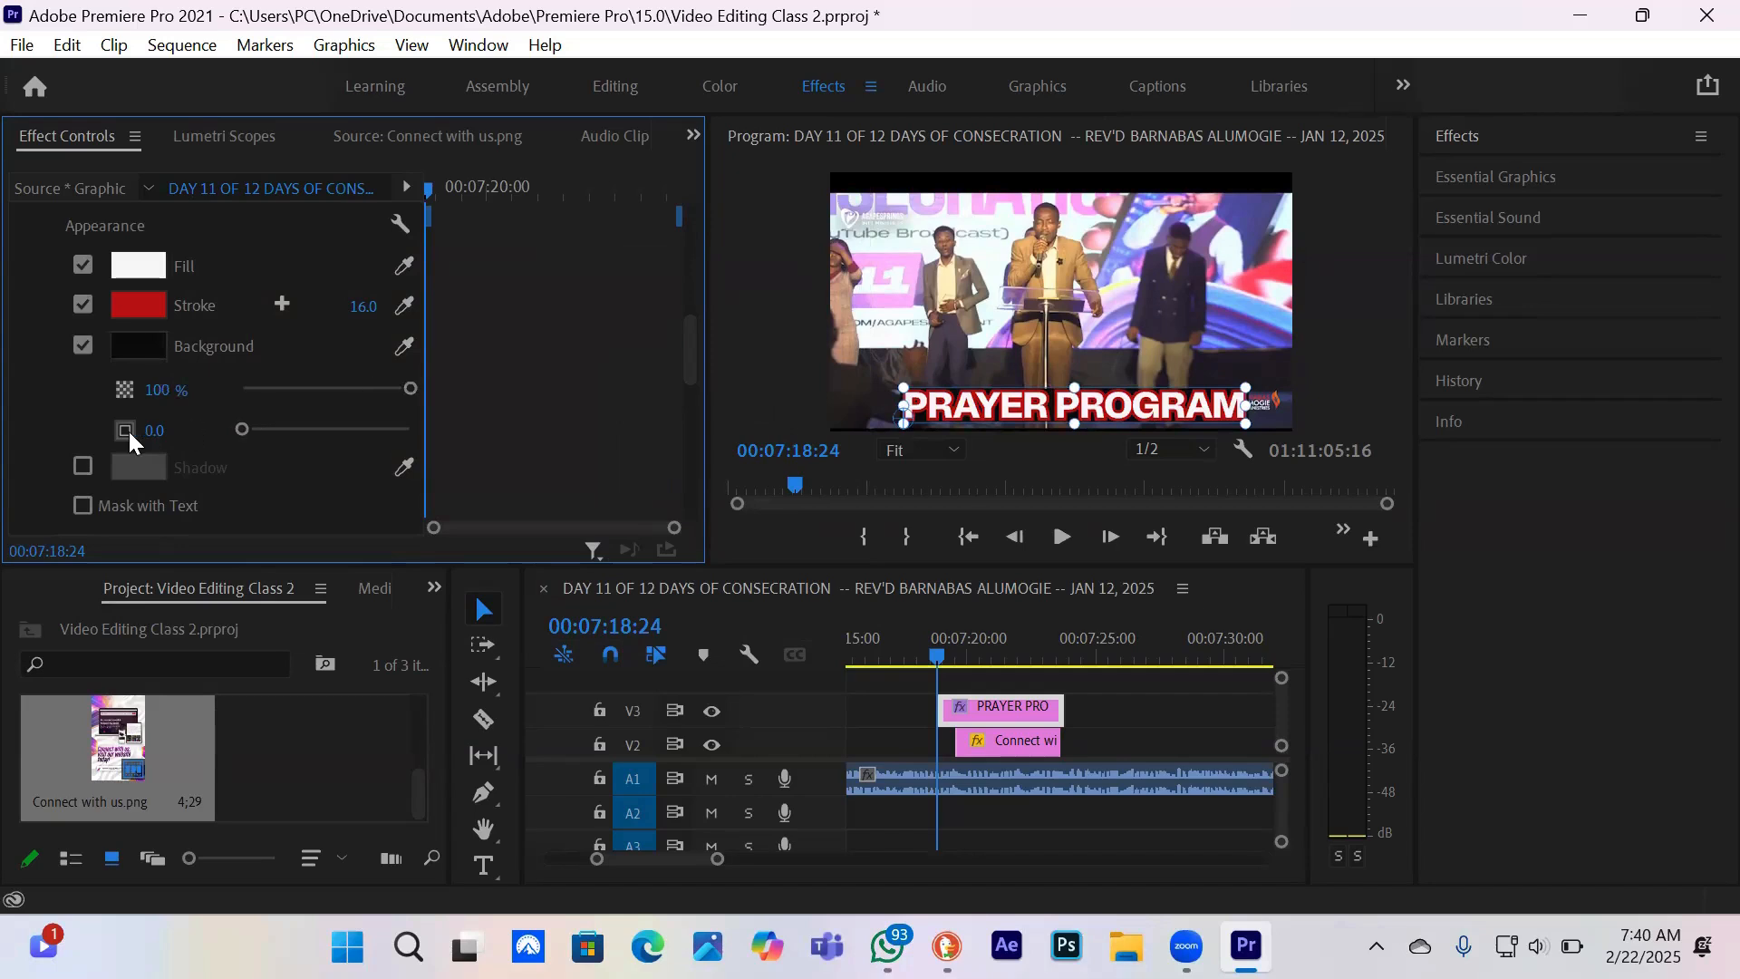
drag(243, 431, 290, 434)
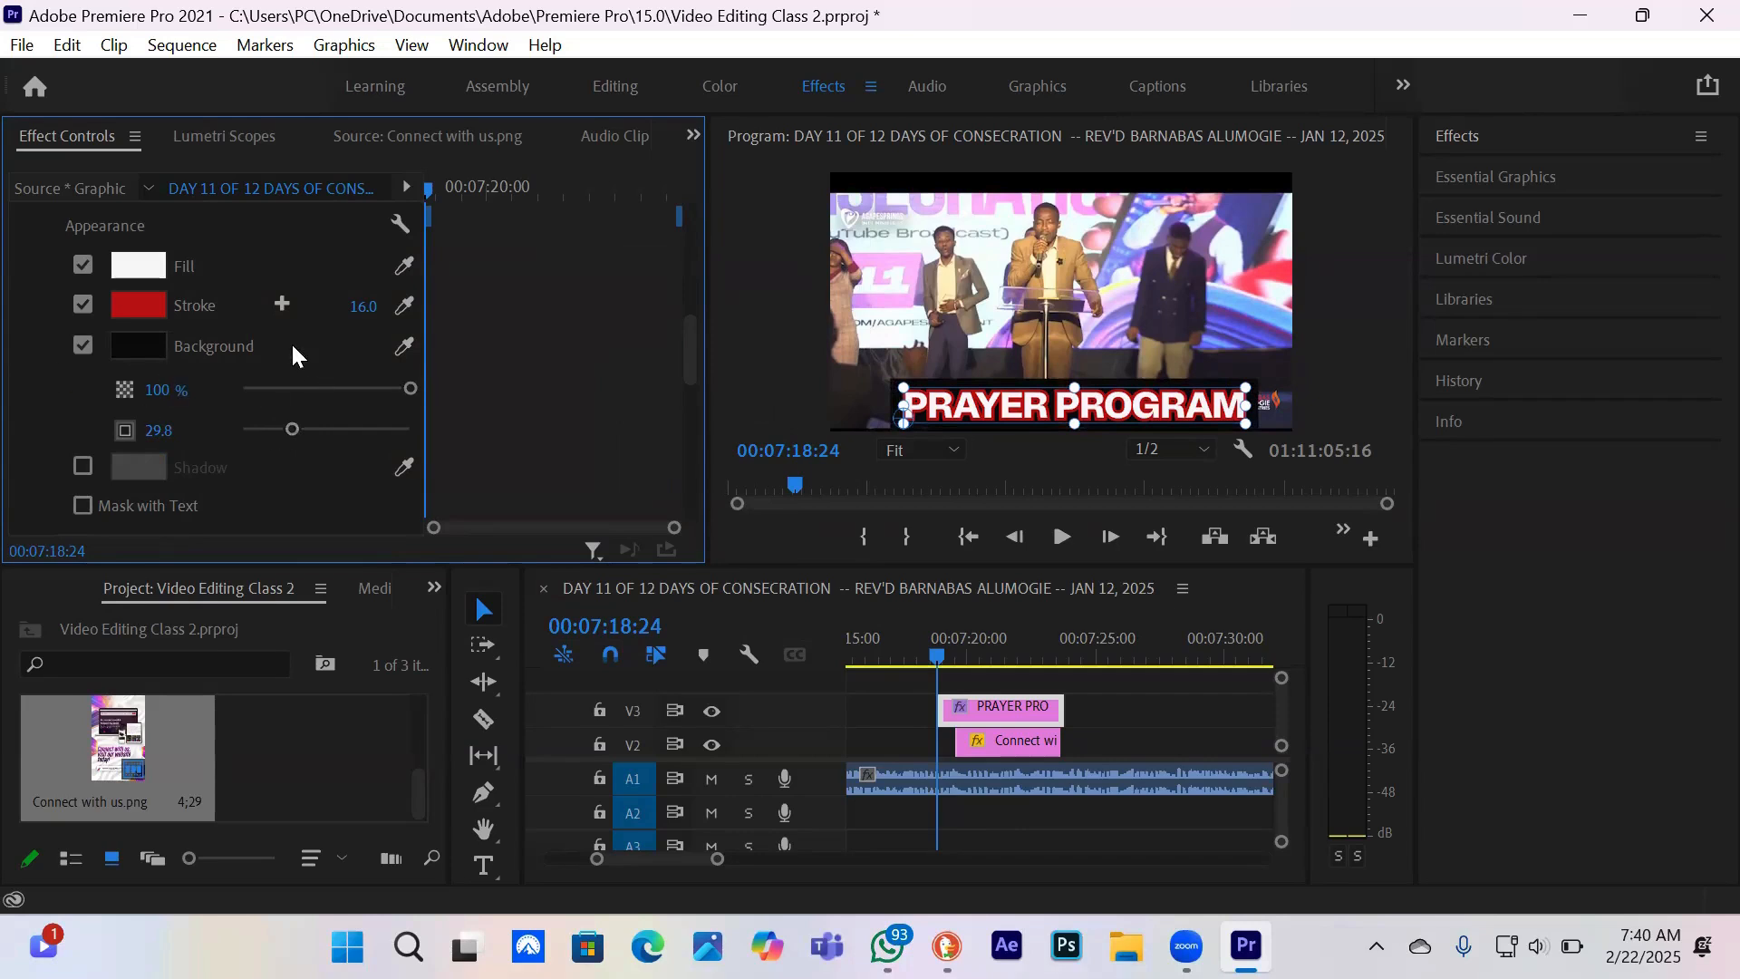
click(81, 344)
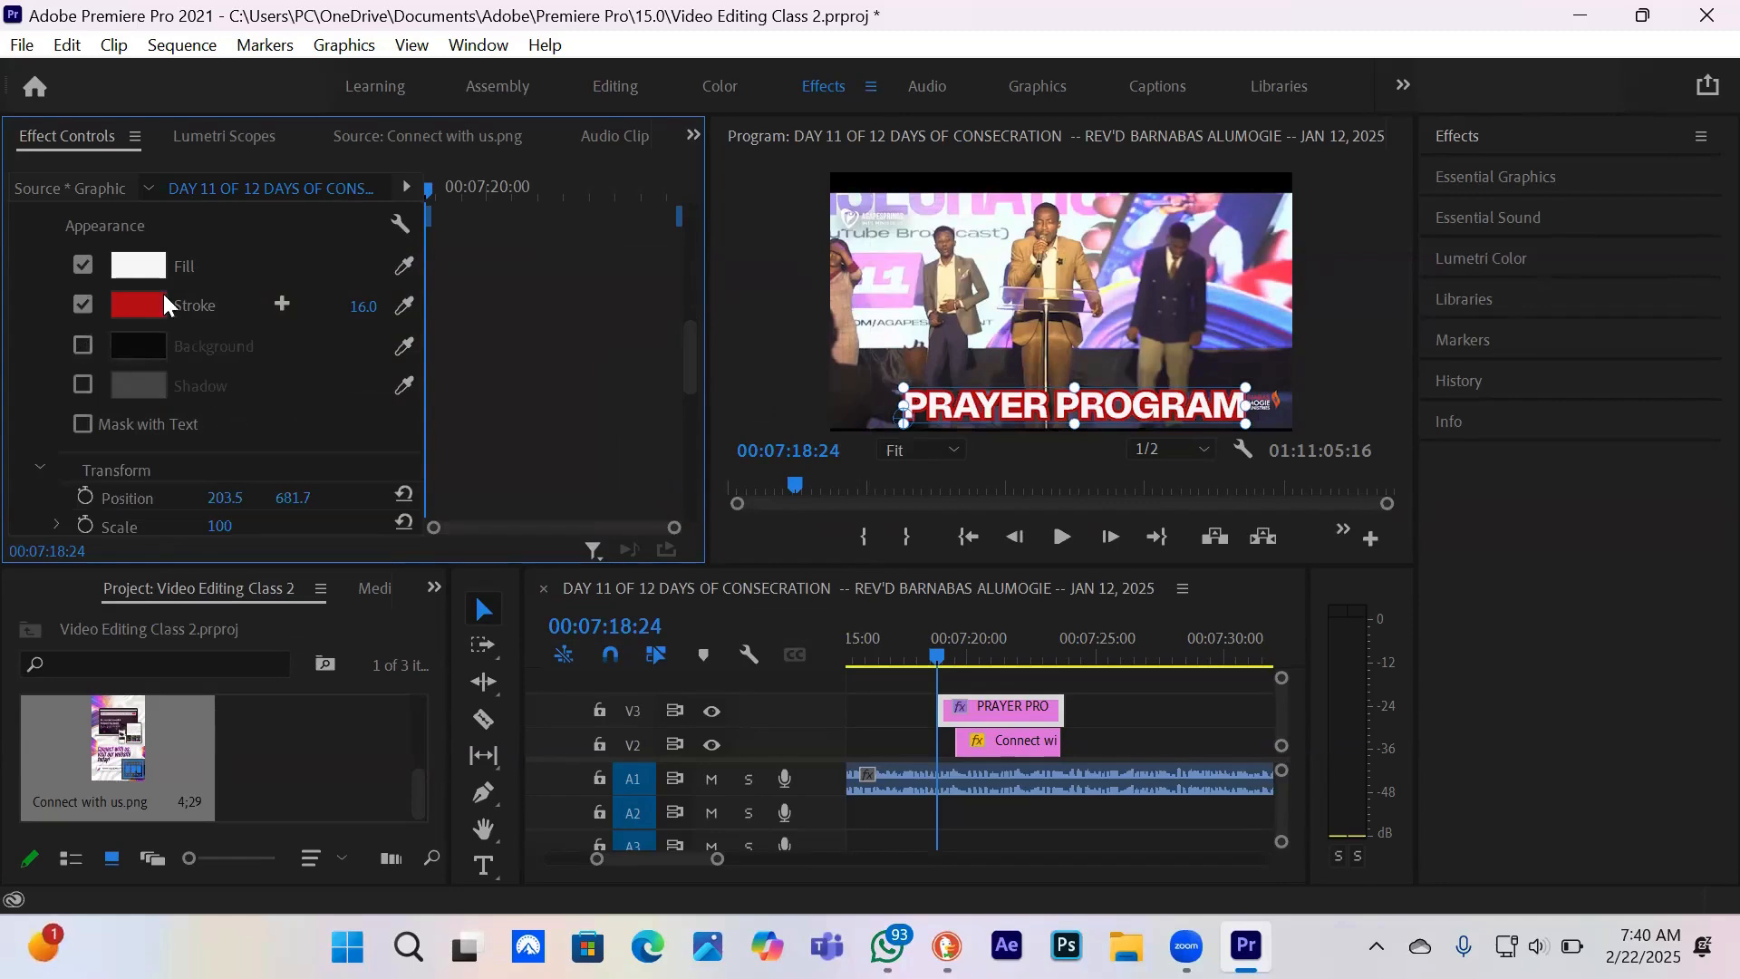
- Enable a shadow on the "PRAYER PROGRAM" text with colour 121111, opacity 100% and distance 16.1
click(82, 384)
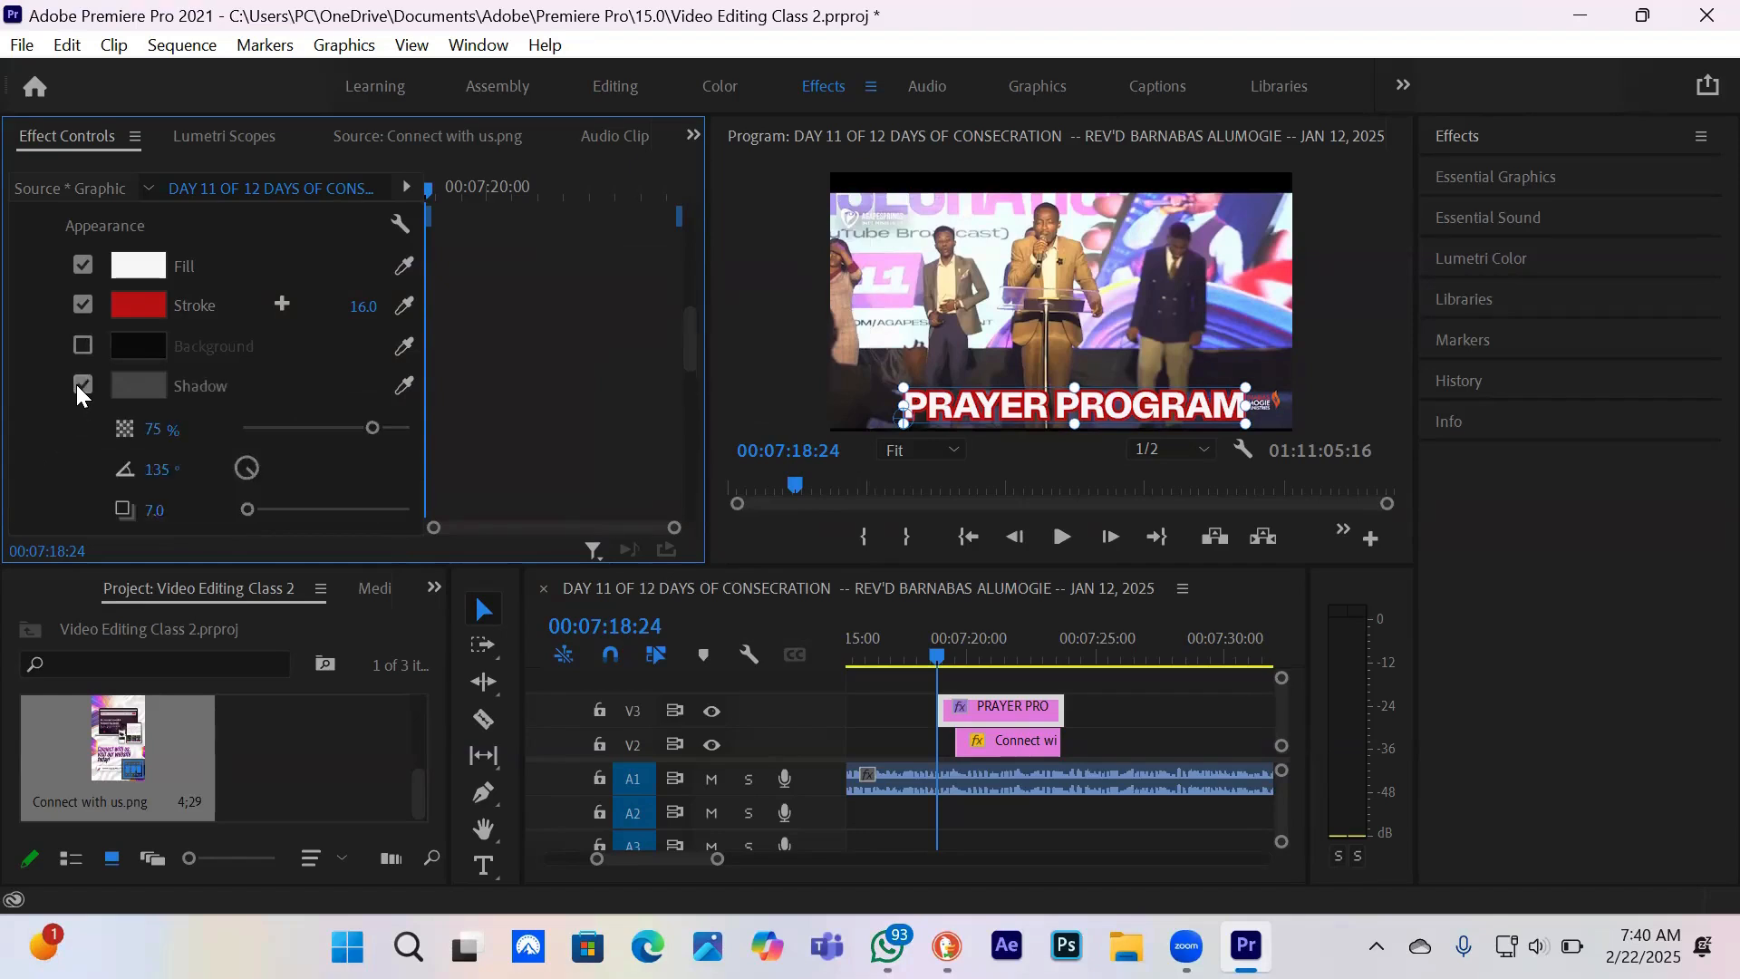
drag(368, 426, 393, 426)
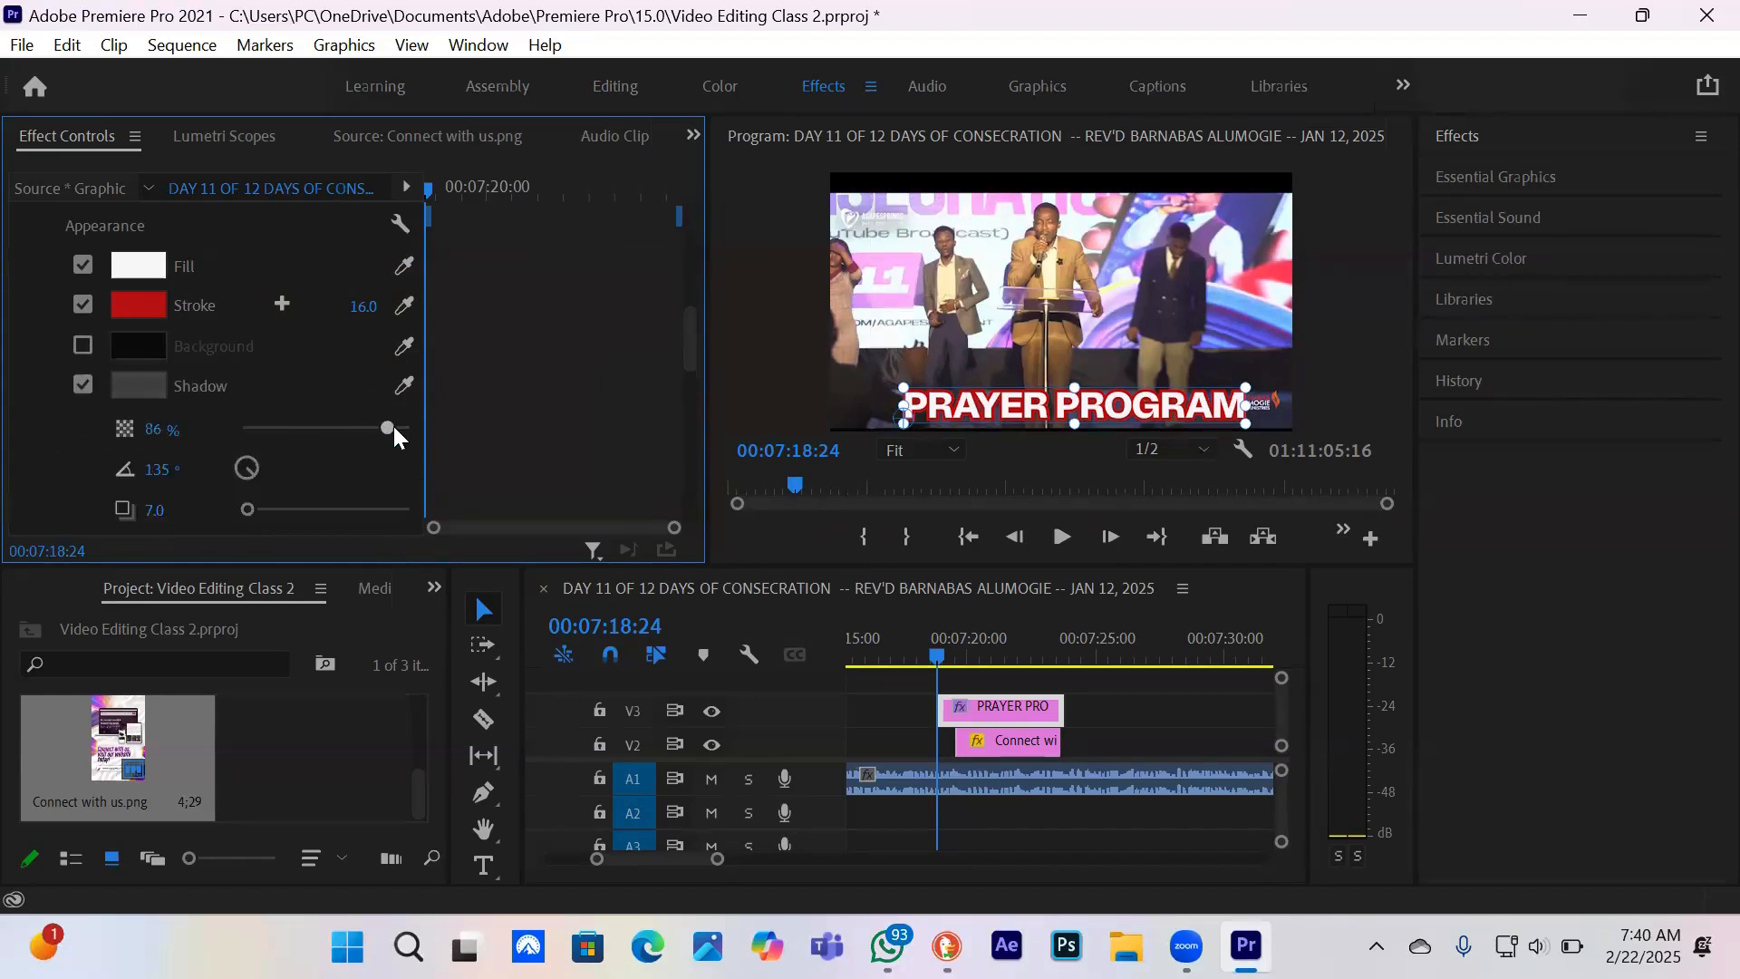
click(129, 386)
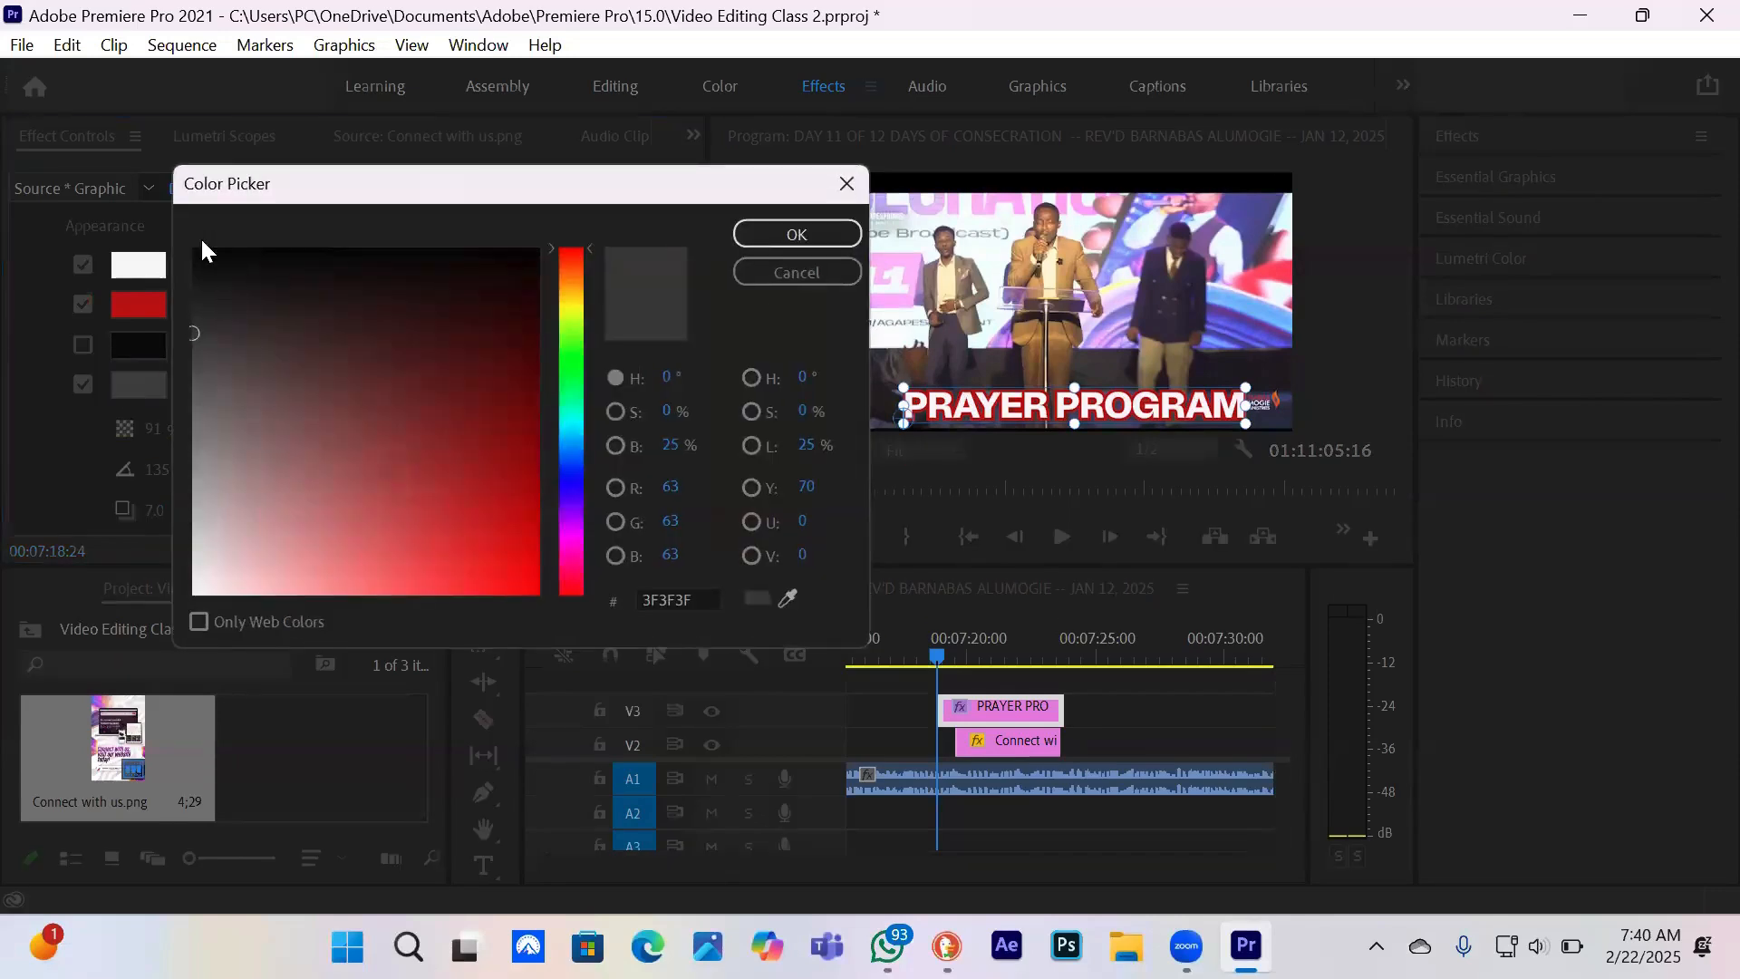
click(202, 271)
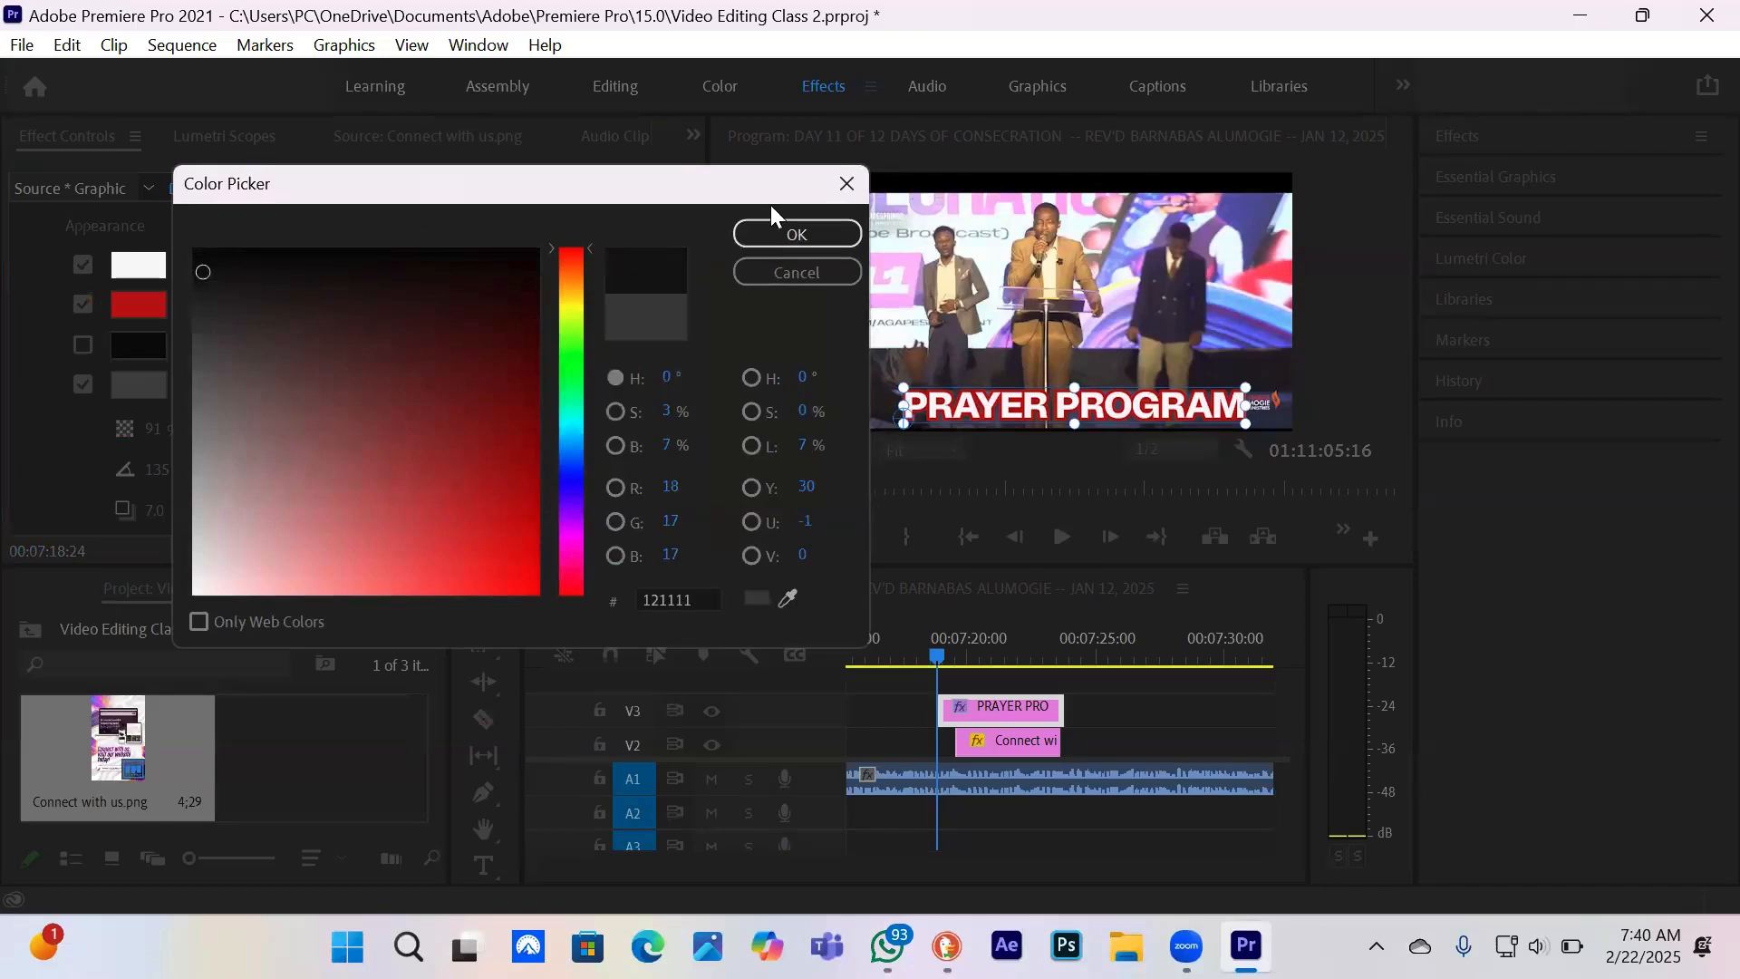
click(808, 233)
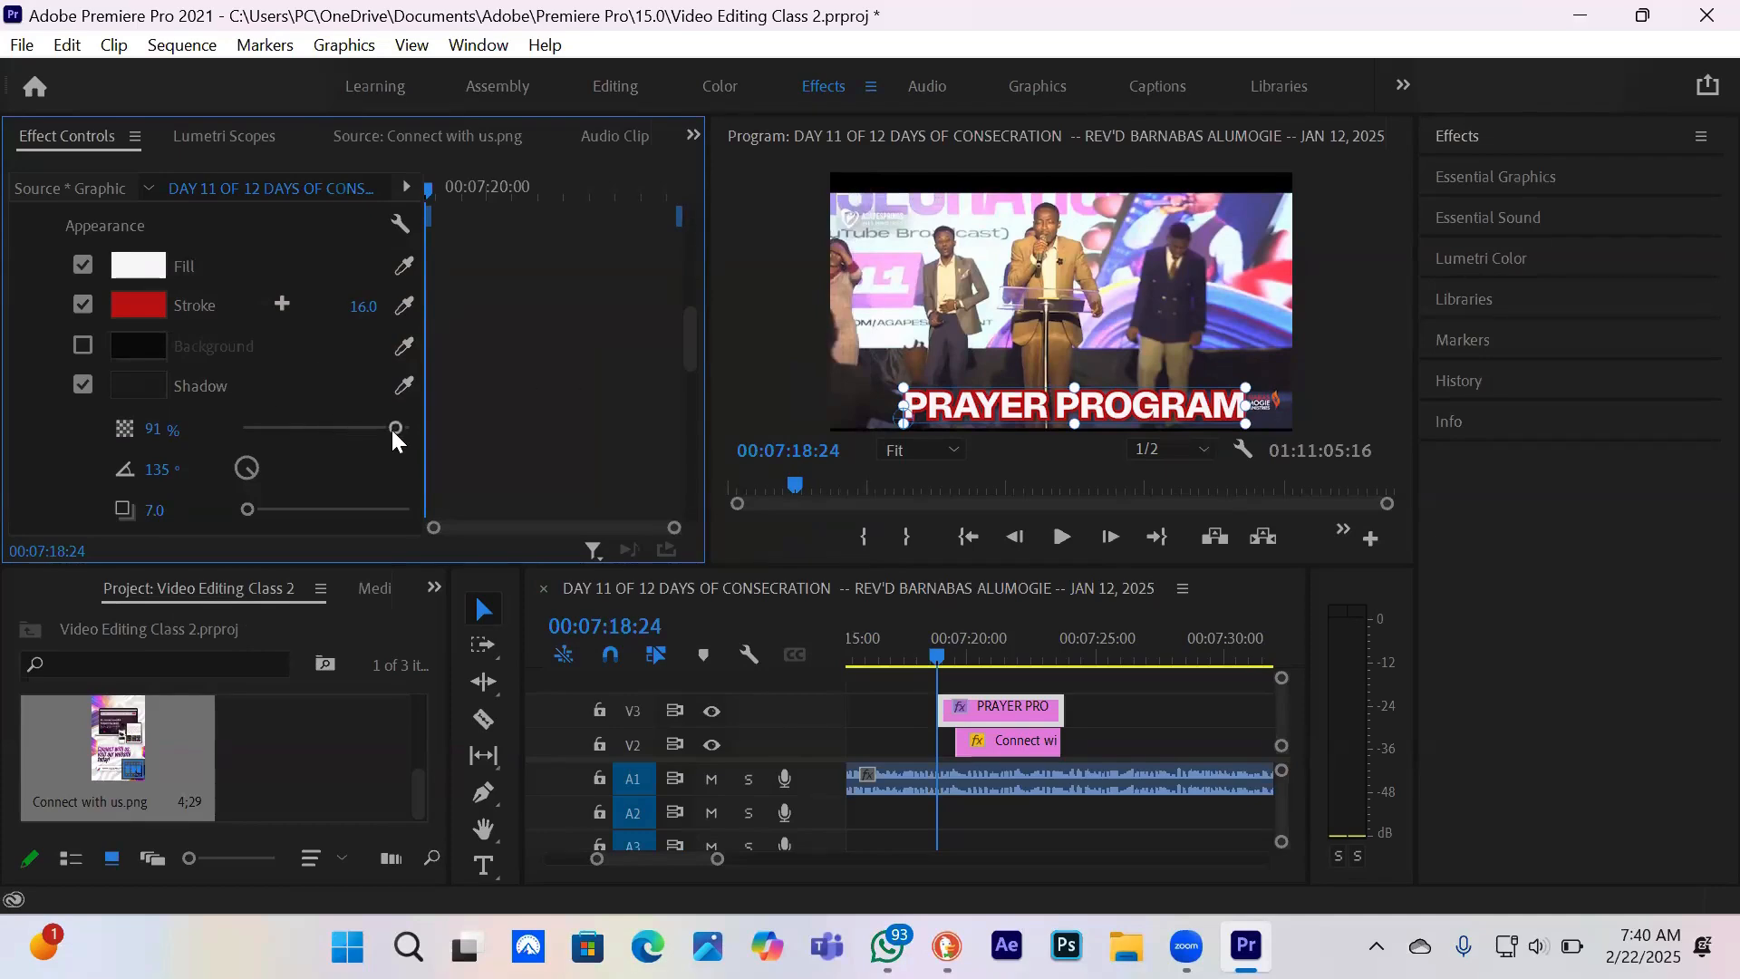
drag(392, 429, 421, 433)
drag(247, 508, 254, 511)
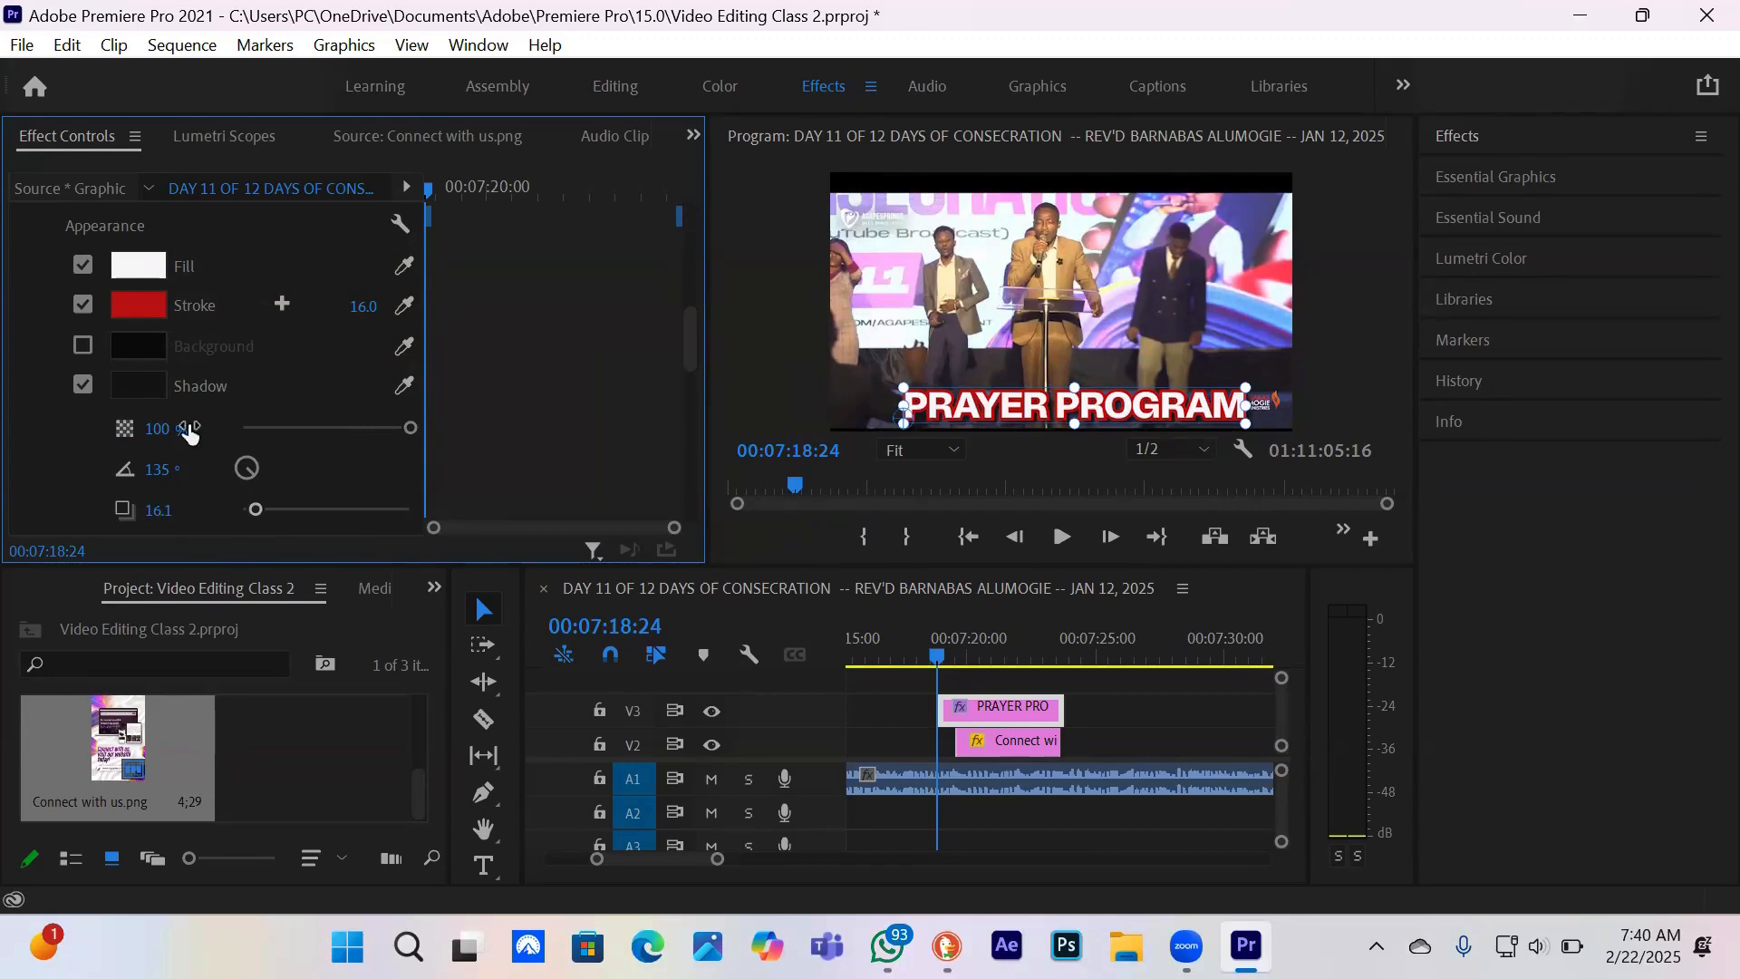
- Turn off the text's red stroke and toggle the shadow off and on to compare the title's look
click(83, 304)
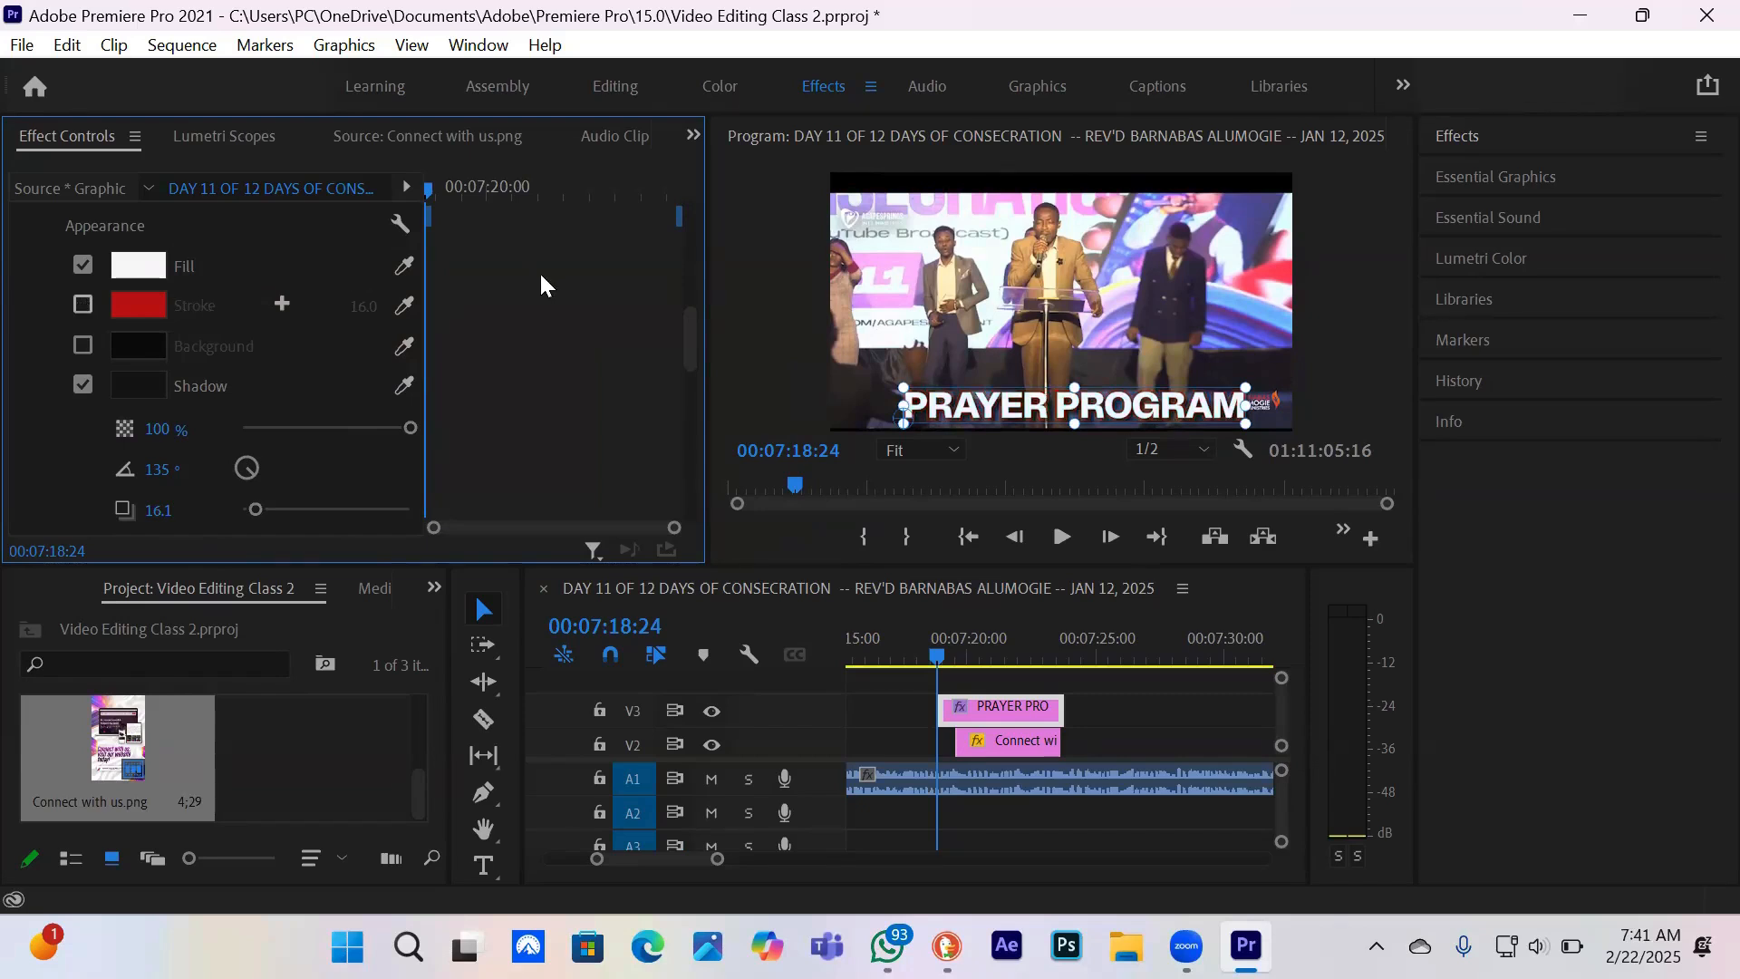
click(986, 353)
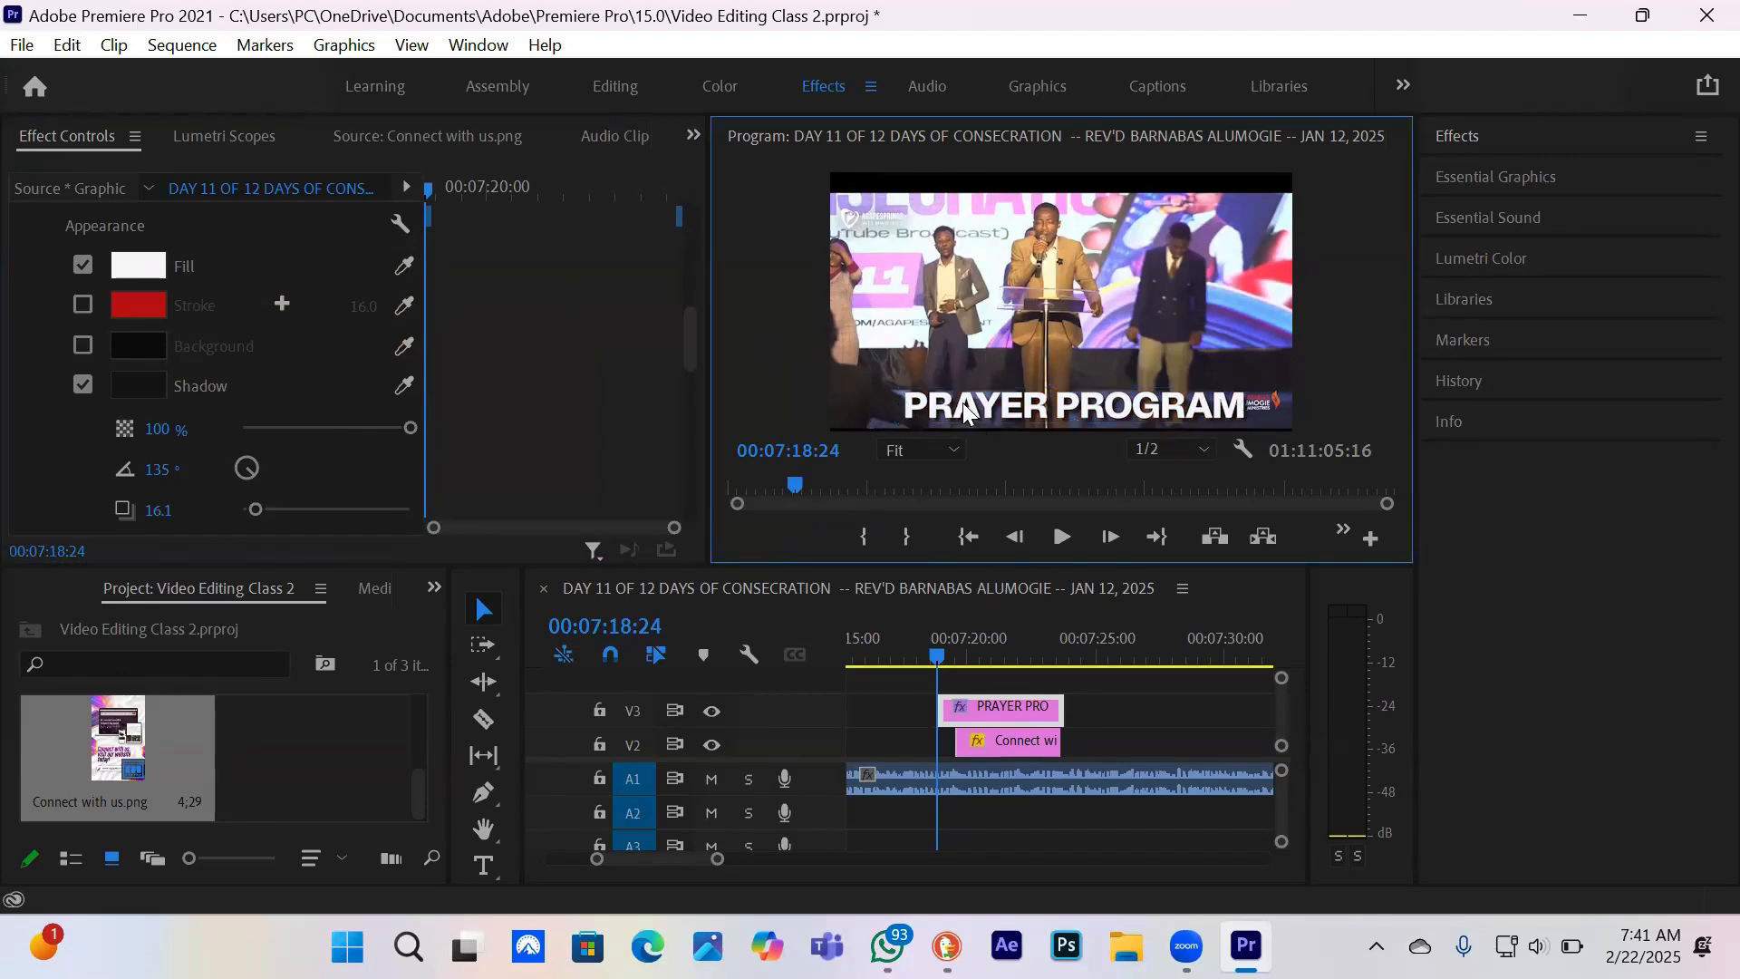
click(81, 386)
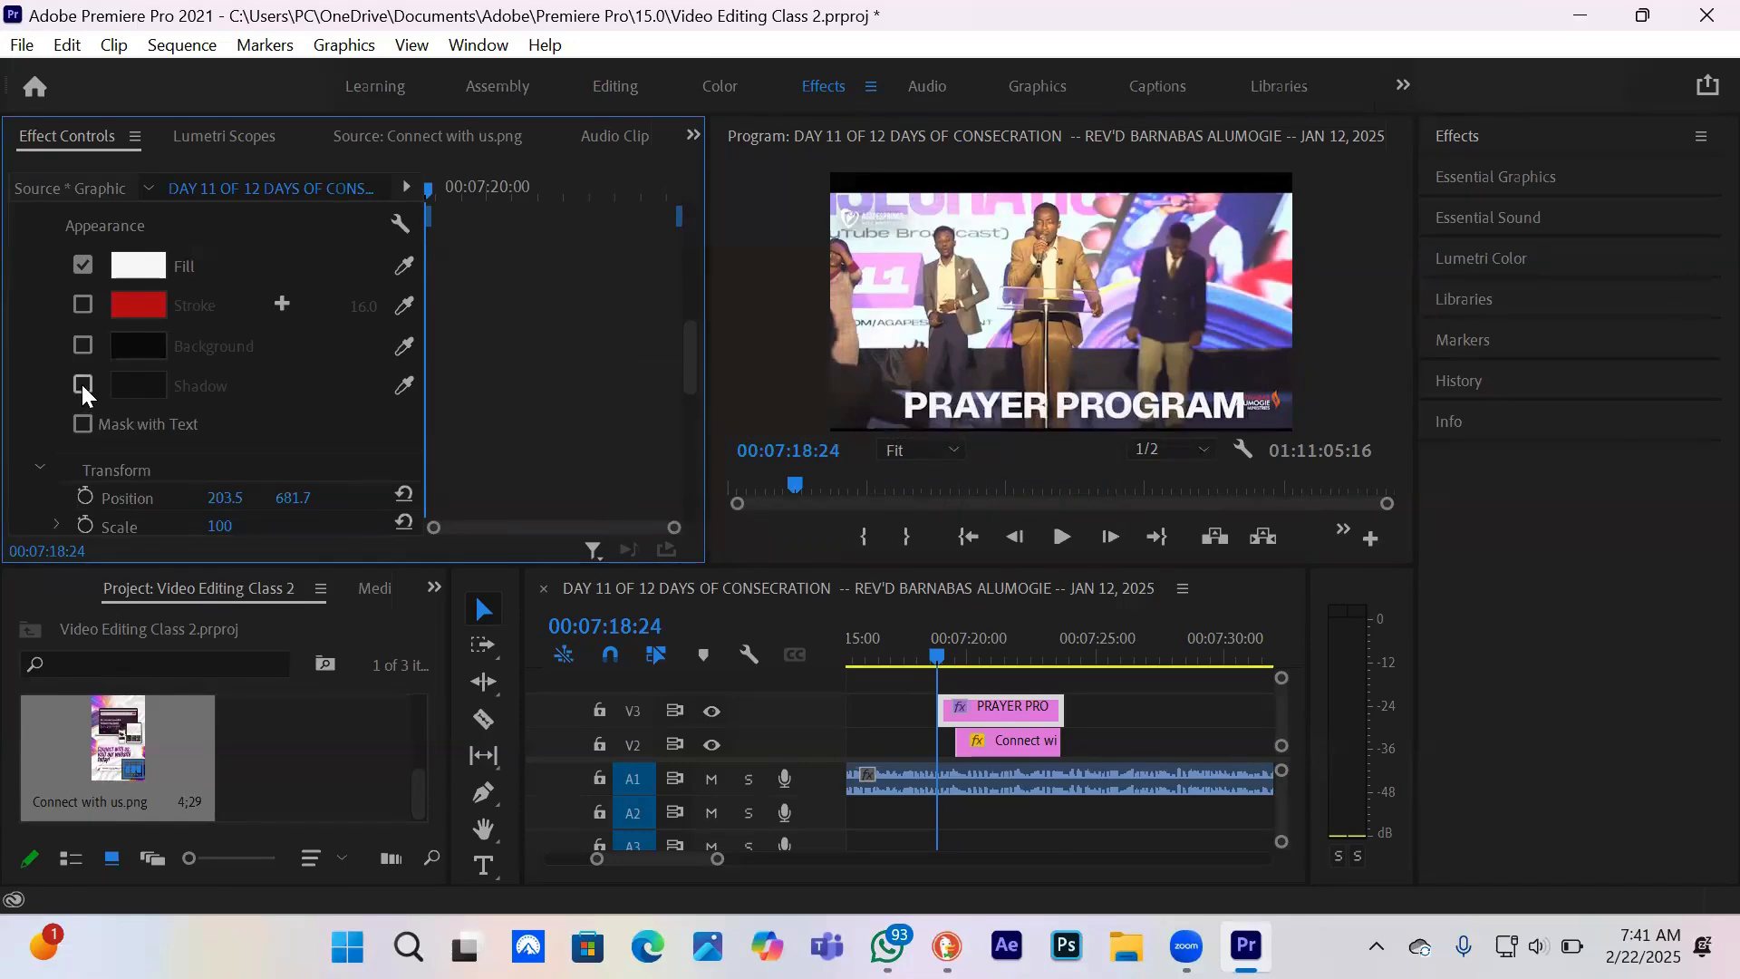
click(81, 386)
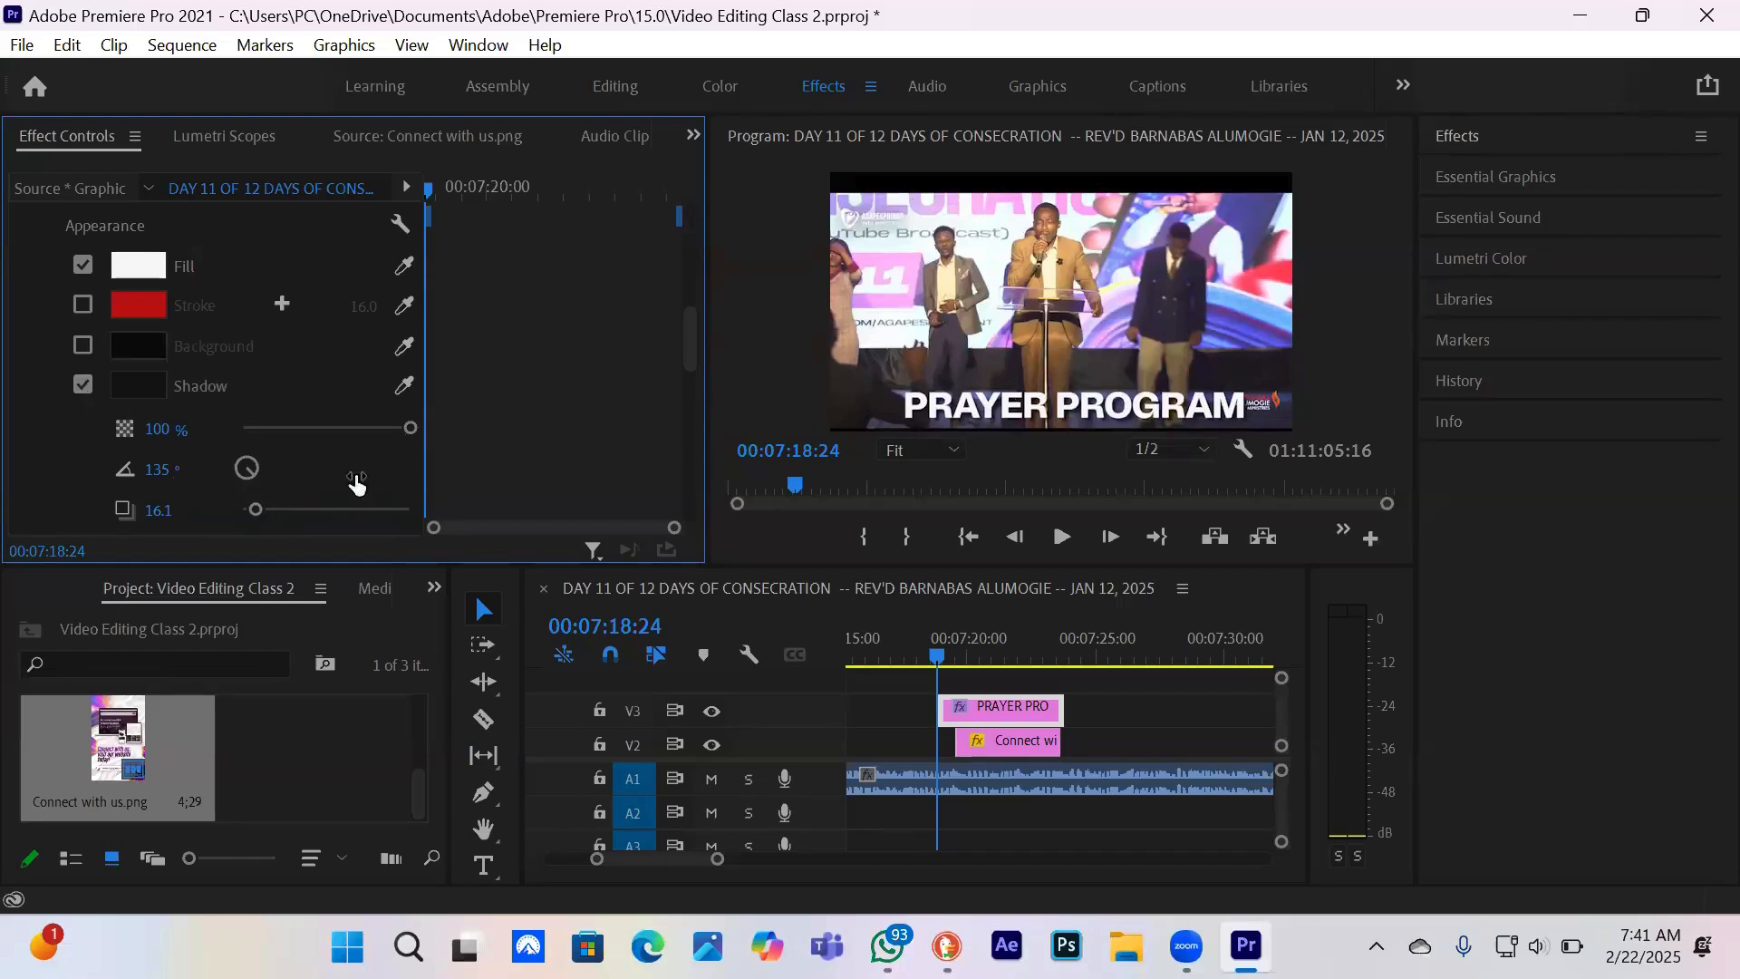
- Increase the text shadow's distance to 21 and darken its colour closer to black
drag(253, 514, 259, 515)
click(137, 385)
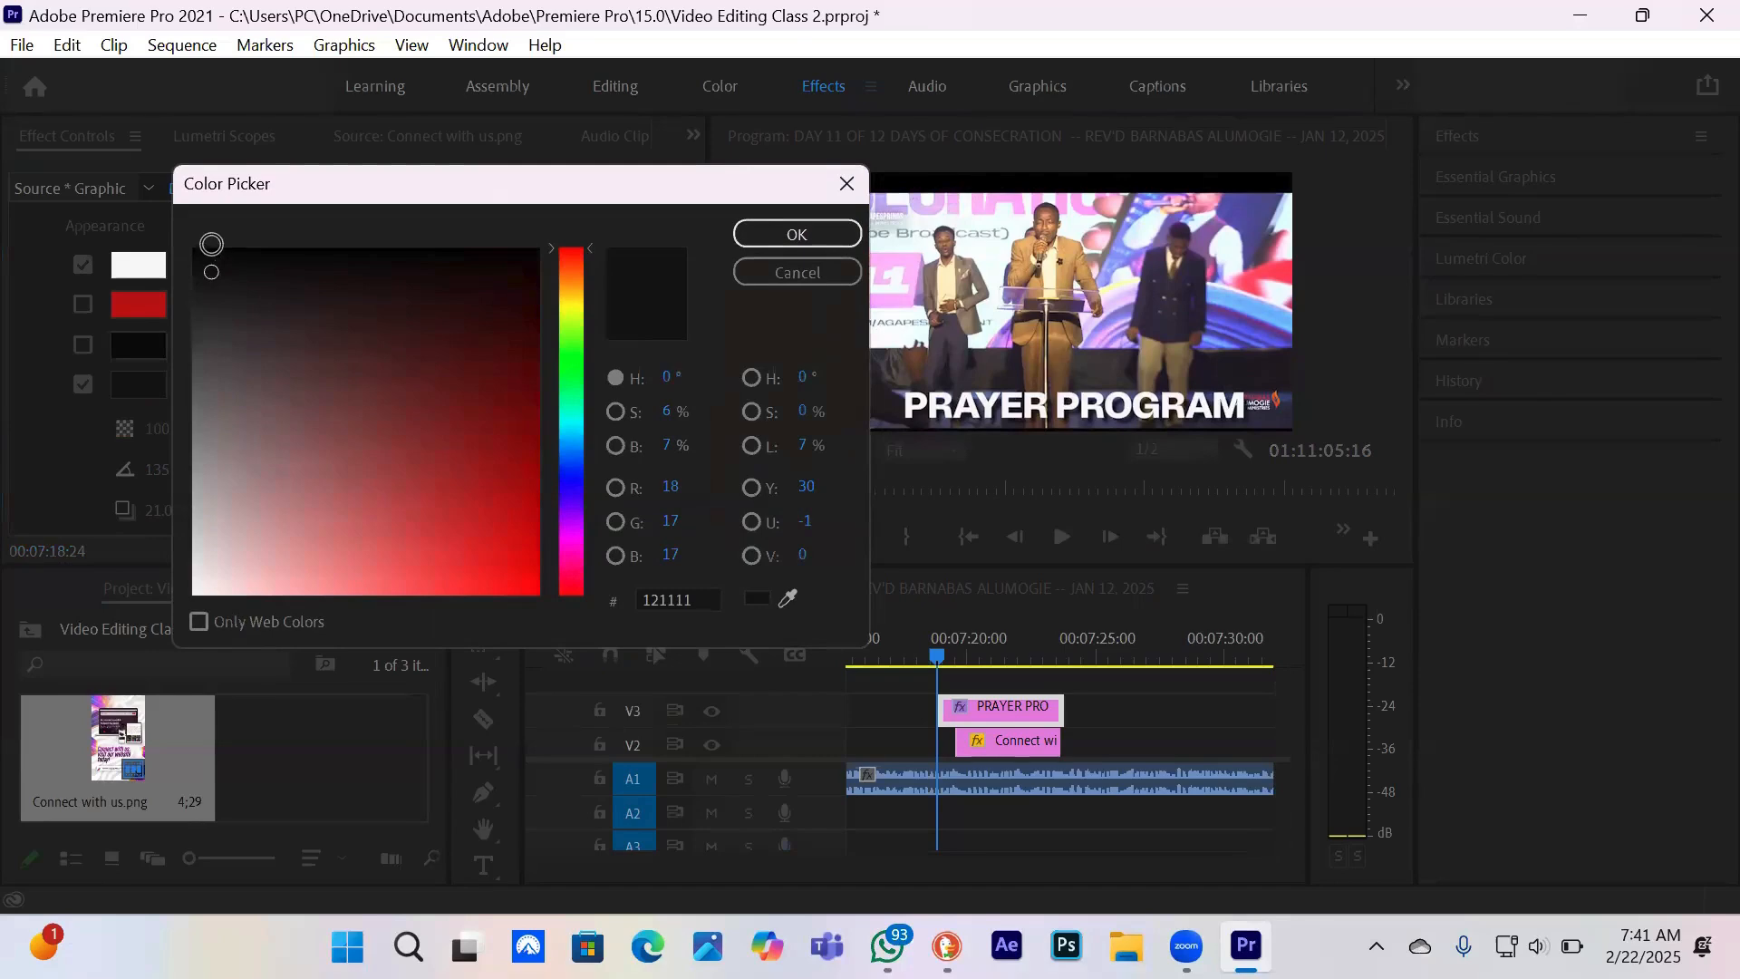
click(771, 238)
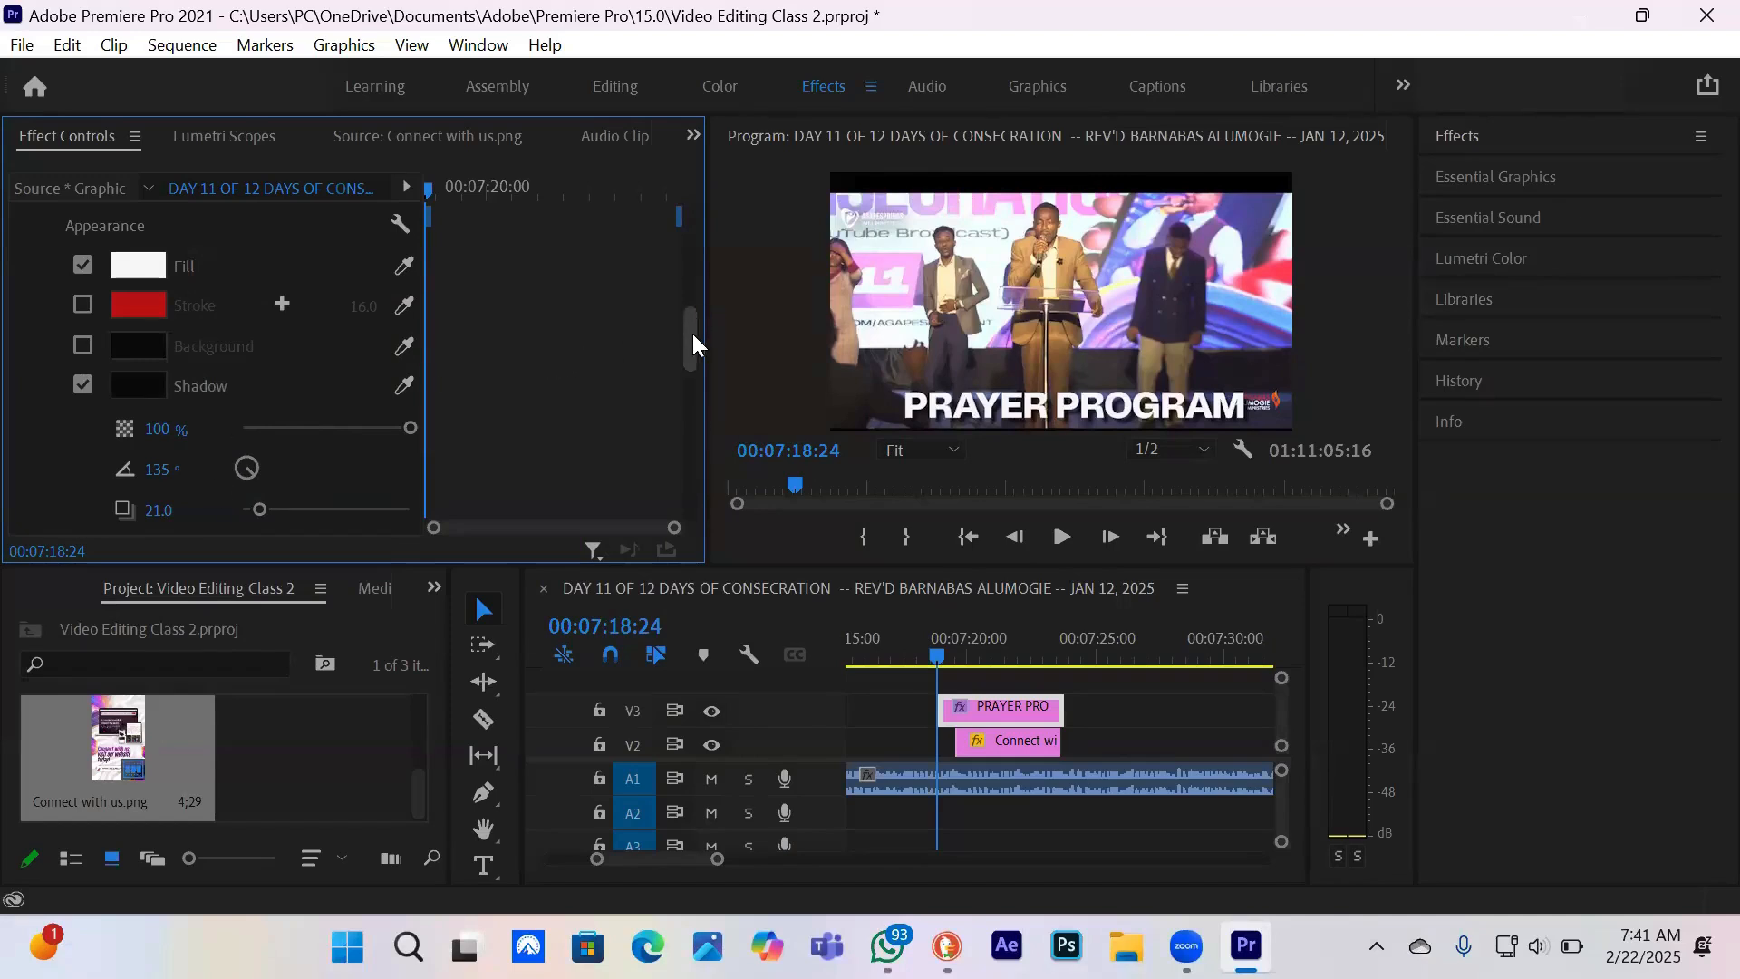
- Set the text shadow's size to 12.9 and compare the title with the shadow off and on
scroll(693, 335, down, 3)
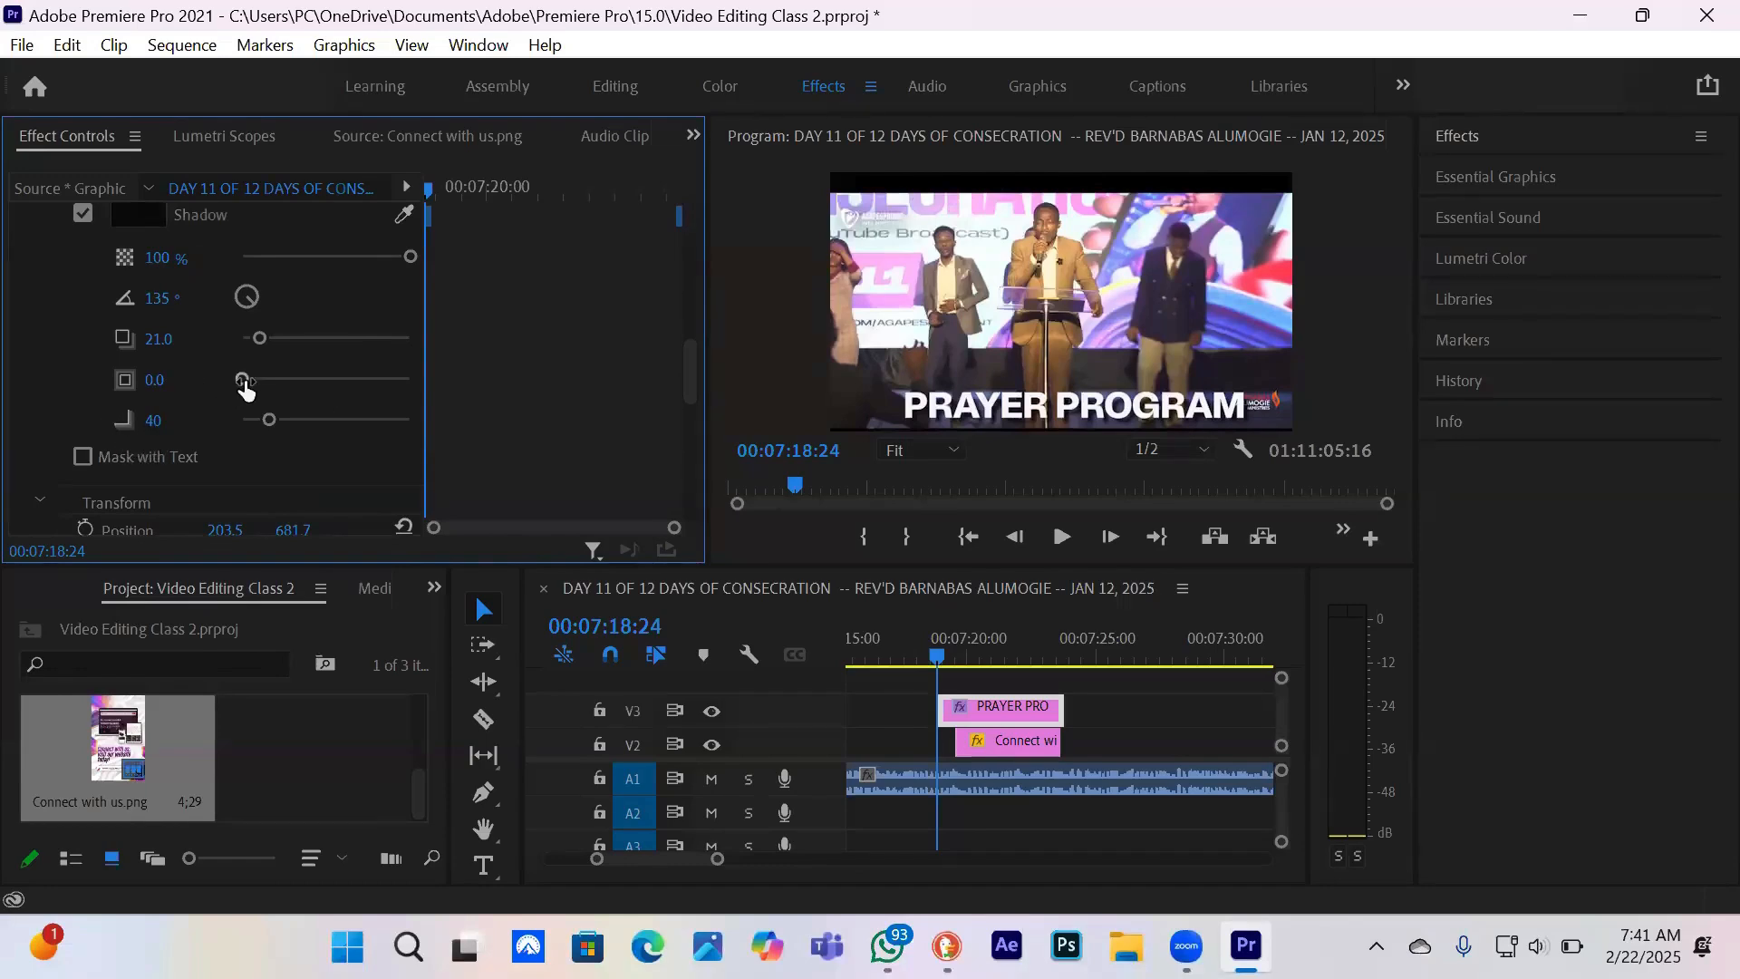
drag(244, 381, 264, 385)
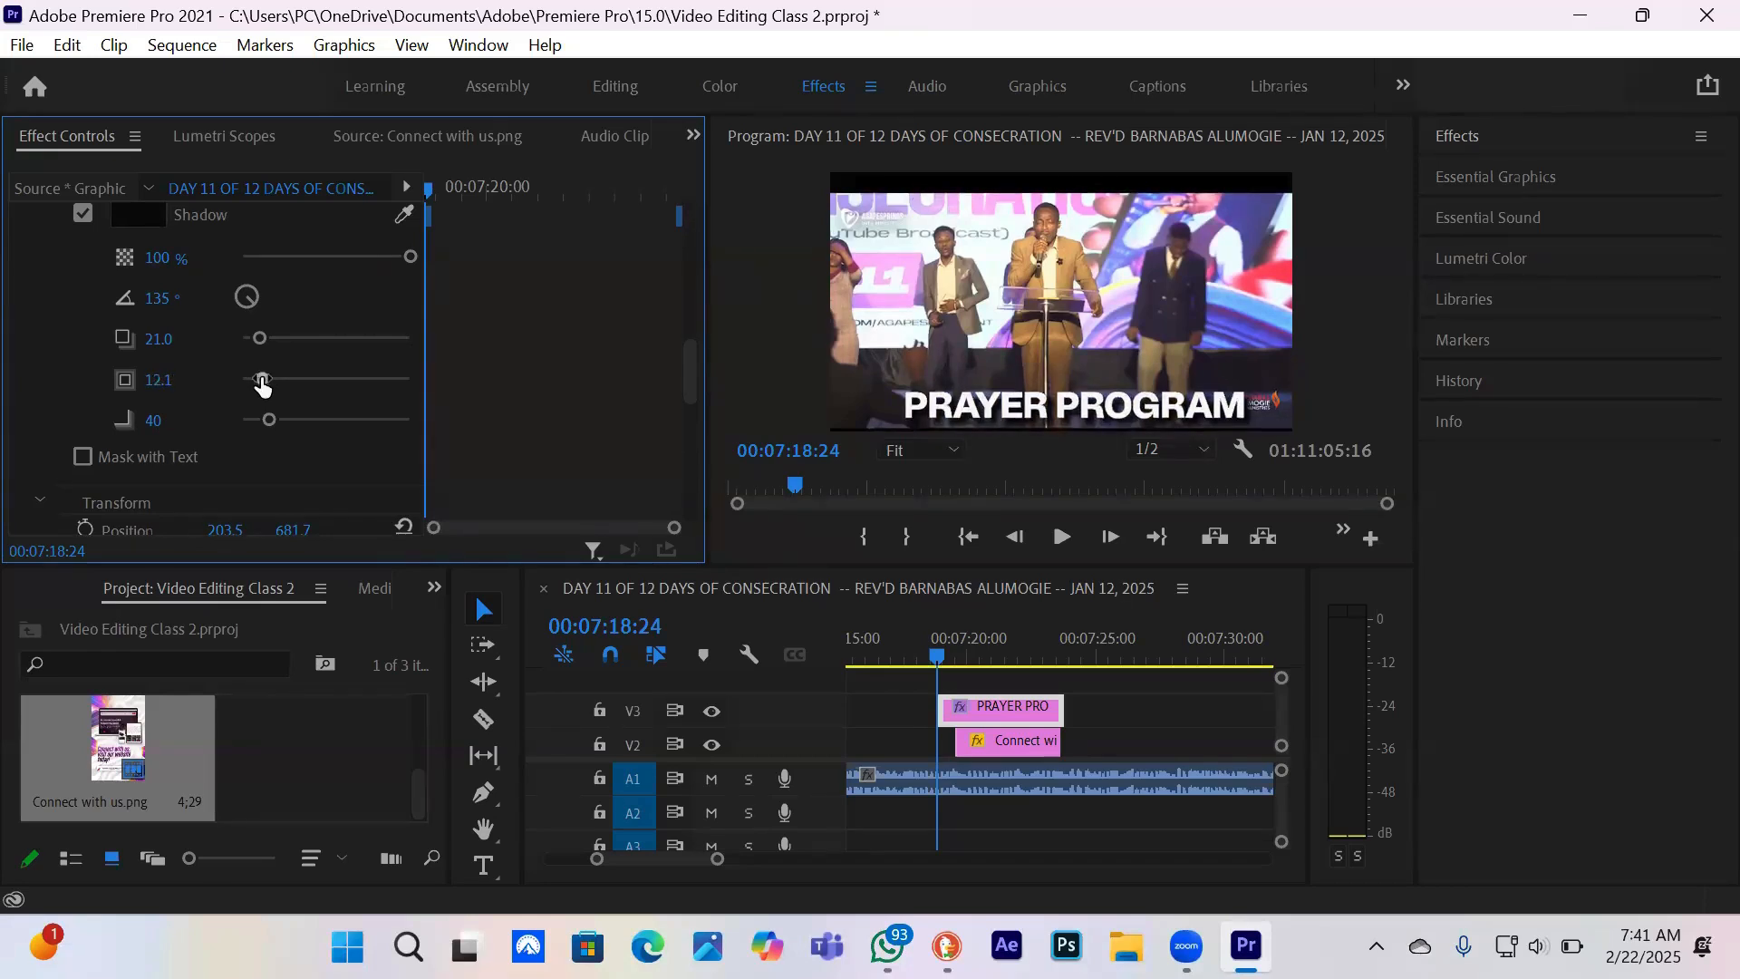
click(84, 215)
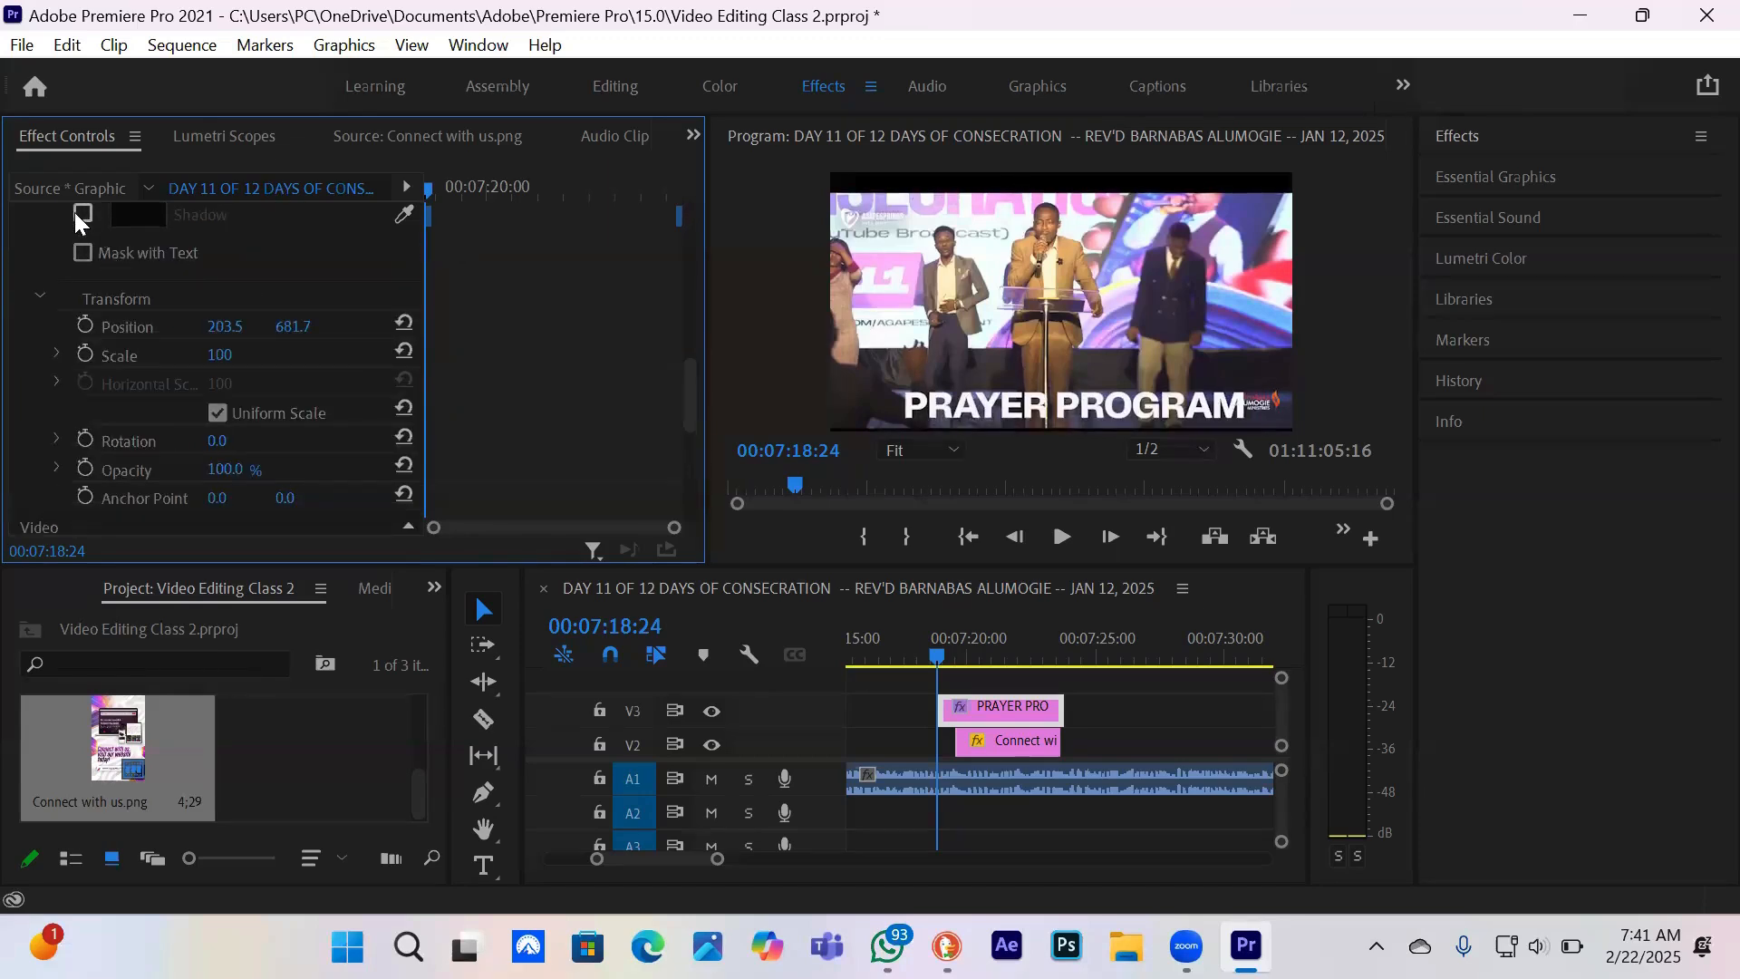
click(78, 216)
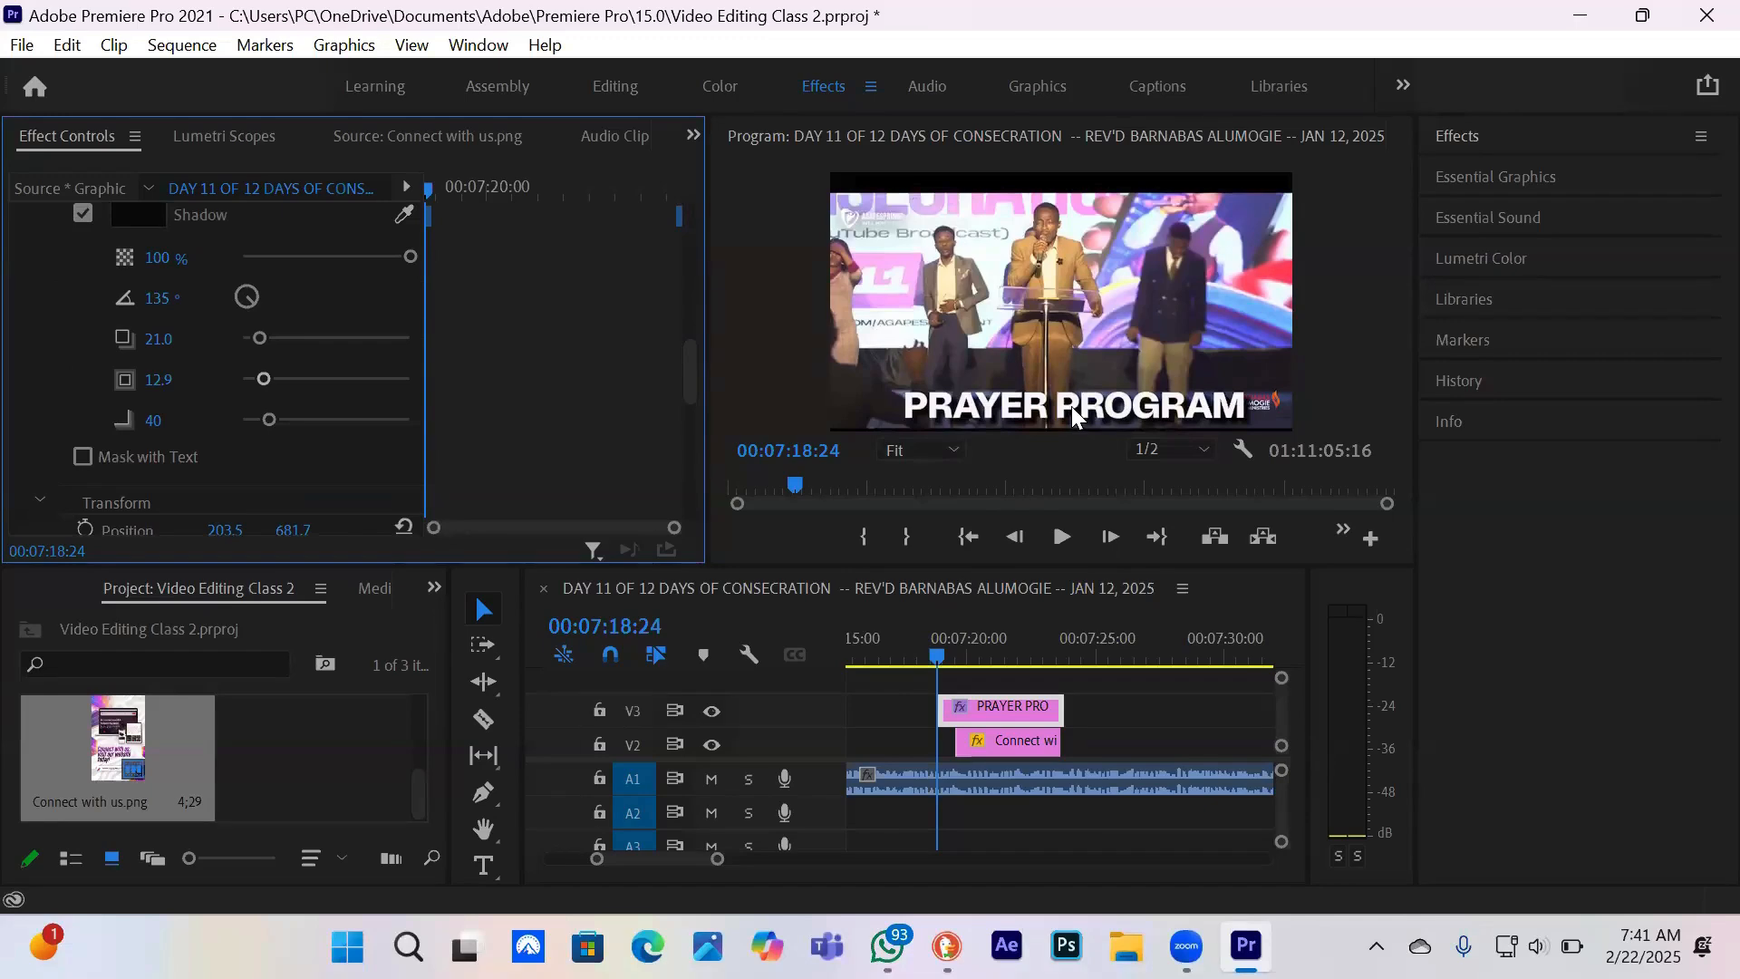
- Move the "PRAYER PROGRAM" text up and left in the video frame to position 155.5, 662.6, clear of the corner logo
drag(1073, 419, 1055, 317)
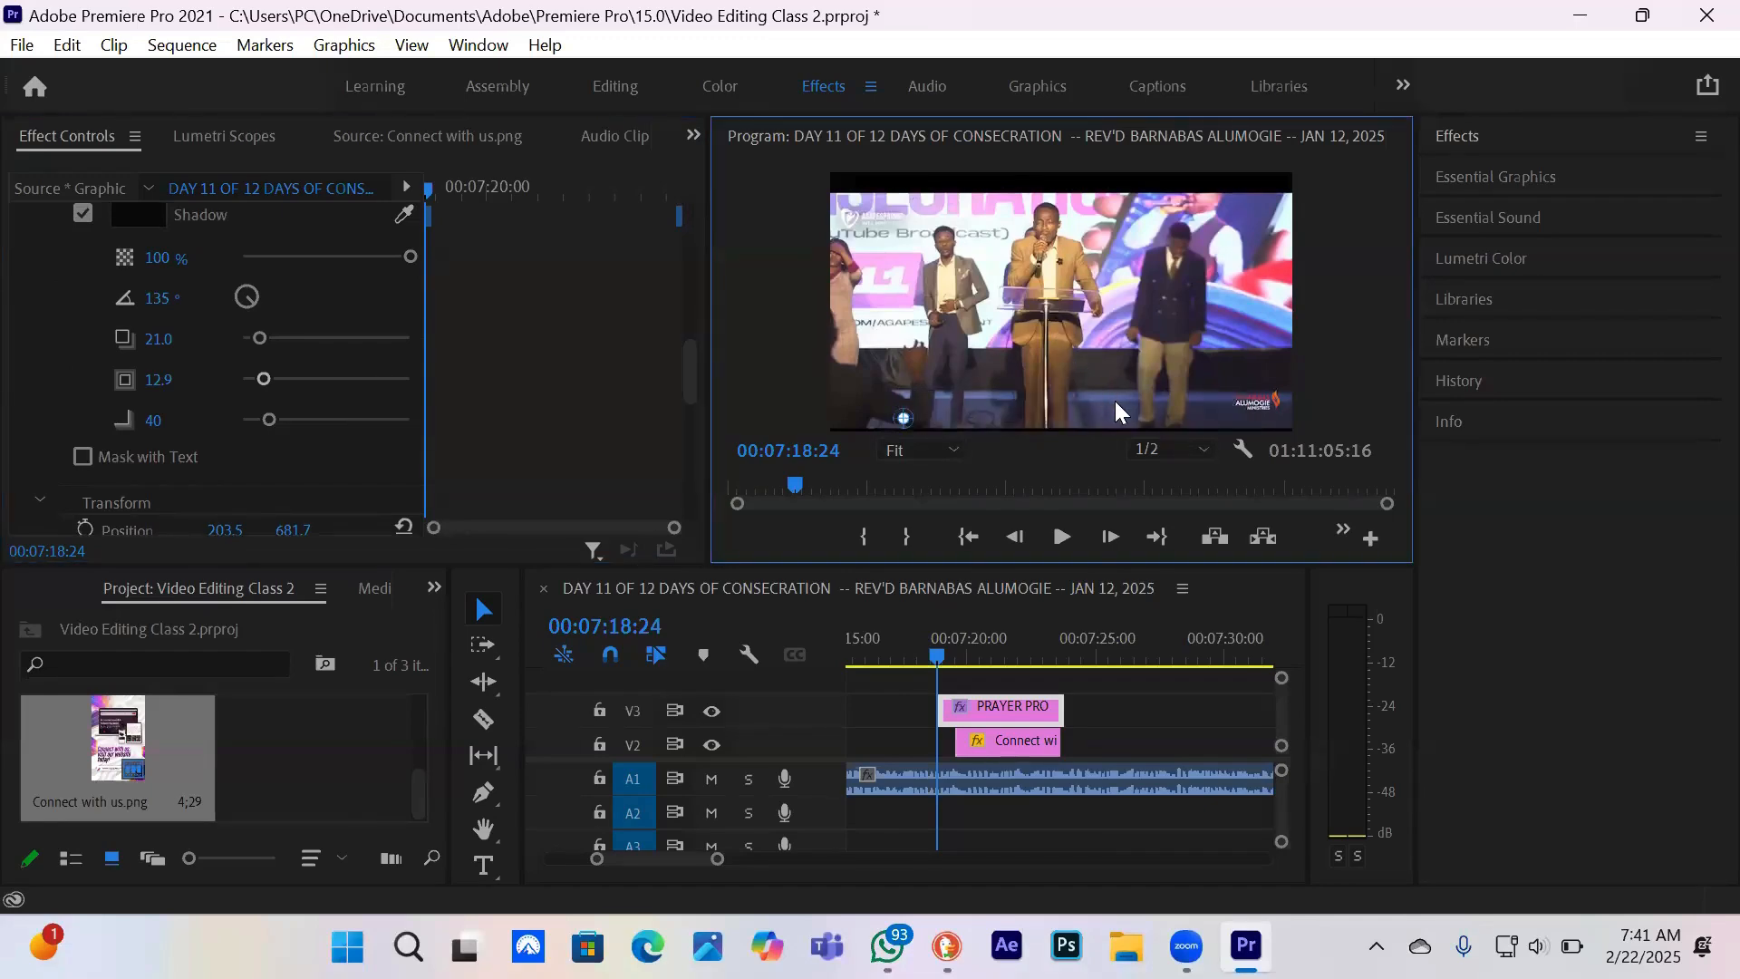
key(ctrl+z)
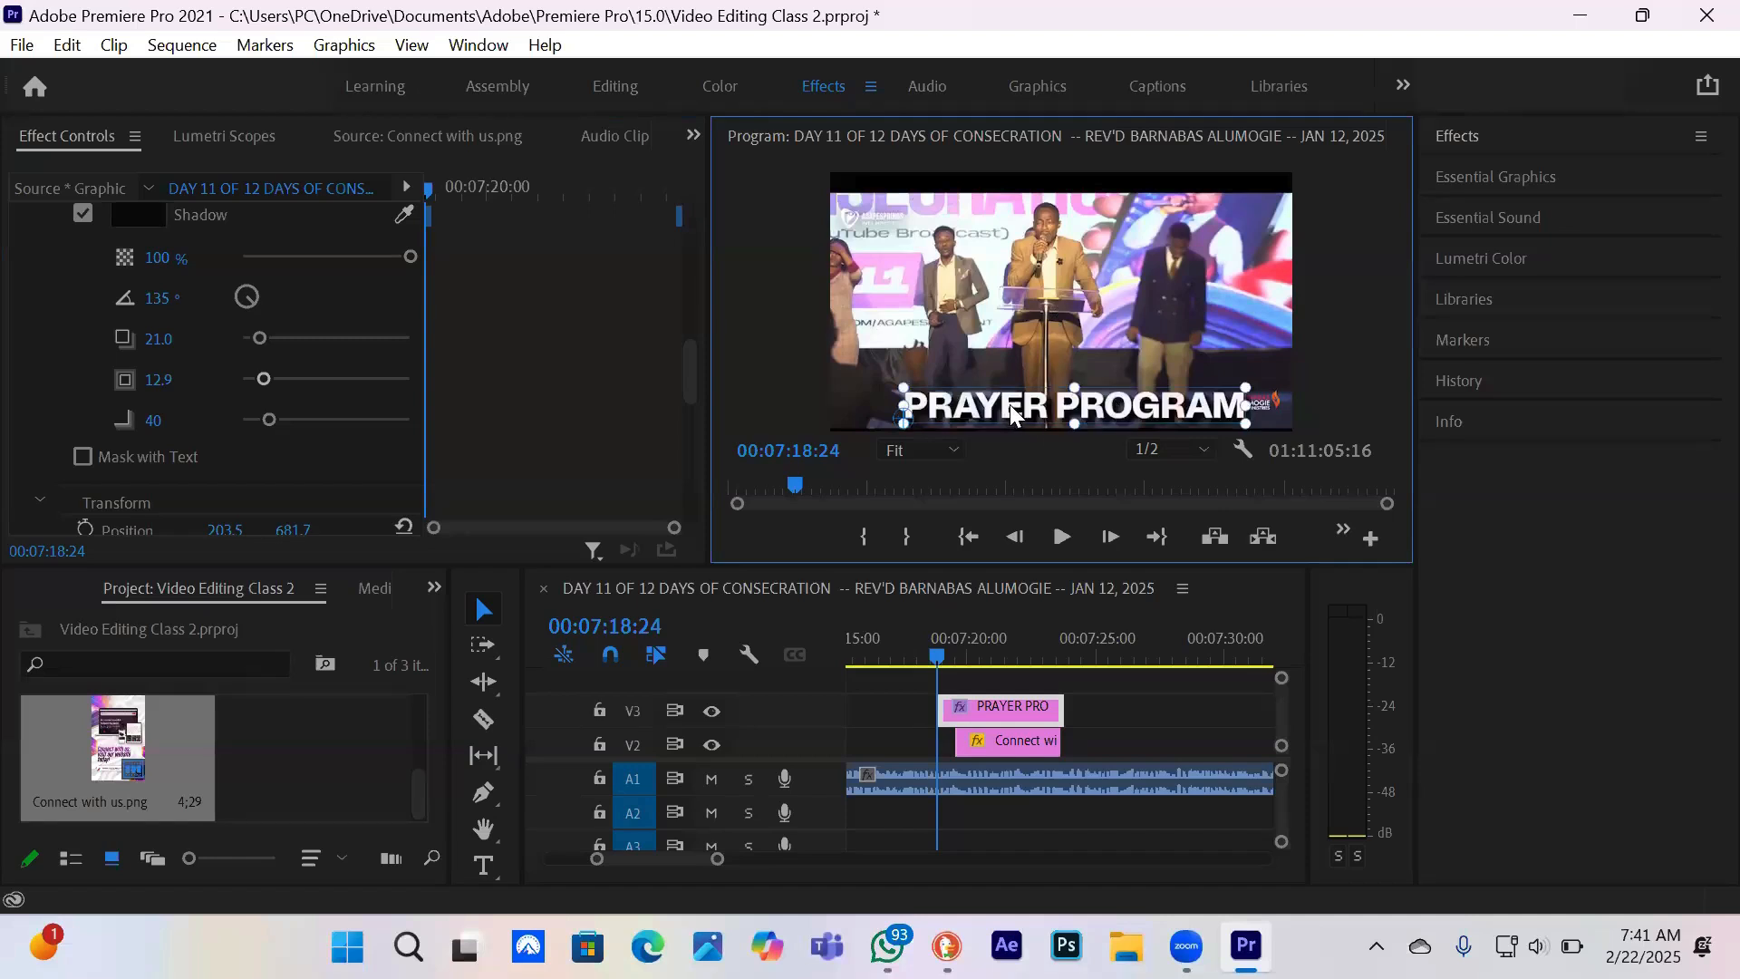
drag(1006, 359, 994, 406)
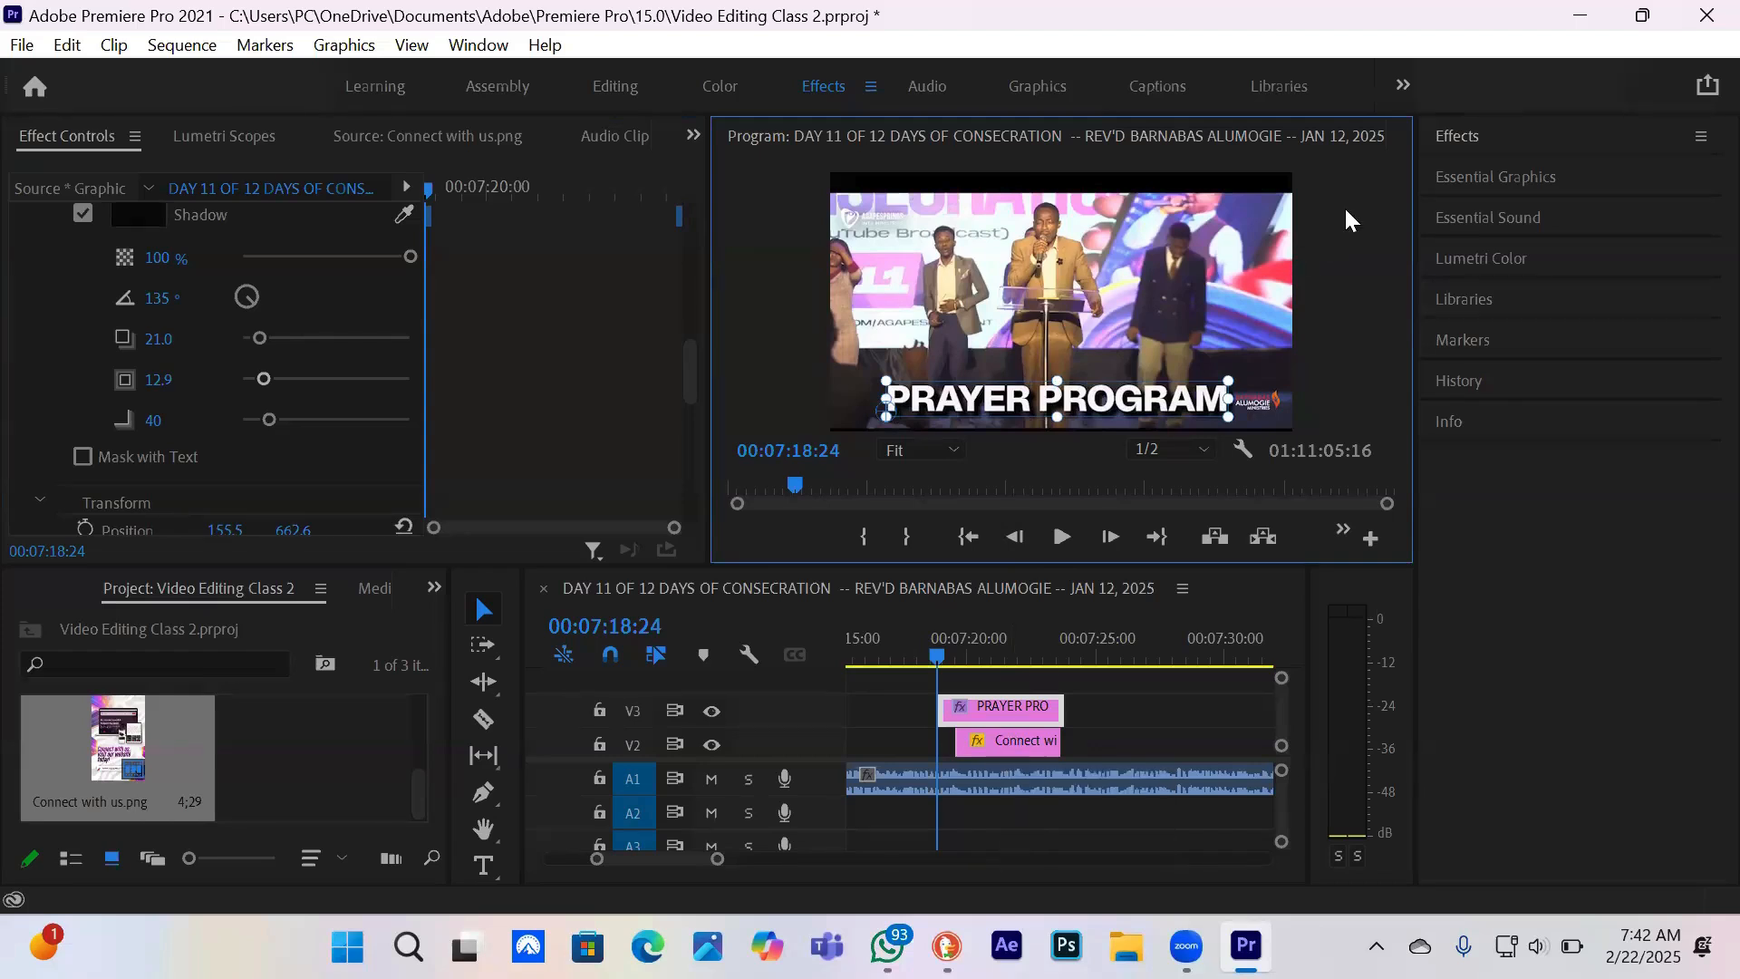
- Apply the Band Wipe video transition to the start of the PRAYER PROGRAM clip on V3 and move the playhead to 00:07:17:24
click(1492, 131)
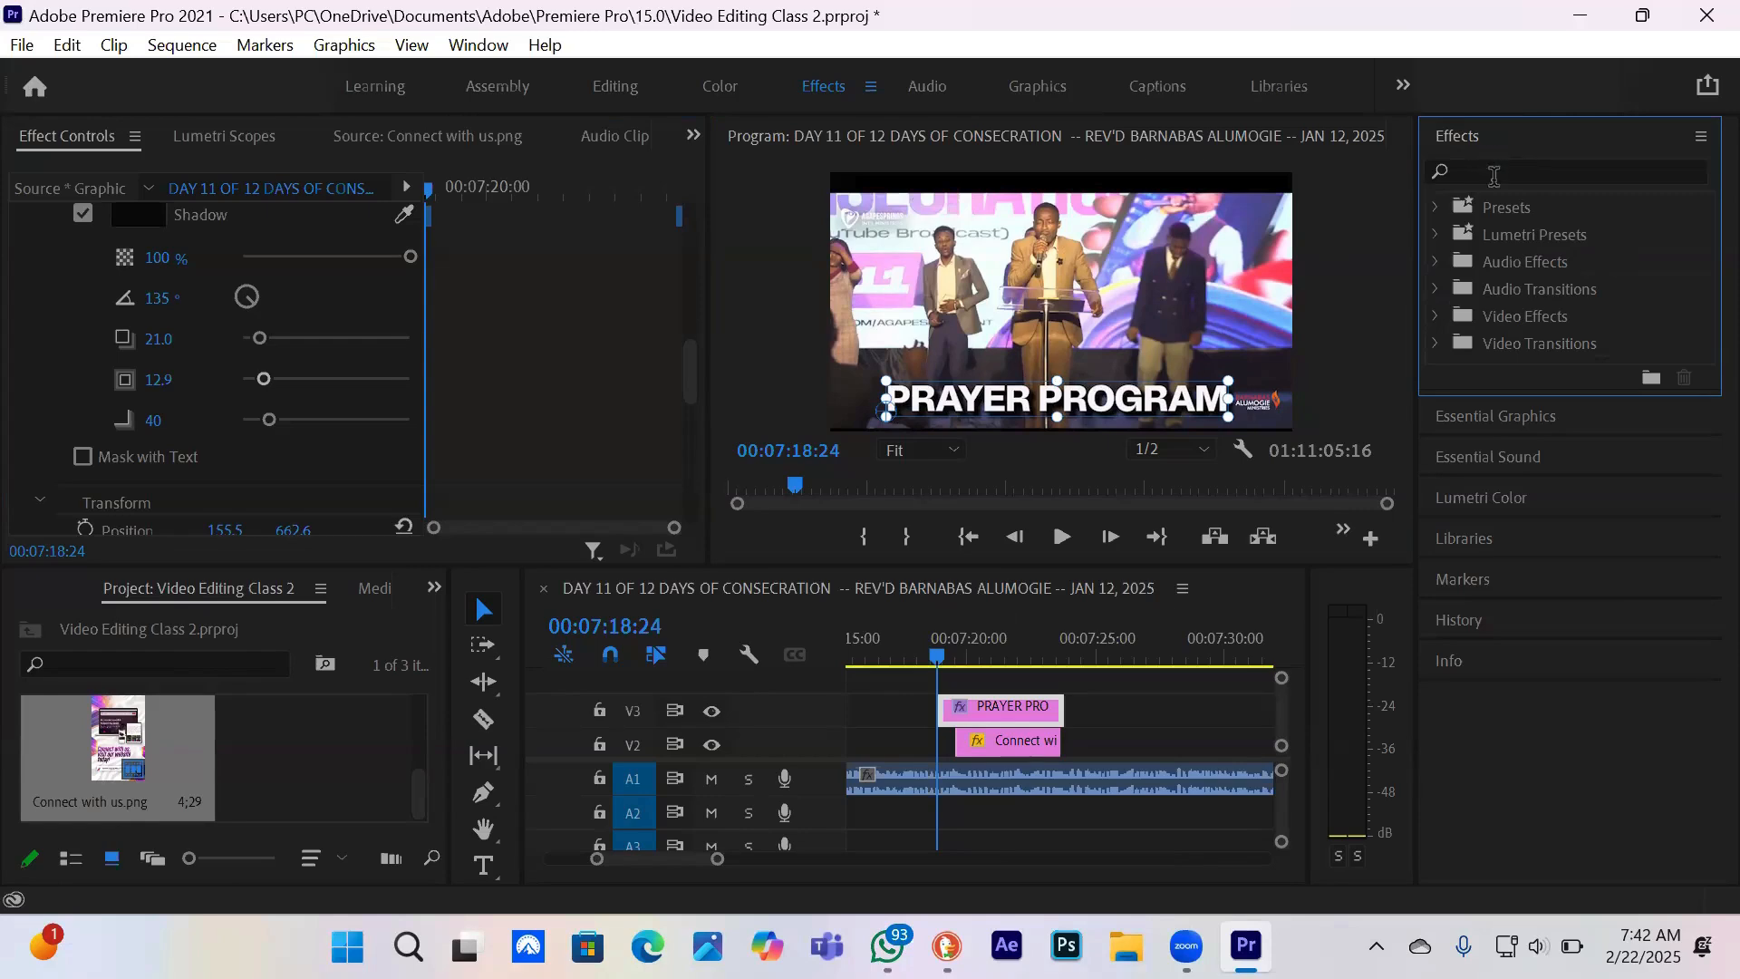
click(1436, 316)
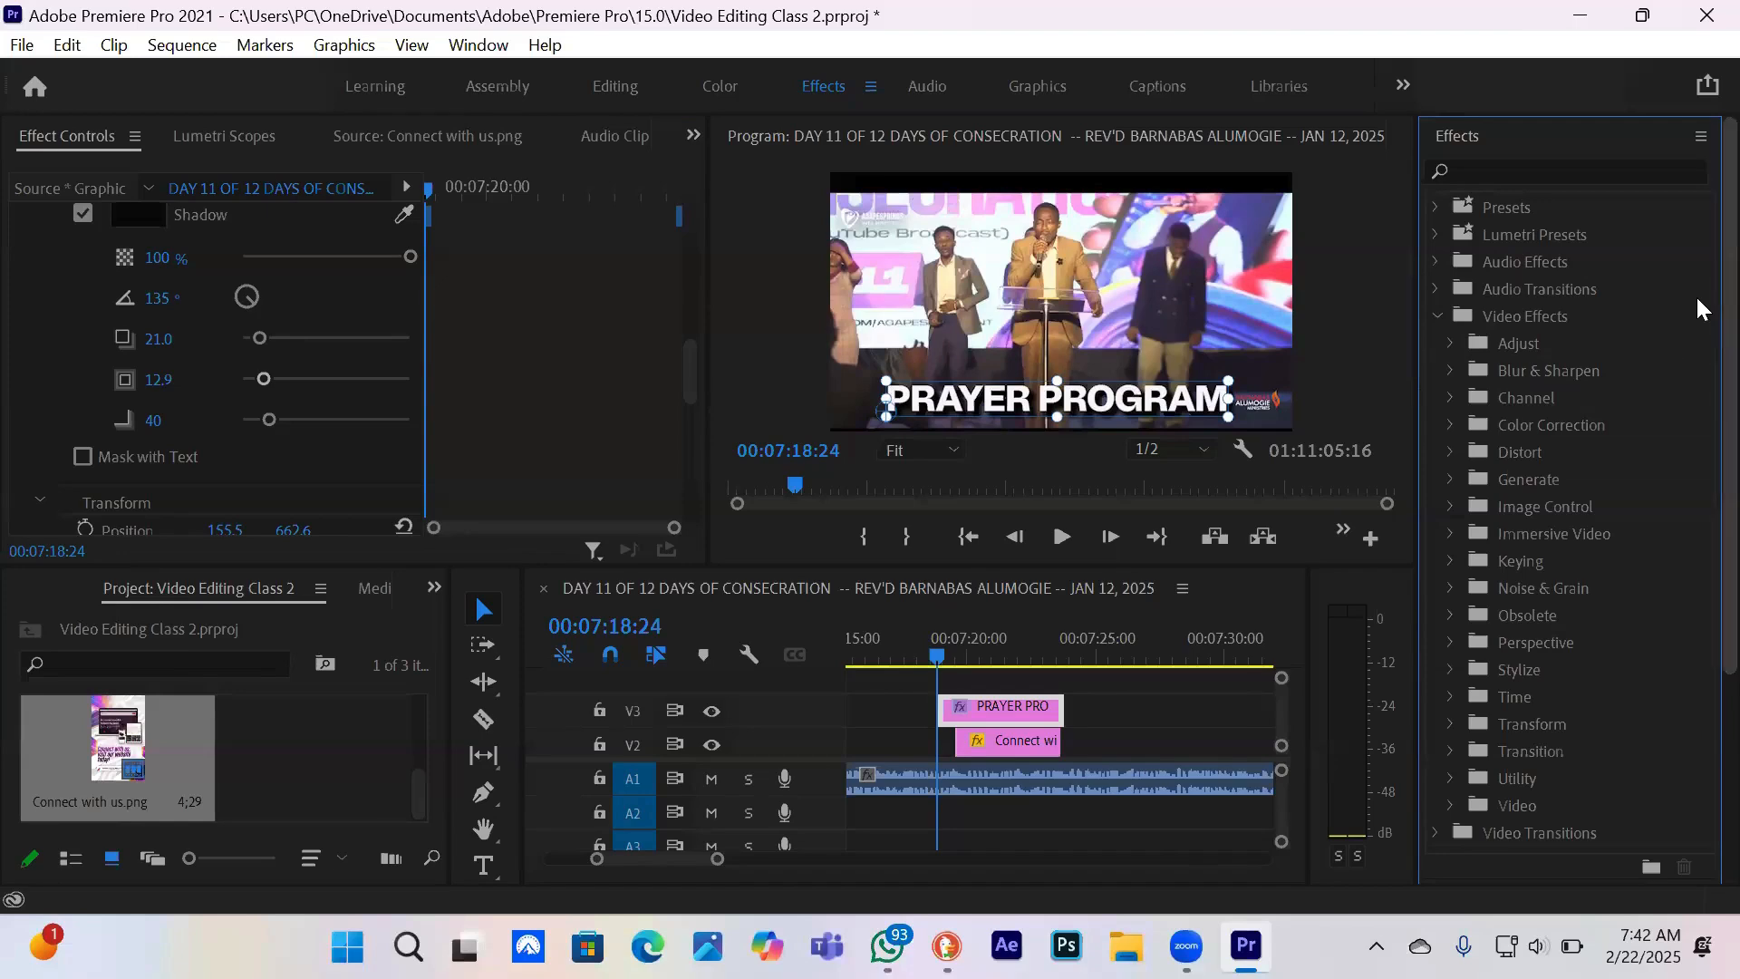
click(1435, 317)
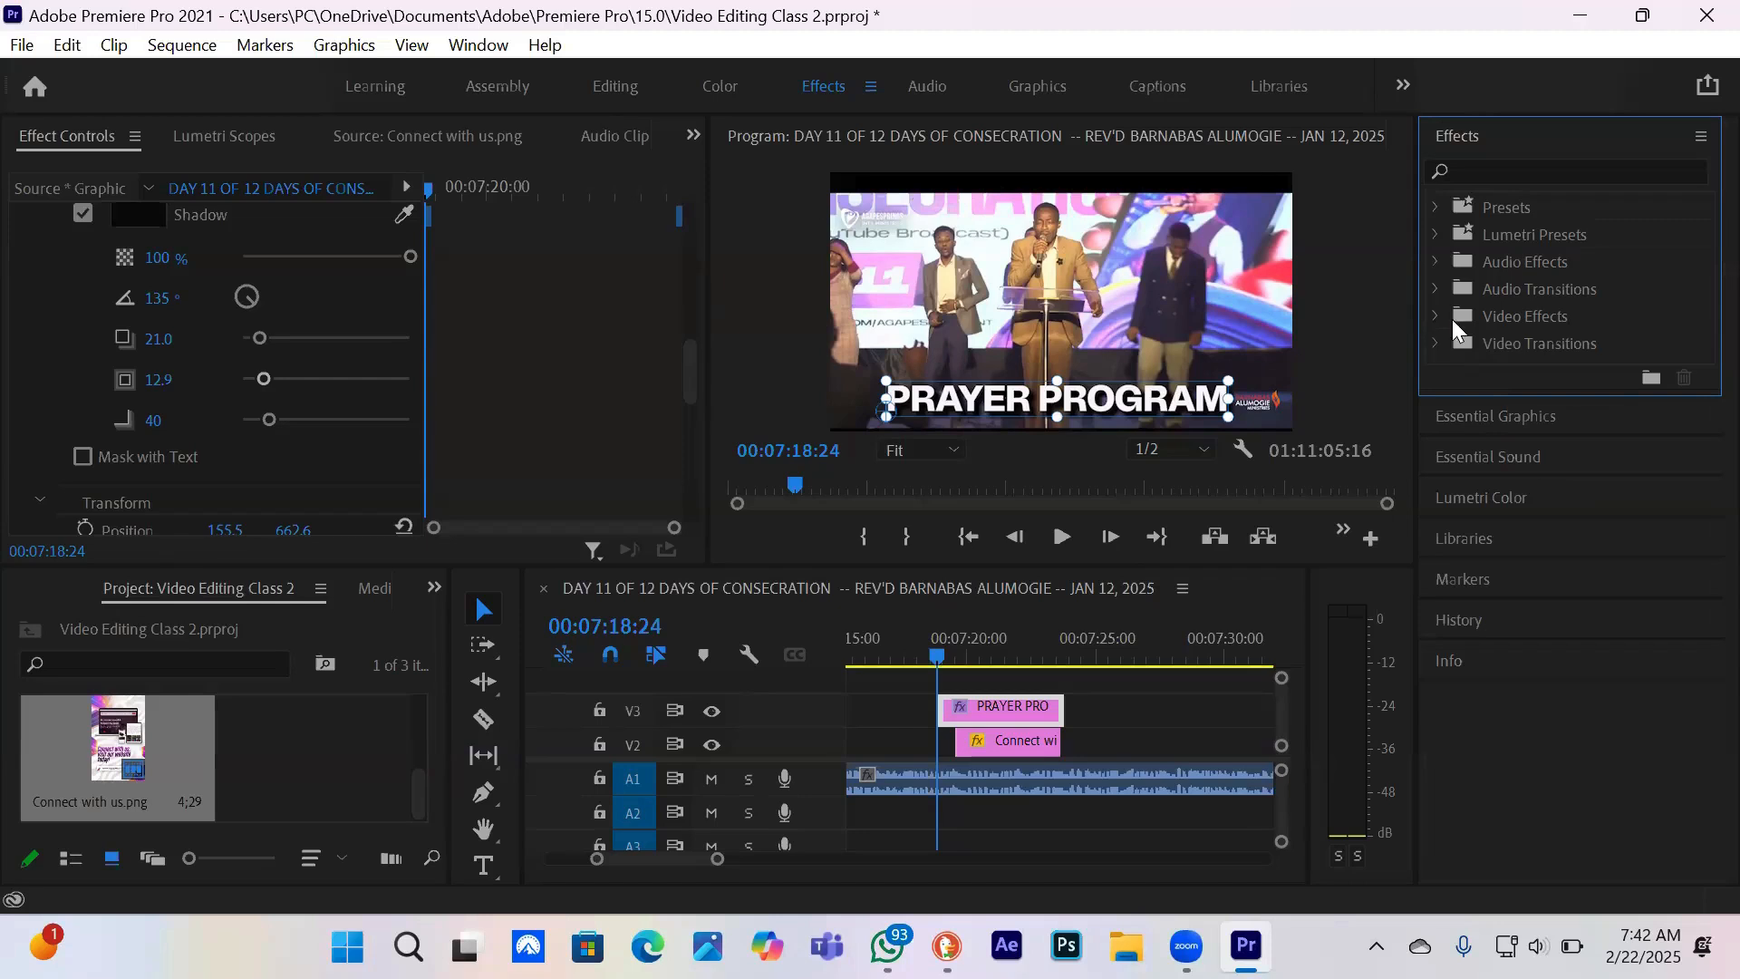
click(1437, 344)
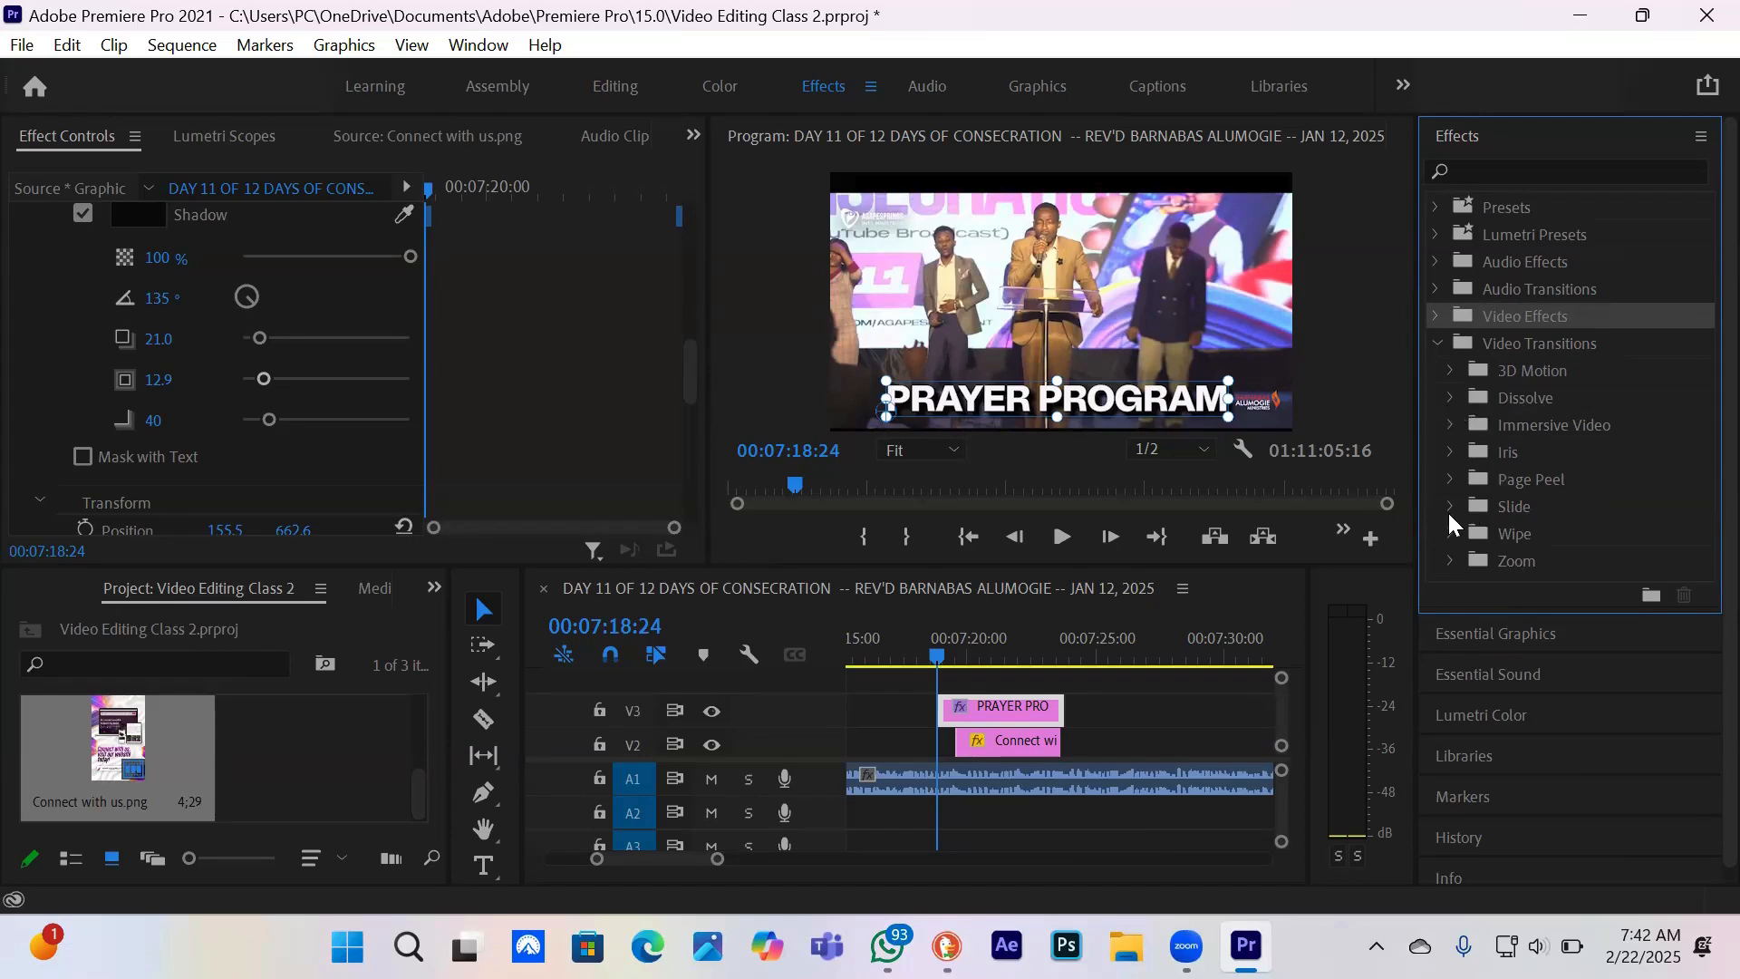
click(1449, 555)
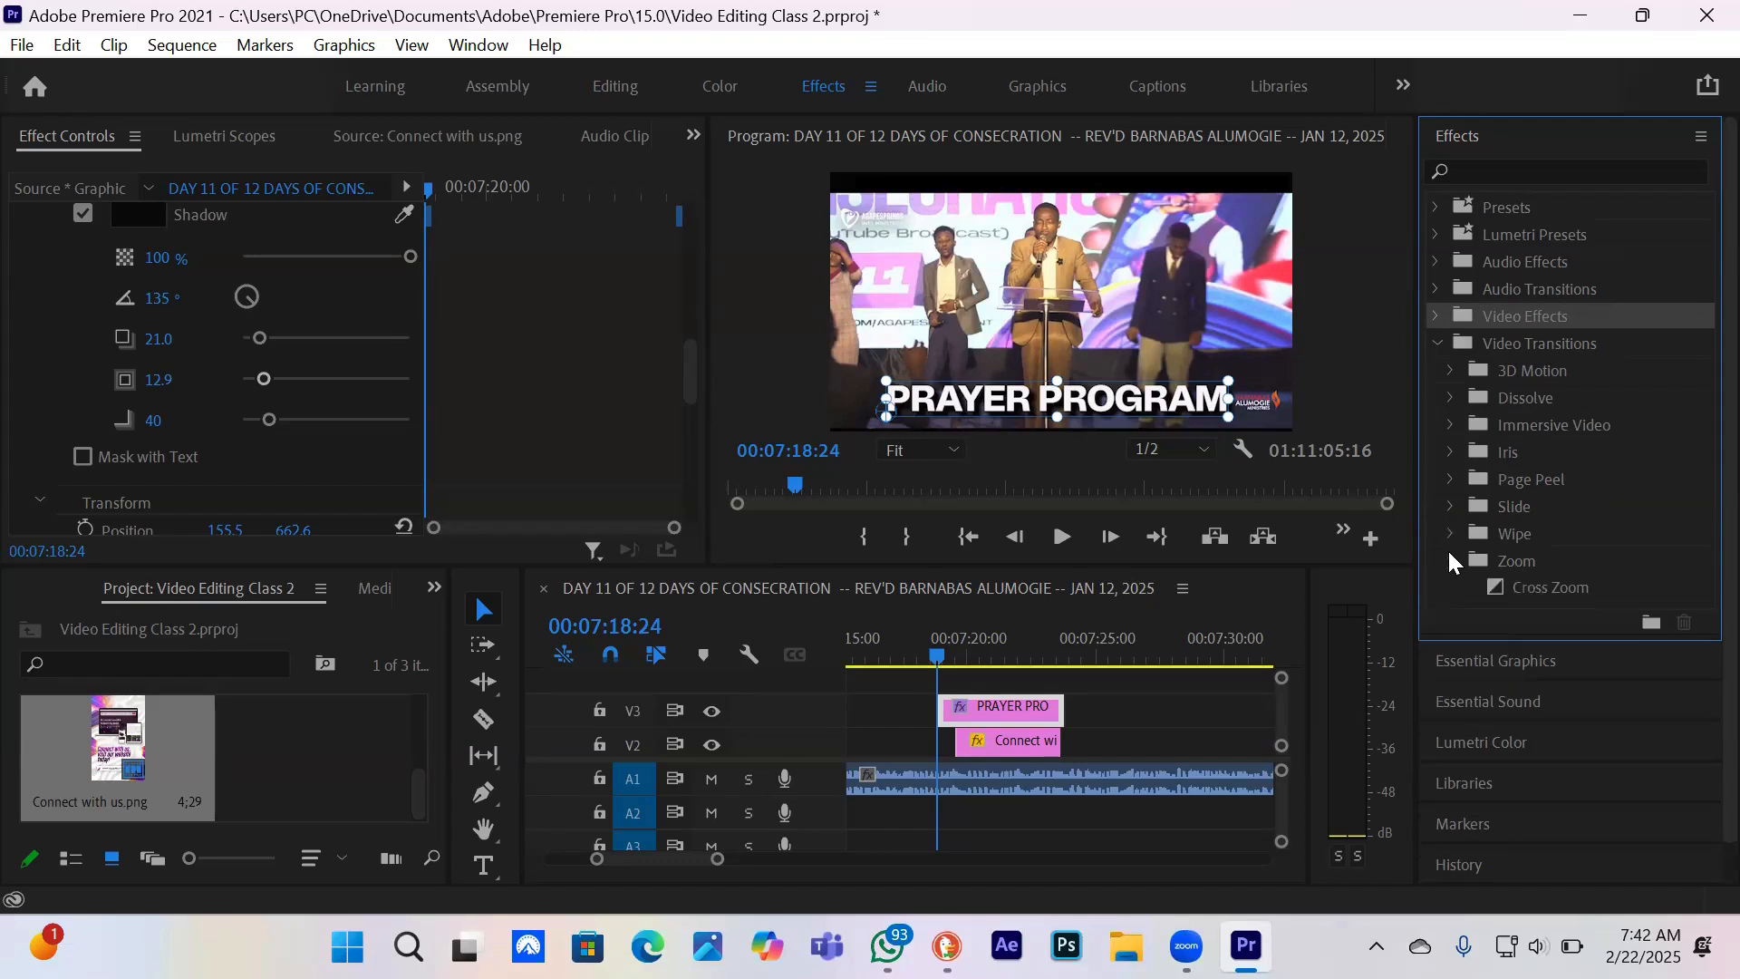
click(1453, 534)
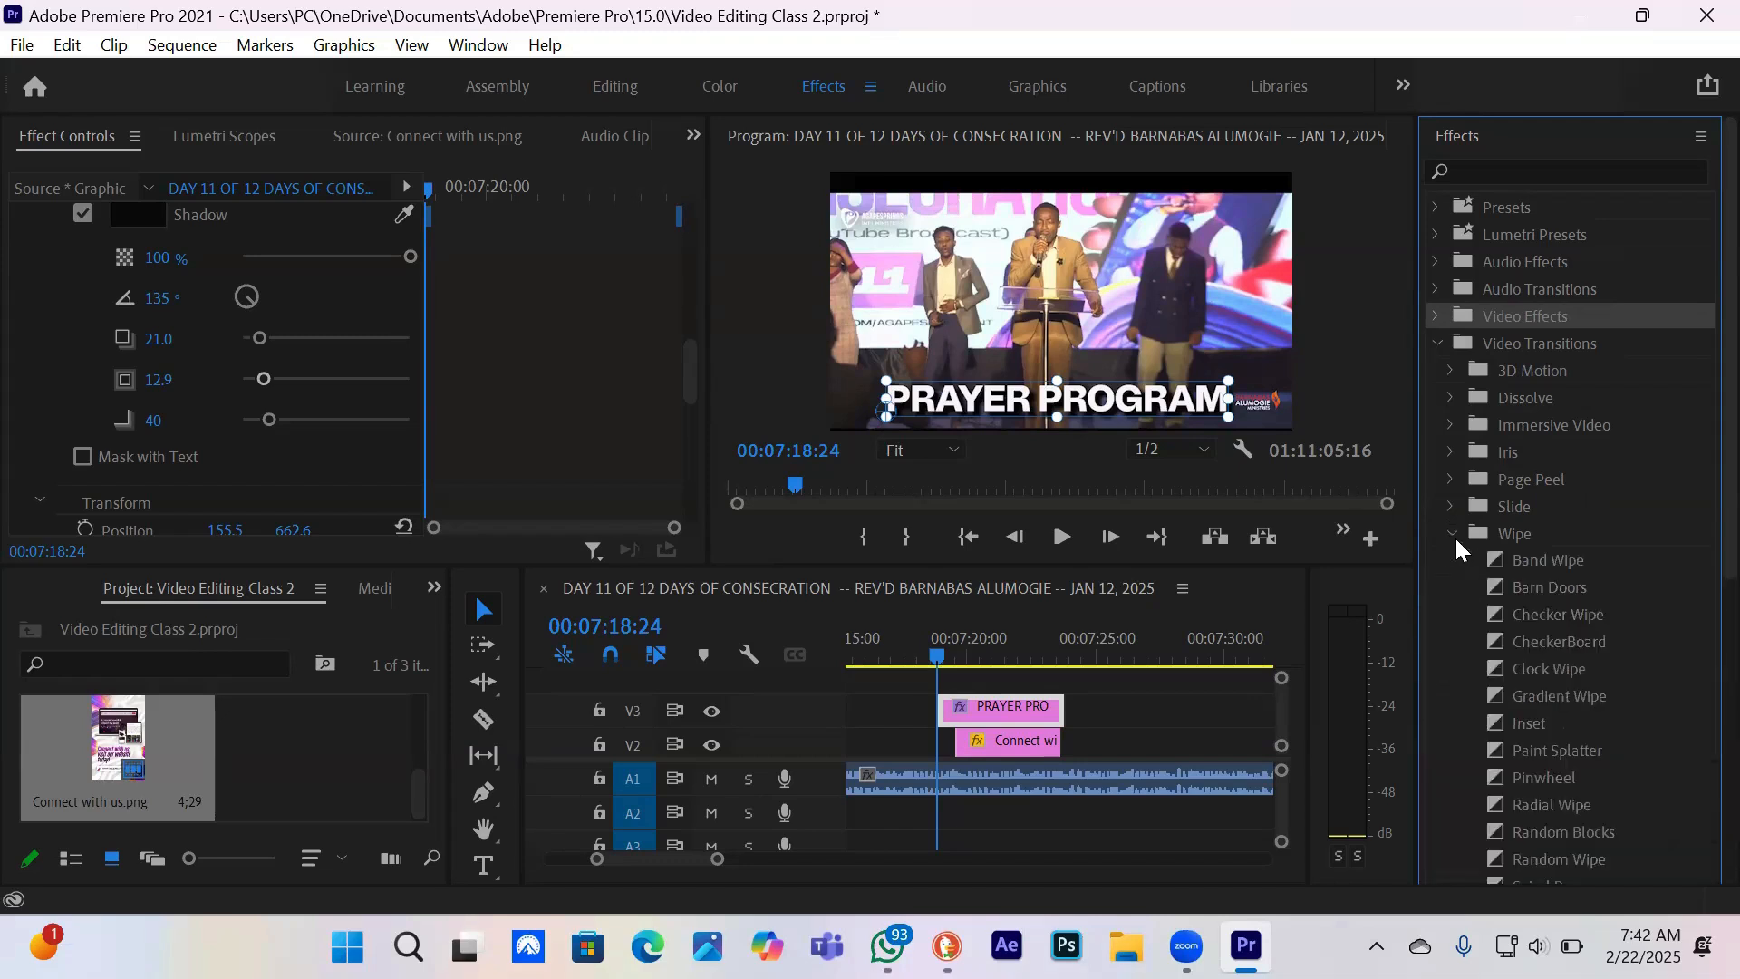
click(1550, 558)
mouse_move(1180, 594)
mouse_down()
mouse_move(1012, 656)
mouse_move(946, 709)
mouse_up()
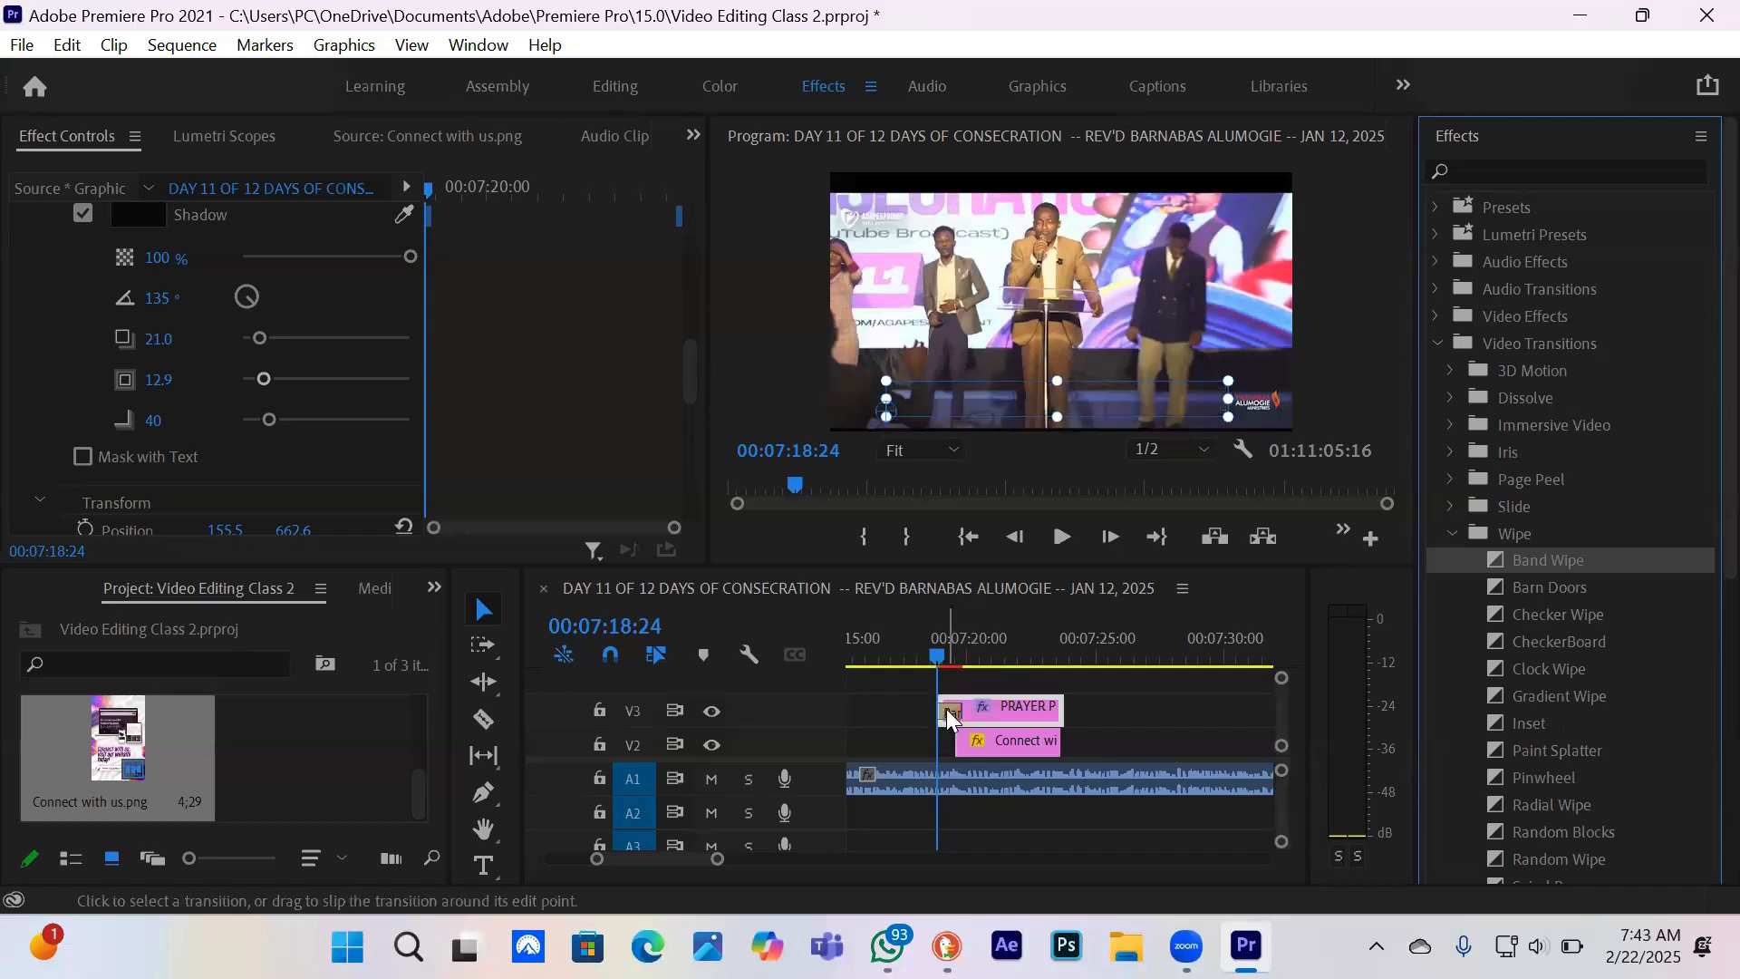
click(914, 656)
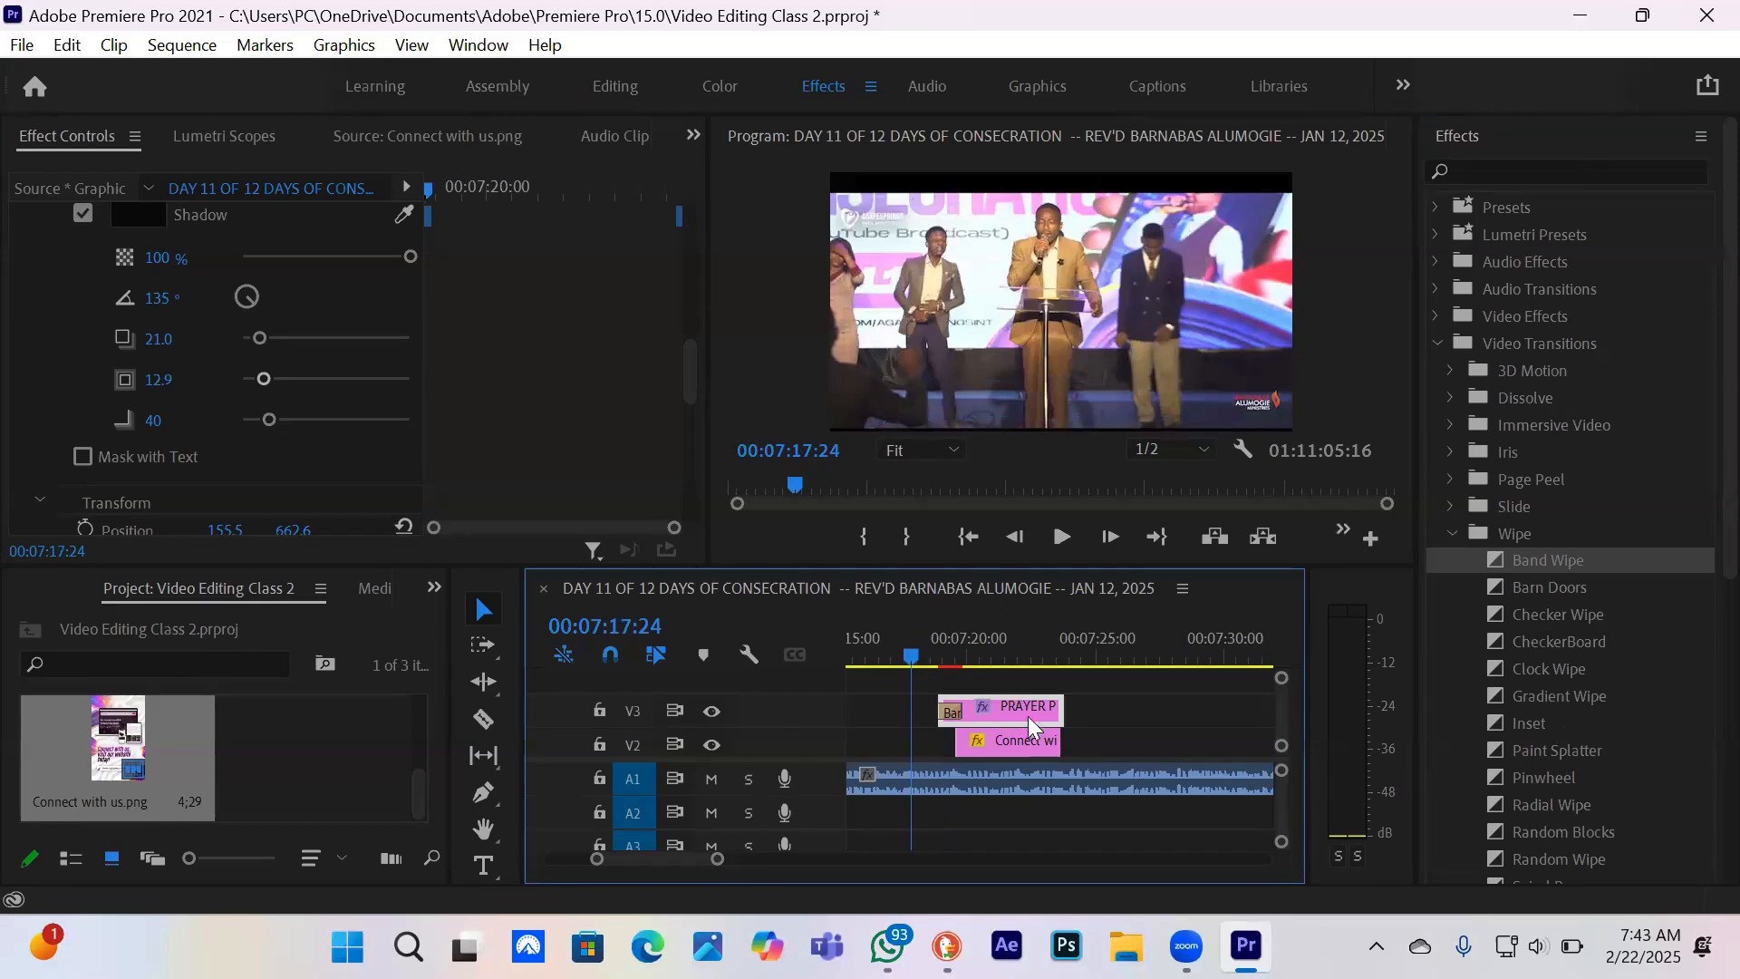
- Hide the V2 track holding the Connect with us image and preview the PRAYER PROGRAM title from 00:07:18:08
click(999, 741)
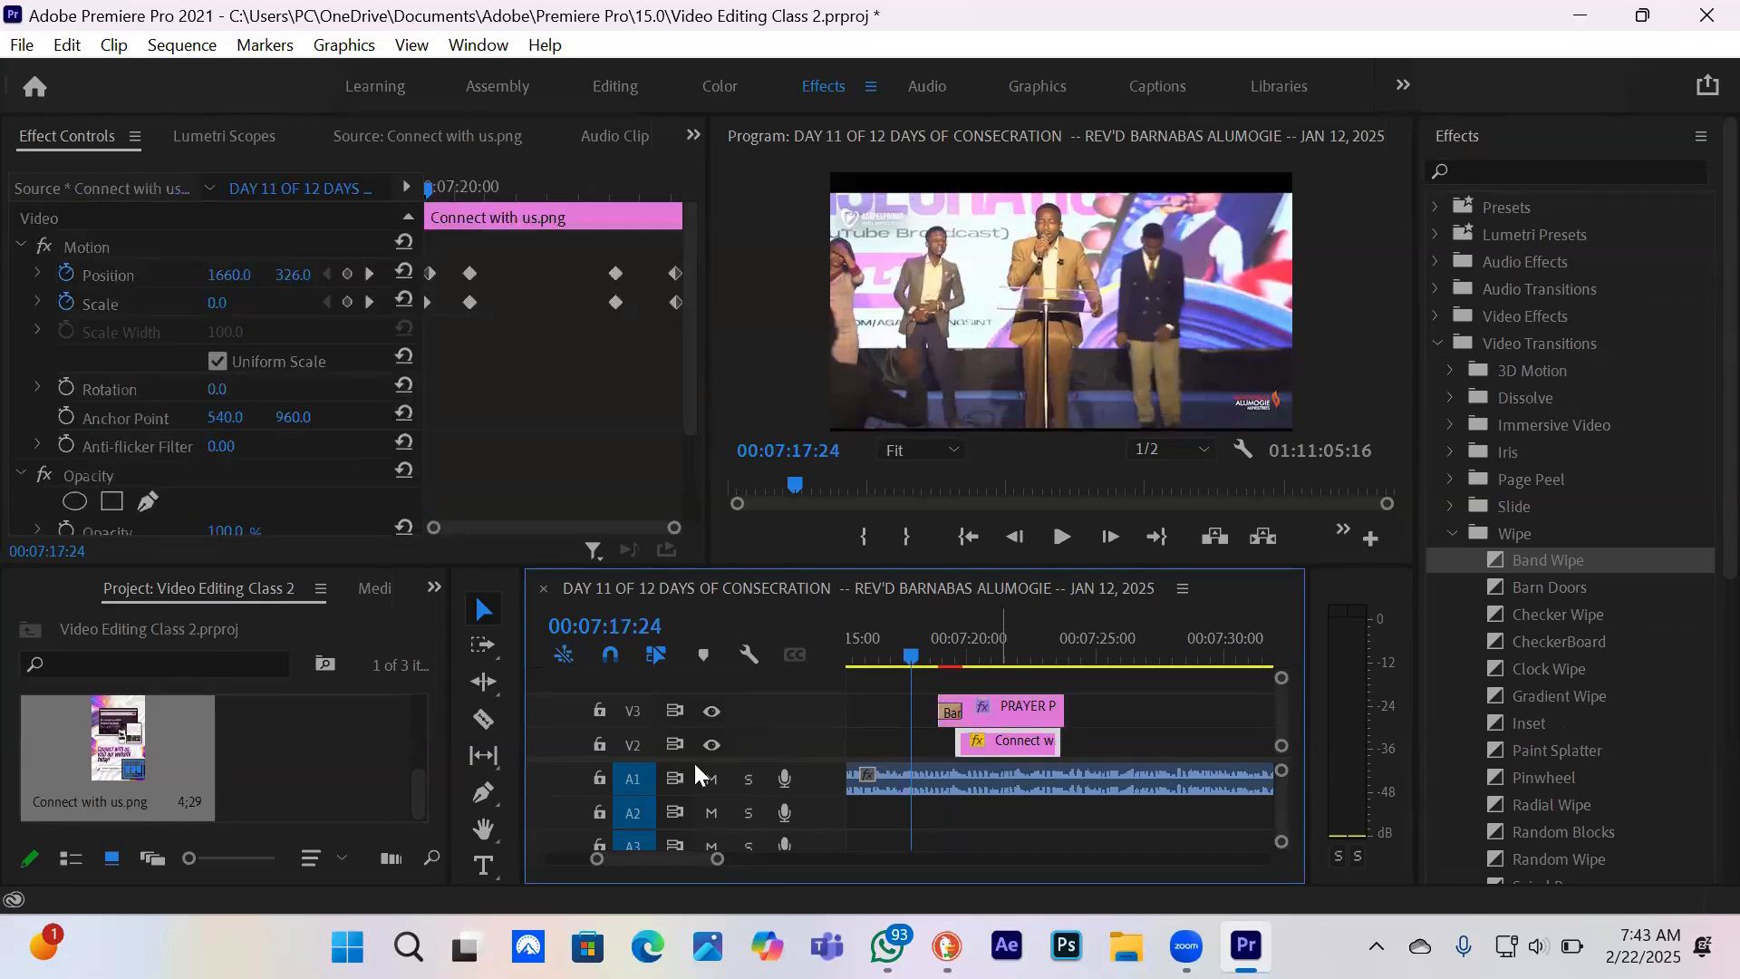
click(714, 745)
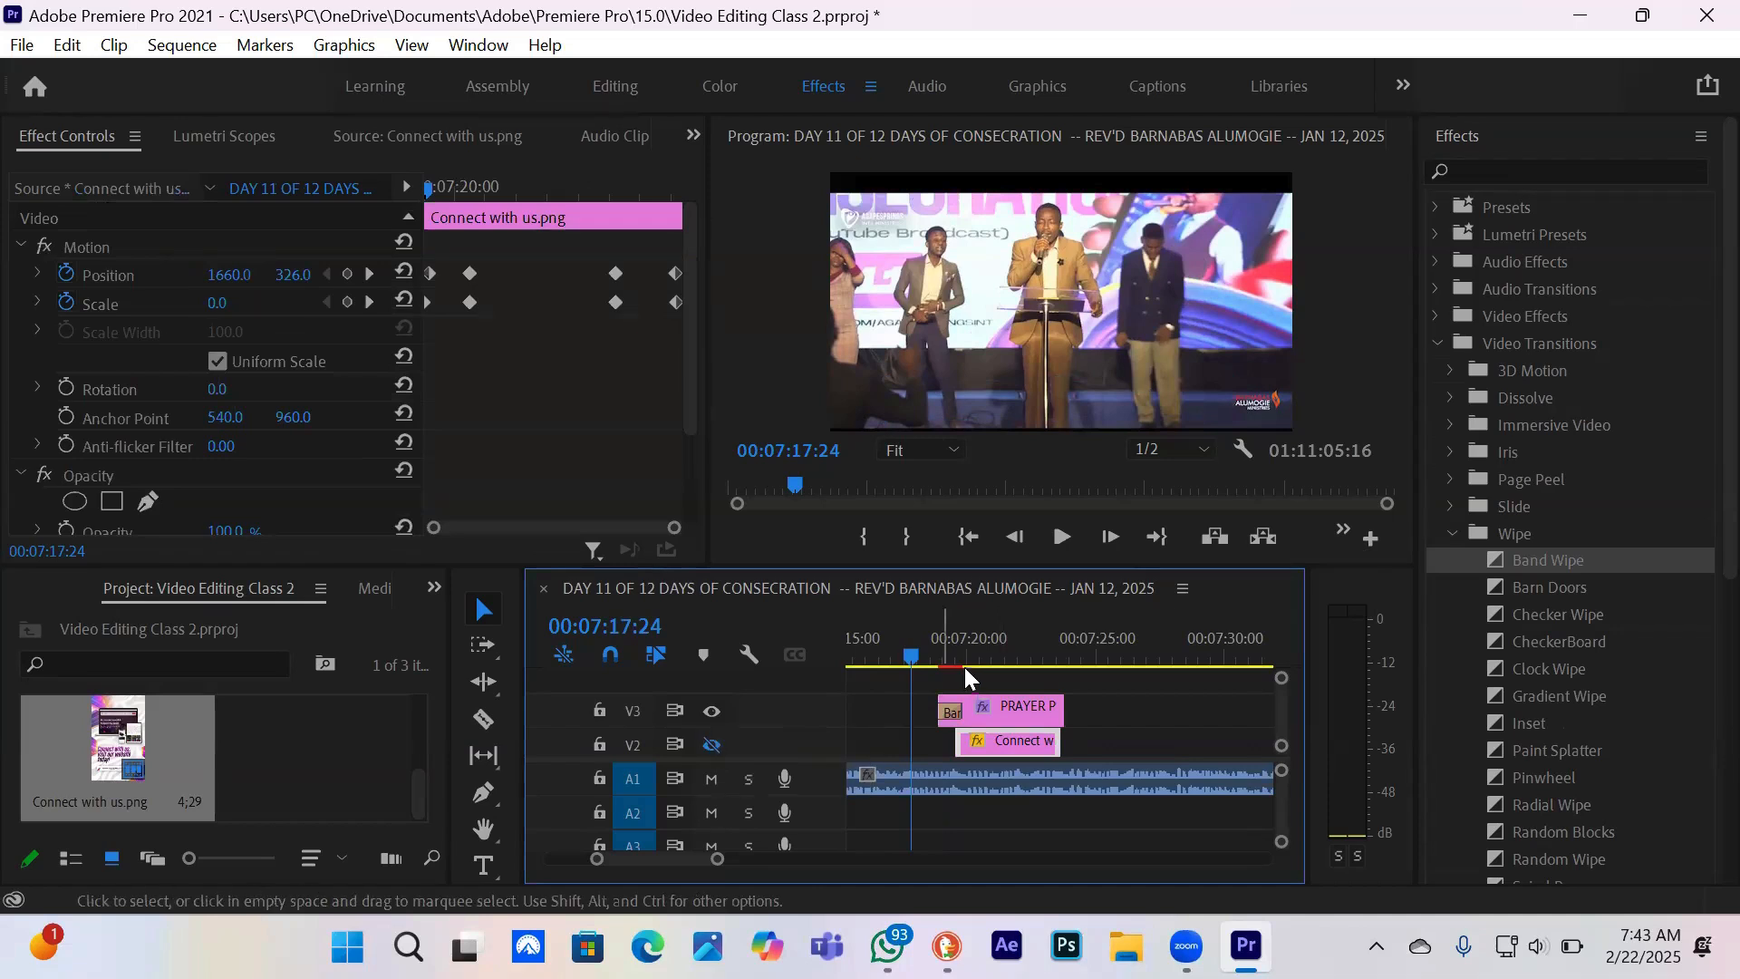
click(925, 651)
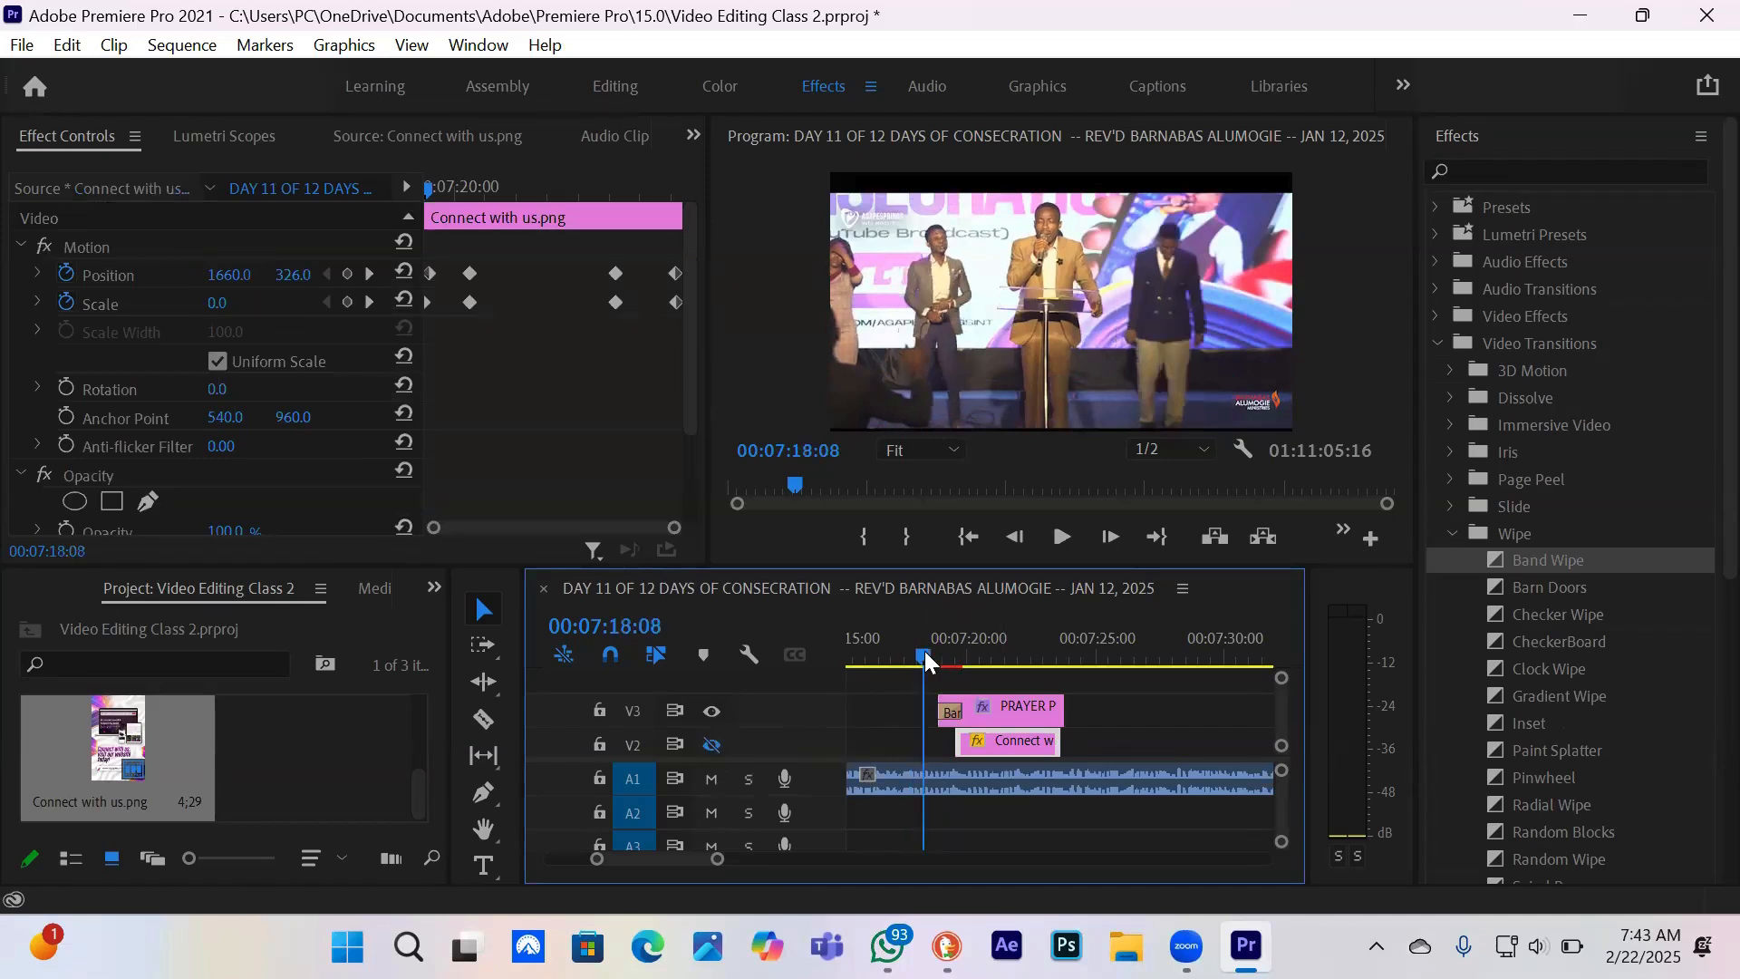
key(space)
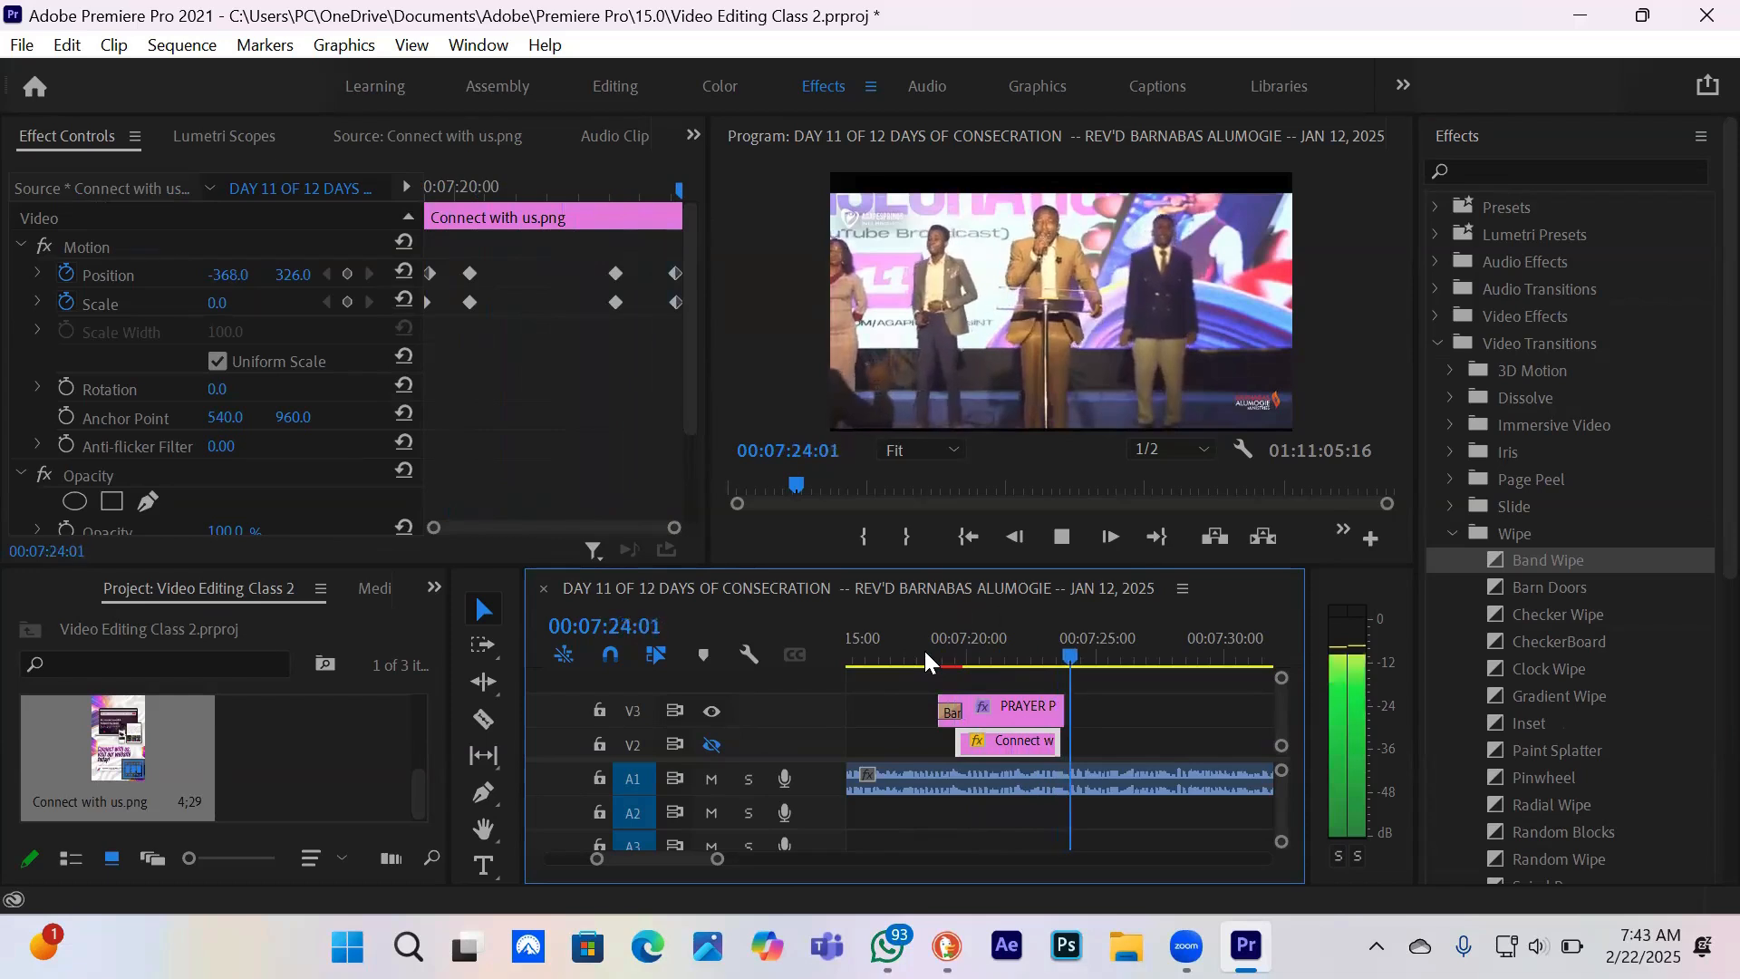
key(space)
- Apply the Band Wipe transition to the end of the PRAYER PROGRAM clip on V3 and play the clip through
drag(1546, 562, 1053, 717)
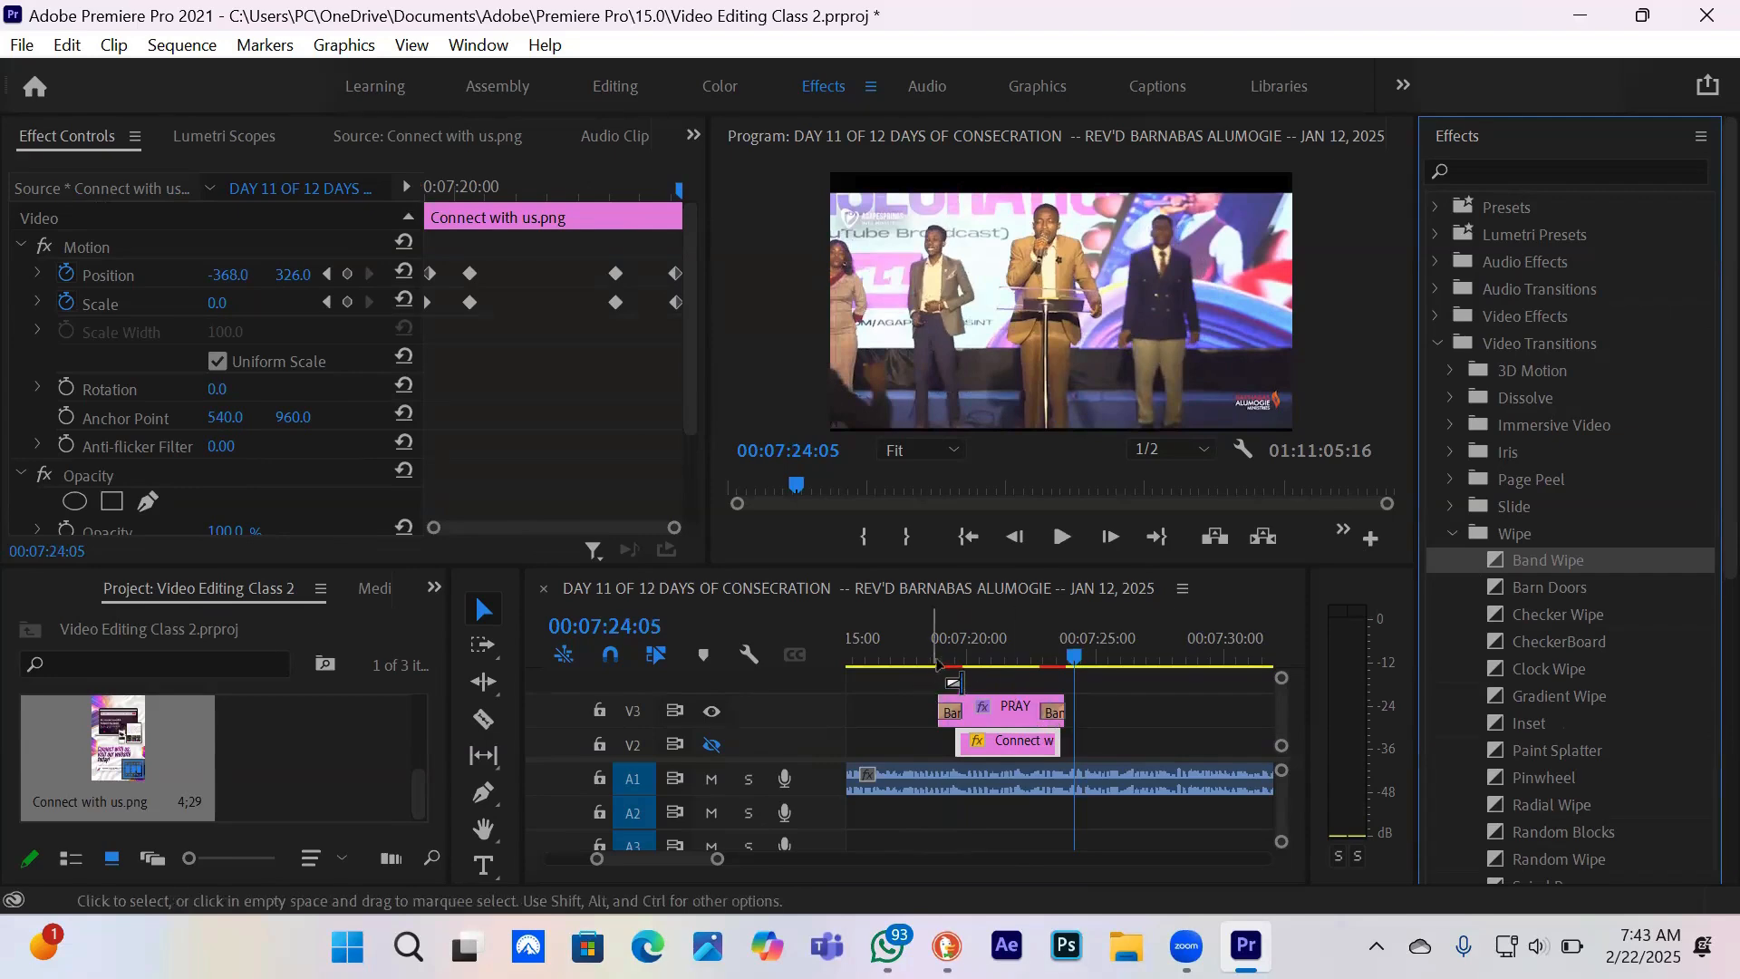
click(936, 653)
key(space)
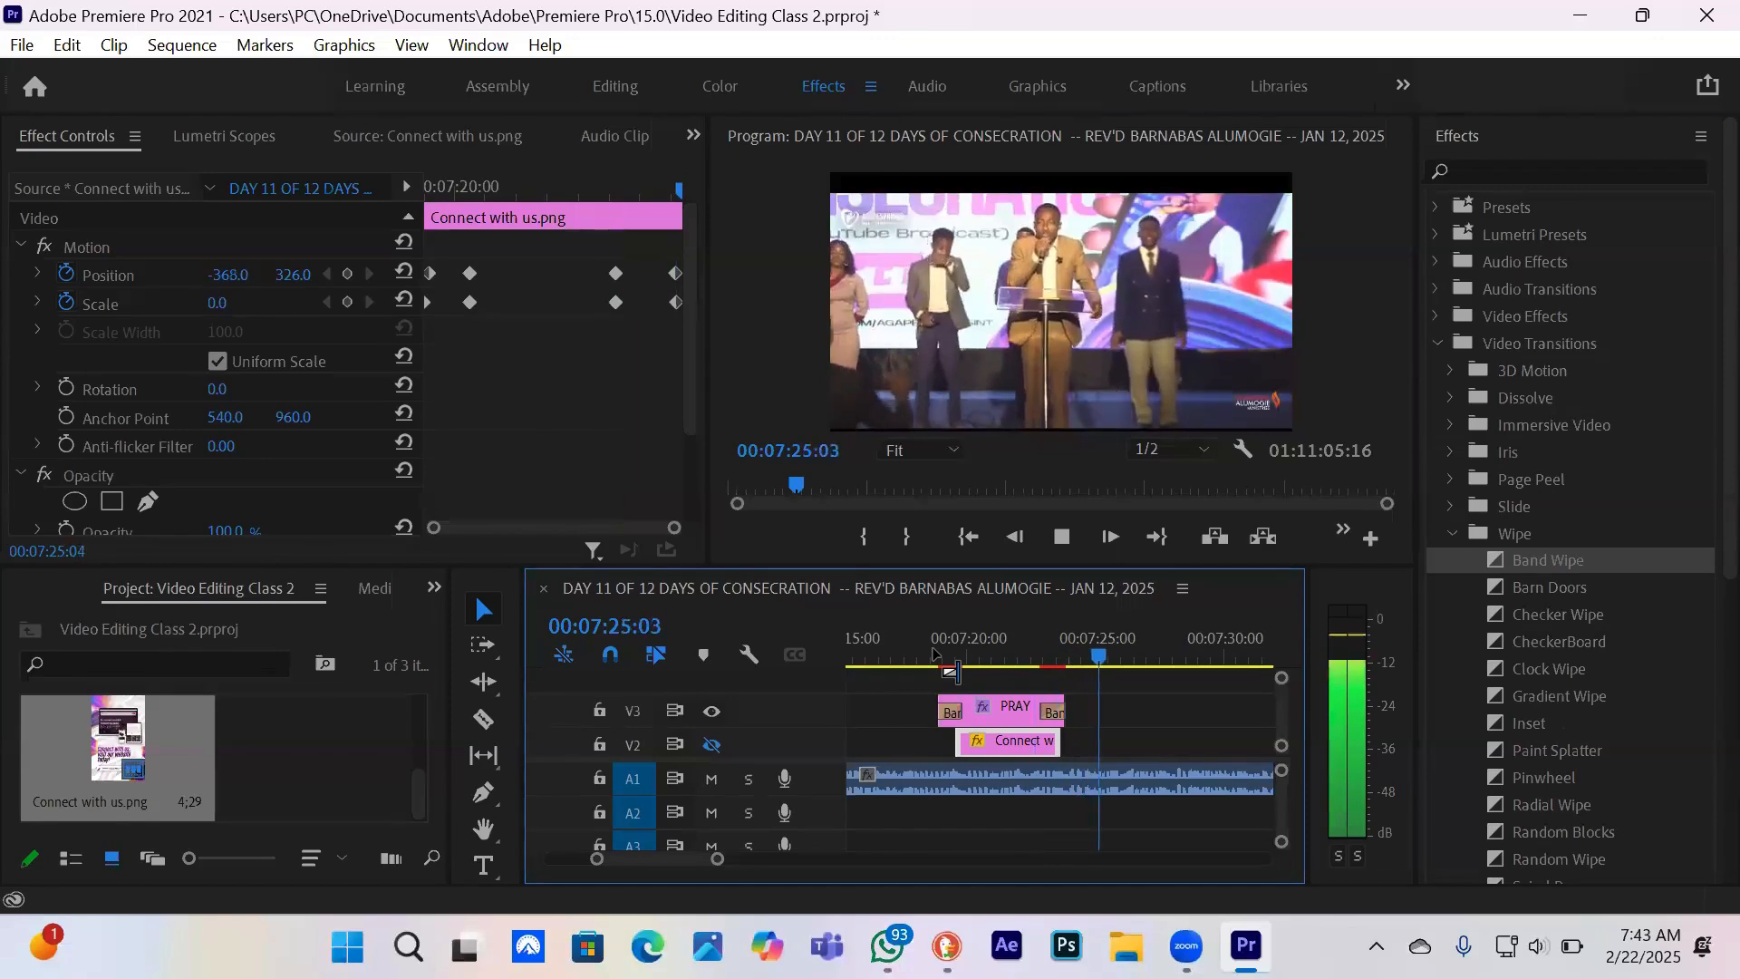
key(space)
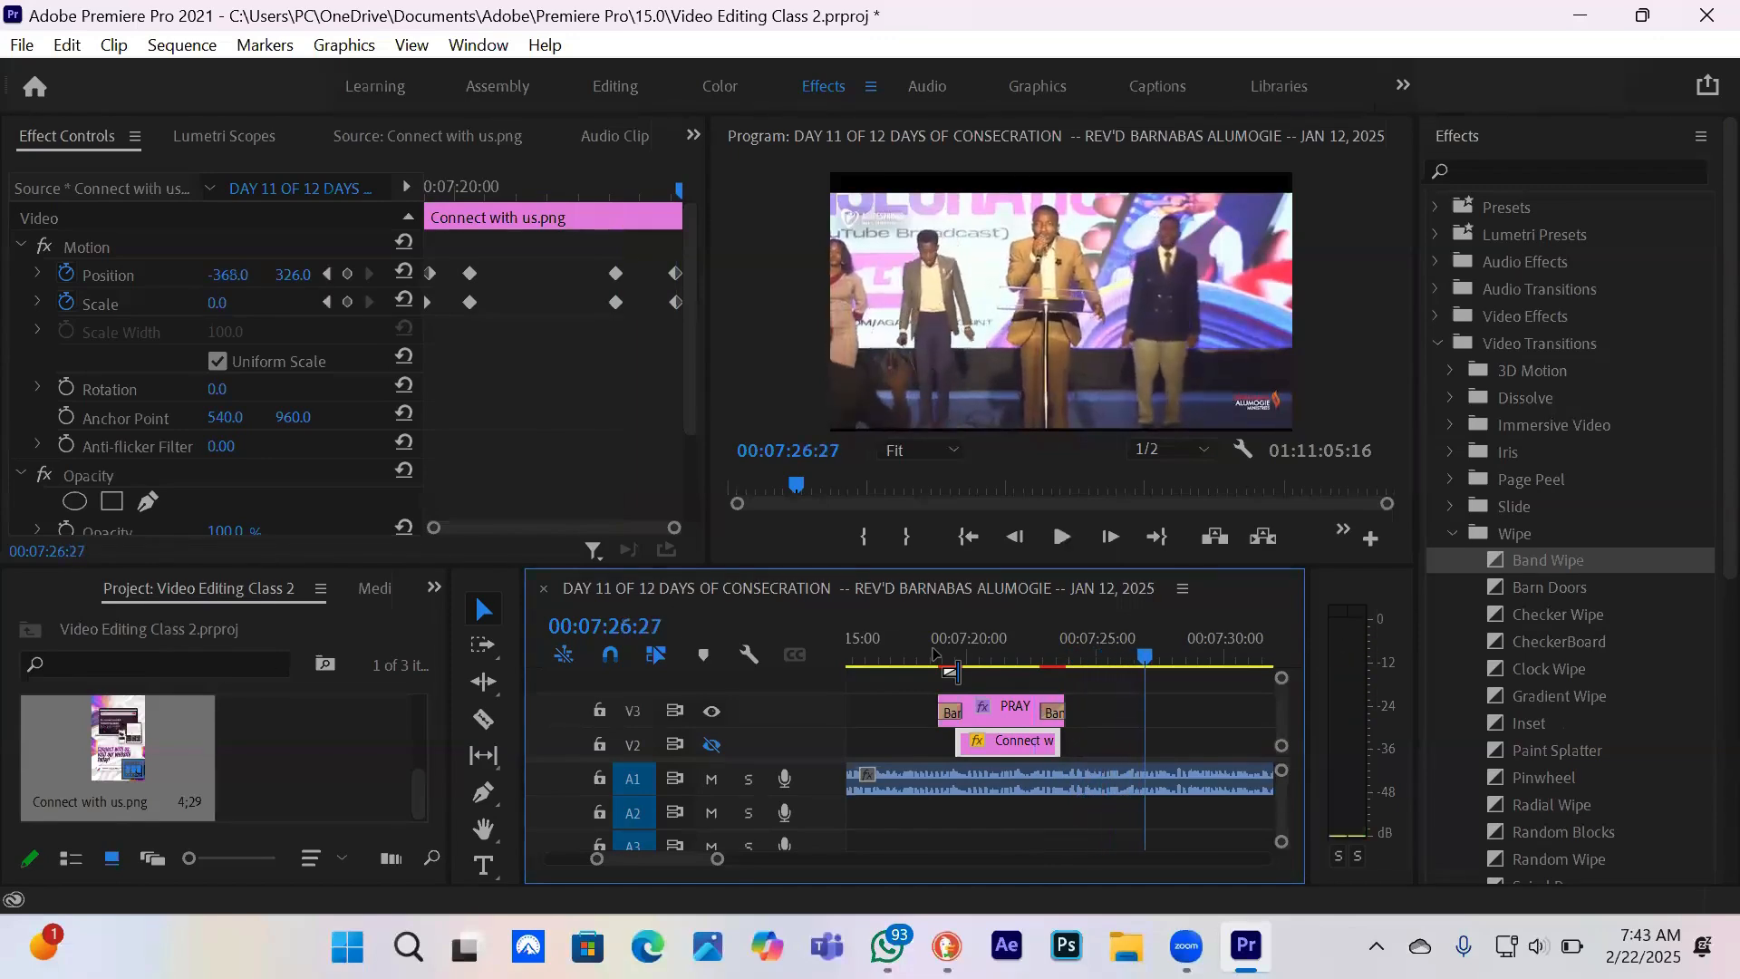
- Copy the PRAYER PROGRAM clip, make V3 the target track, and paste copies at 00:07:32:01 and 00:07:48:22
click(1009, 705)
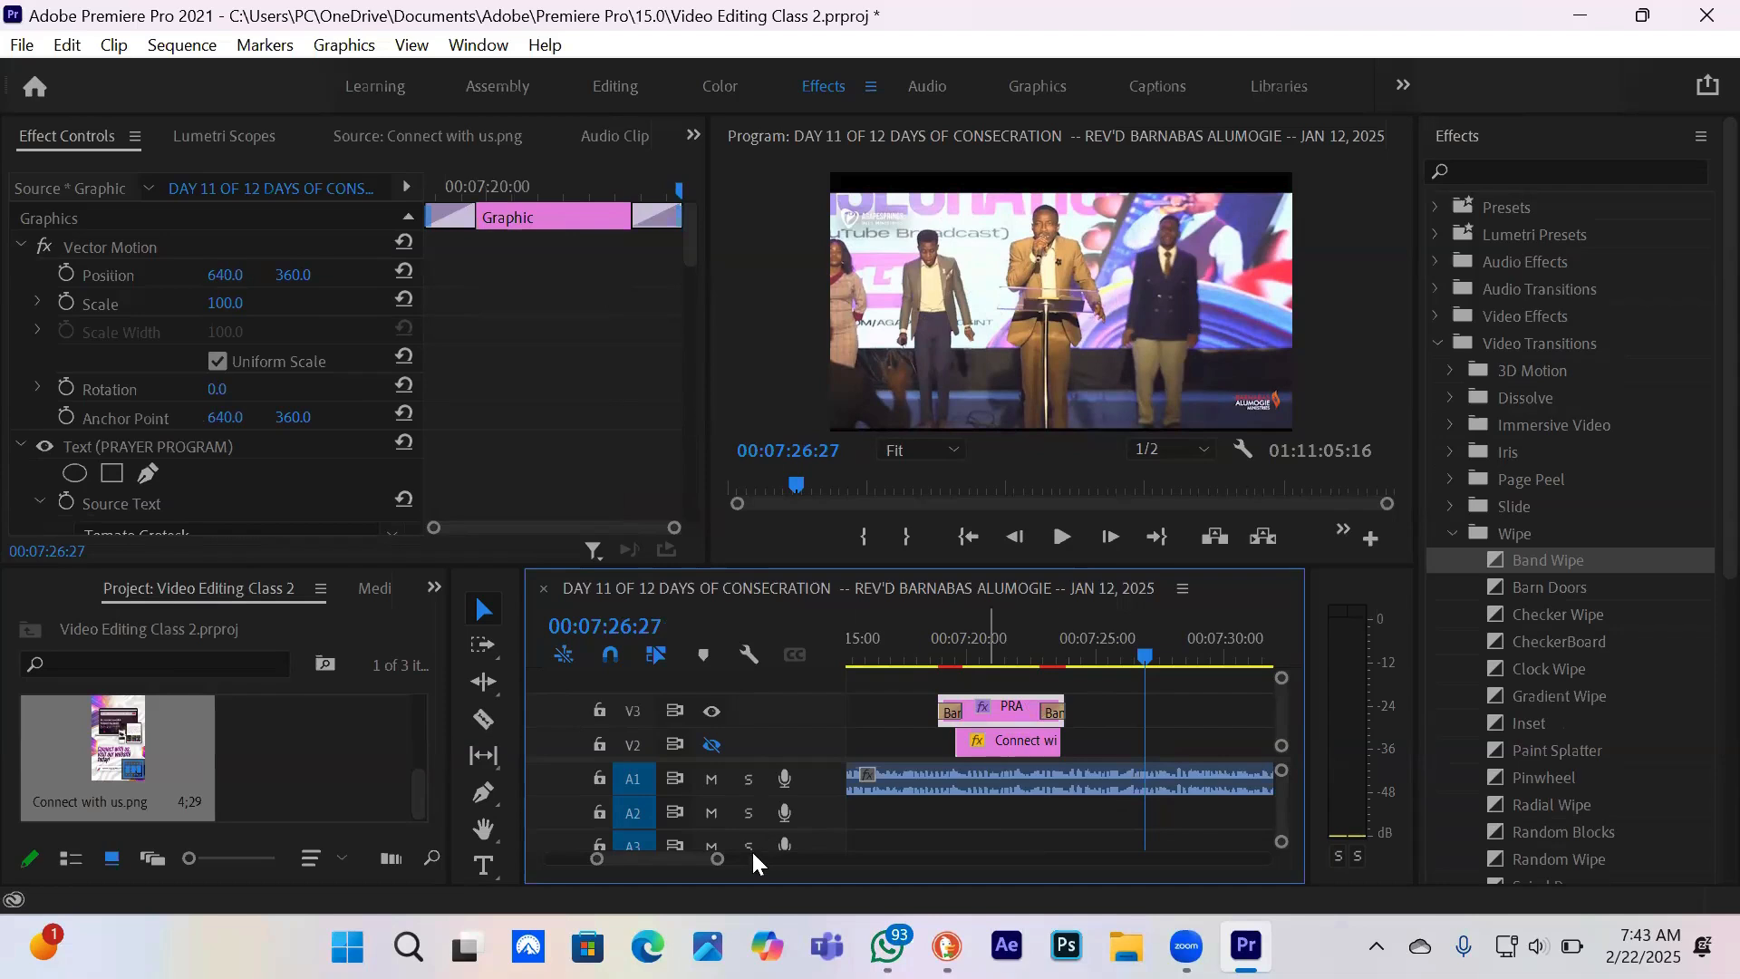
mouse_move(723, 868)
mouse_down()
mouse_move(824, 851)
mouse_move(705, 855)
mouse_up()
key(space)
key(space)
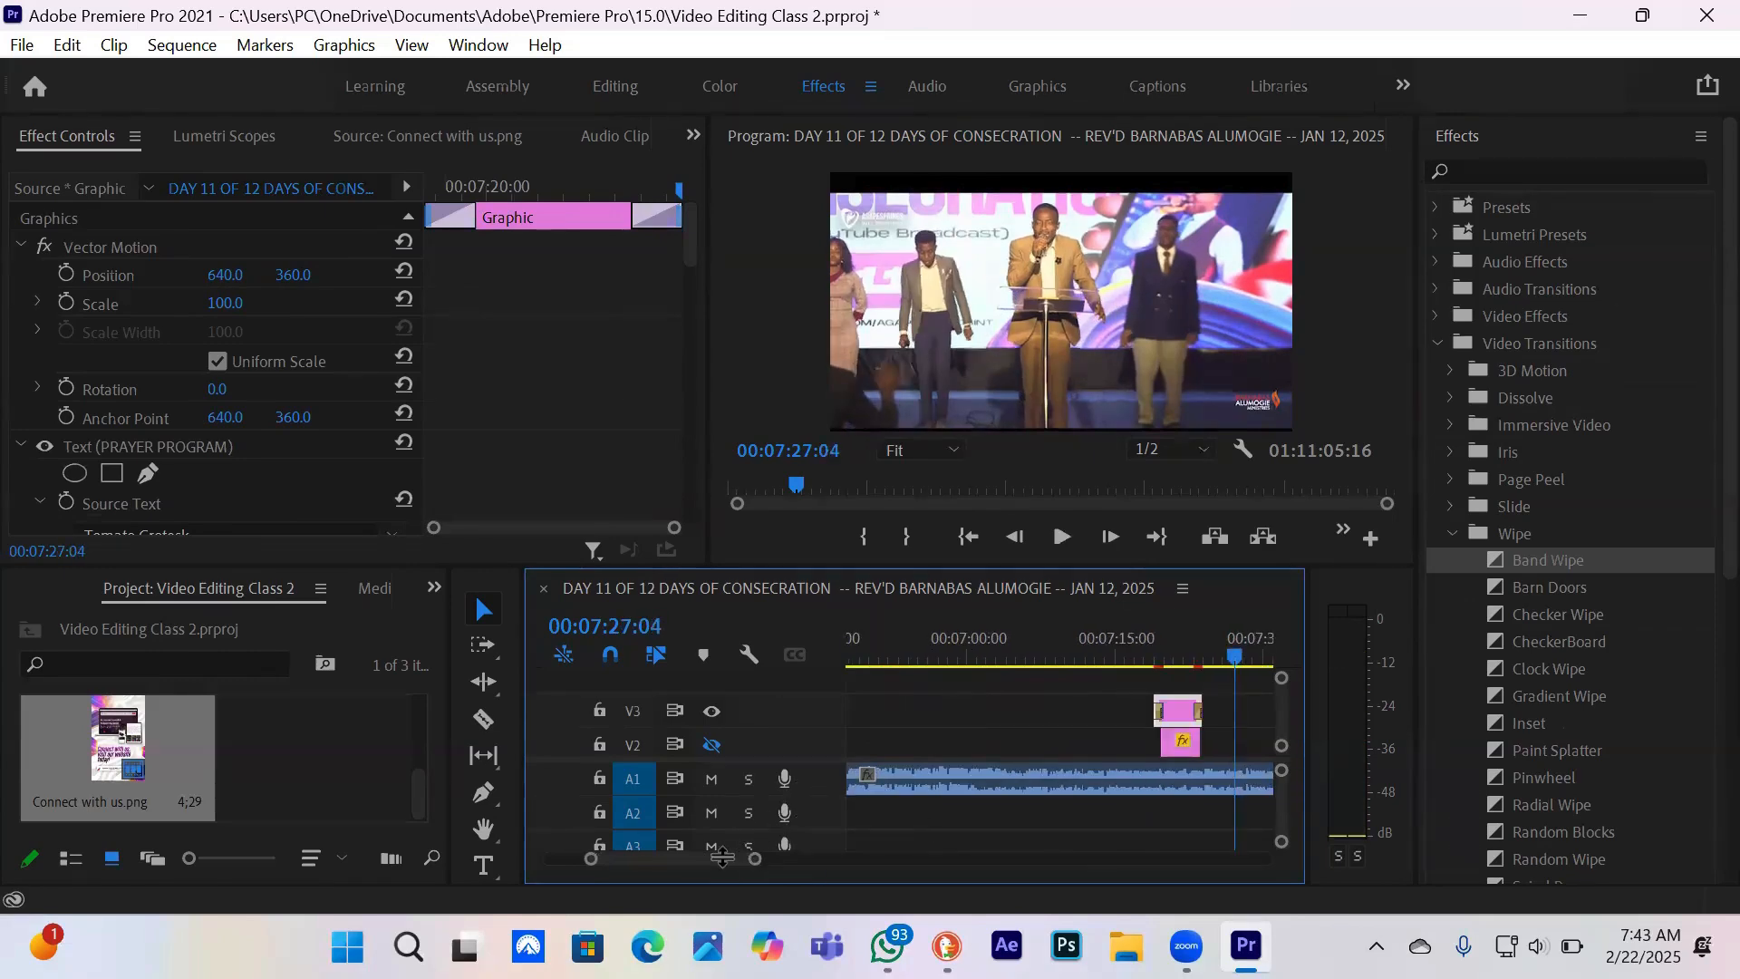
drag(723, 857, 767, 859)
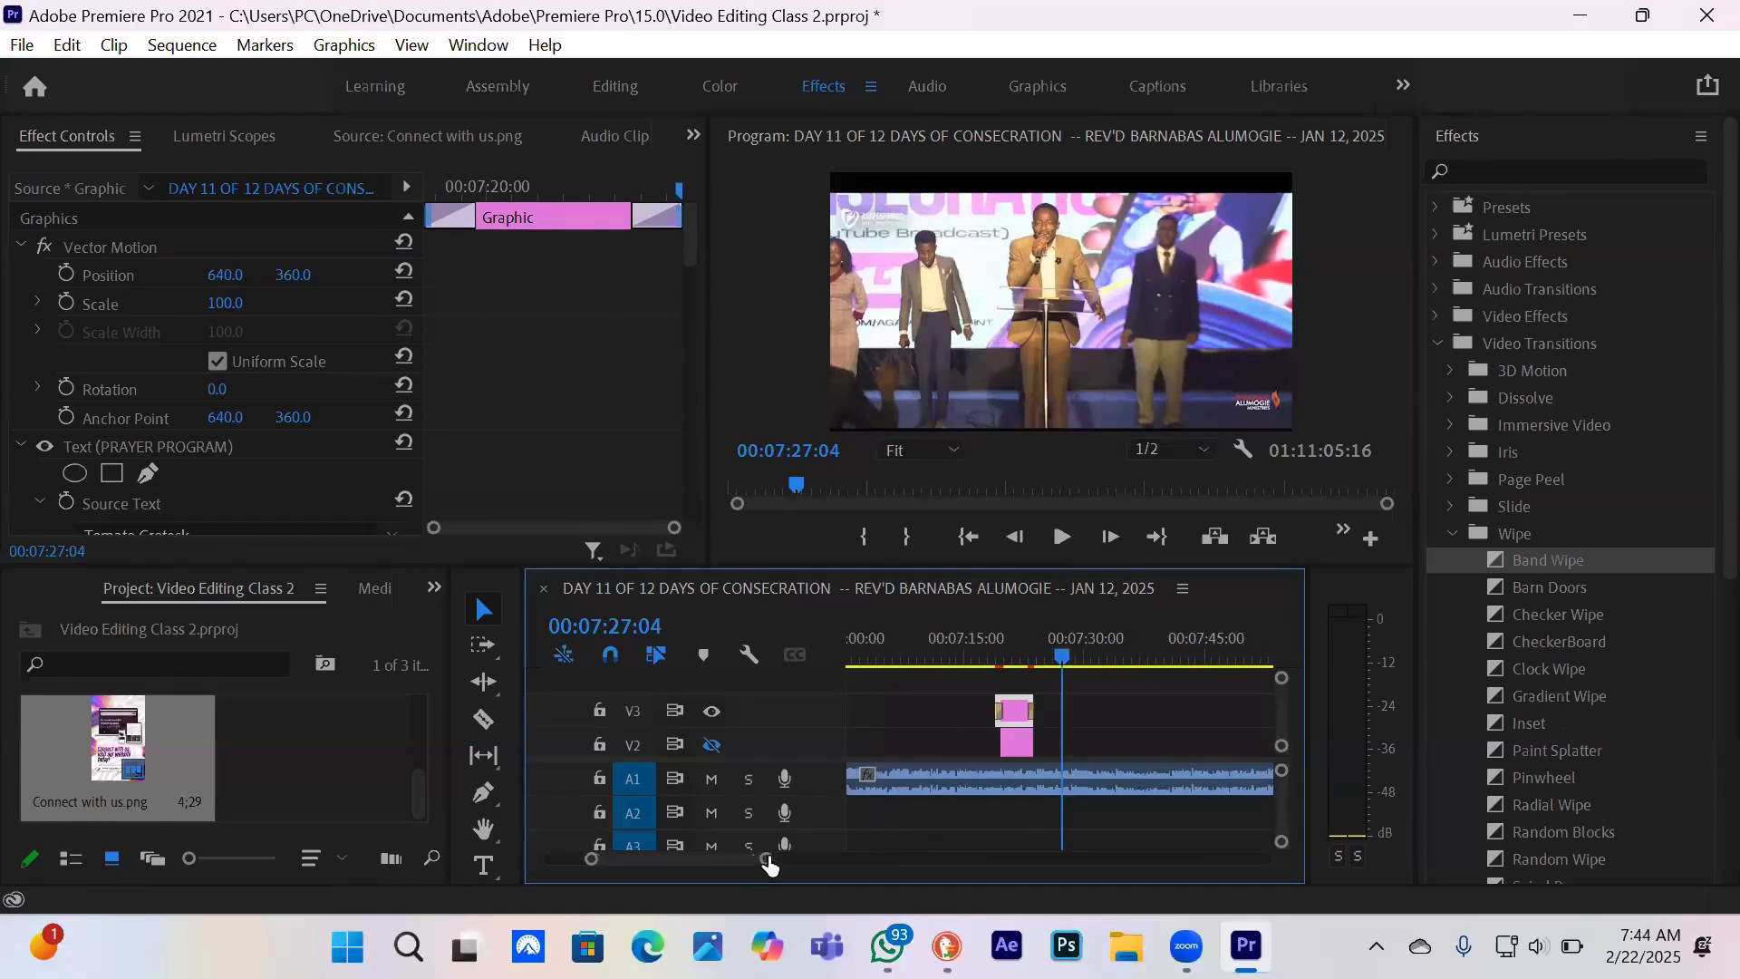
click(1103, 669)
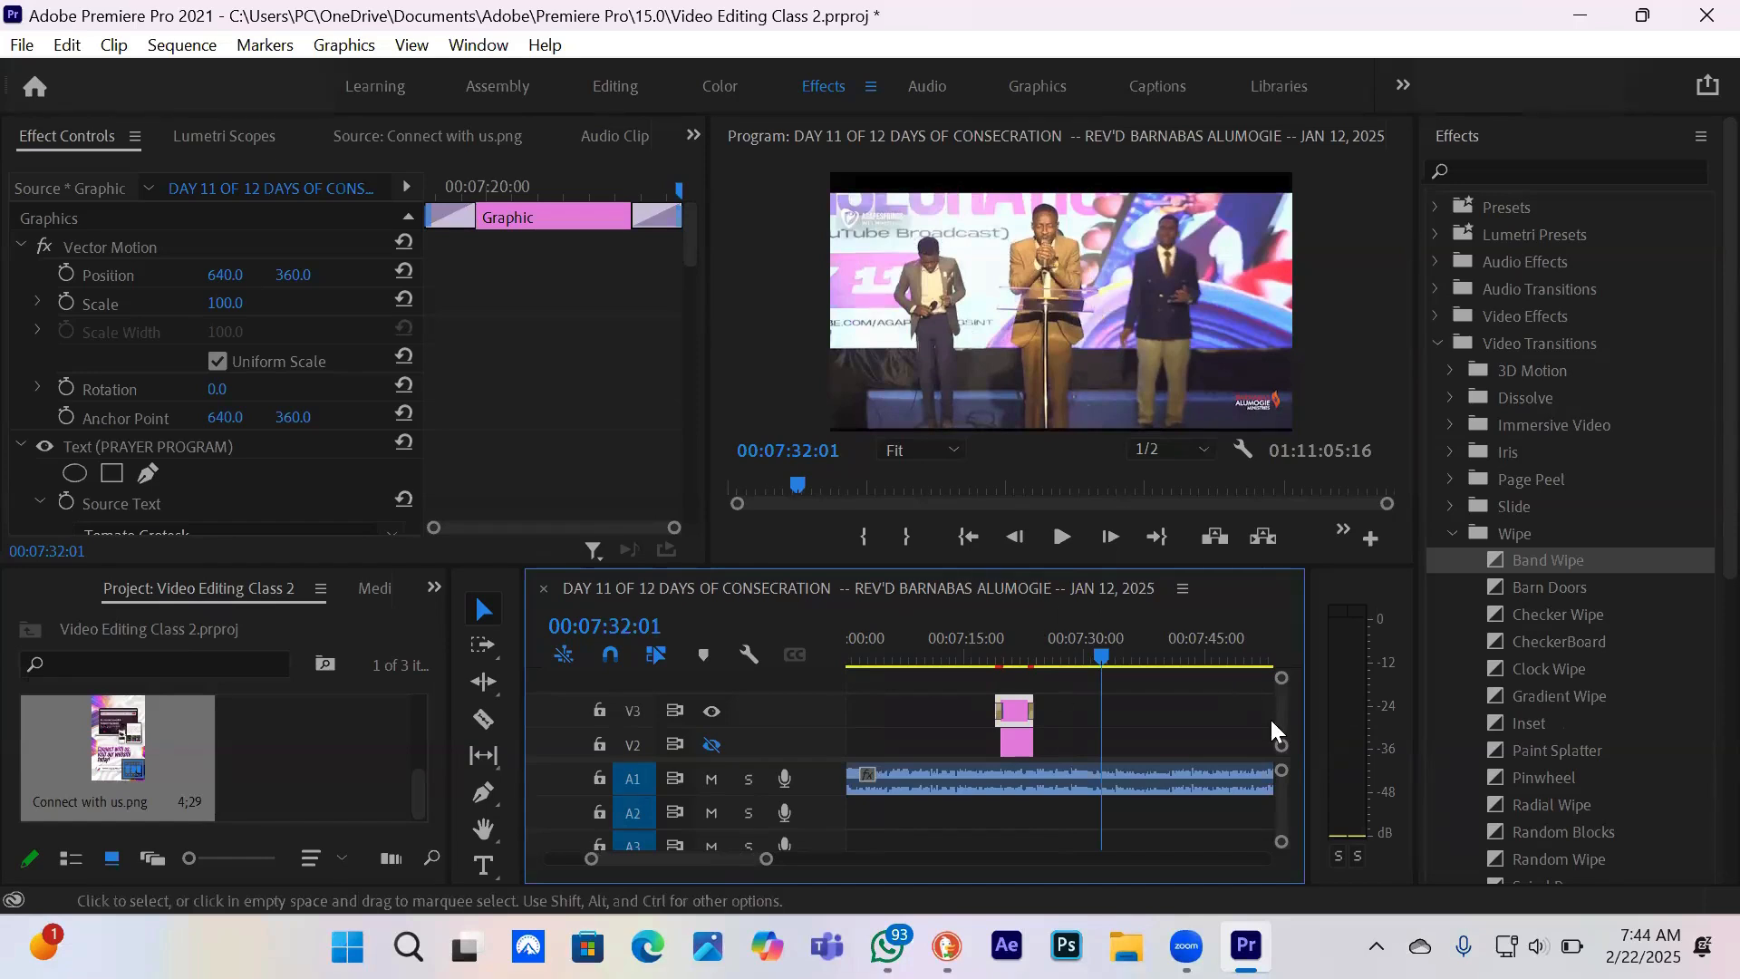
scroll(1282, 743, down, 2)
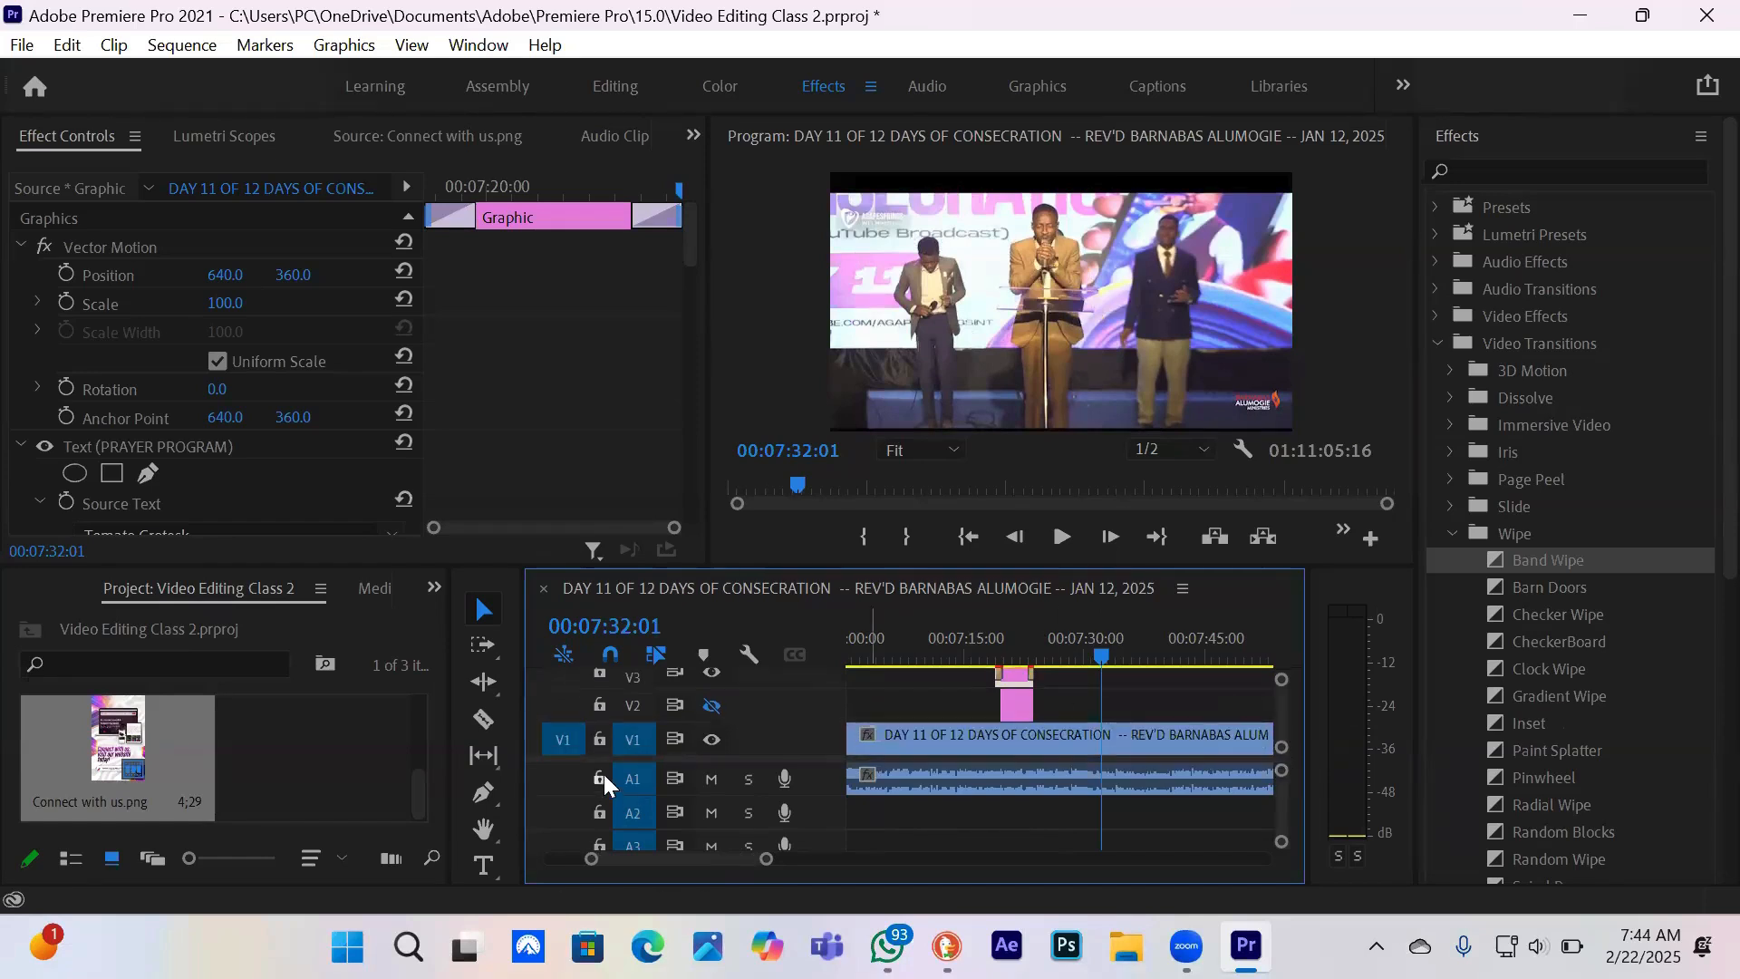
click(635, 678)
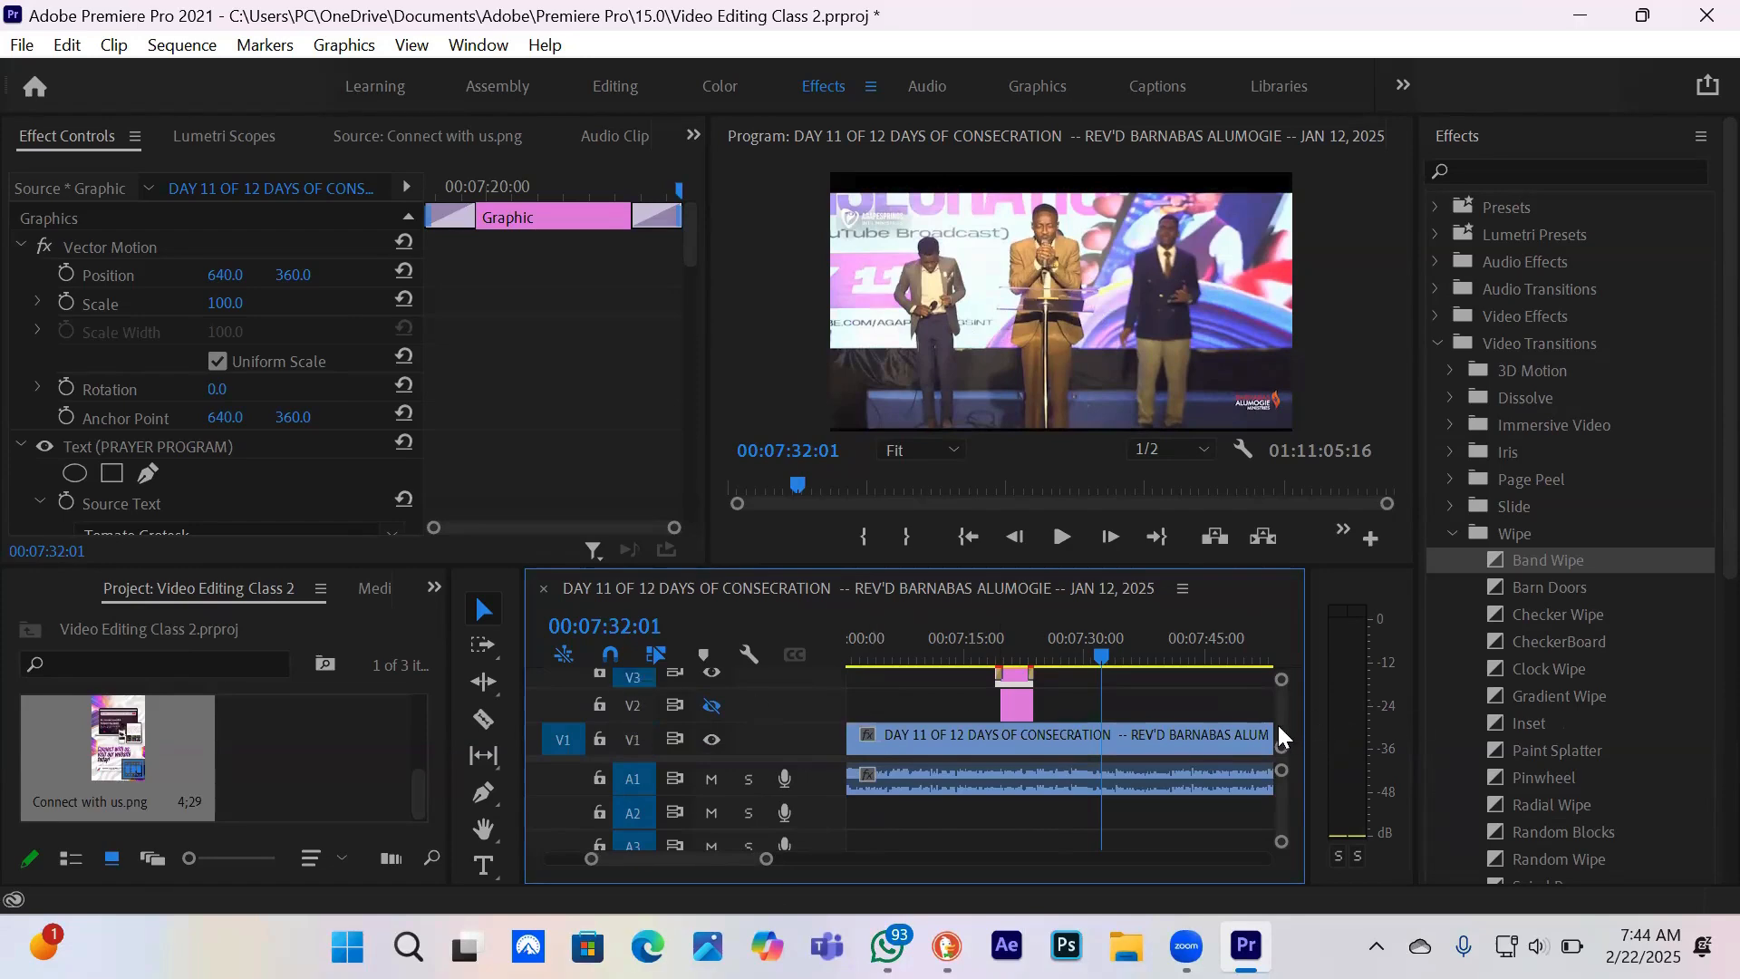
scroll(1280, 729, up, 2)
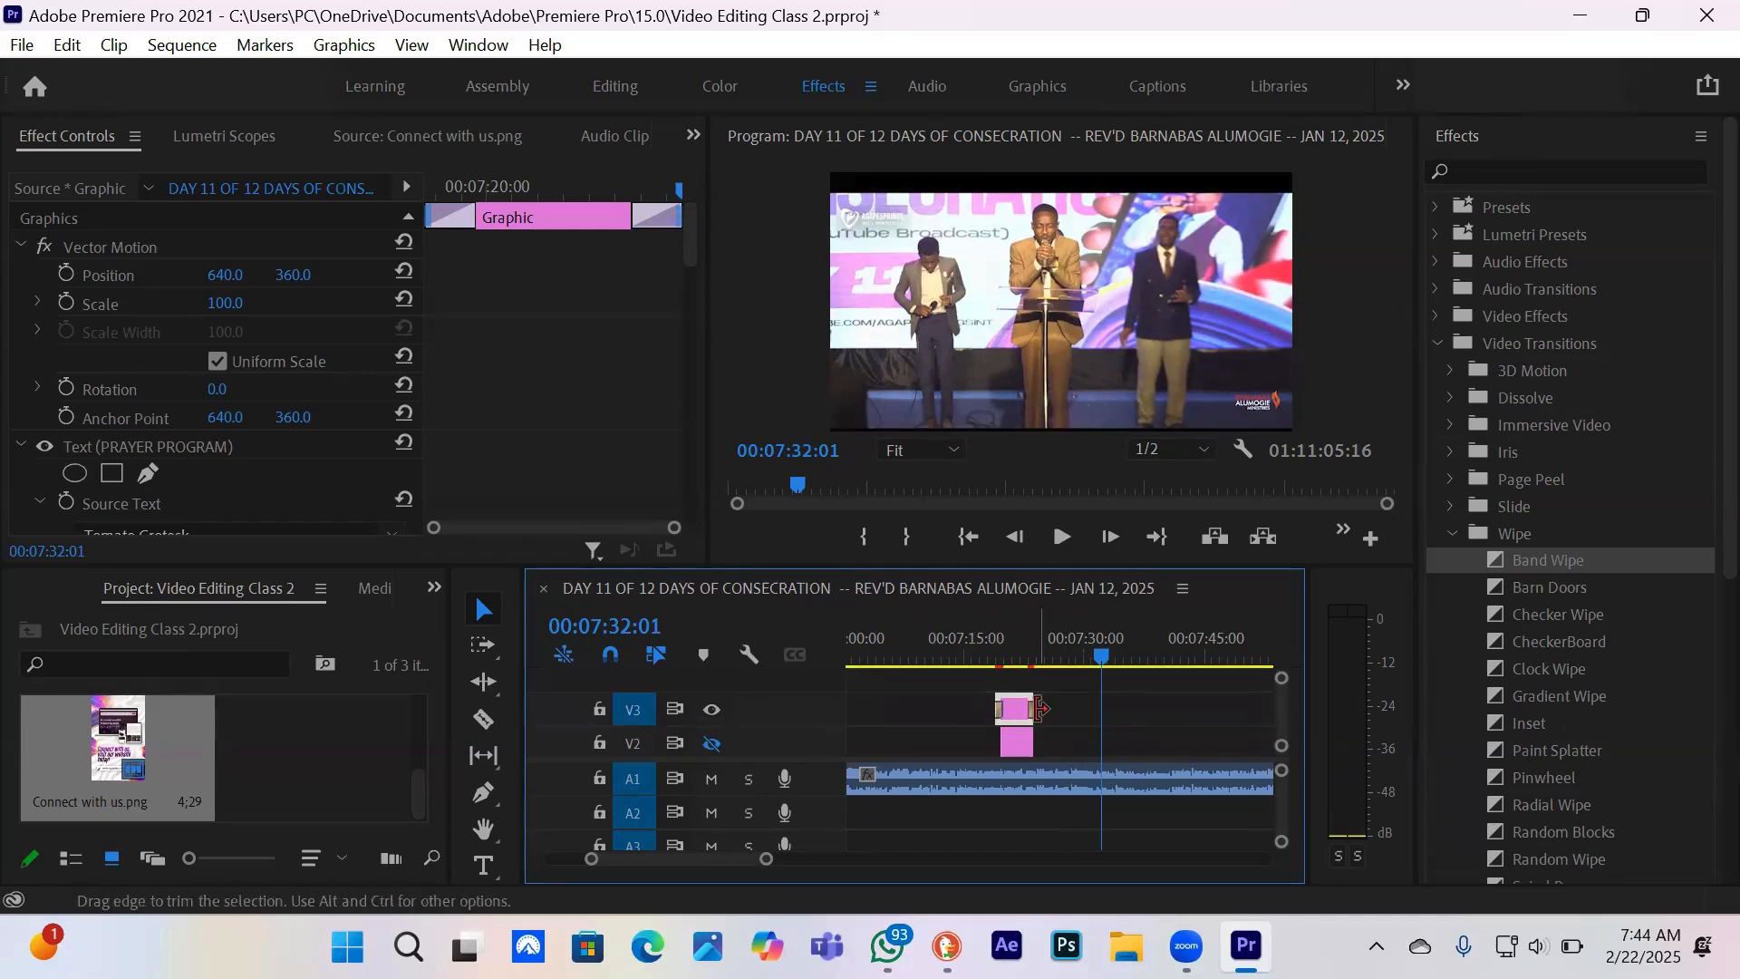
key(ctrl+v)
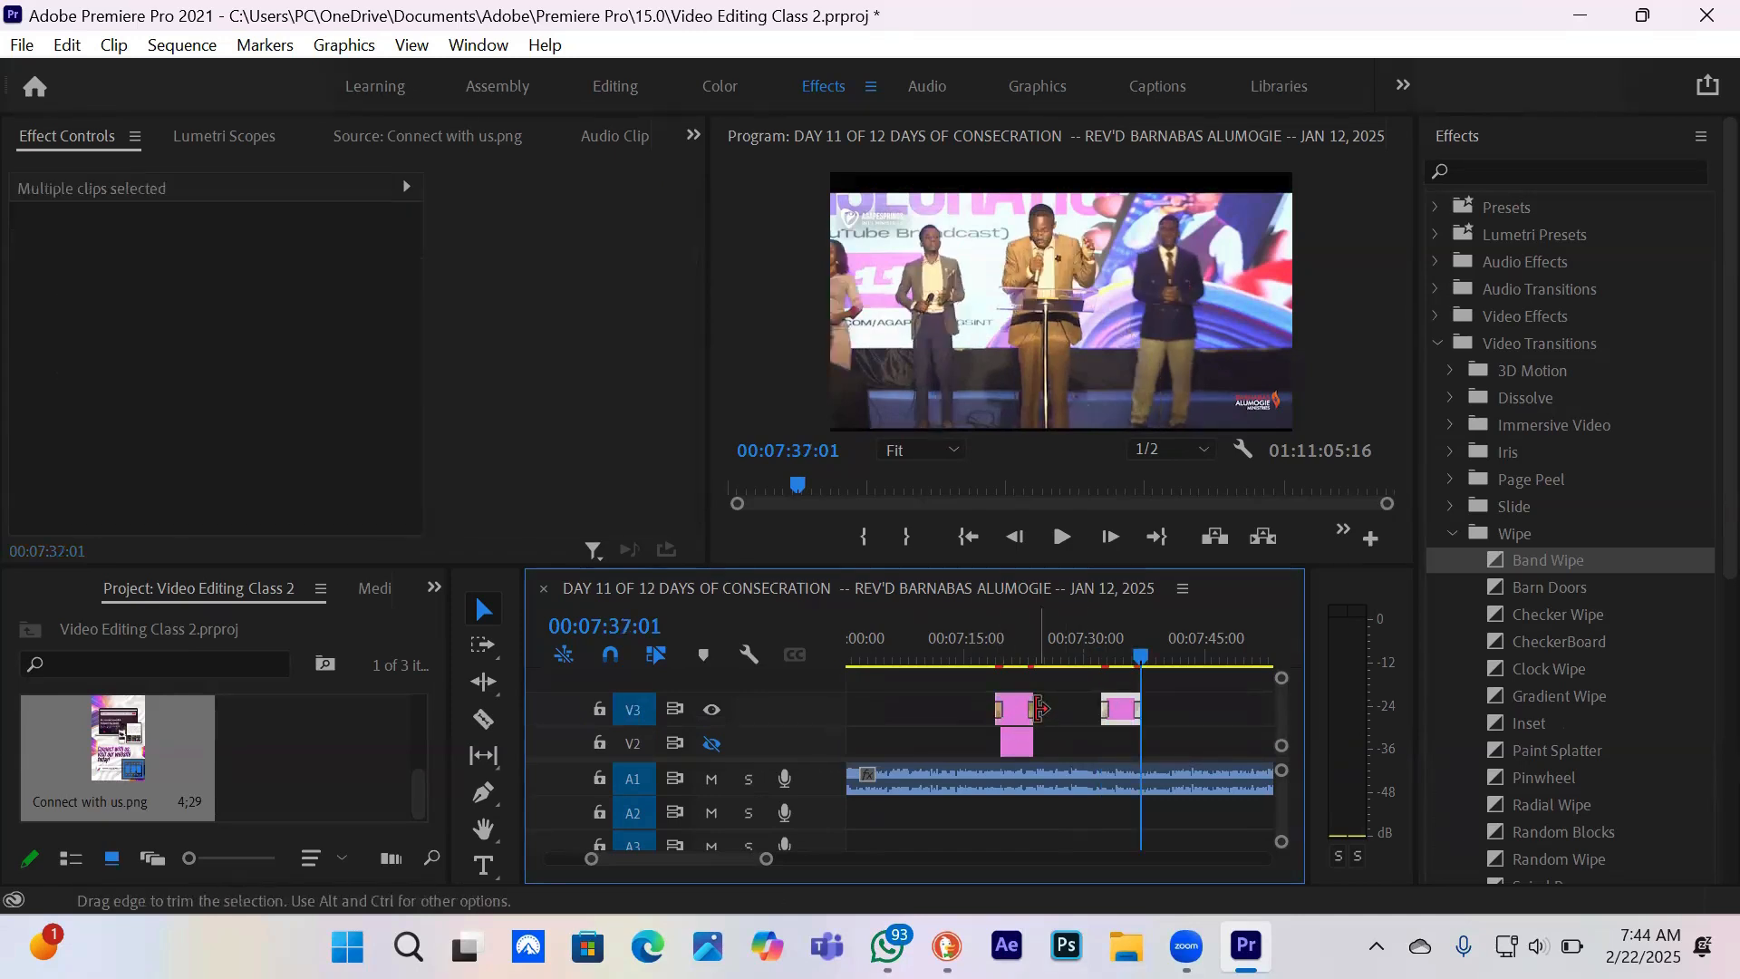
click(1243, 666)
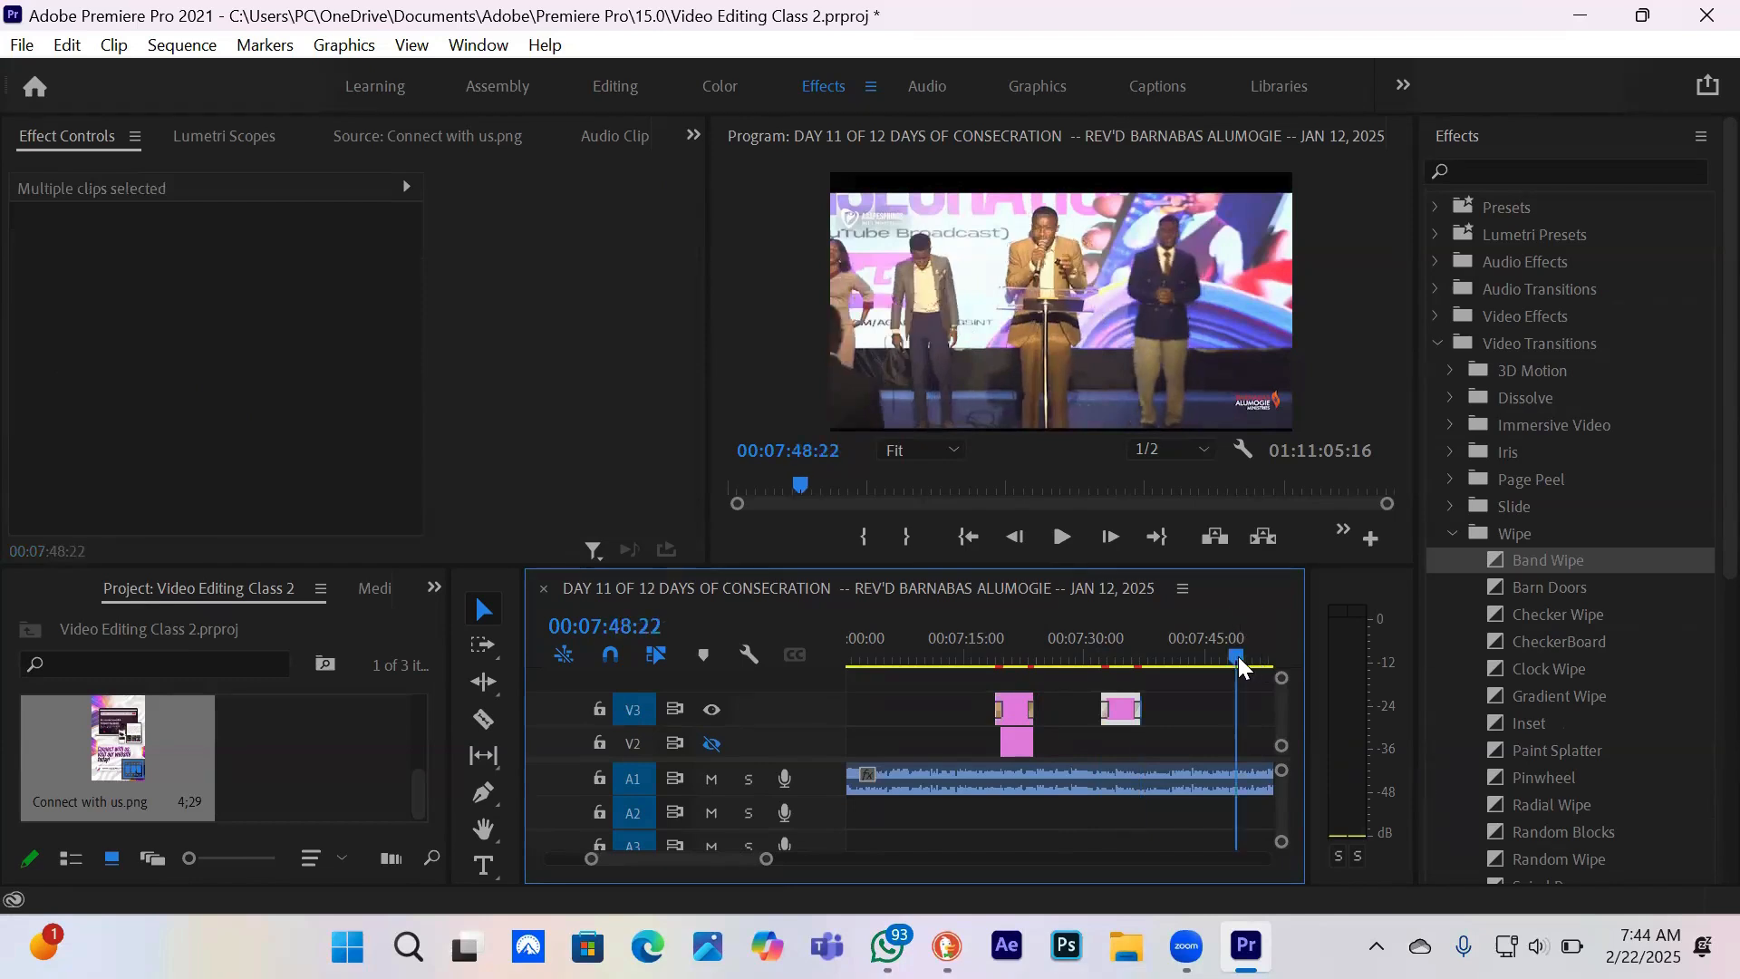
key(ctrl+v)
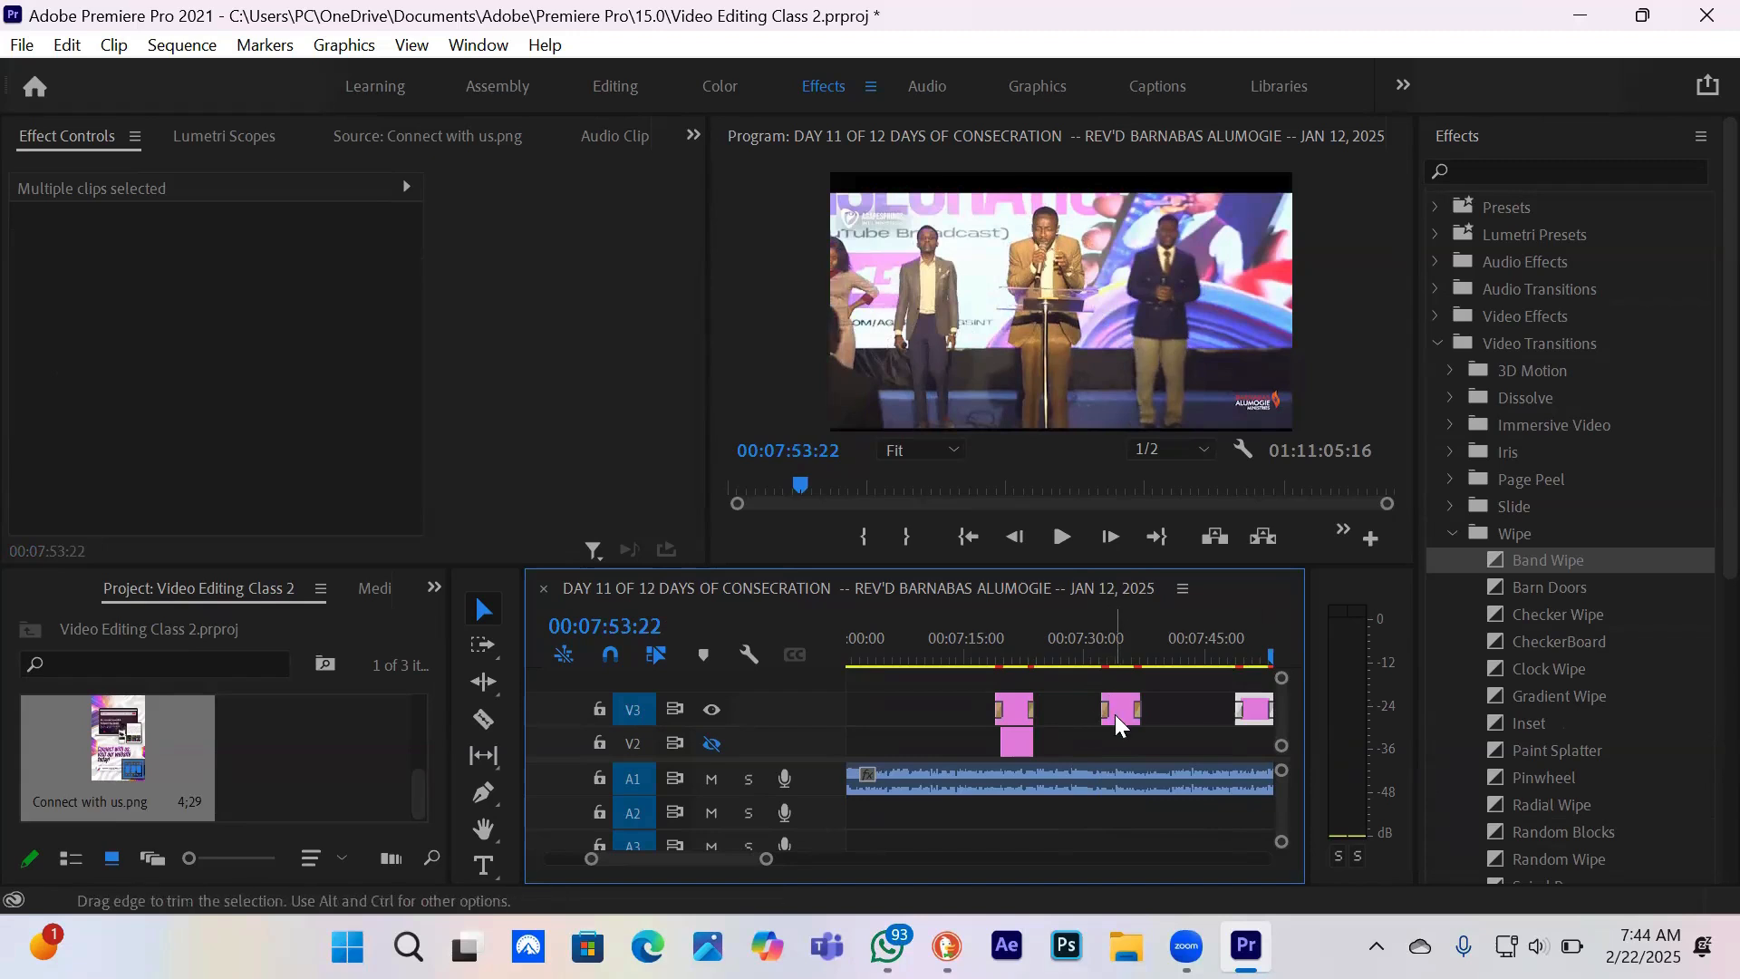
- Move the two pasted title clips on V3 earlier so they start at 00:07:28:04 and 00:07:38:18
click(1071, 655)
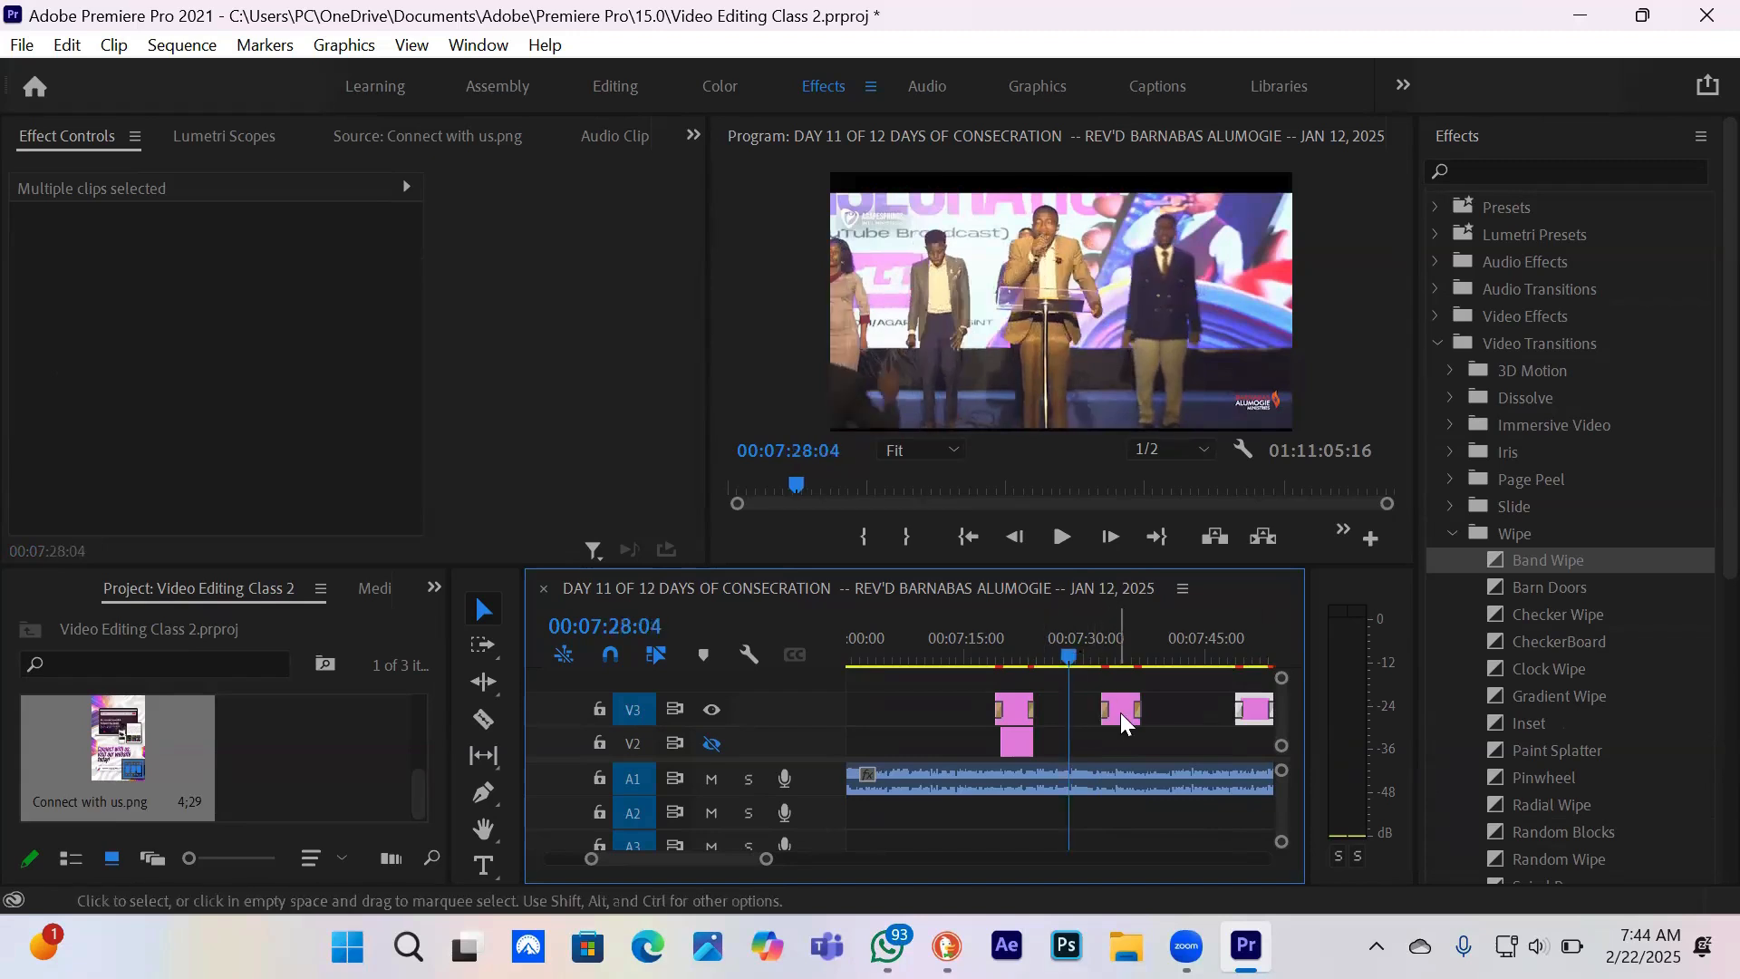
drag(1122, 723, 1091, 716)
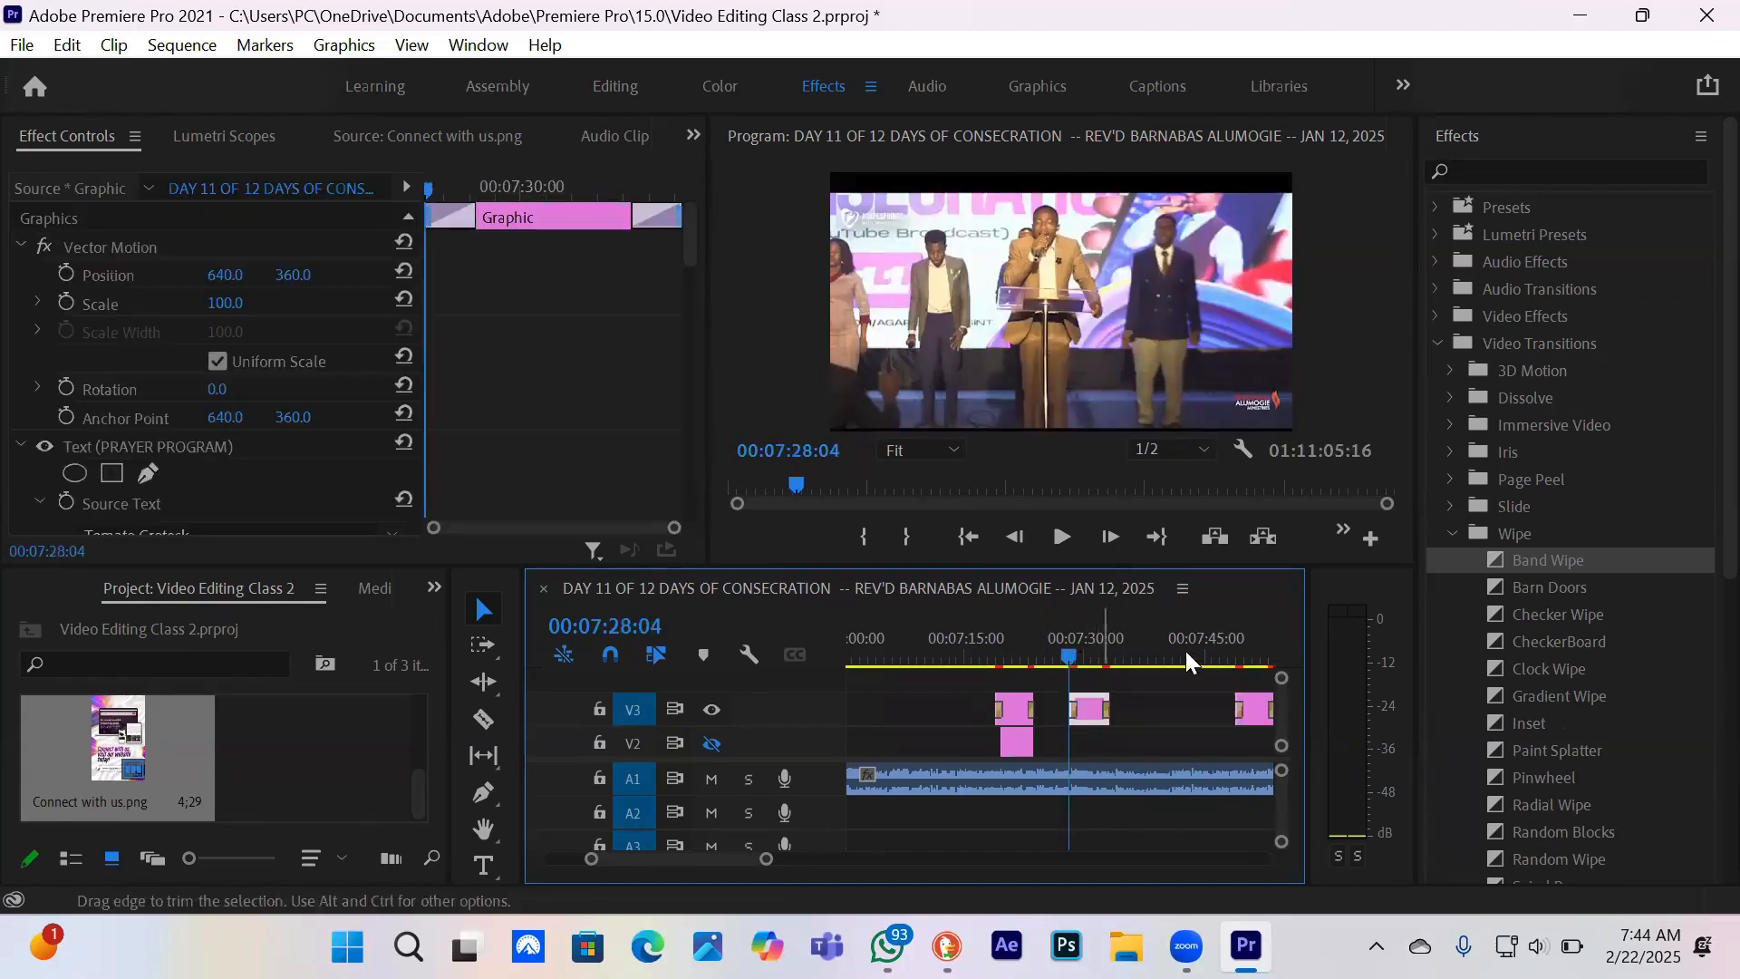
click(1158, 660)
click(1255, 716)
drag(1185, 724, 1178, 720)
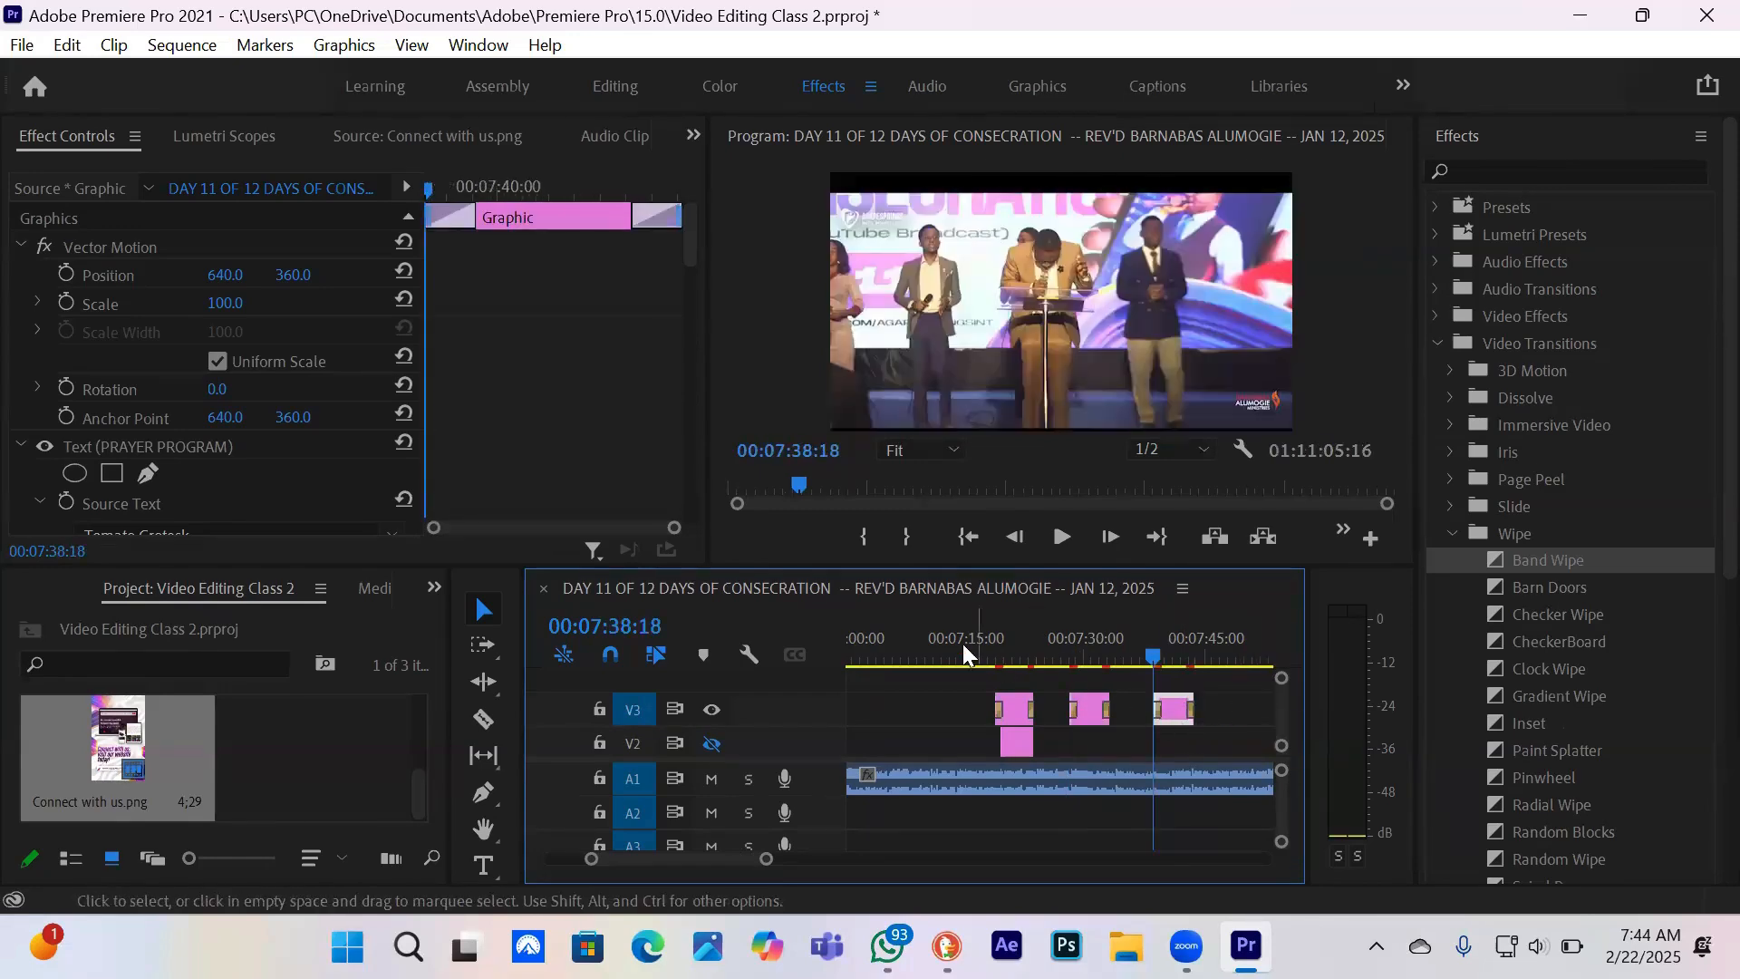
- Play the sequence from the first PRAYER PROGRAM title through the end of the third one
click(994, 658)
key(space)
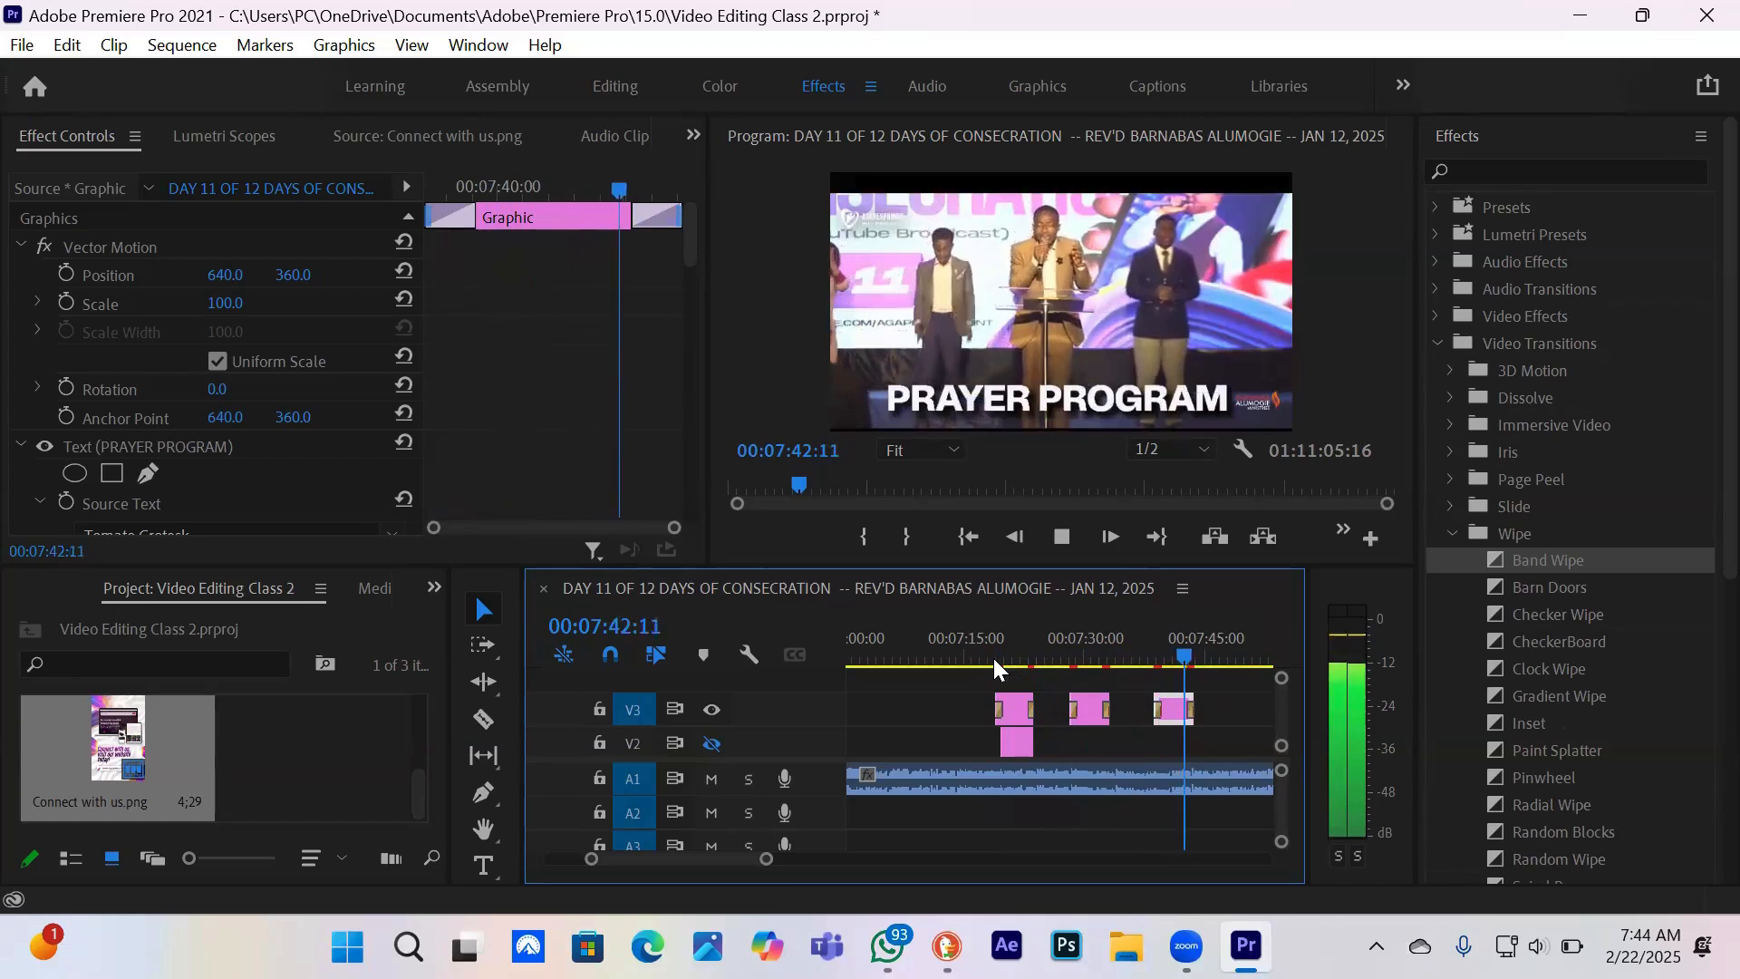
key(space)
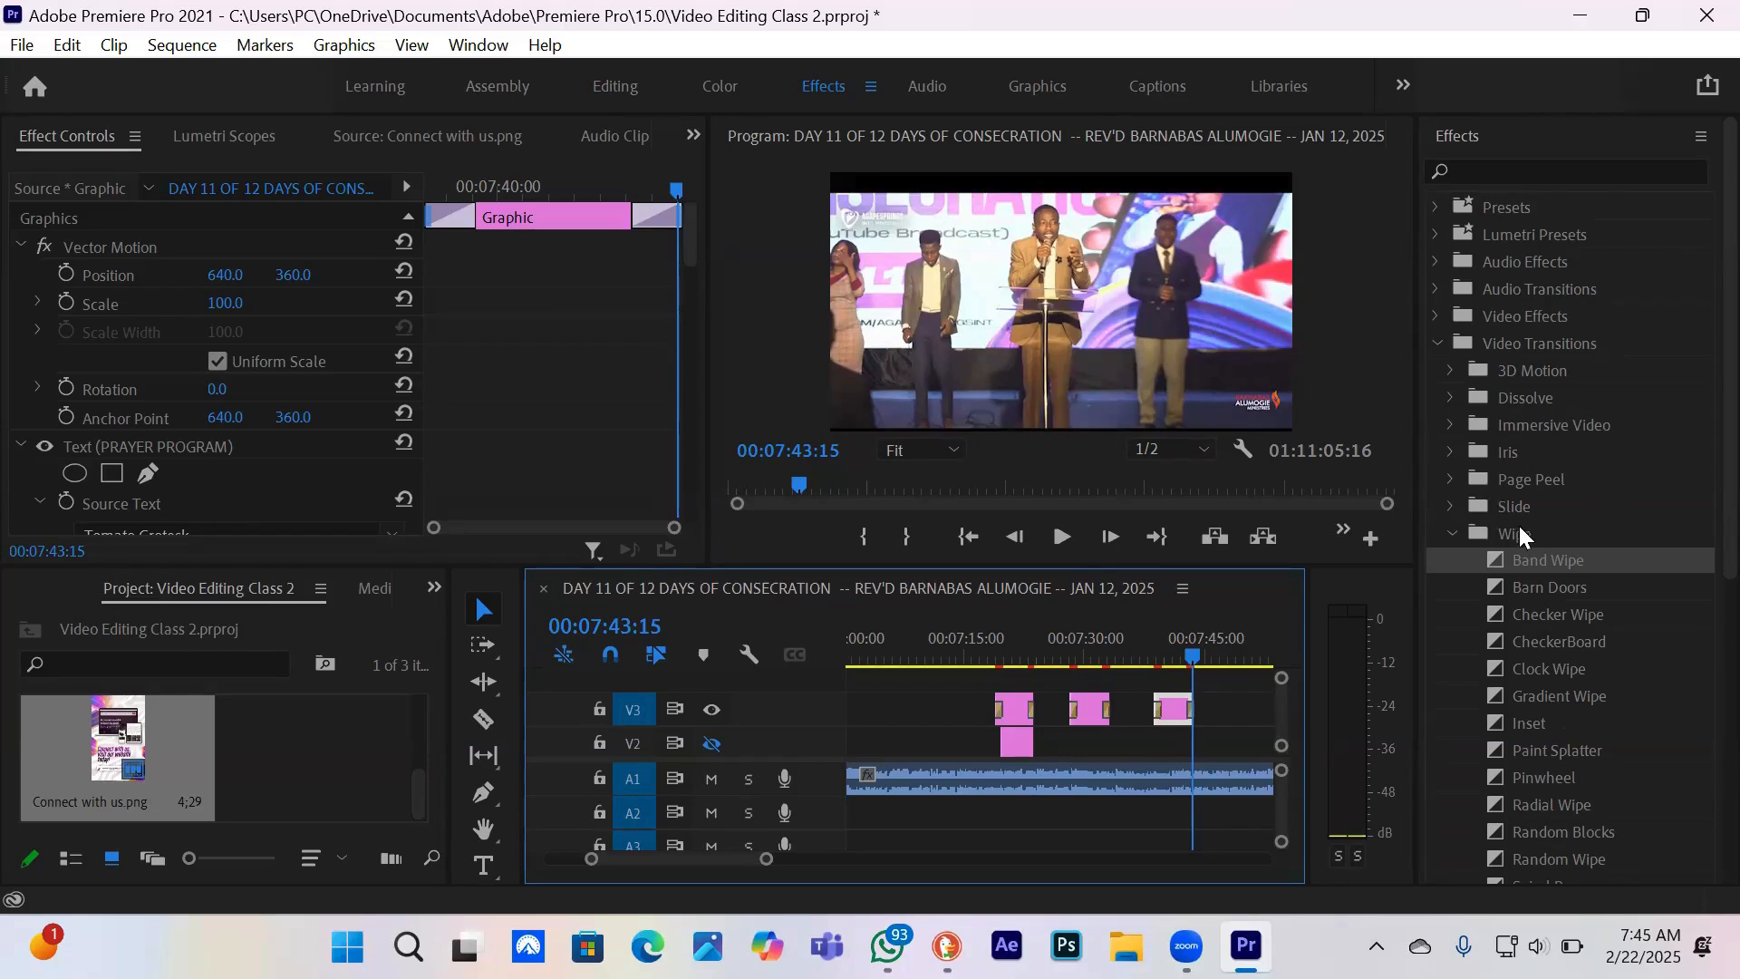
- Apply the Cross Zoom video transition to the start of the first PRAYER PROGRAM clip on V3
click(1450, 535)
click(1450, 535)
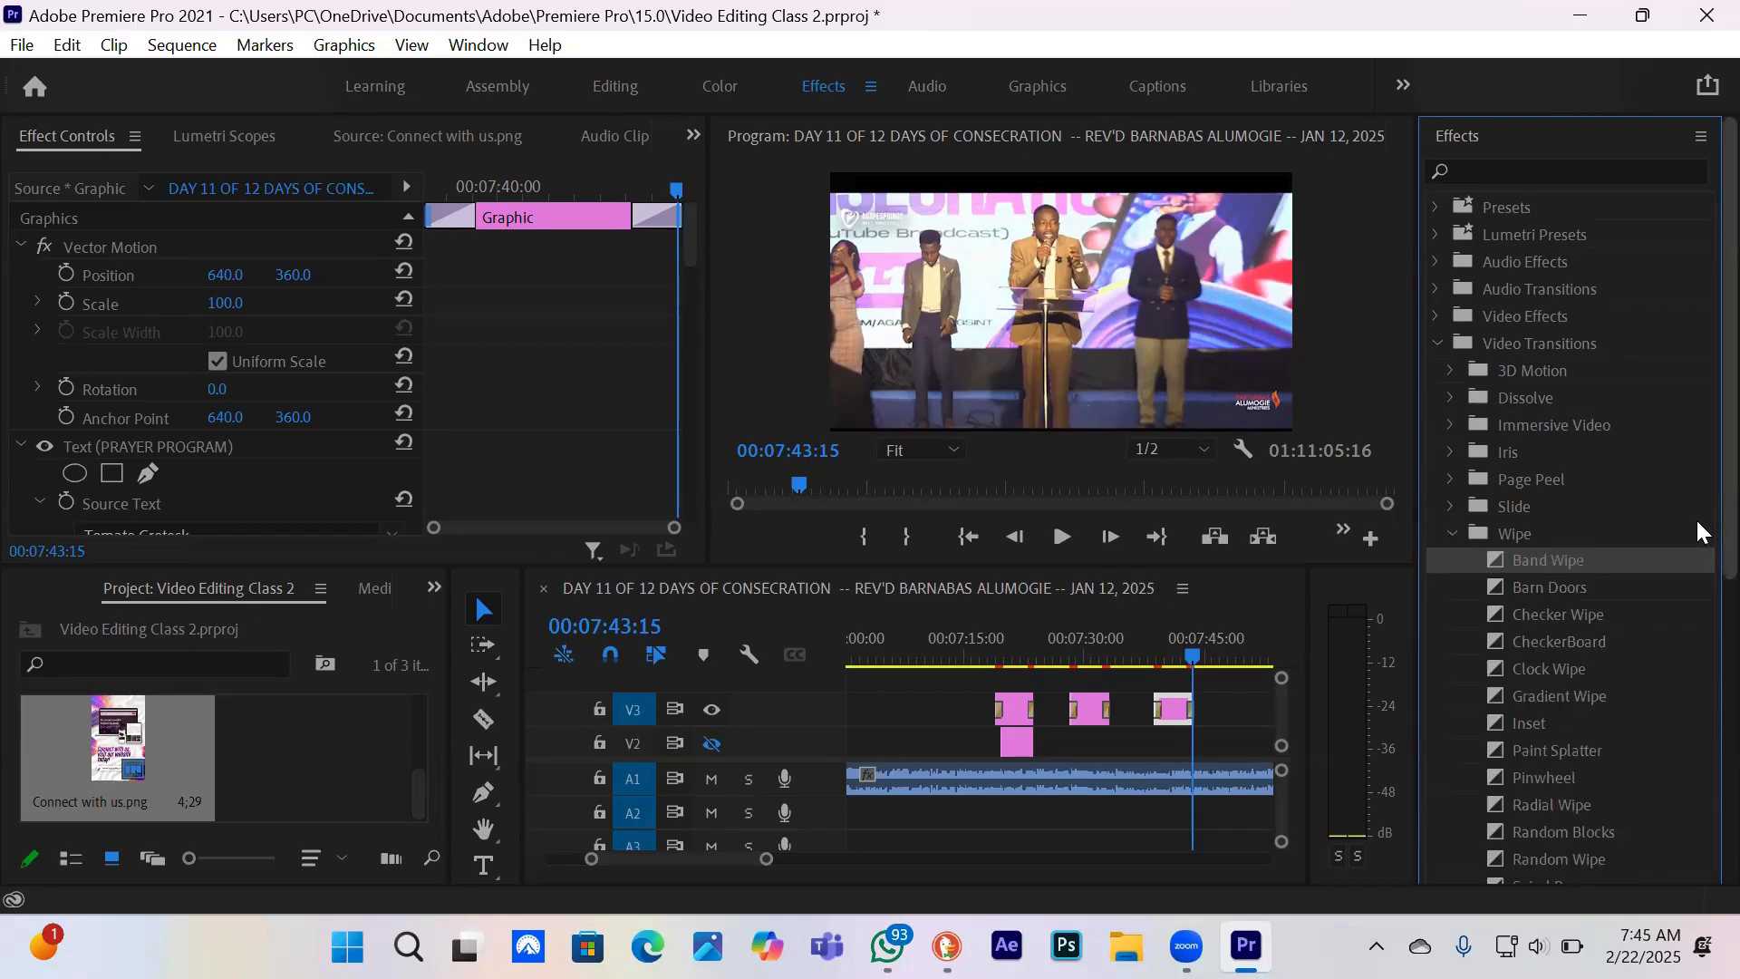
scroll(1700, 608, down, 5)
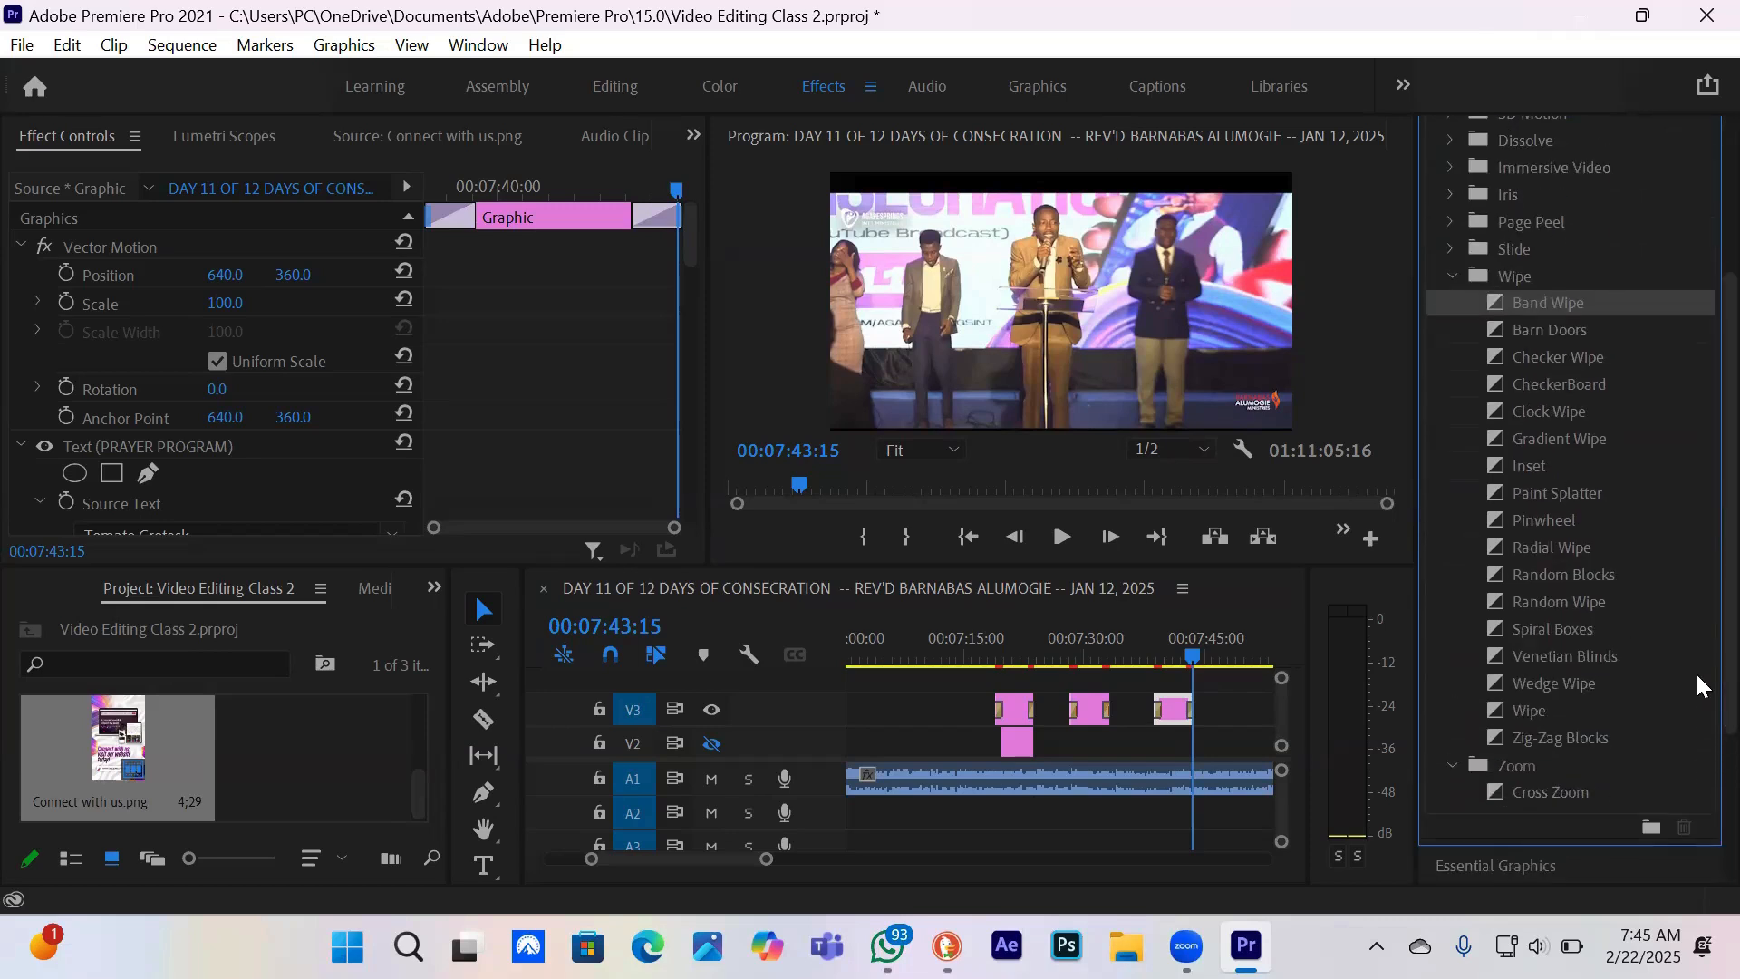
click(1449, 276)
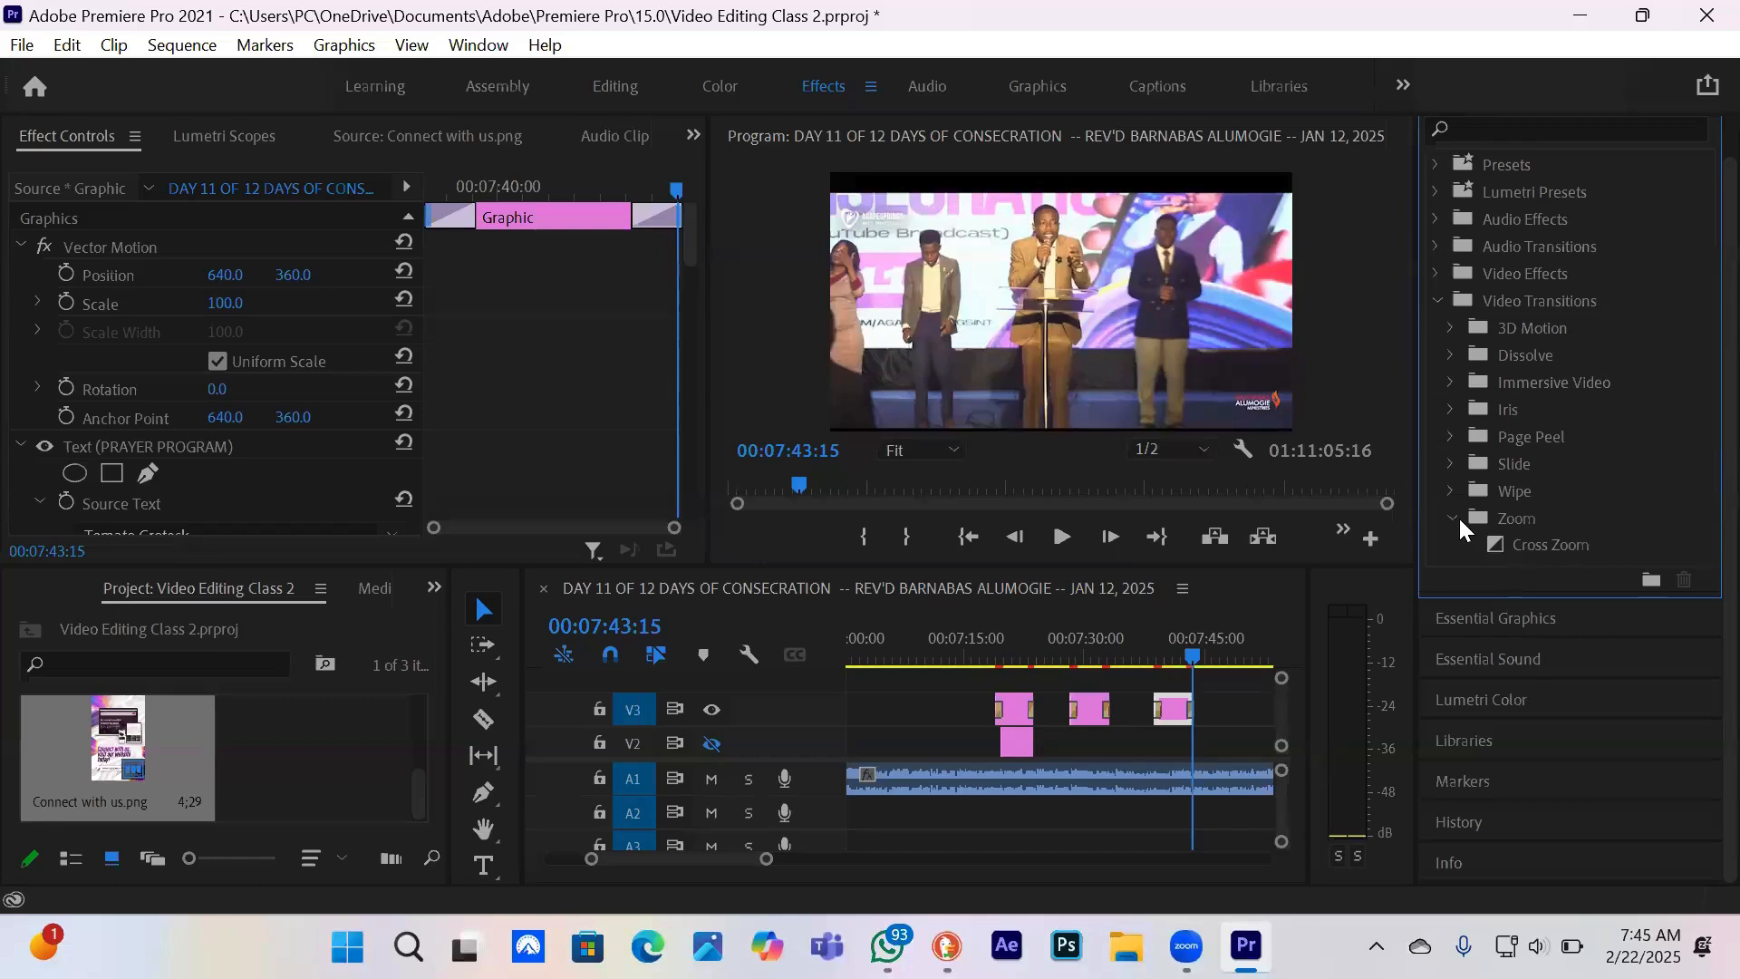
drag(1520, 536, 996, 709)
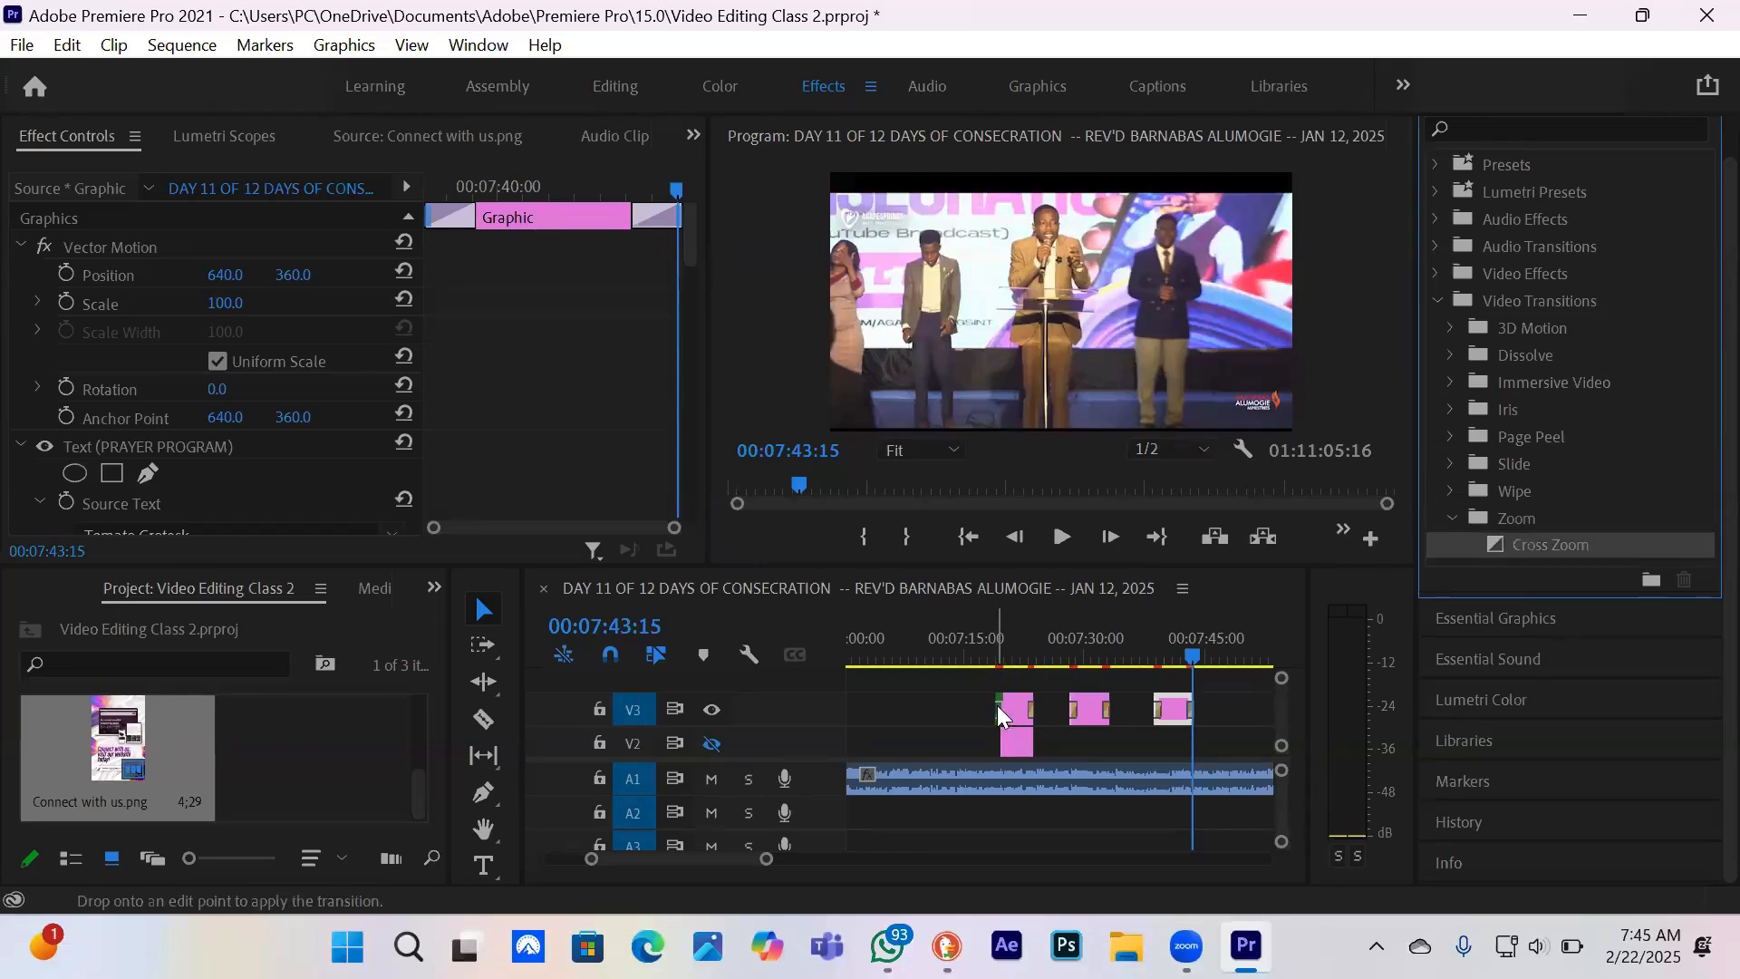
- Play the first PRAYER PROGRAM title twice from just before its start to check its opening and closing transitions
click(992, 642)
key(space)
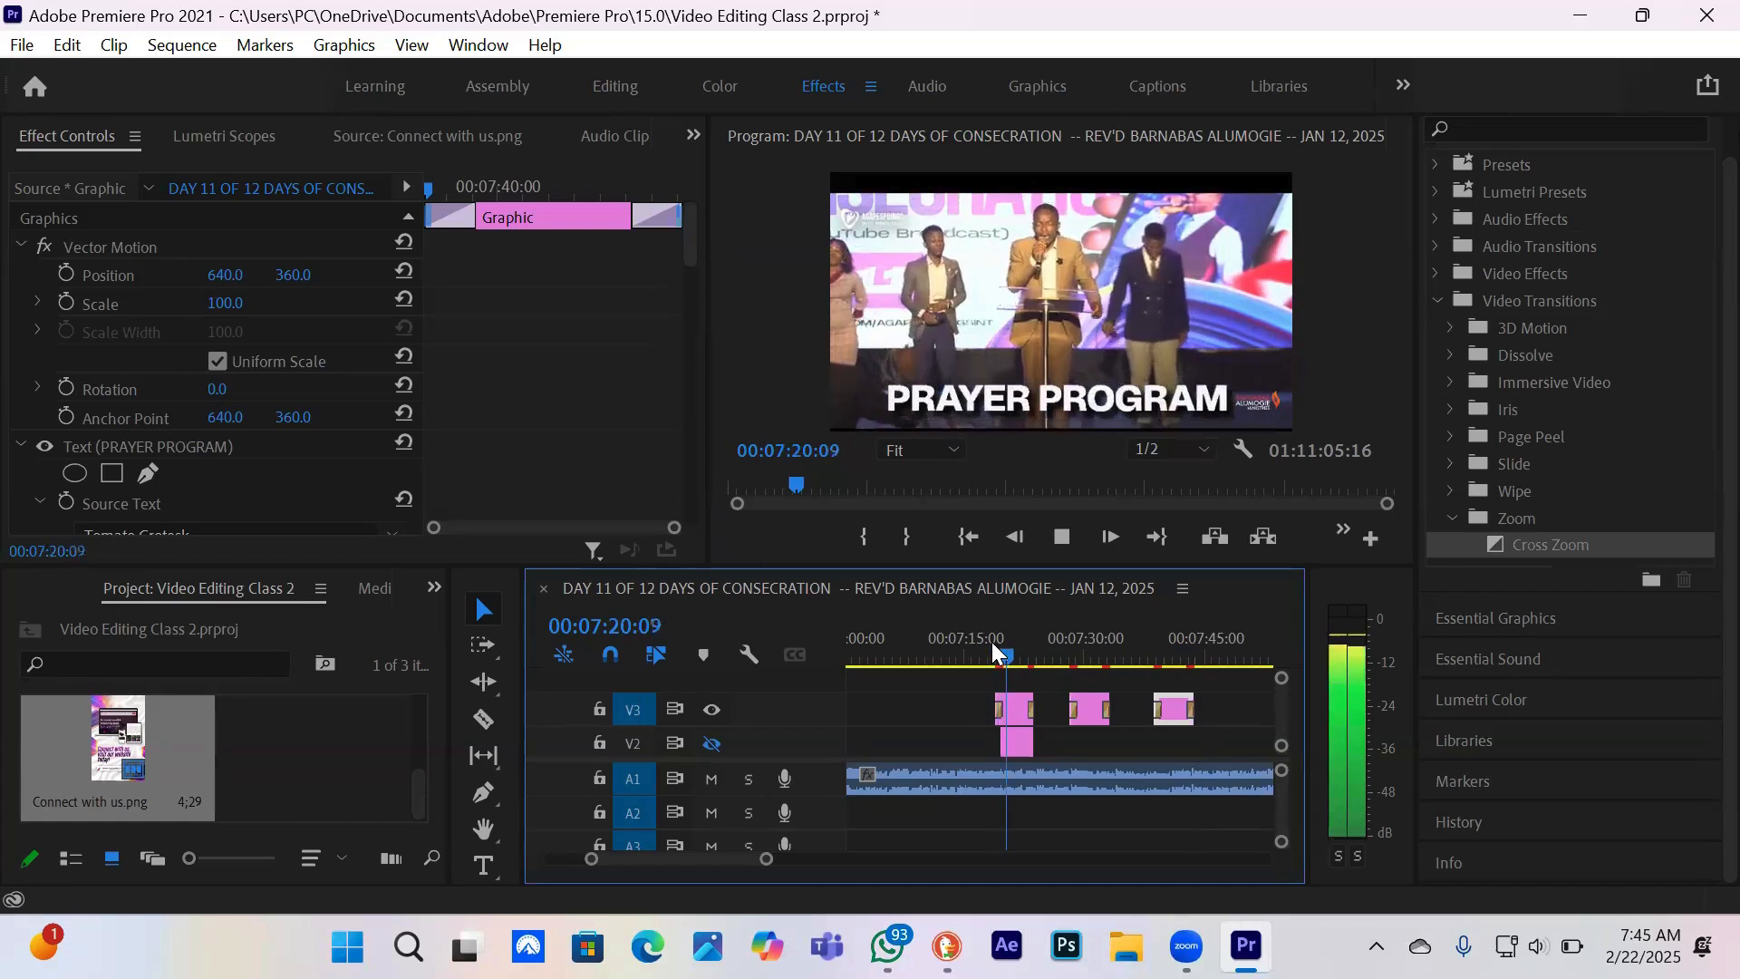
key(space)
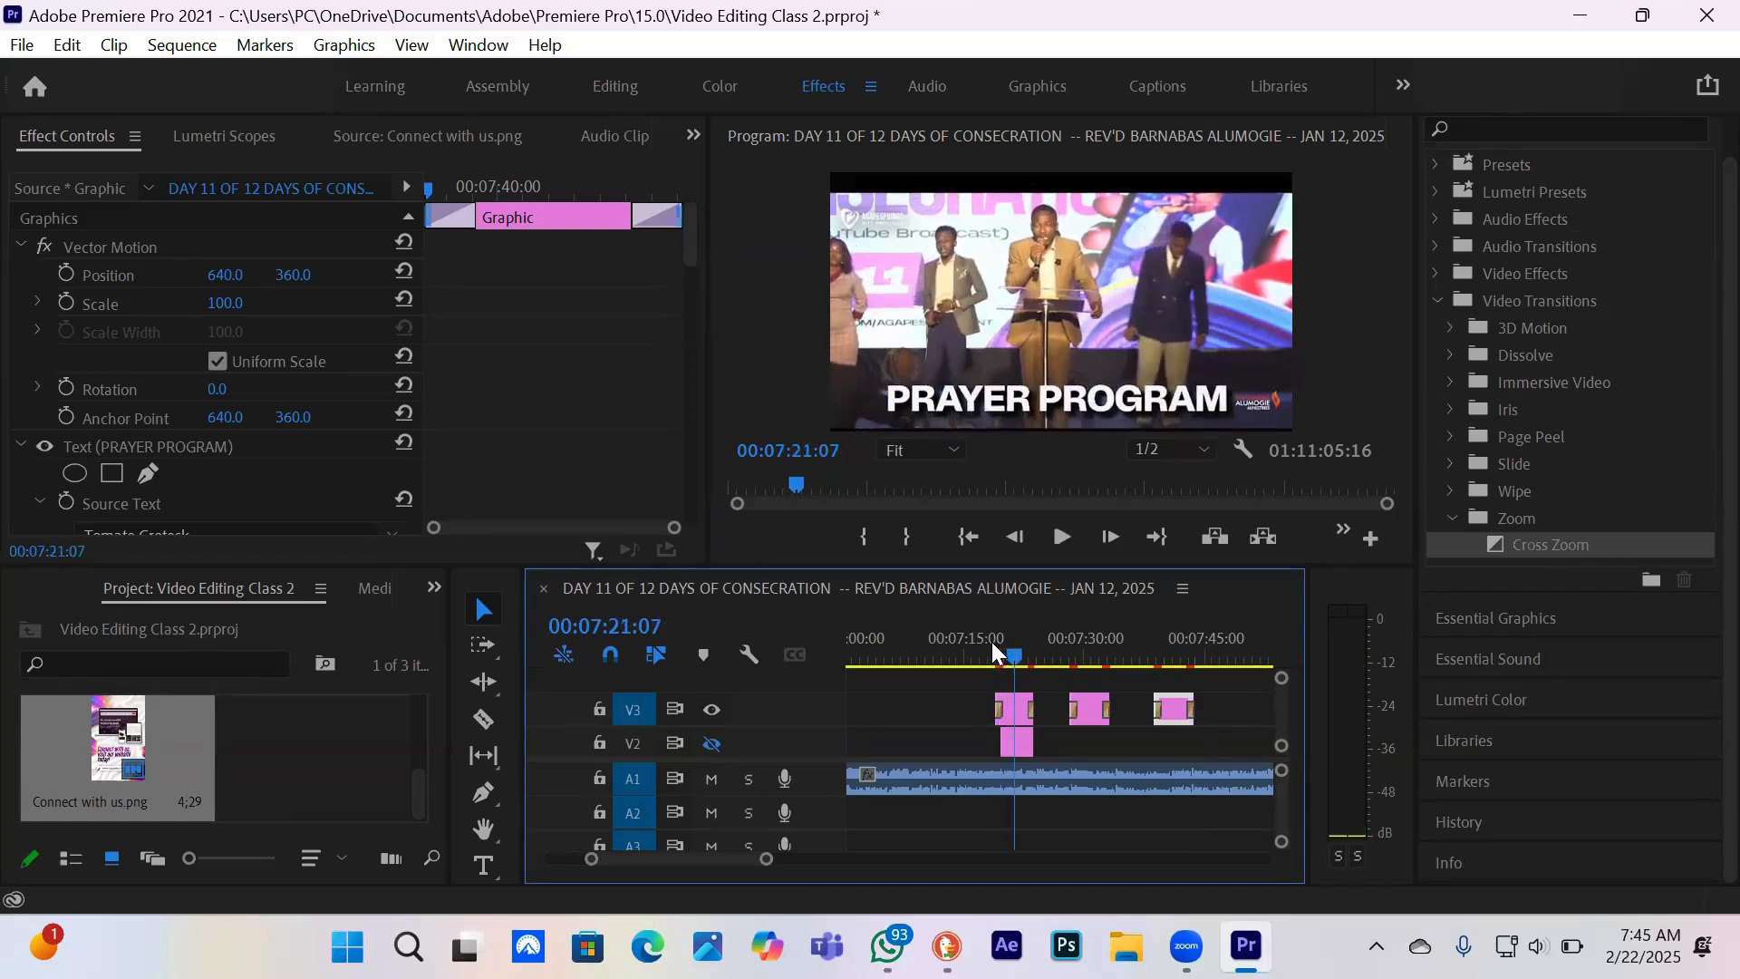
click(992, 641)
key(space)
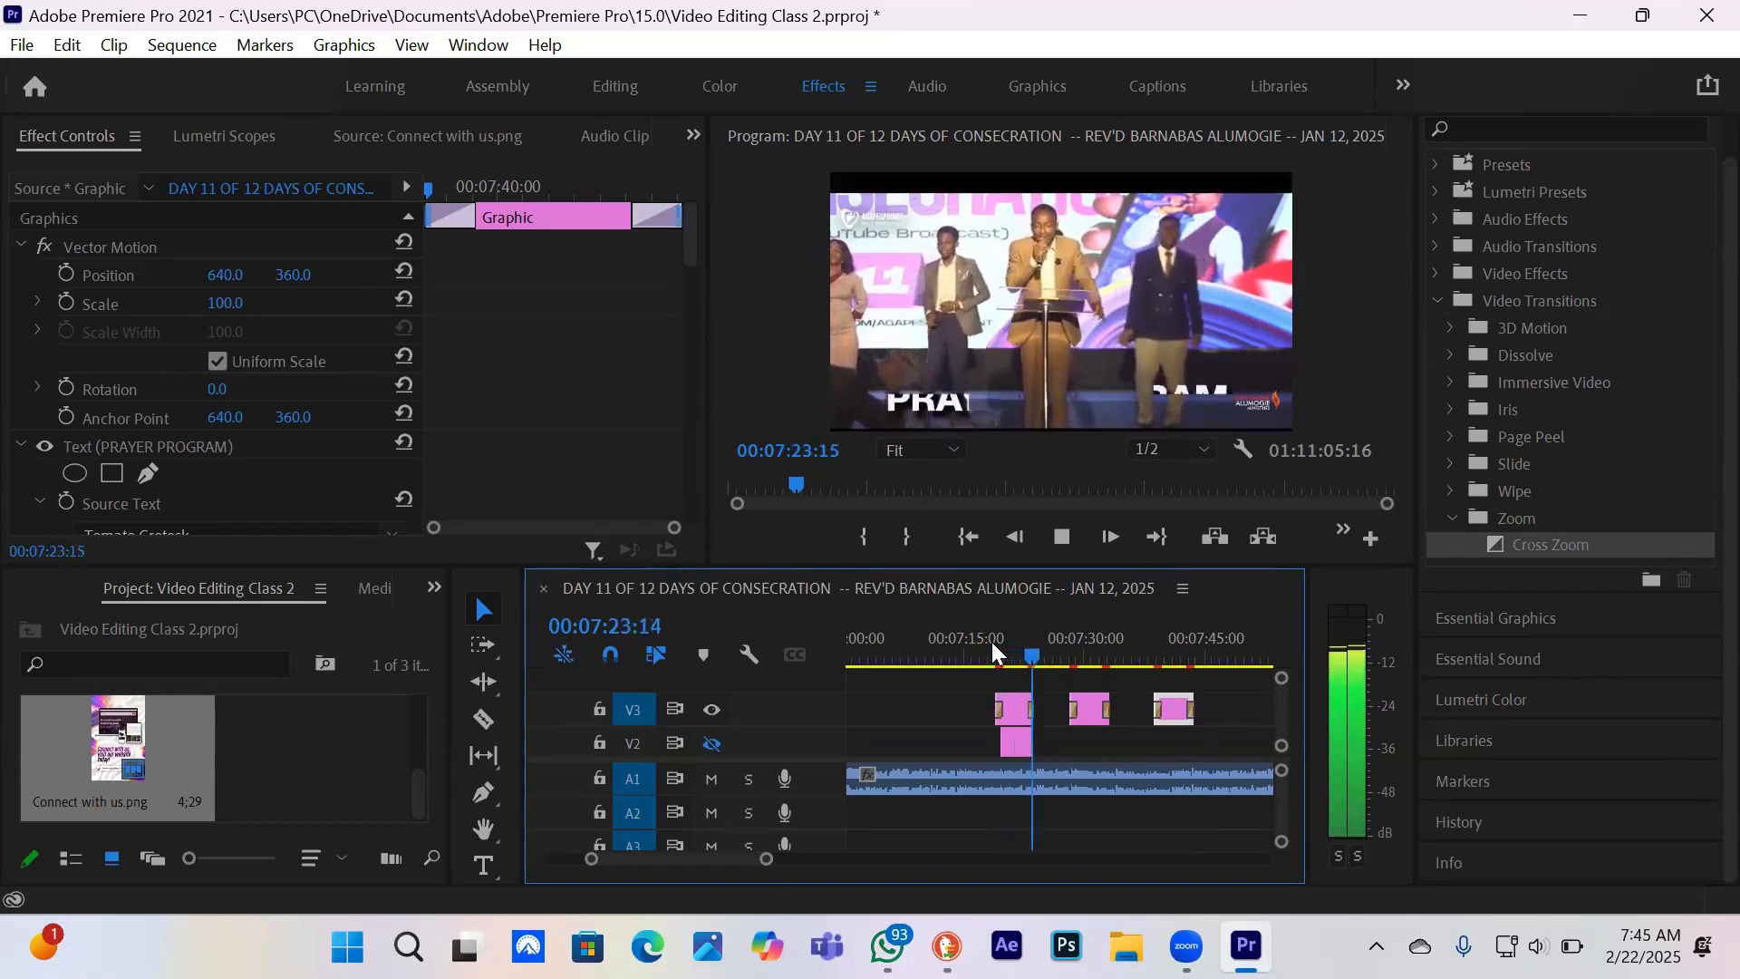
key(space)
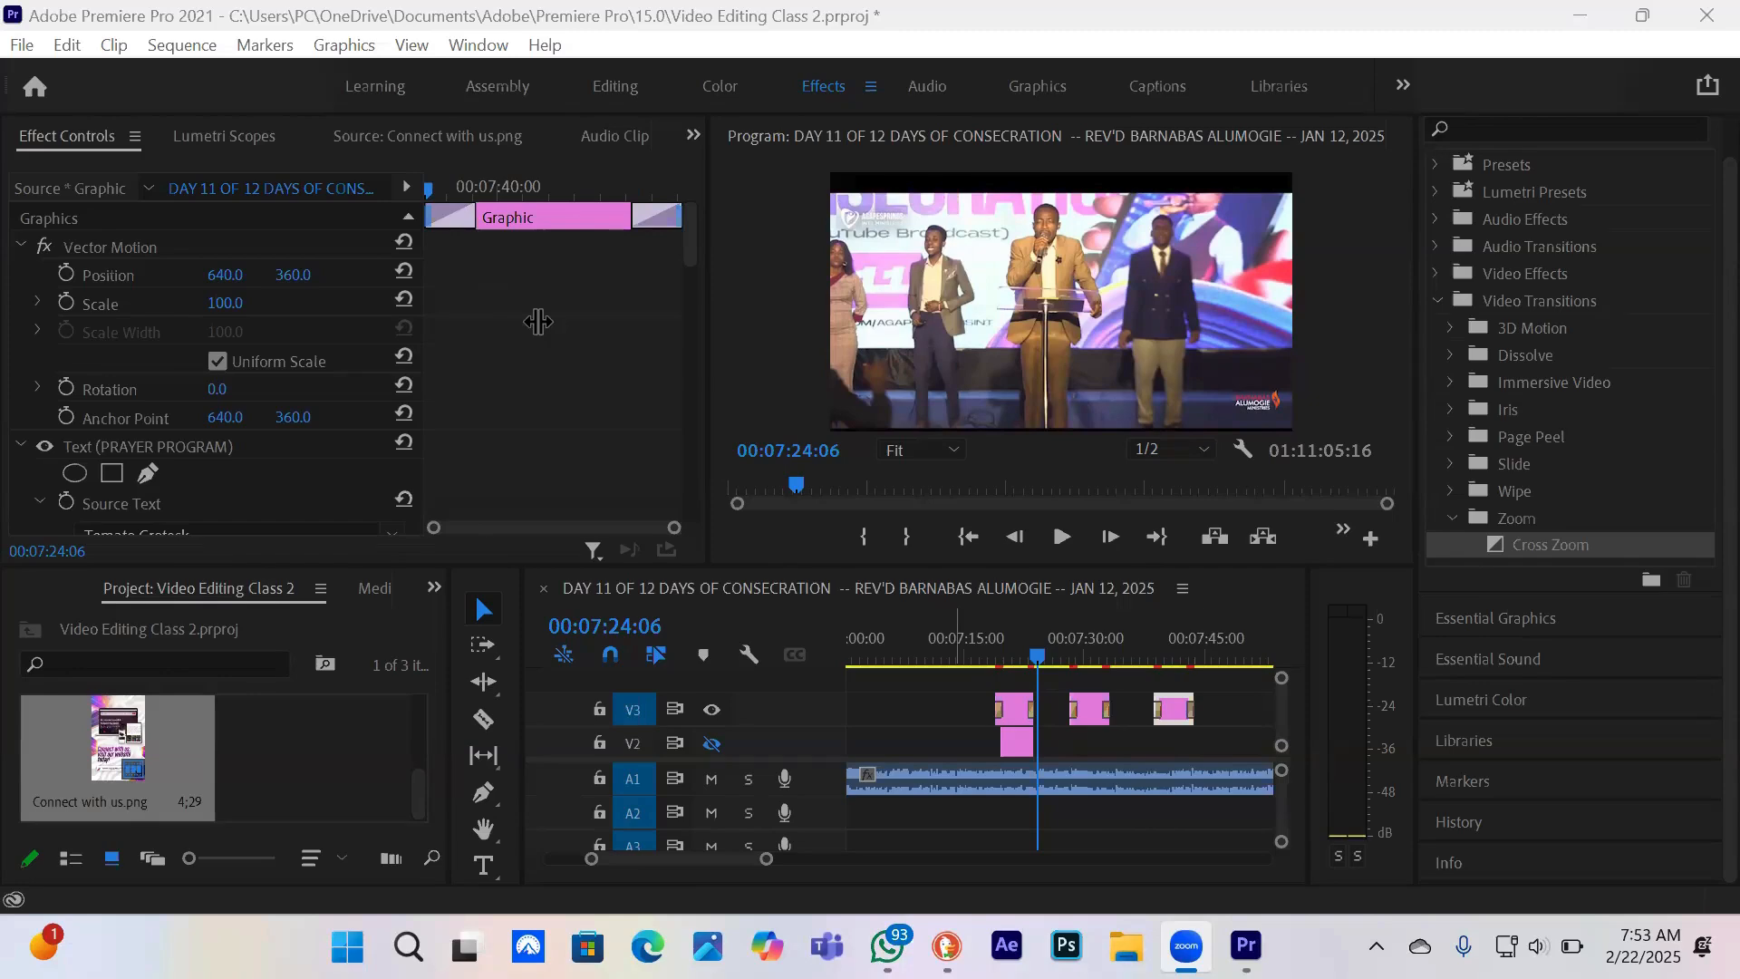
click(347, 46)
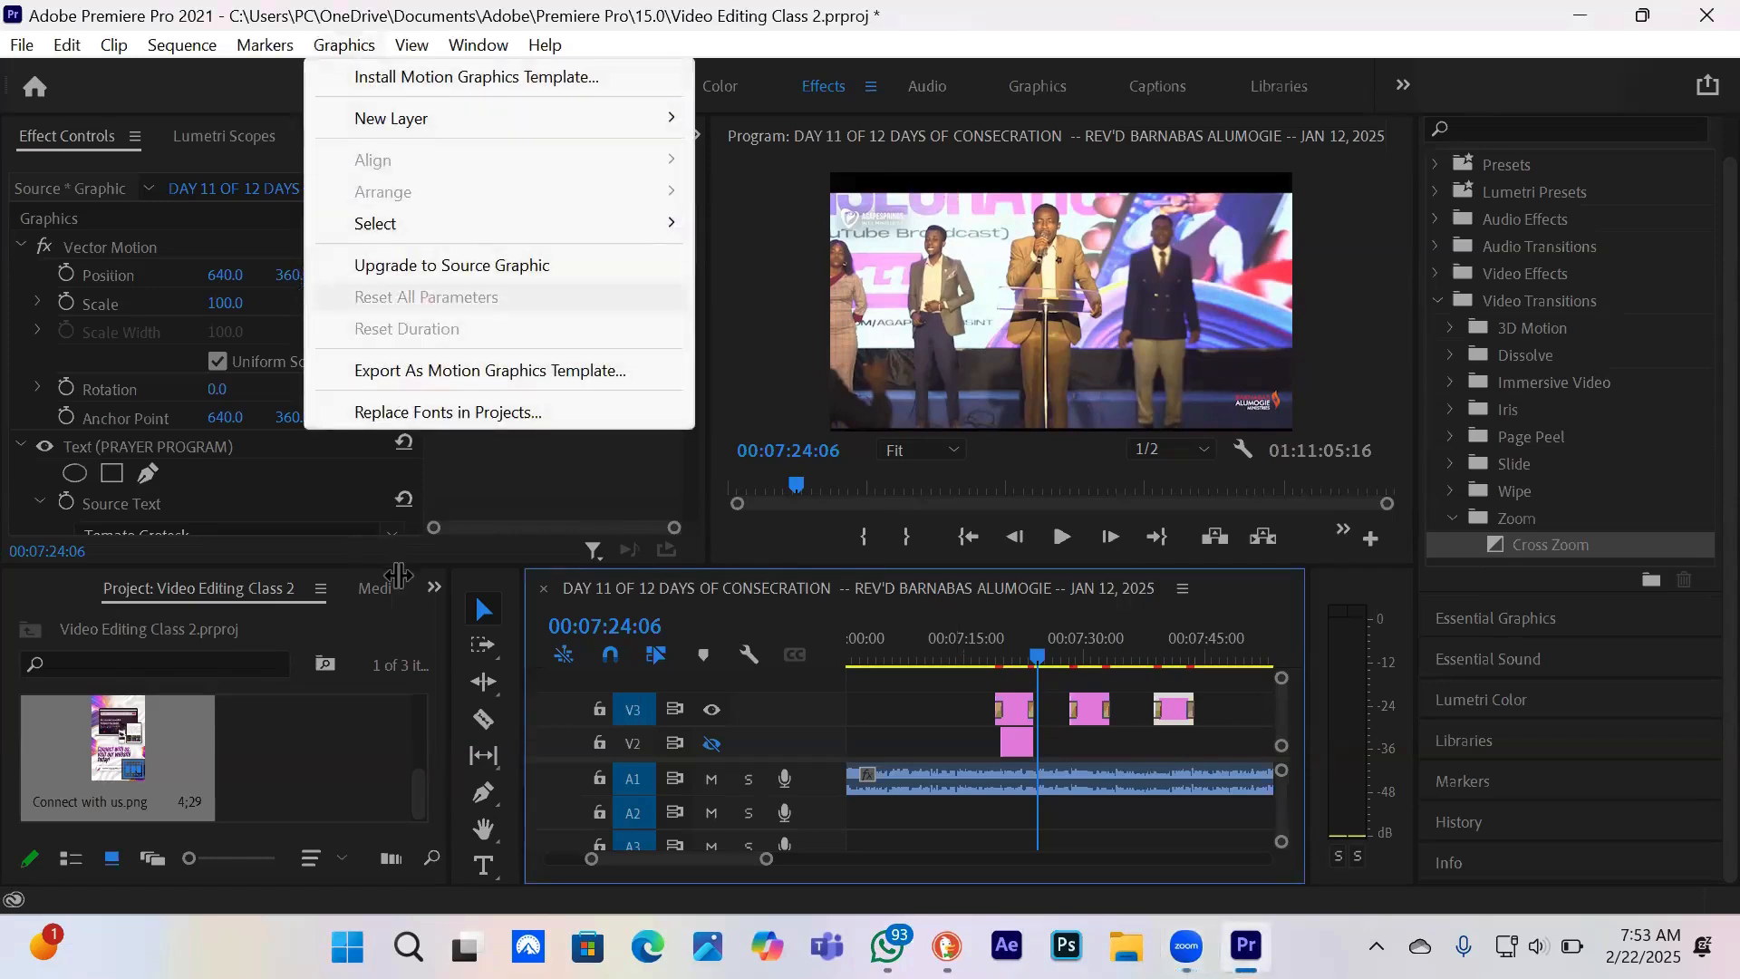
click(553, 510)
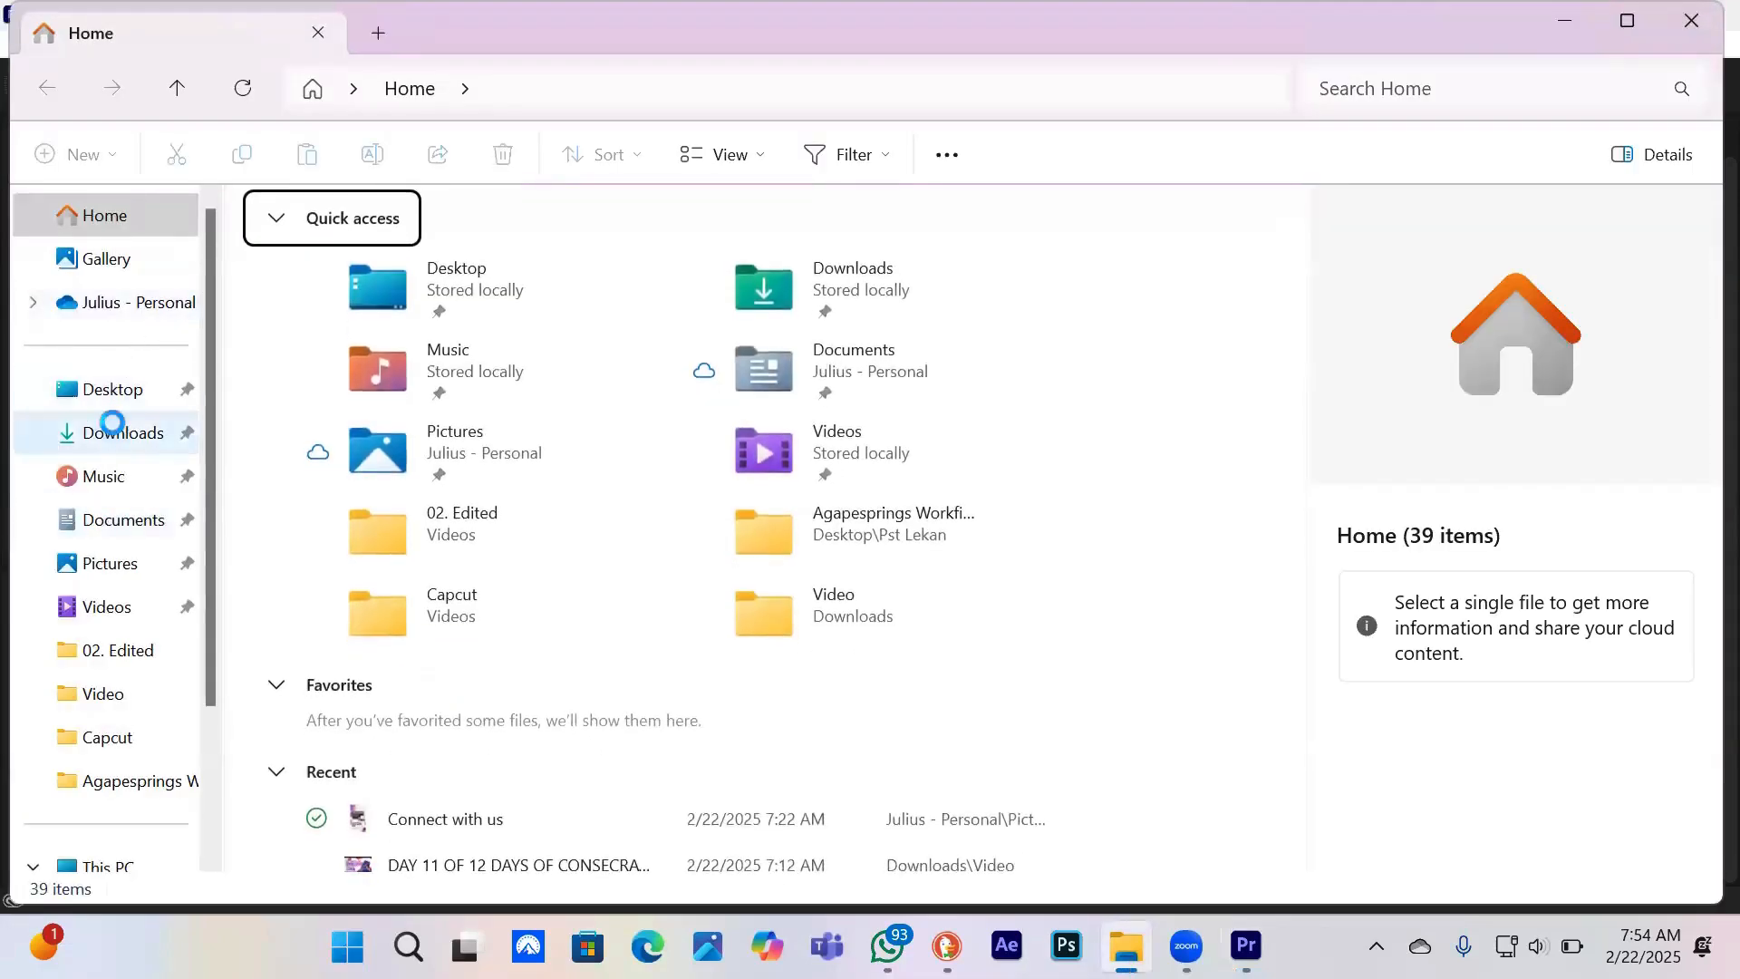
- Look through the Video folder inside Downloads for further media files and return to Downloads
click(113, 436)
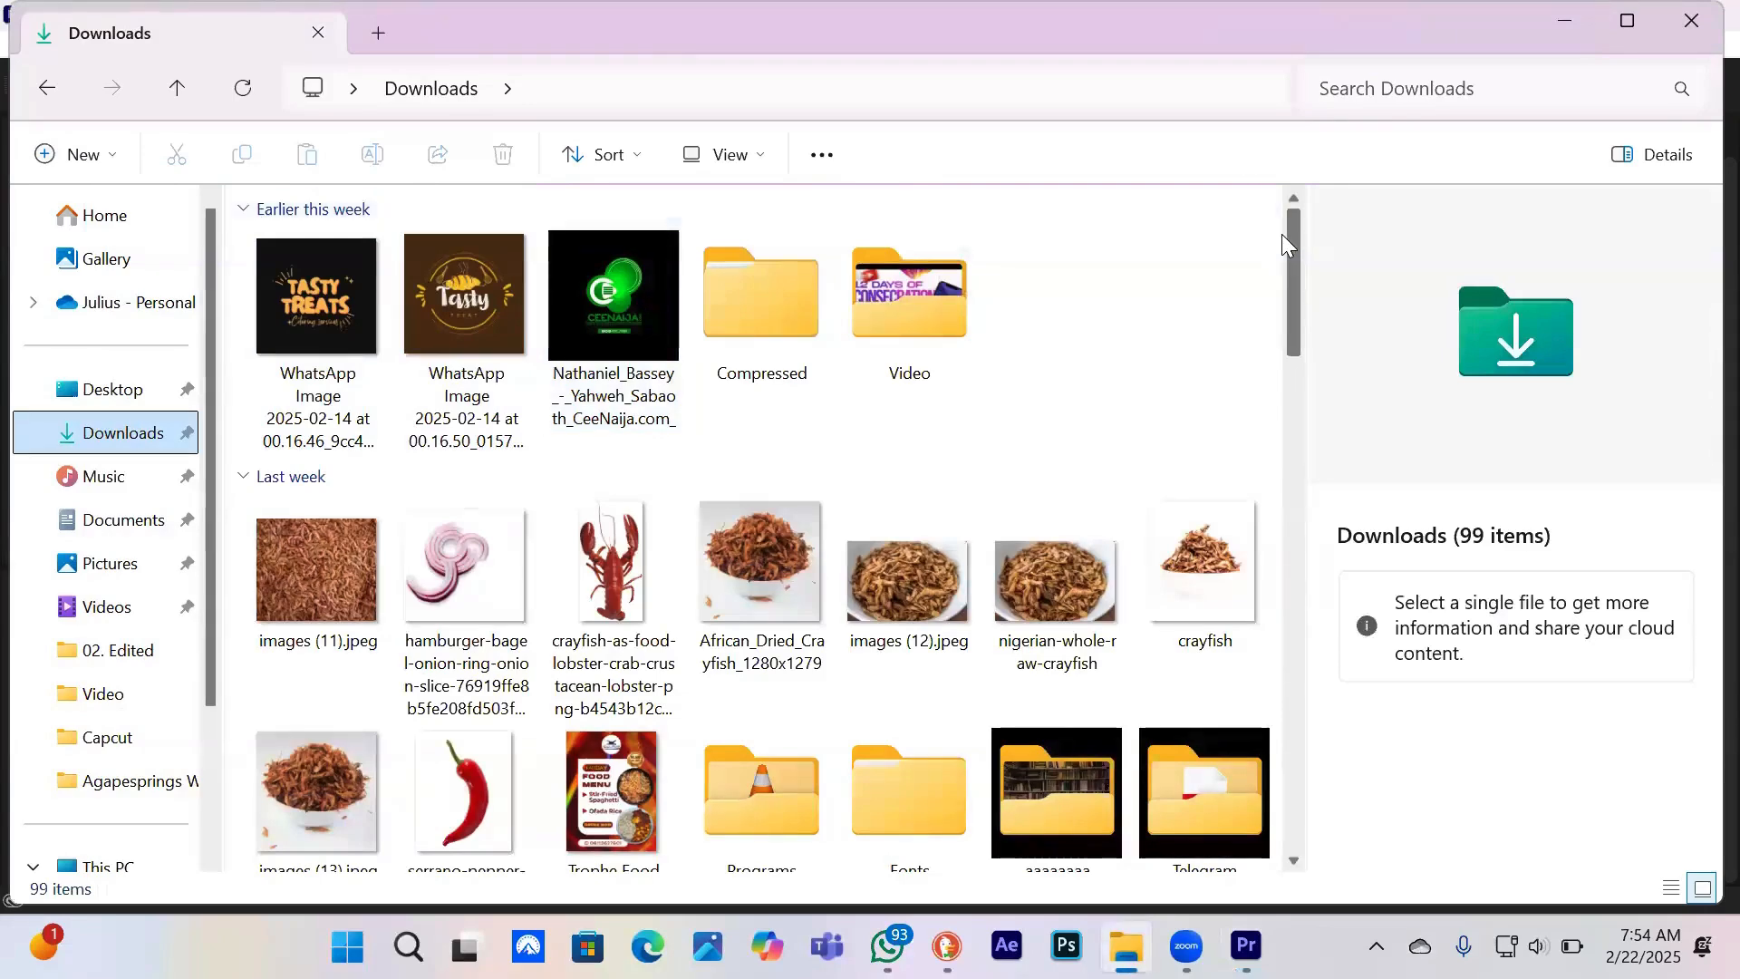
double_click(915, 317)
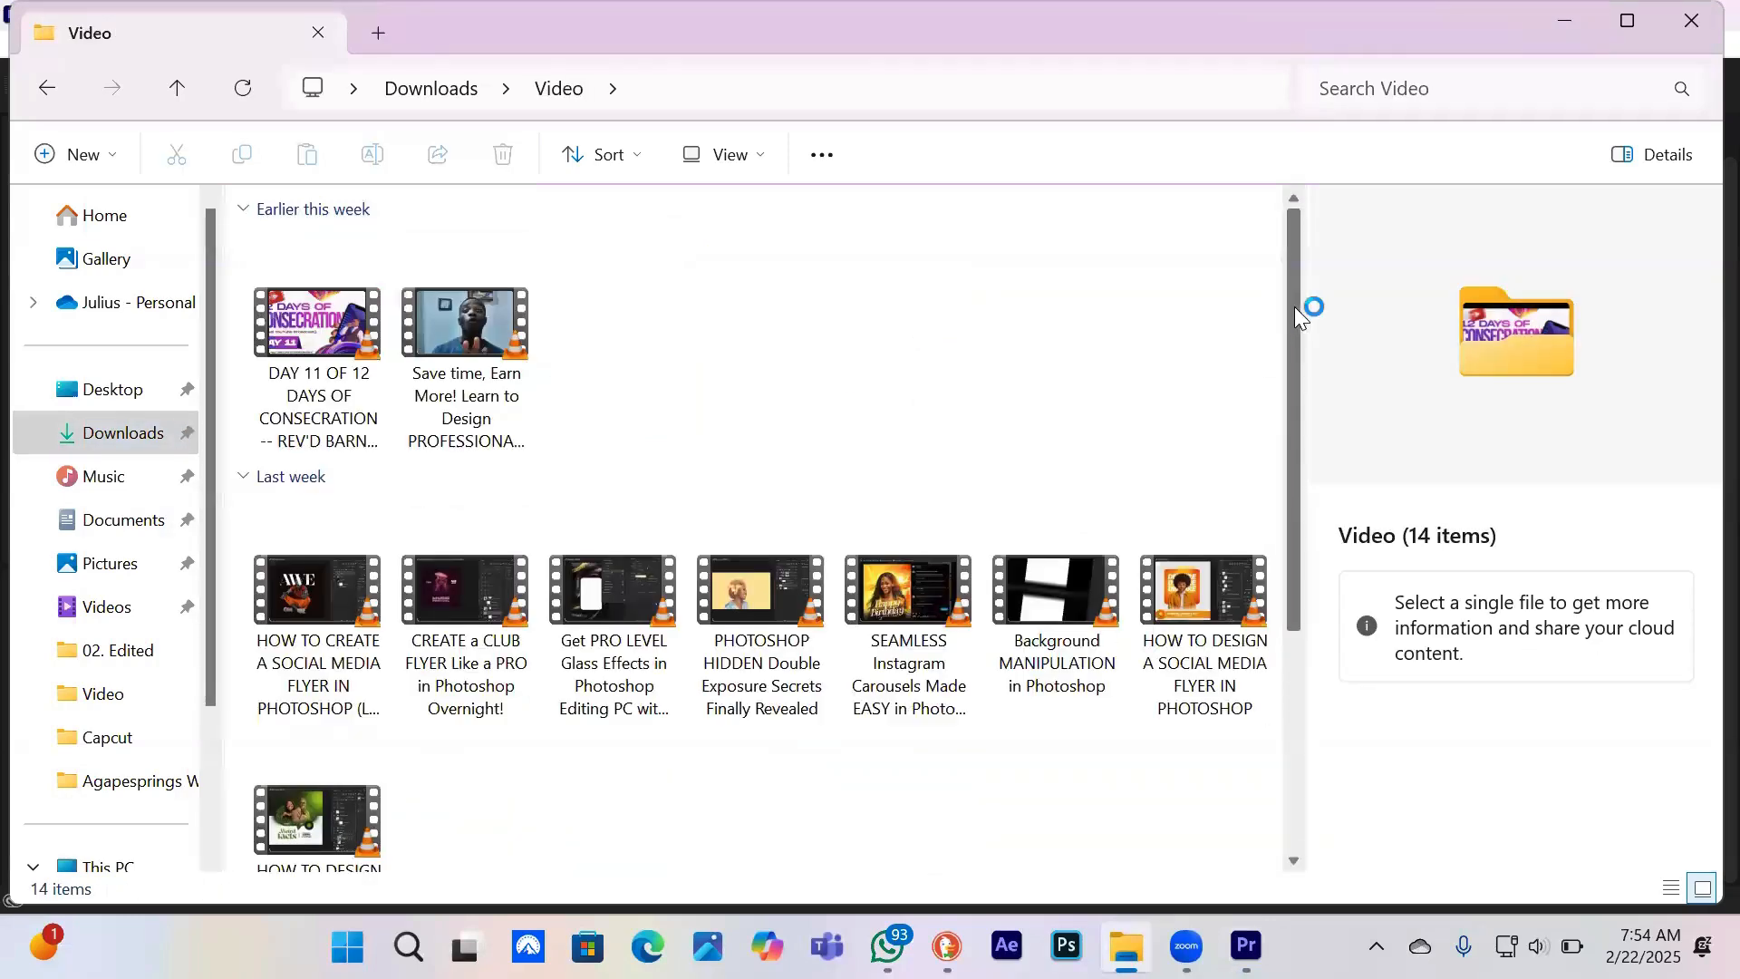
scroll(1284, 522, down, 2)
scroll(1282, 544, down, 3)
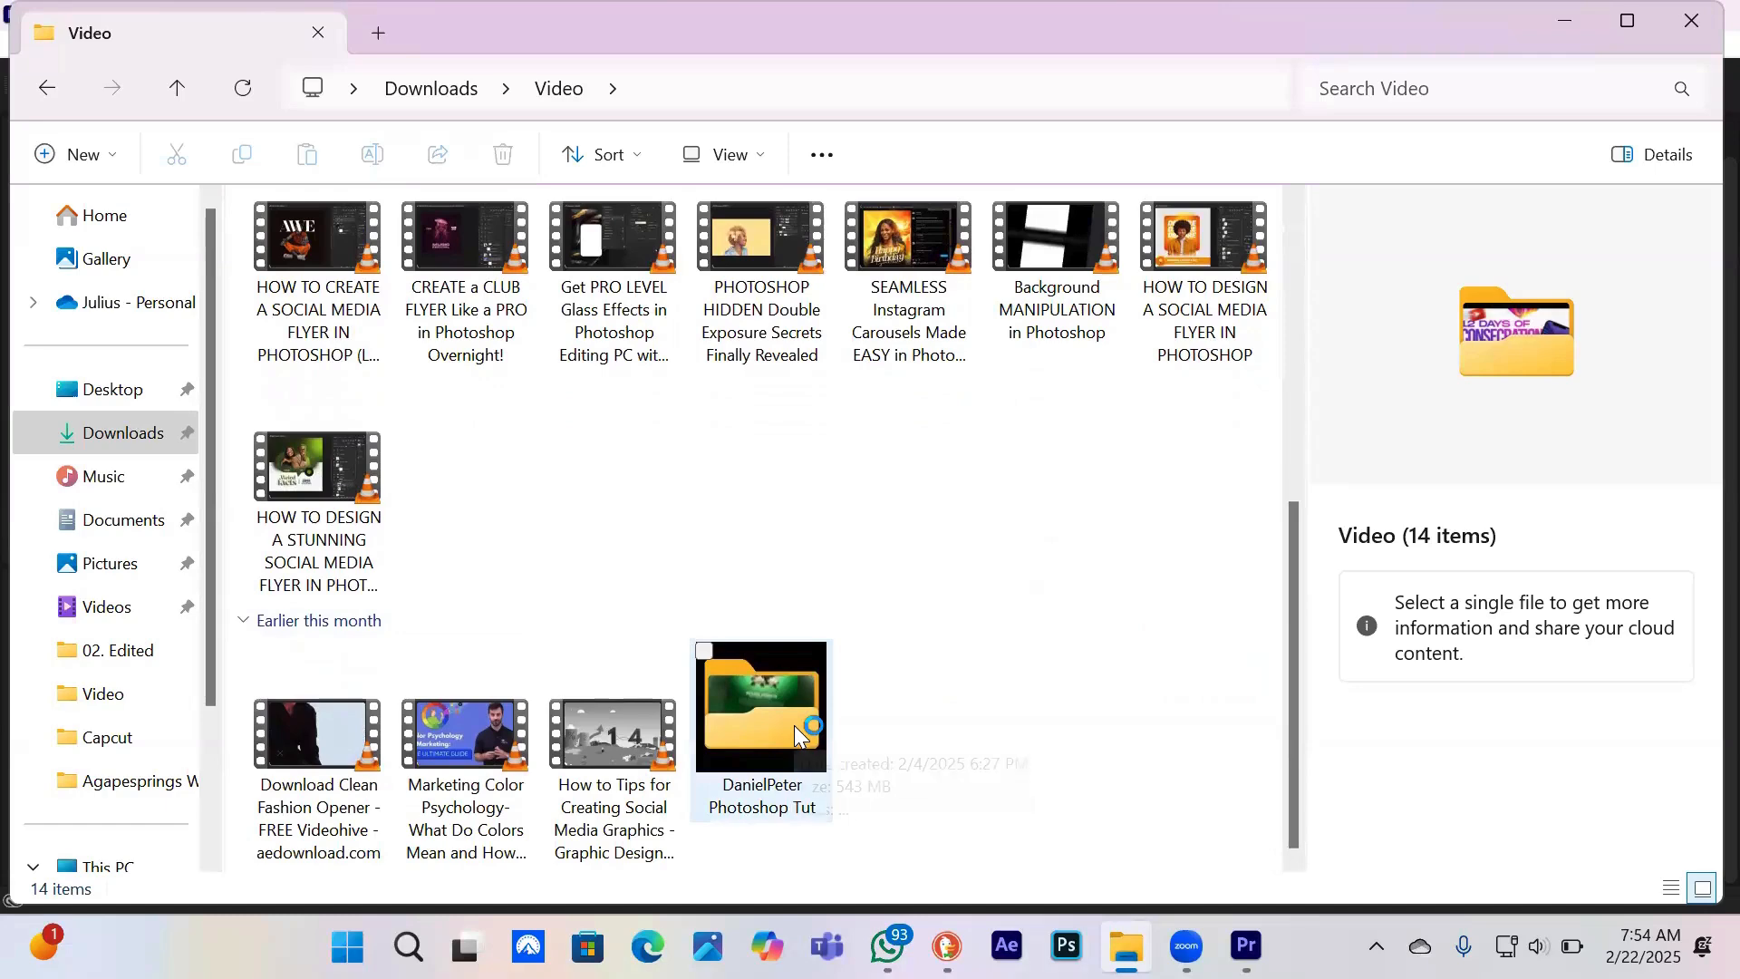
key(alt+Left)
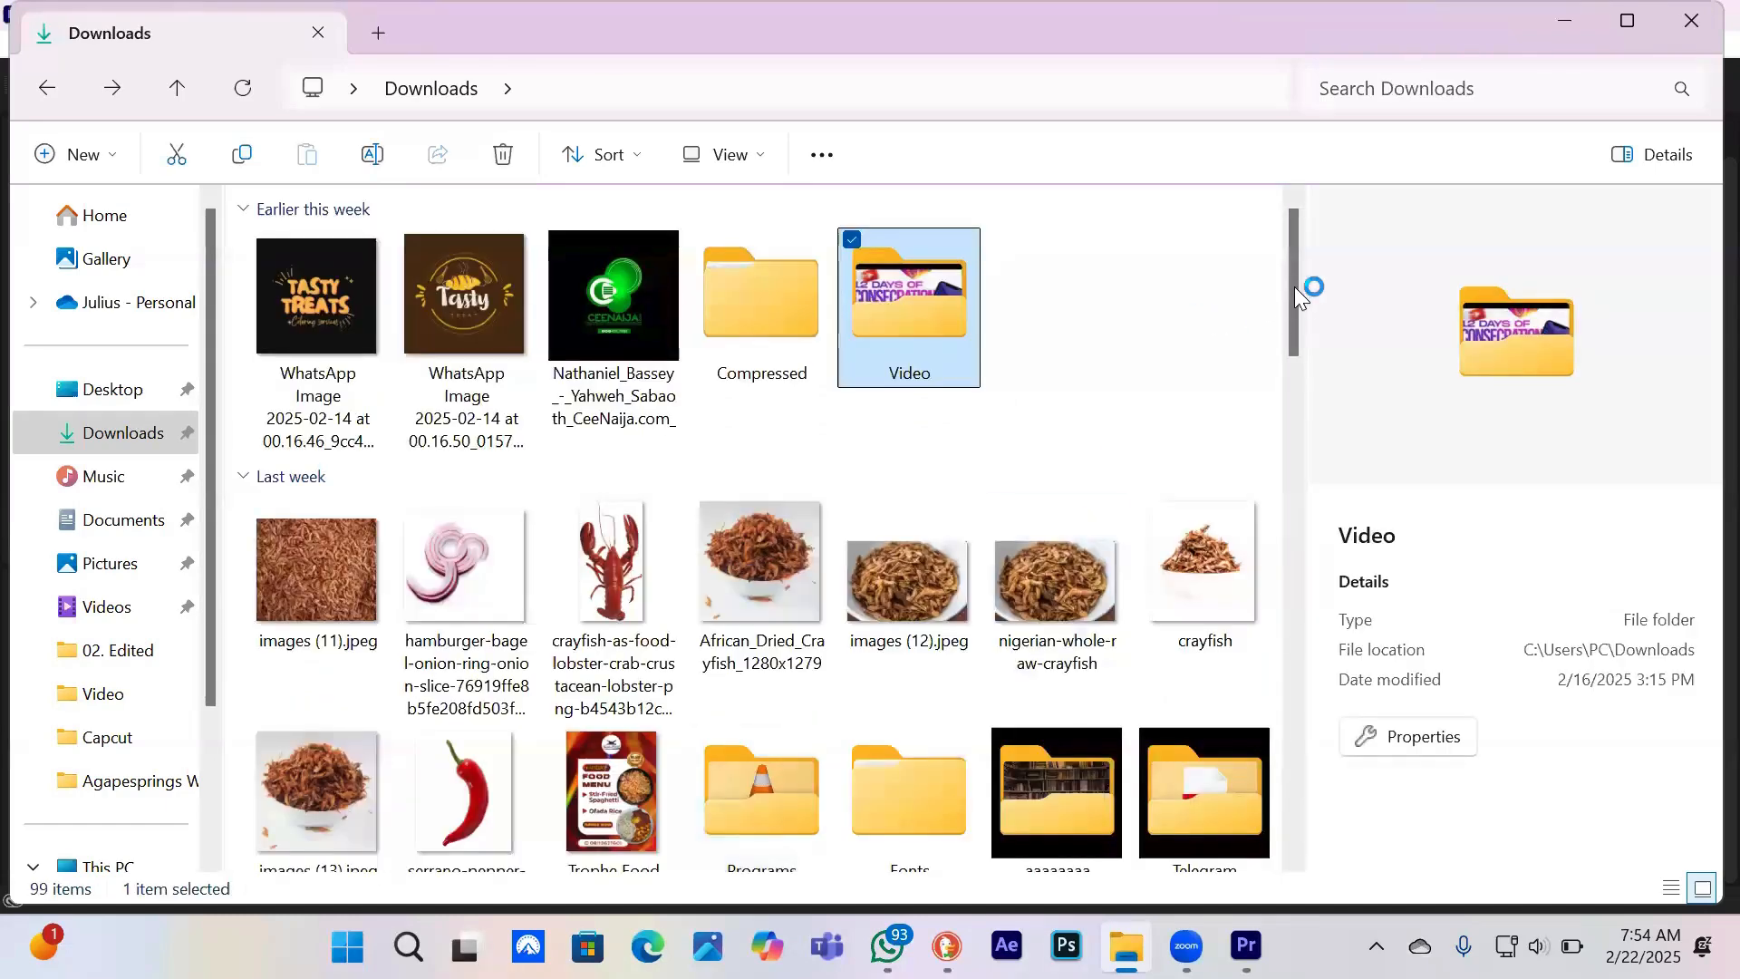
- Check the Compressed, Programs and Telegram Desktop folders in Downloads for usable media files
drag(1287, 353, 1343, 977)
double_click(727, 292)
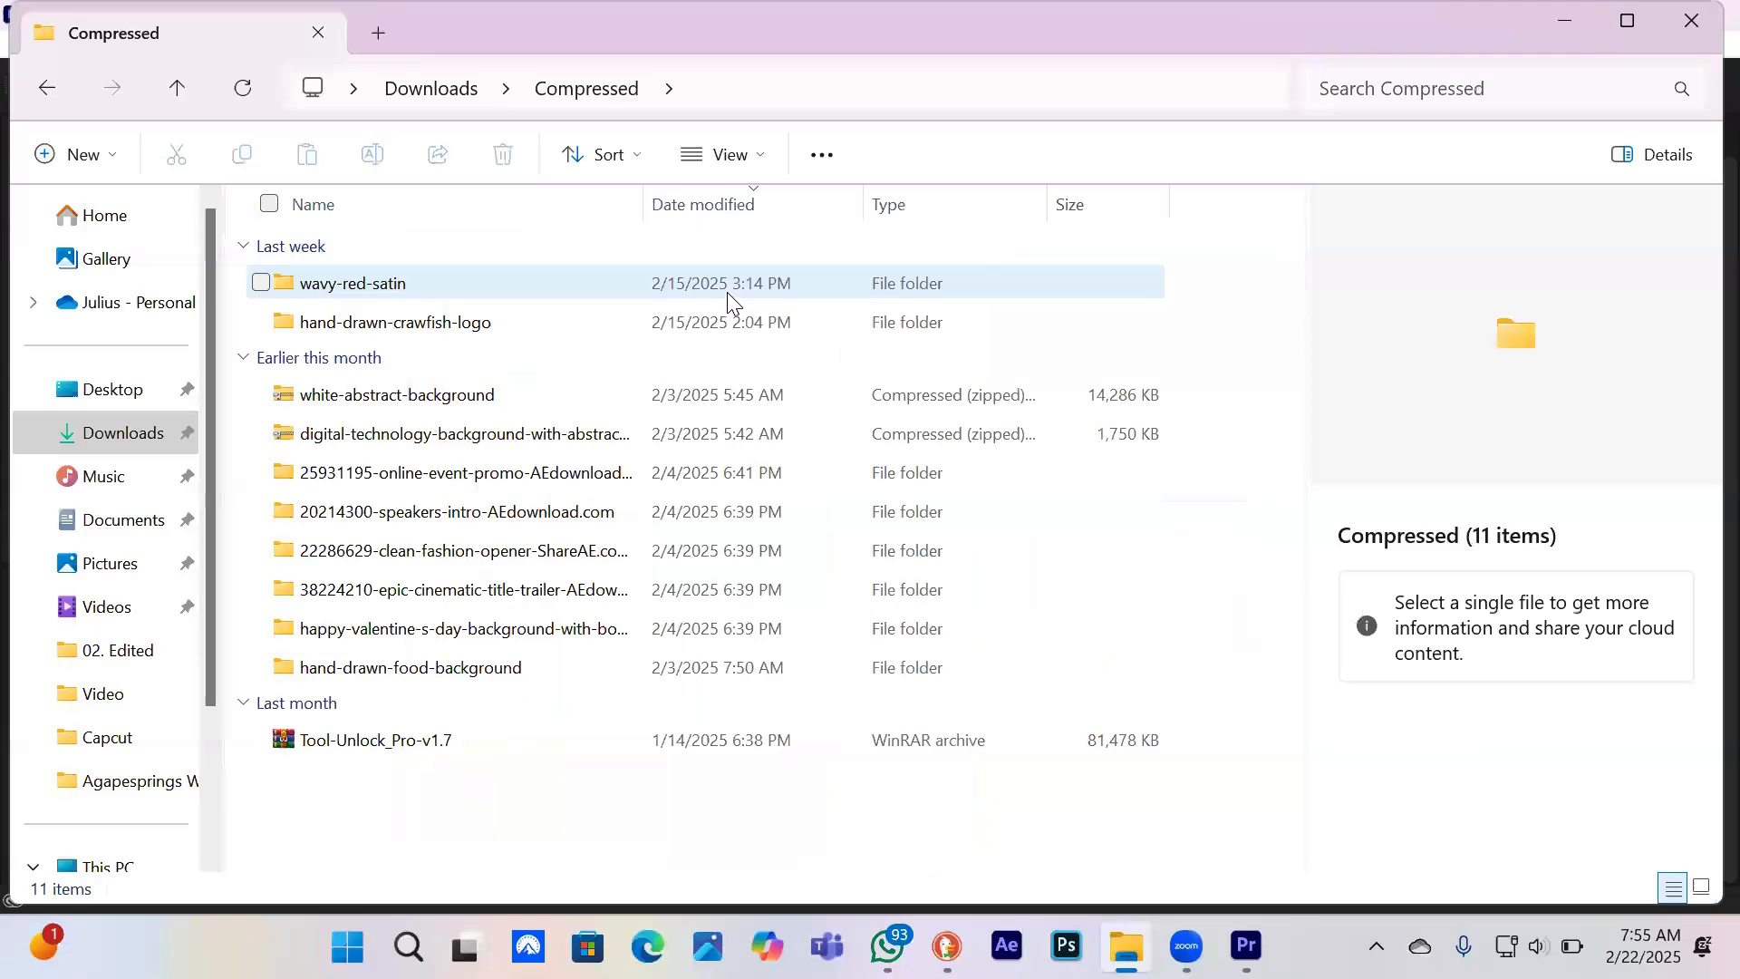
key(alt+Left)
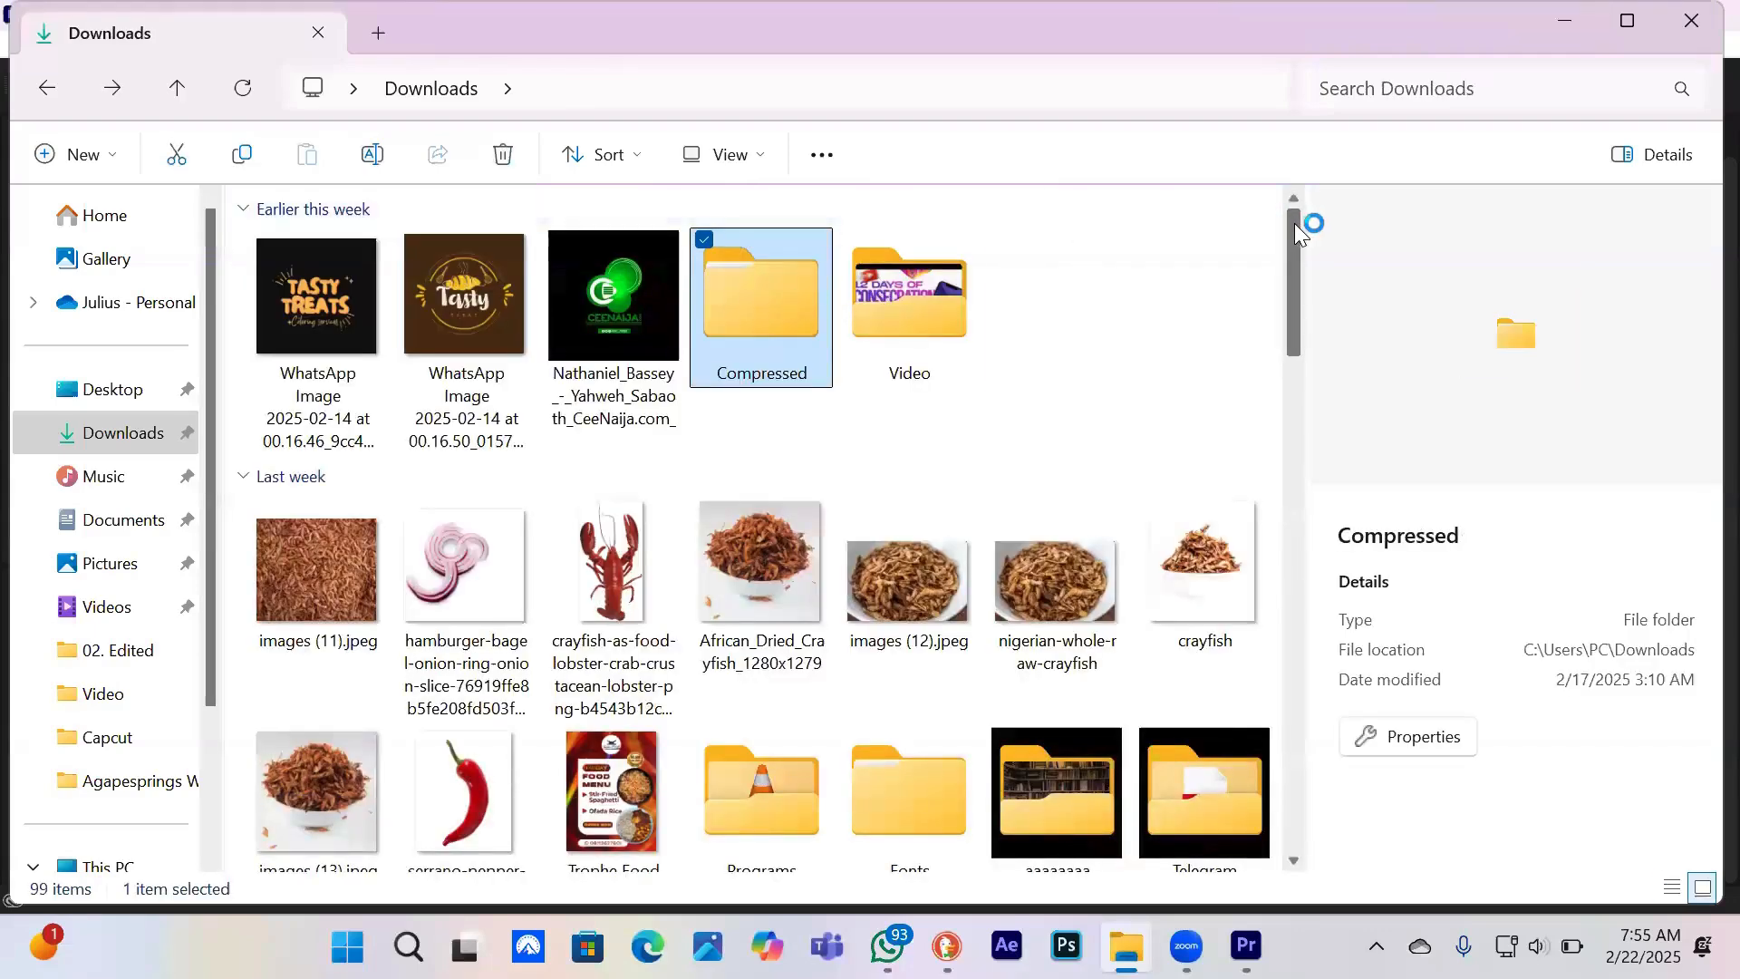
drag(1295, 223, 1291, 292)
double_click(744, 515)
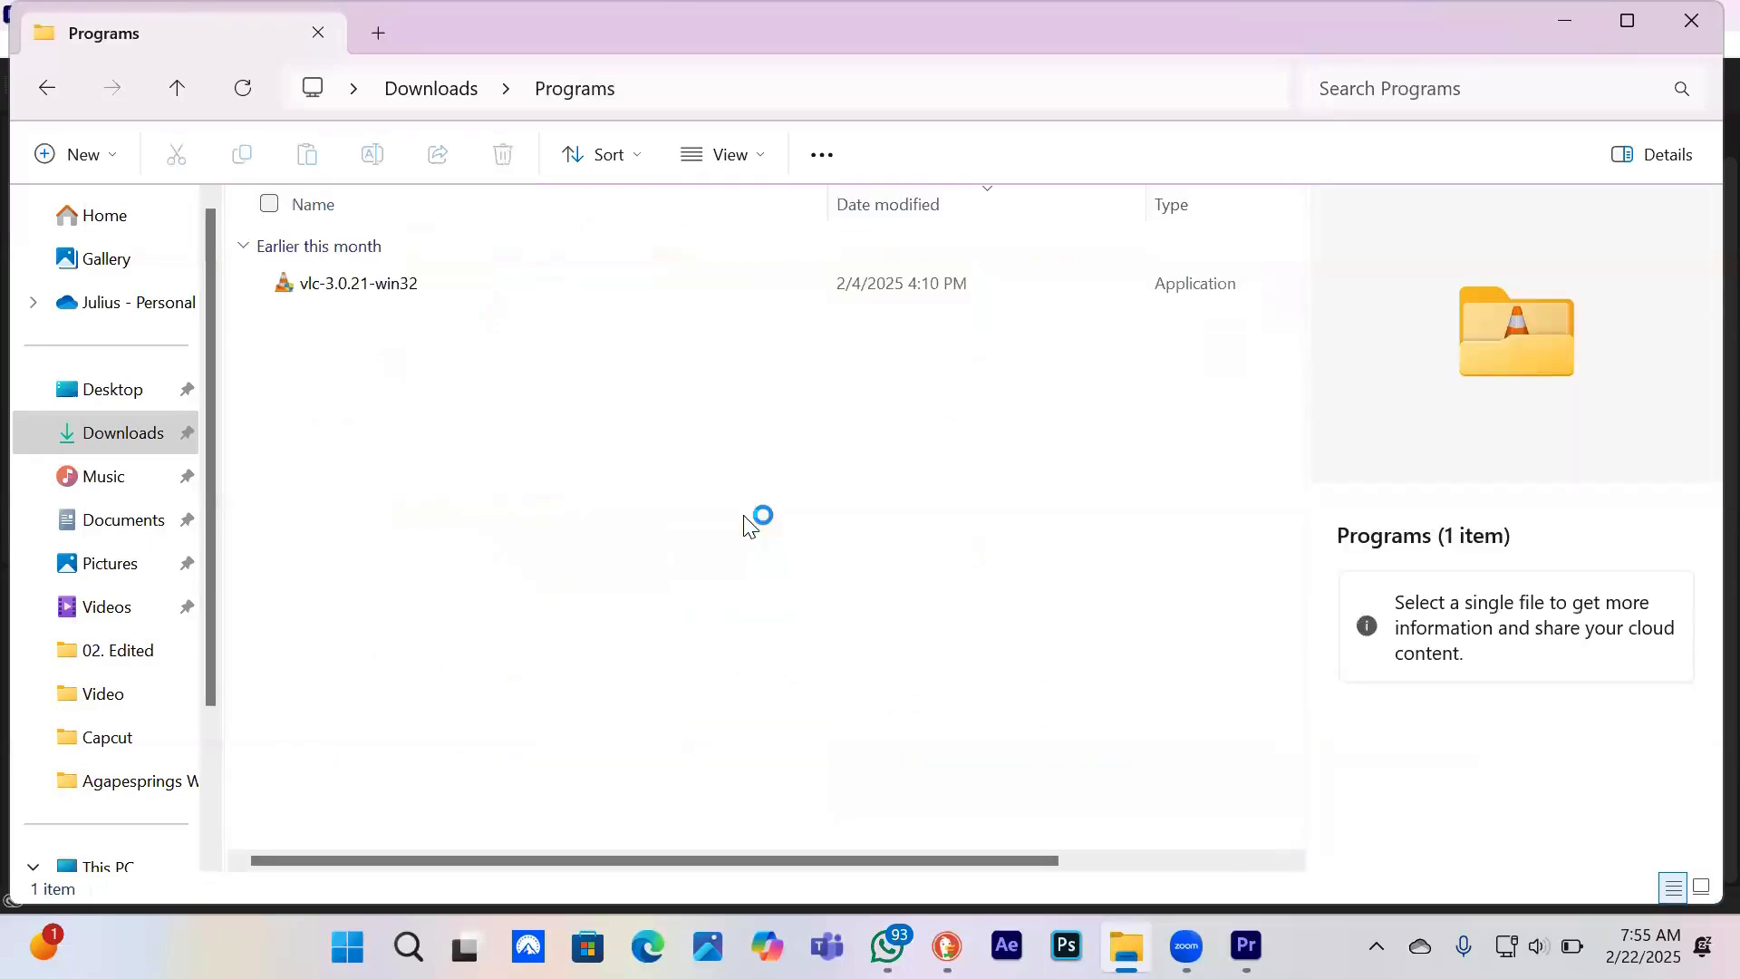
key(alt+Left)
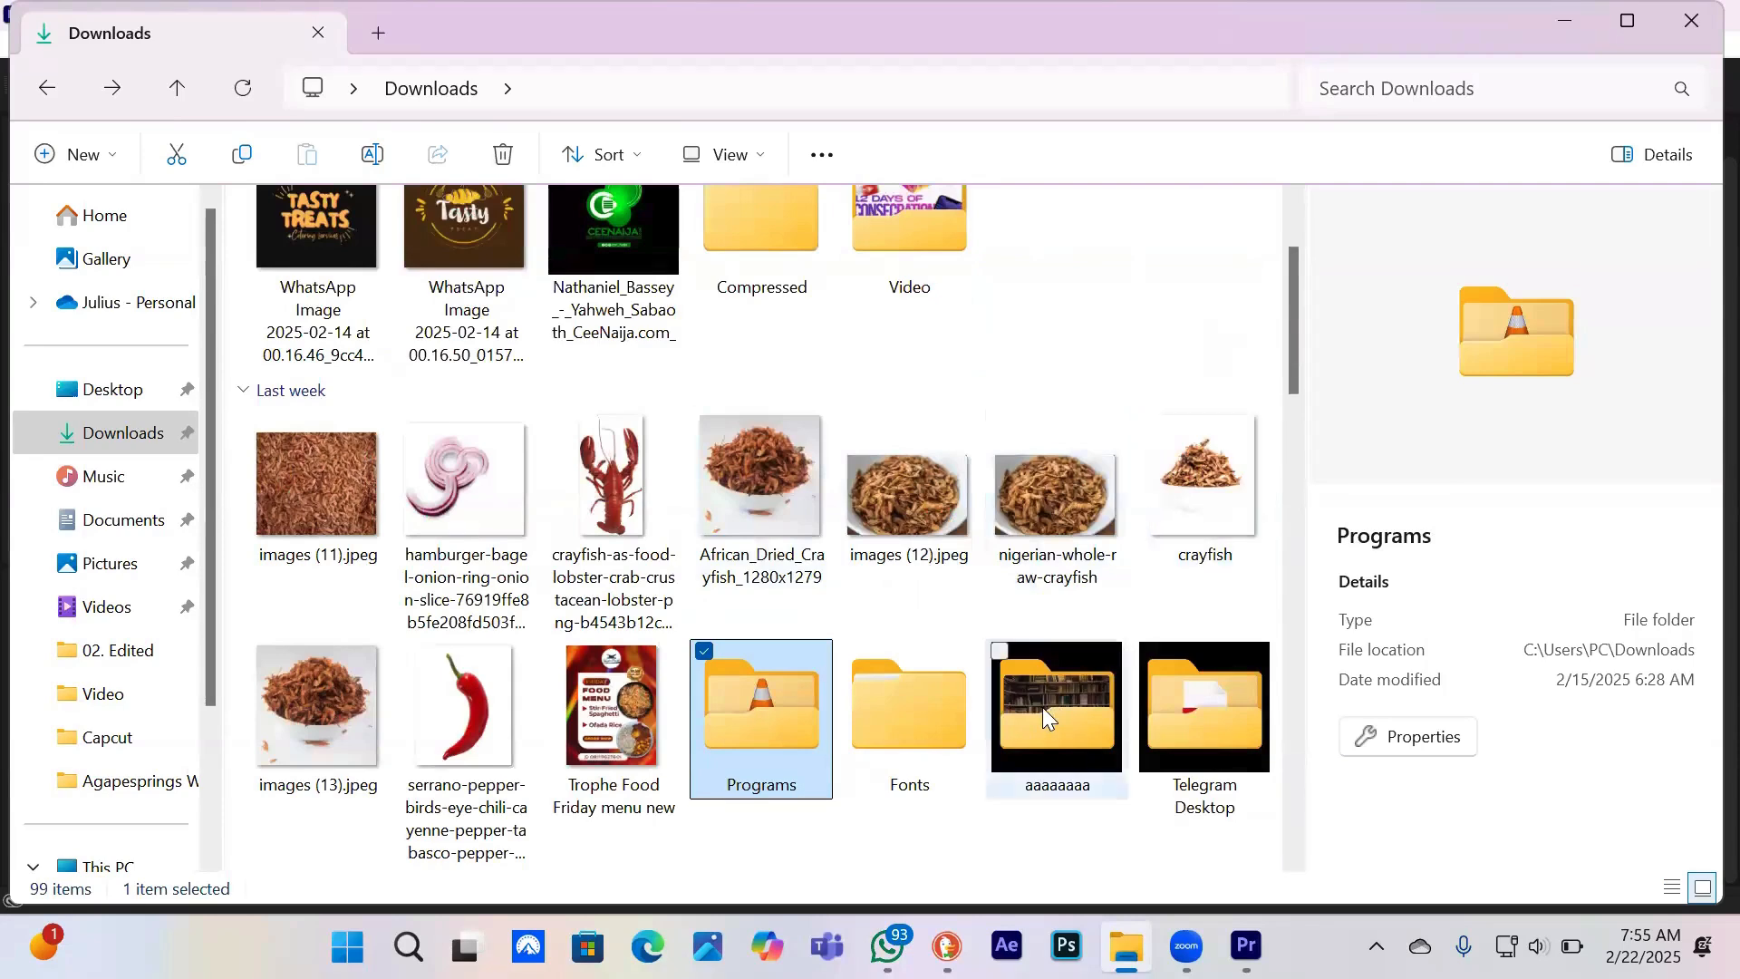
double_click(1175, 716)
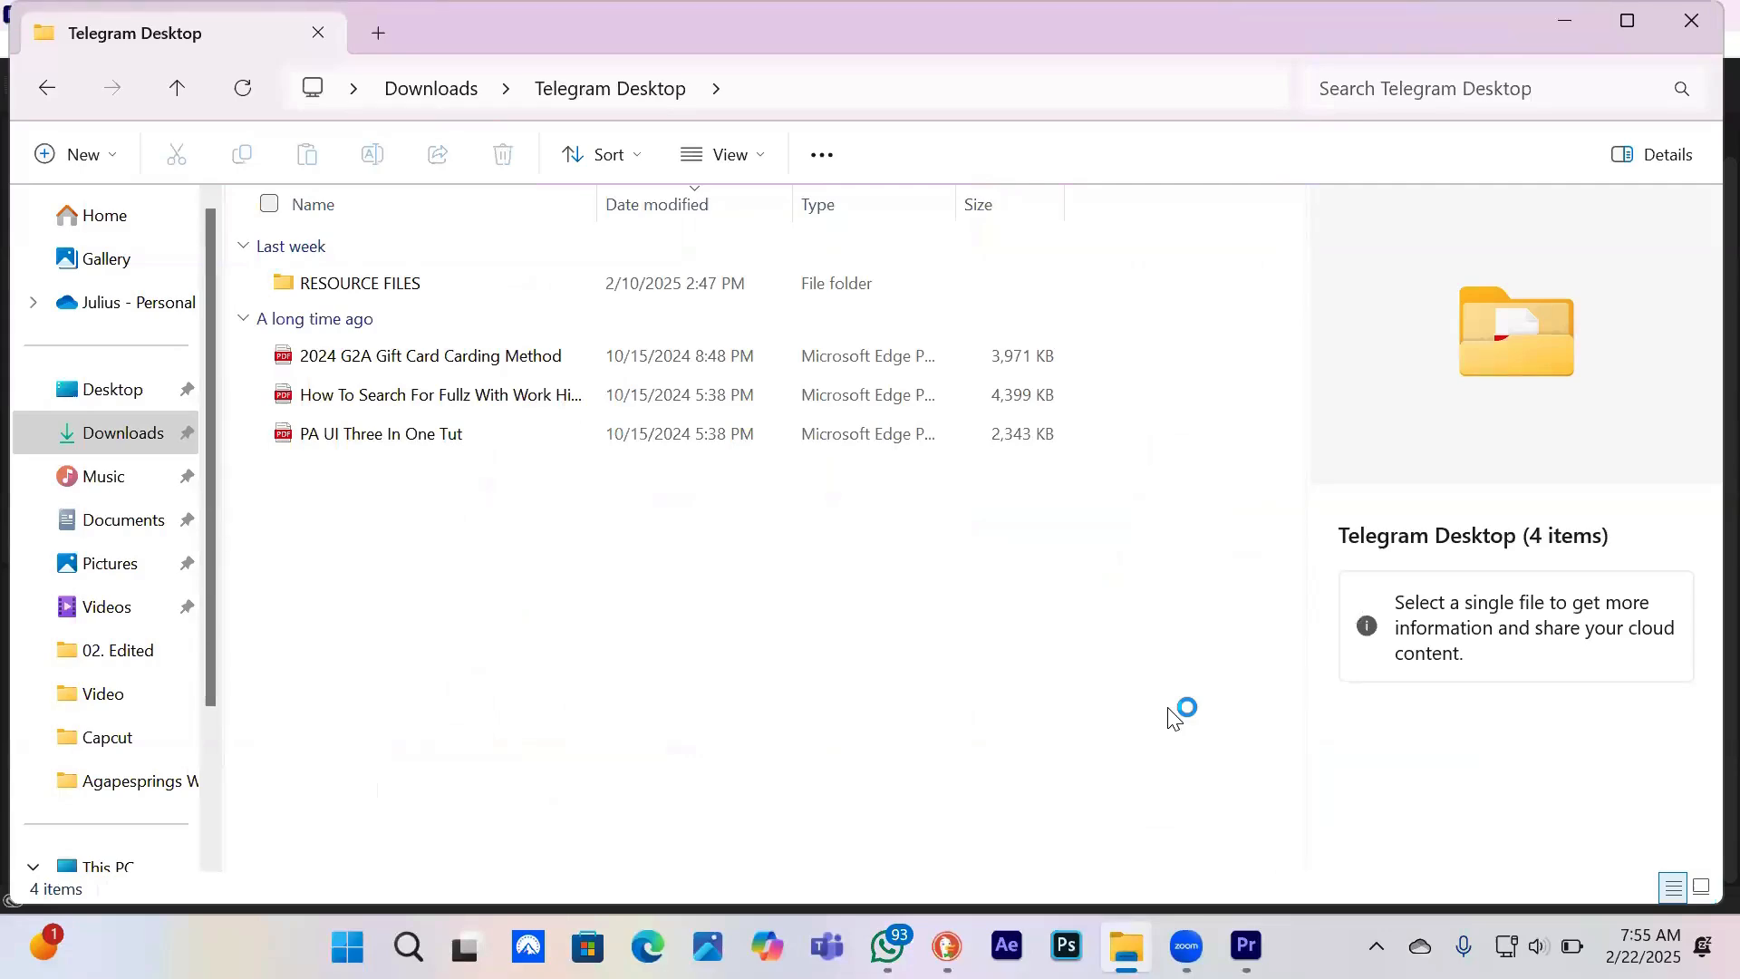
key(alt+Left)
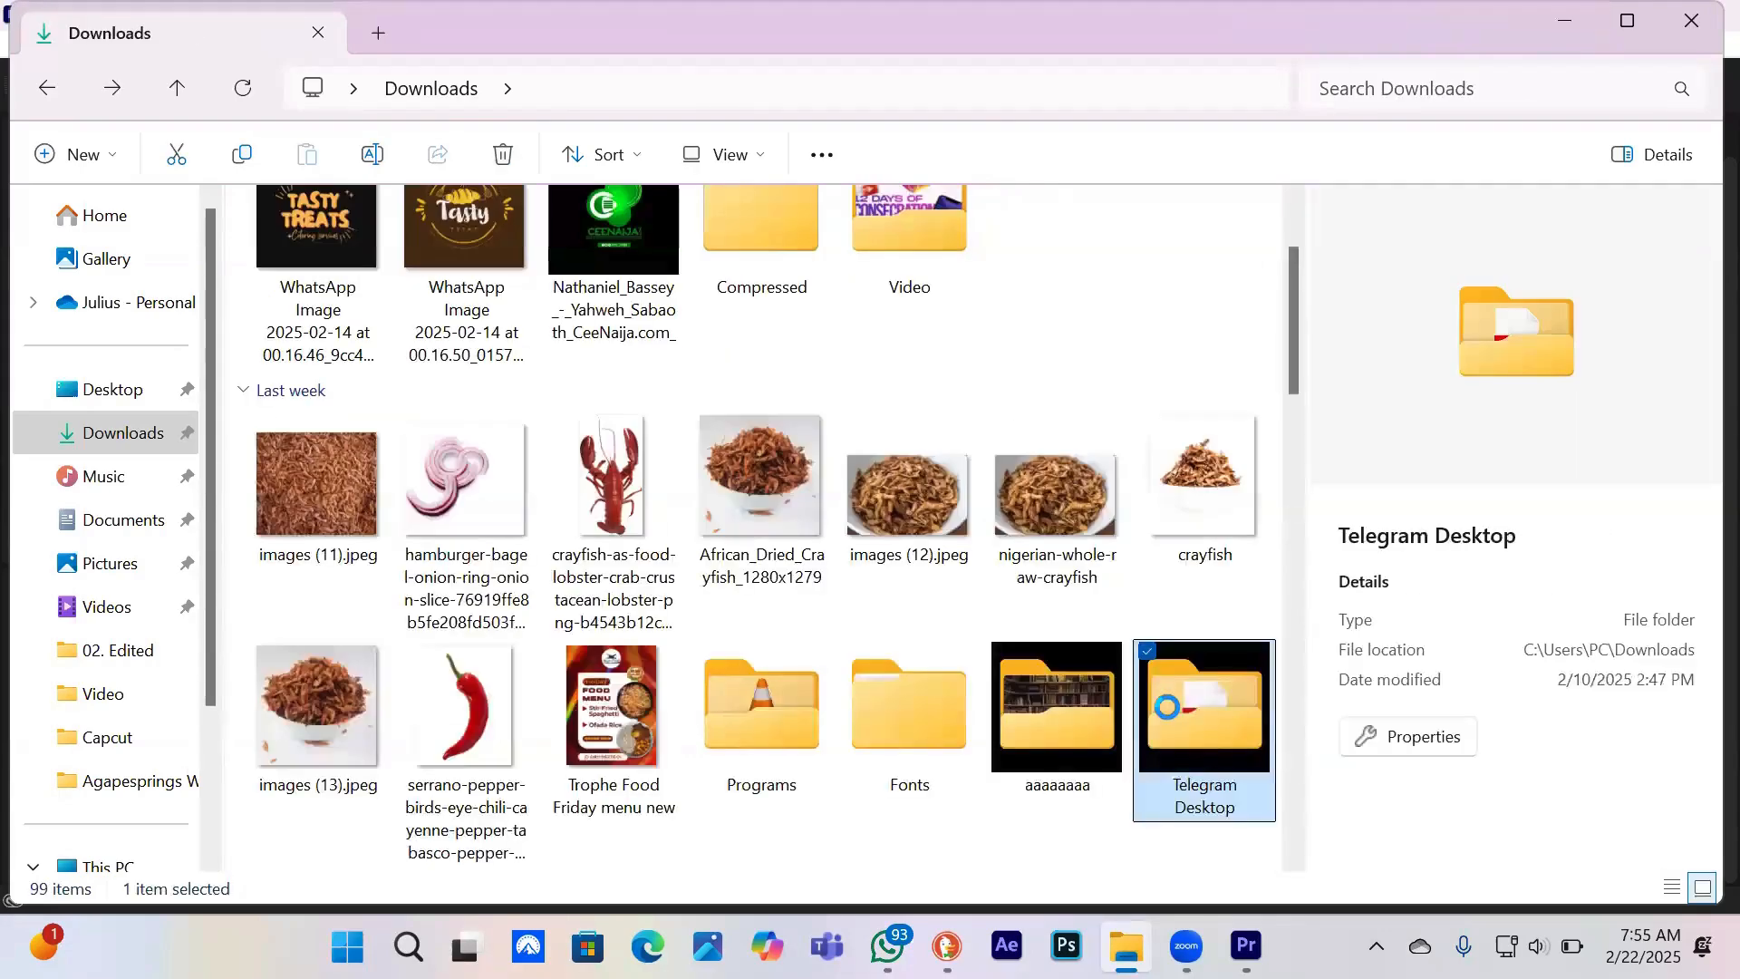
key(alt+Left)
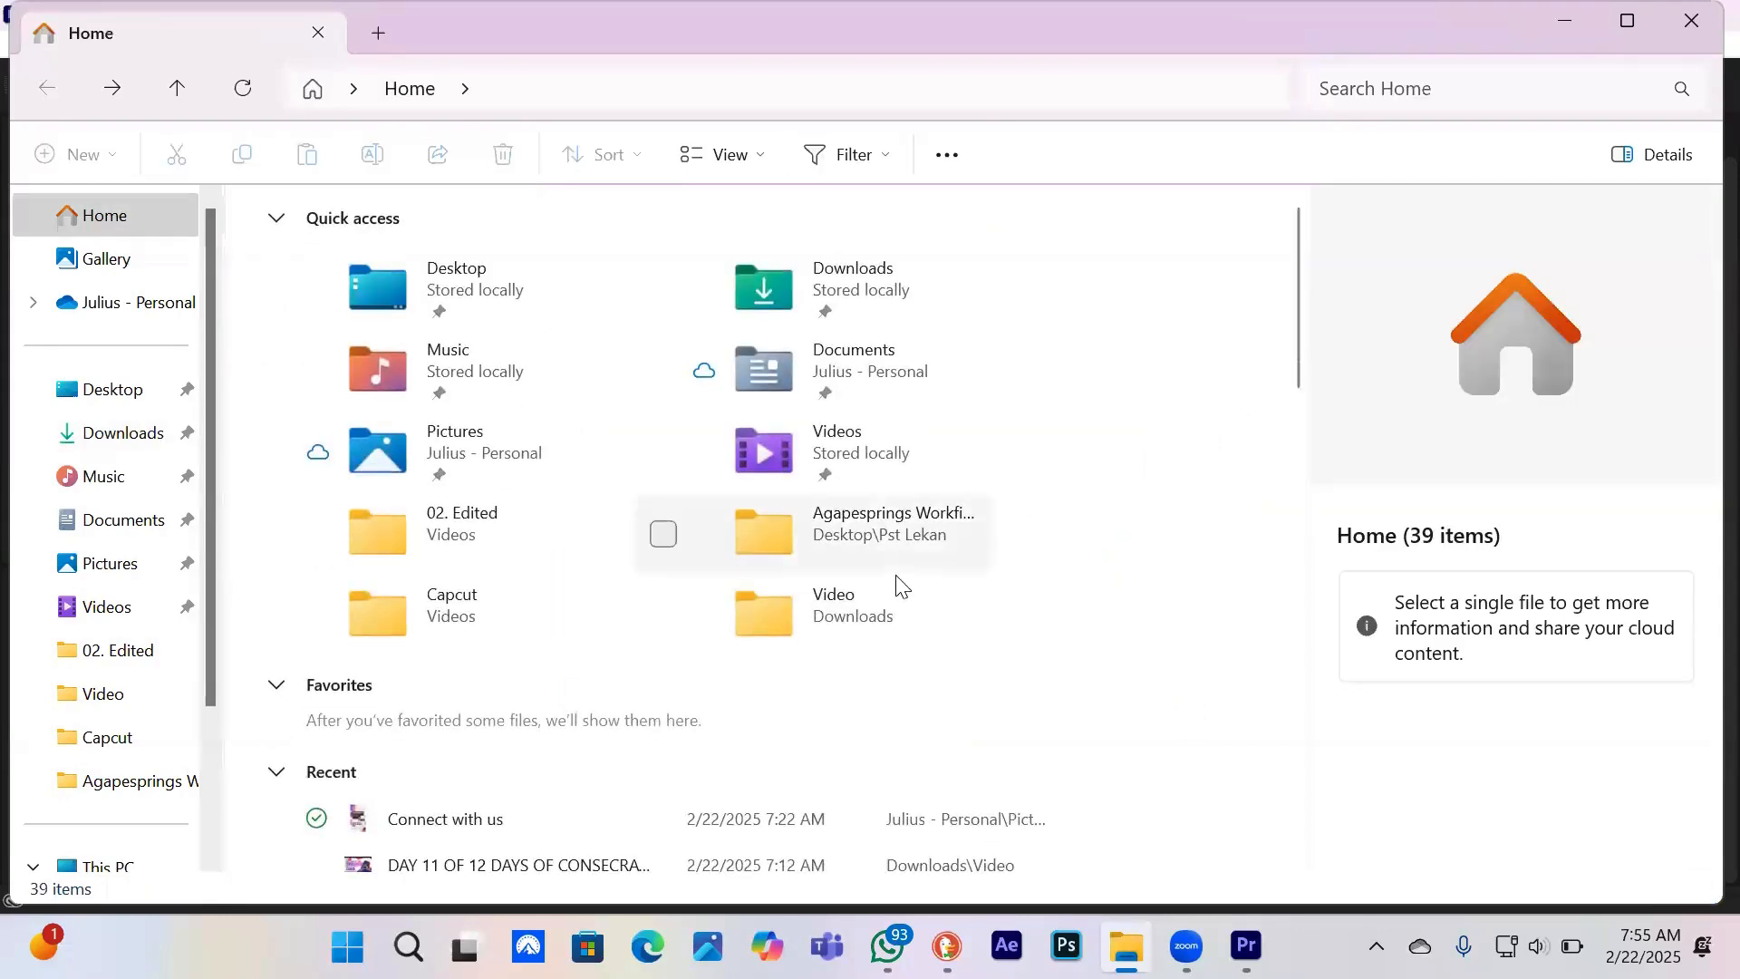
- Look through the Video folder from Quick access once more and switch back to the Premiere Pro project
double_click(858, 610)
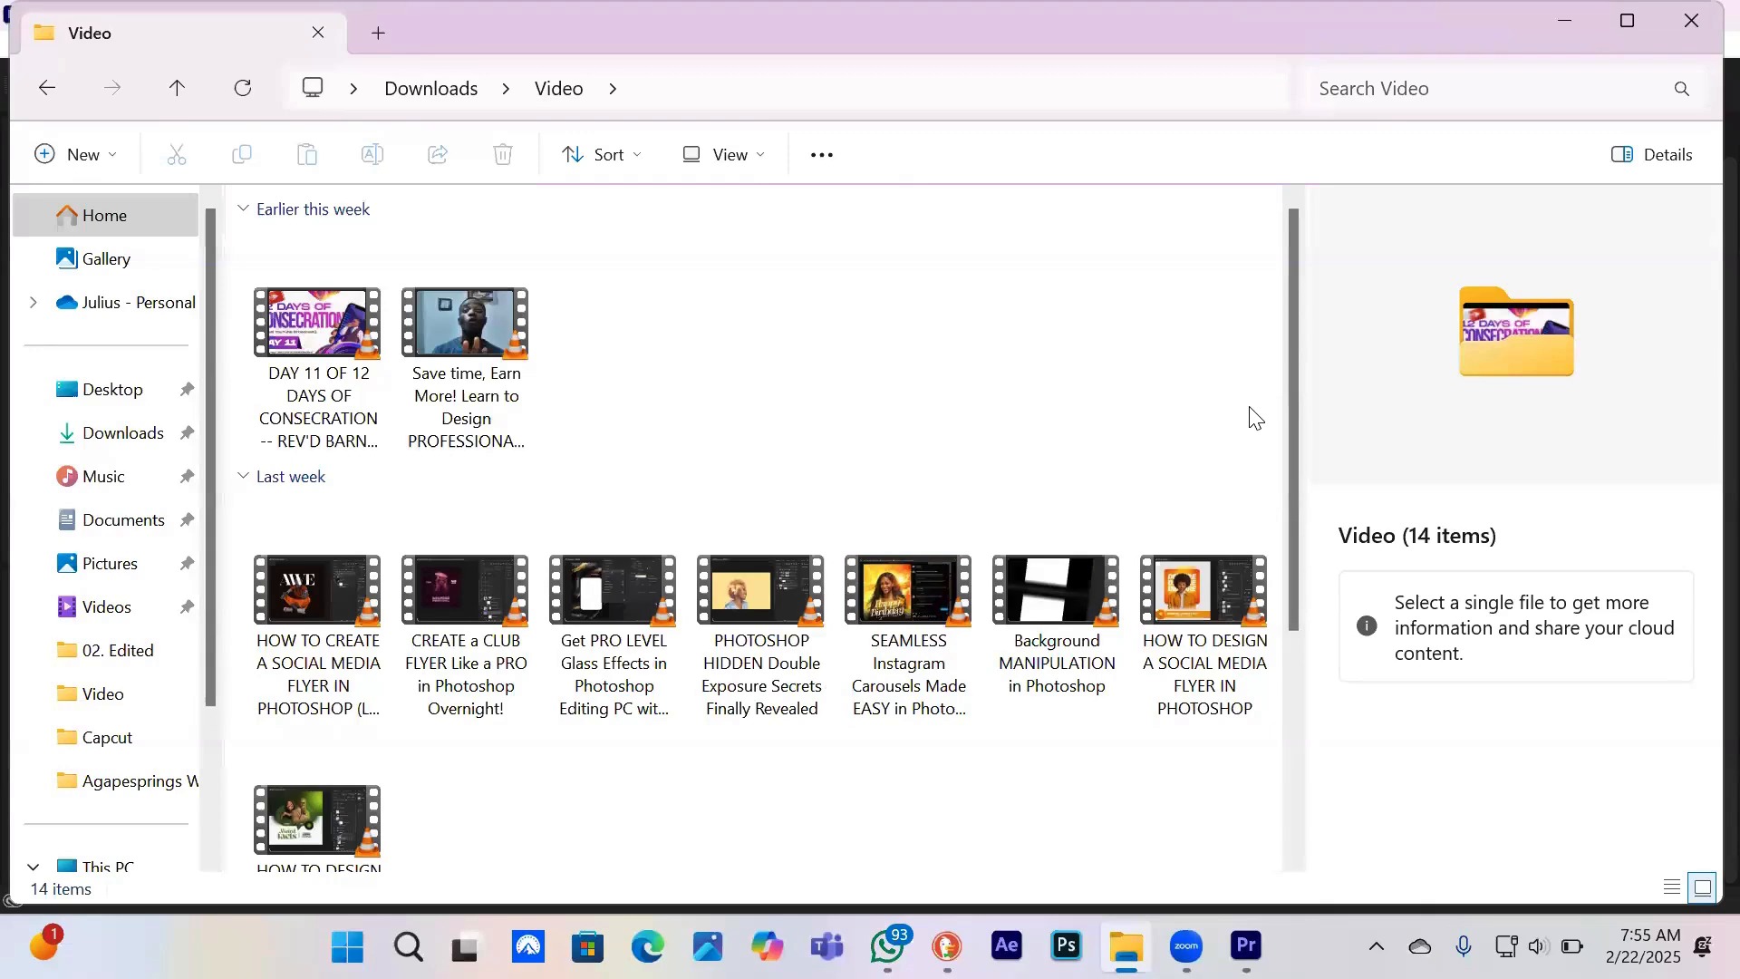
scroll(1255, 417, down, 3)
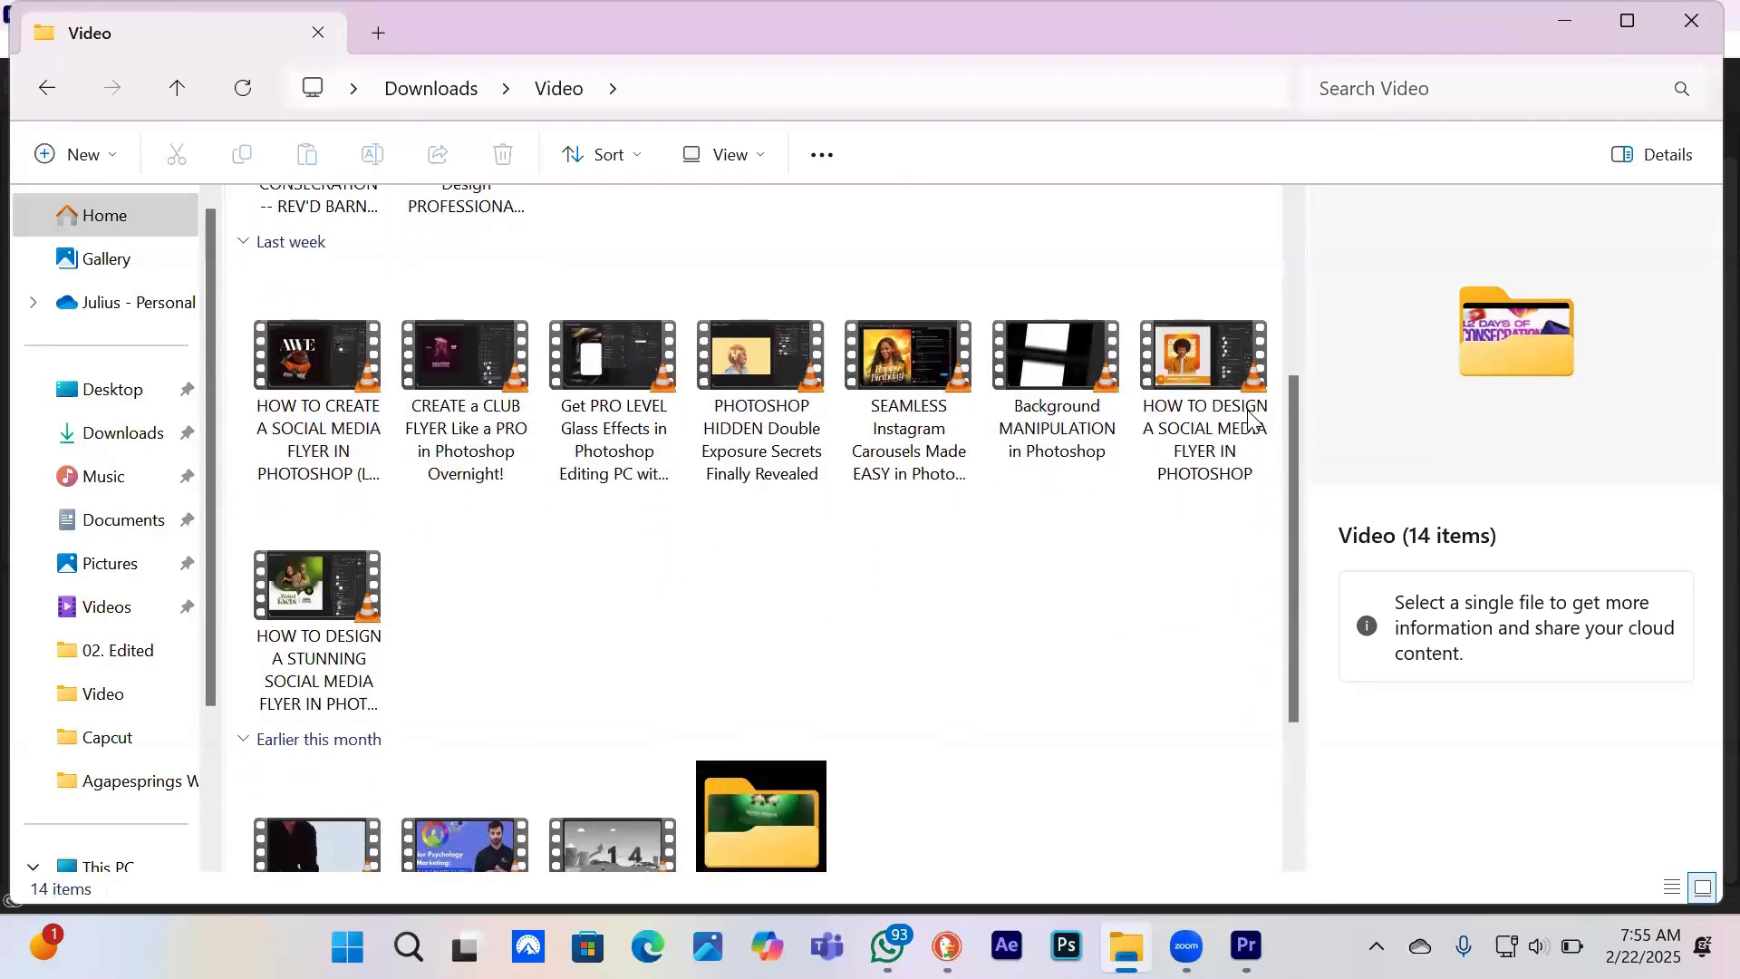
scroll(1255, 417, down, 2)
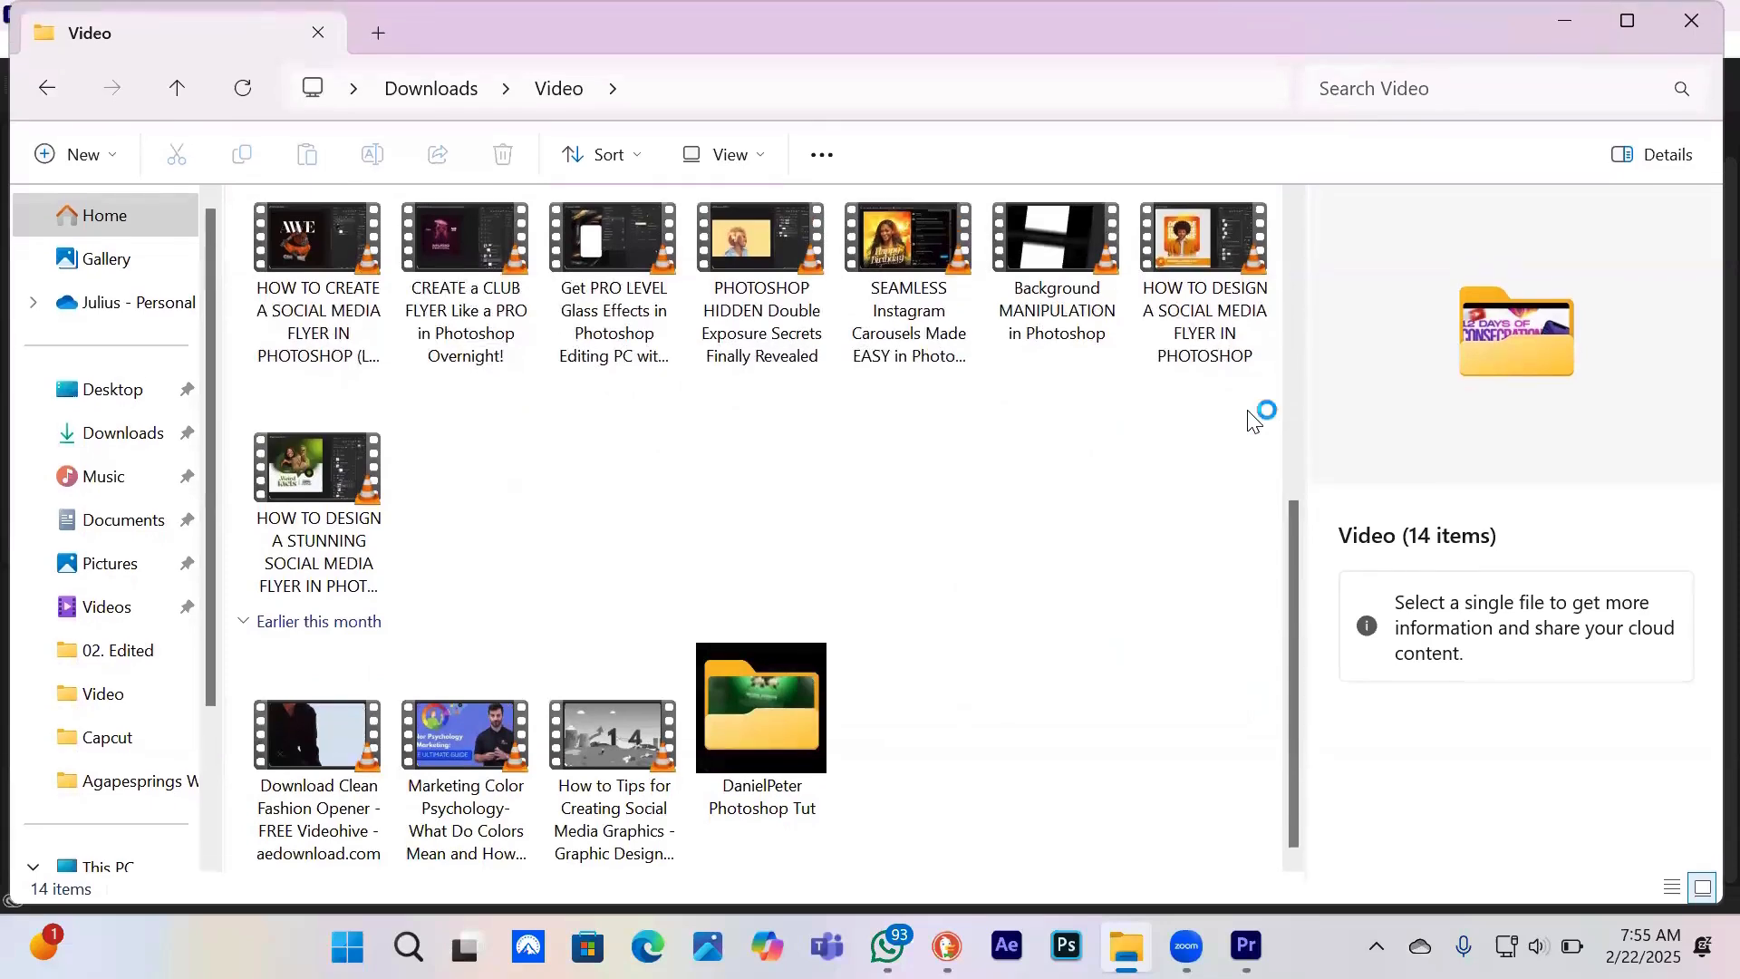
key(alt+Left)
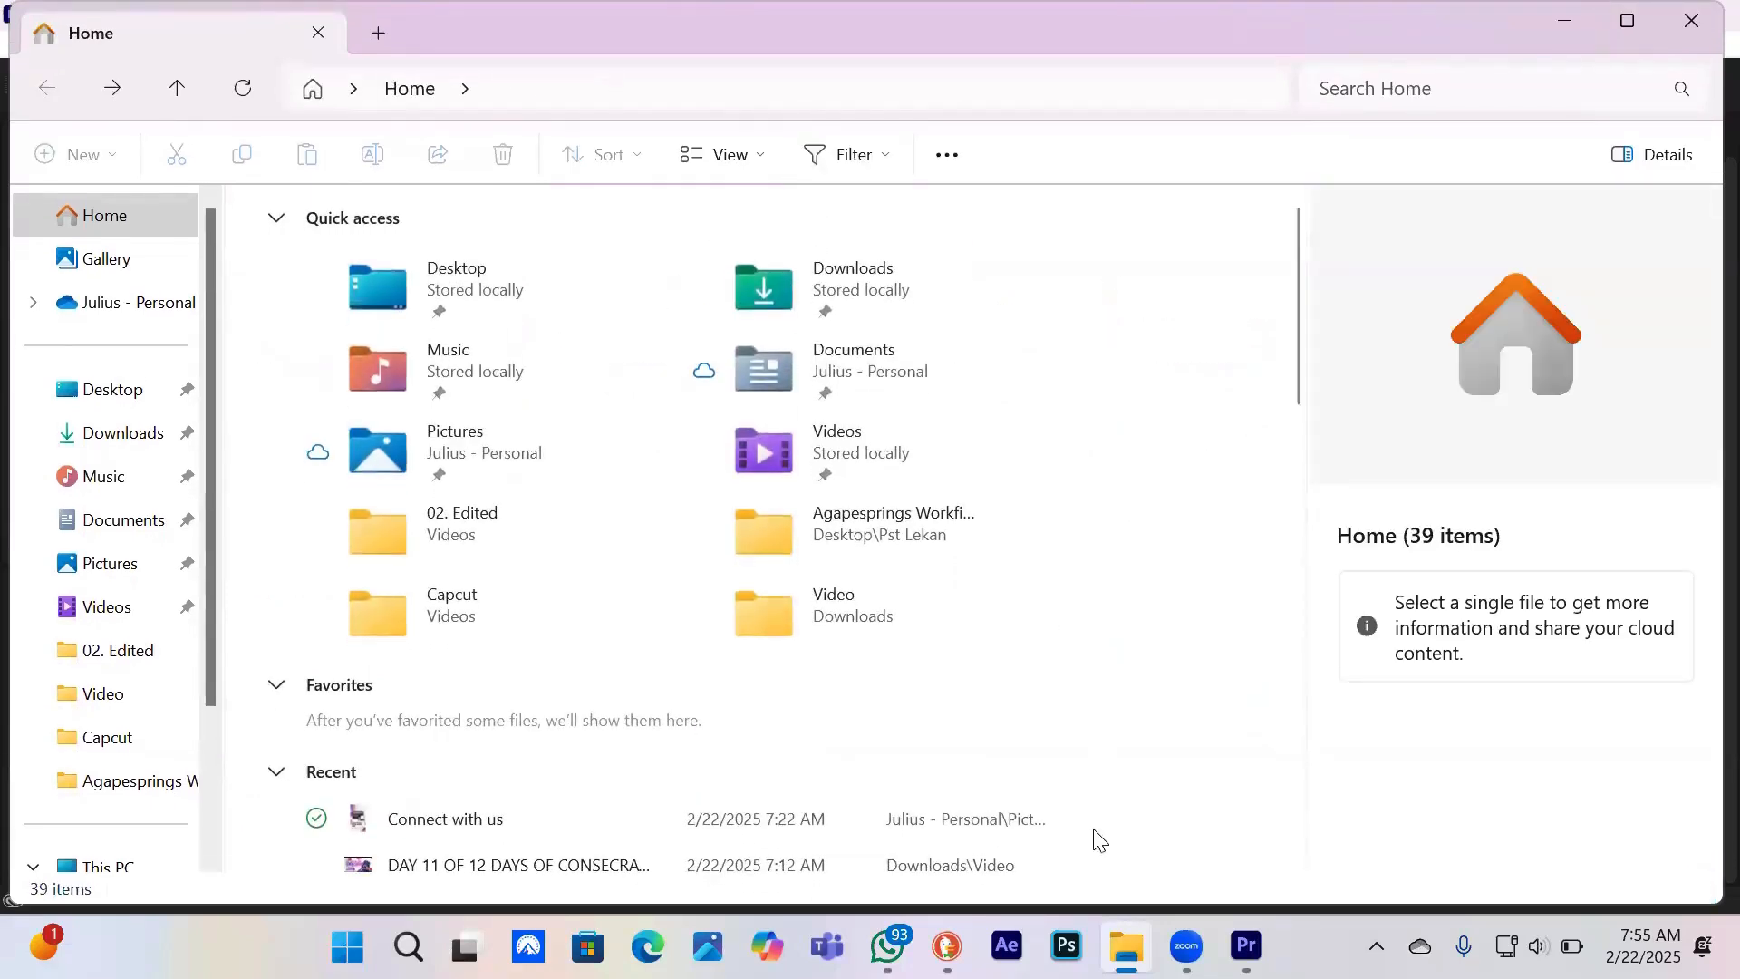
mouse_move(1186, 946)
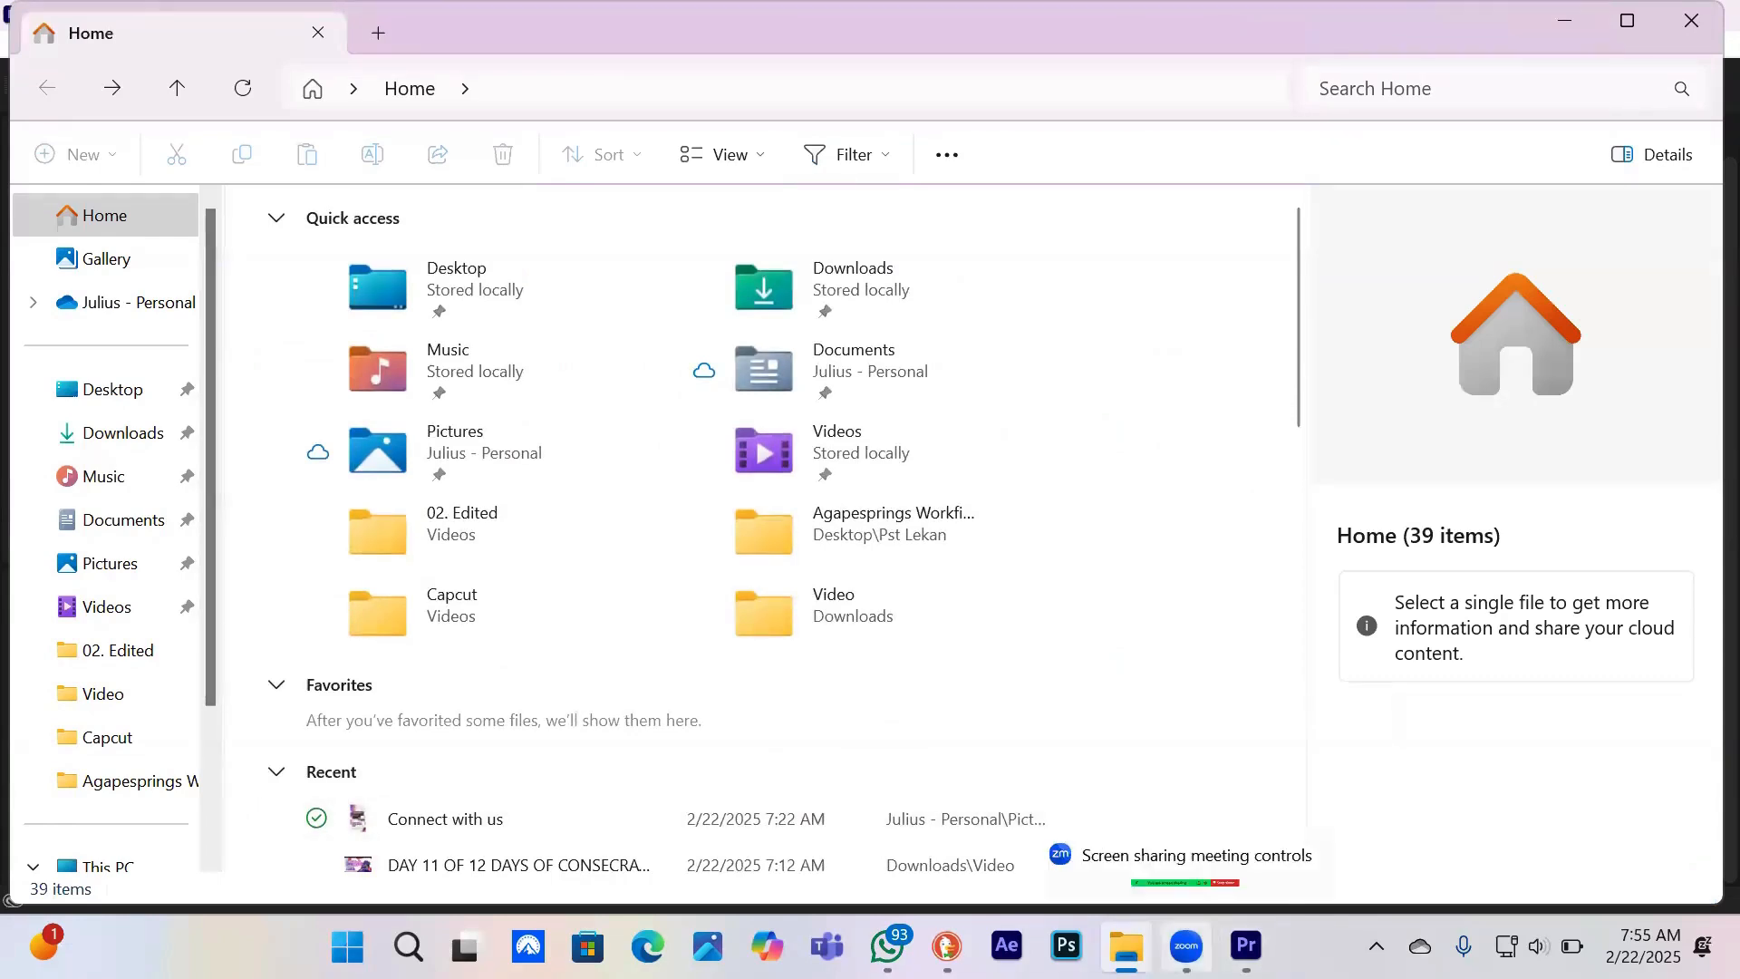
click(1246, 946)
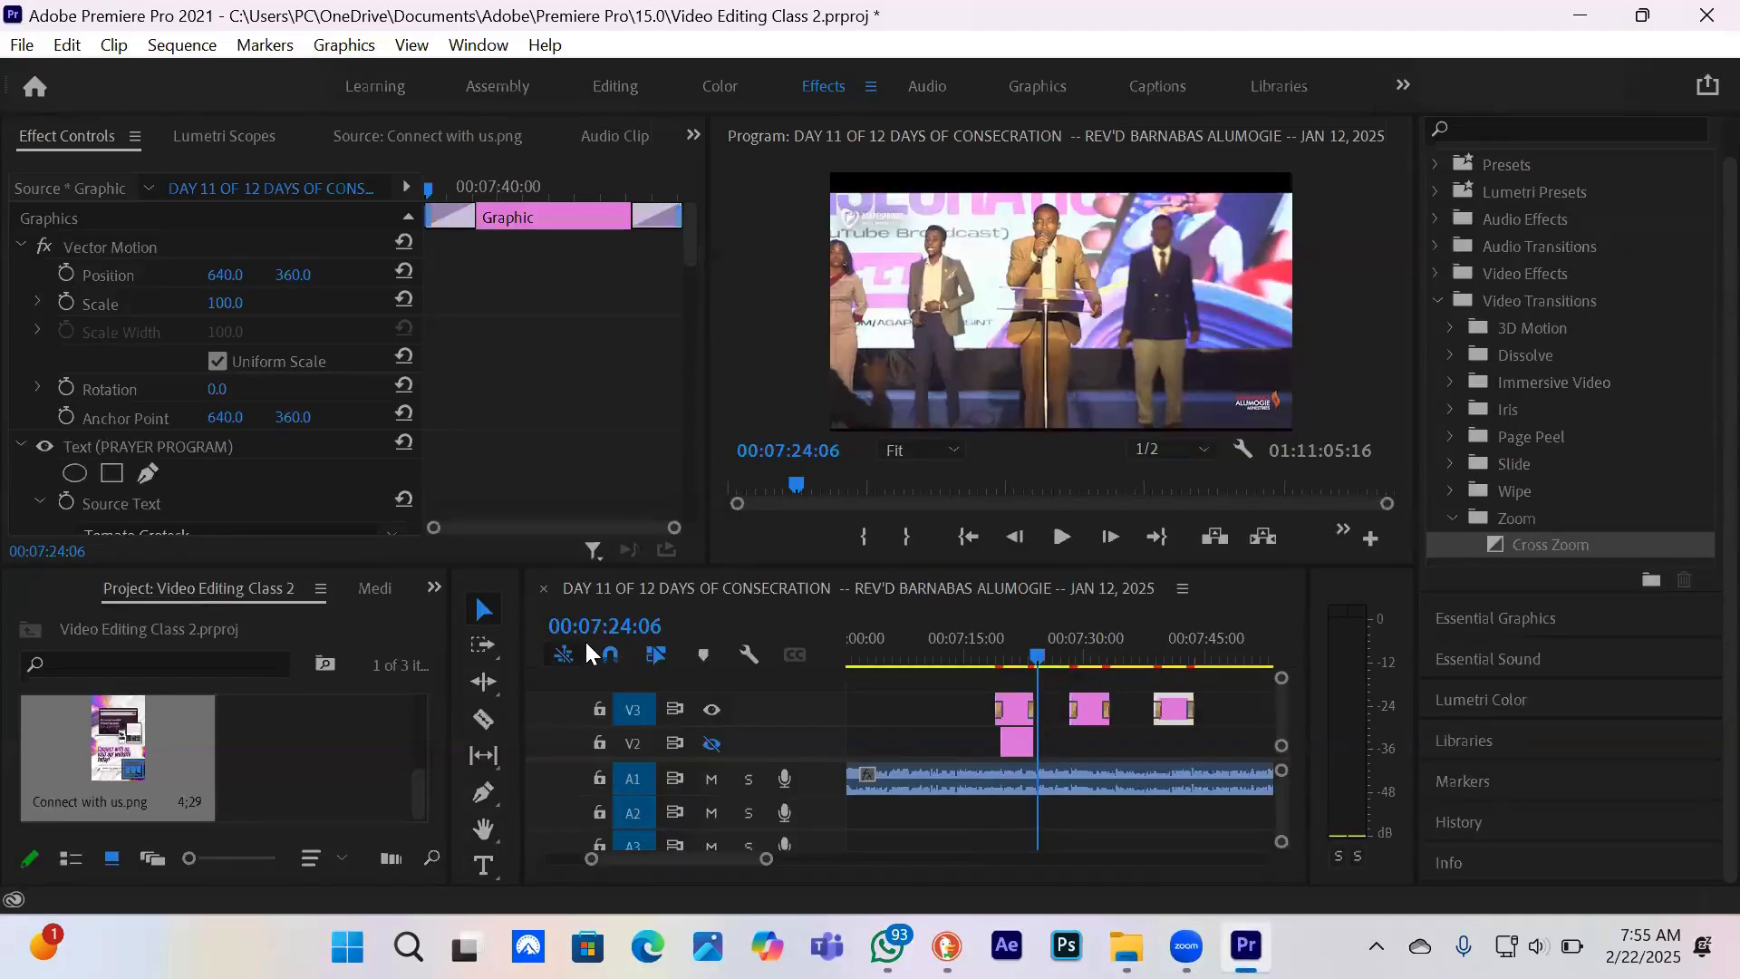